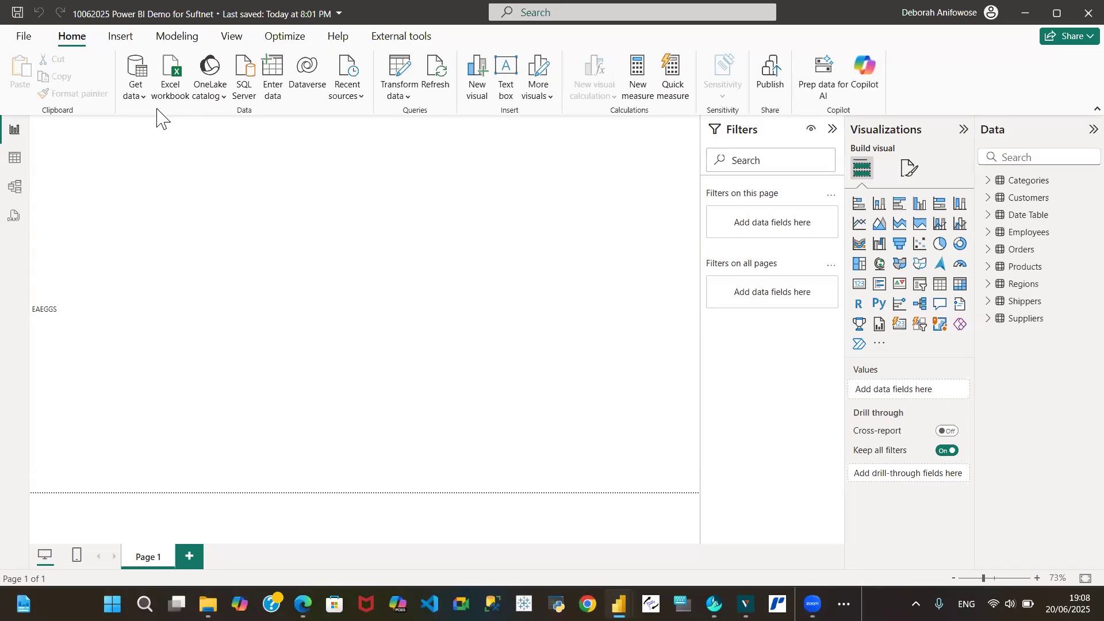
pyautogui.click(137, 94)
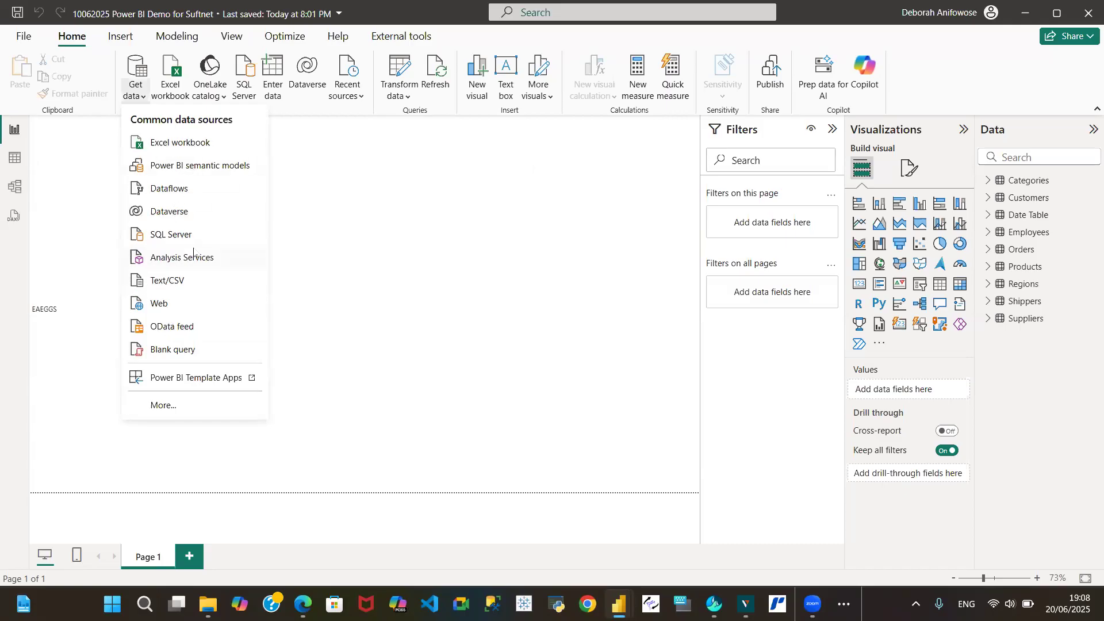
pyautogui.click(178, 332)
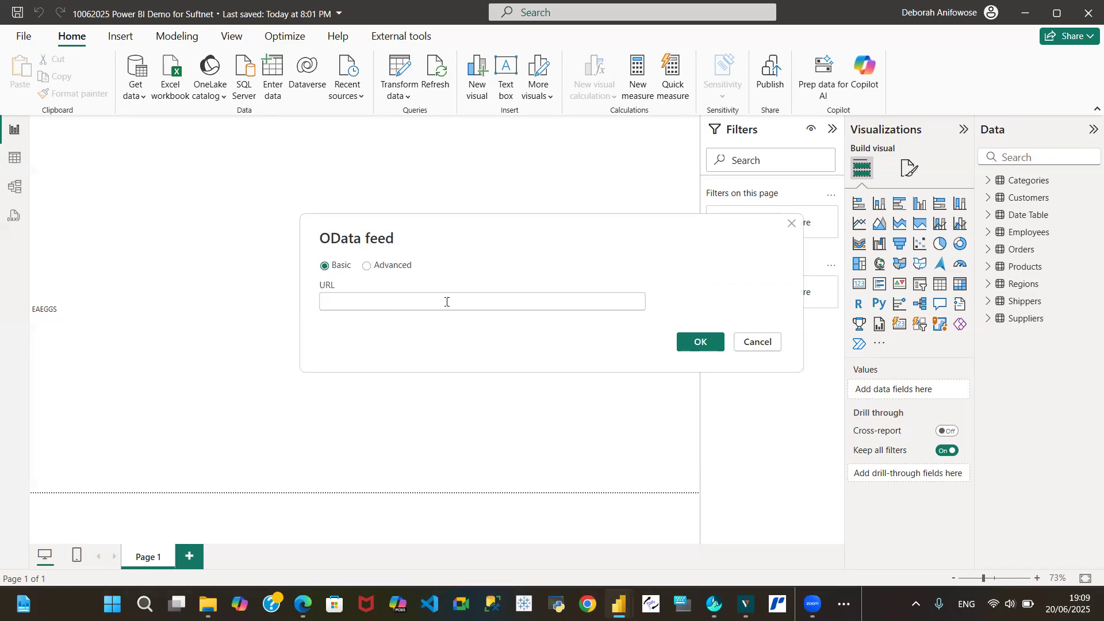
pyautogui.hotkey('ctrl', 'v')
pyautogui.click(750, 342)
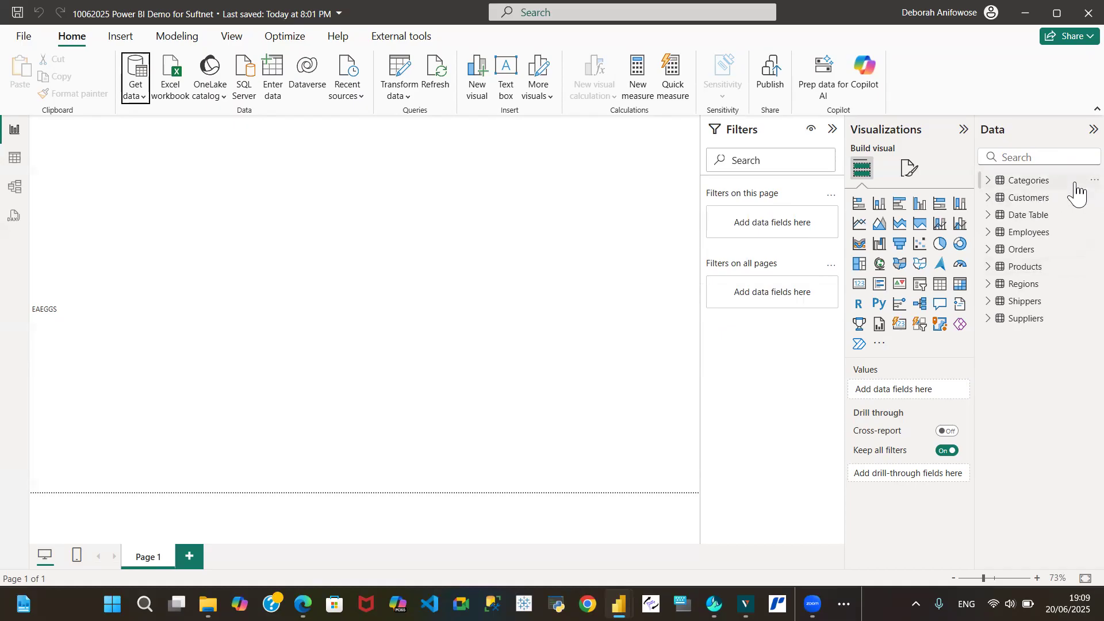
# Open the Power Query editor and delete the Query1 function query
pyautogui.click(401, 95)
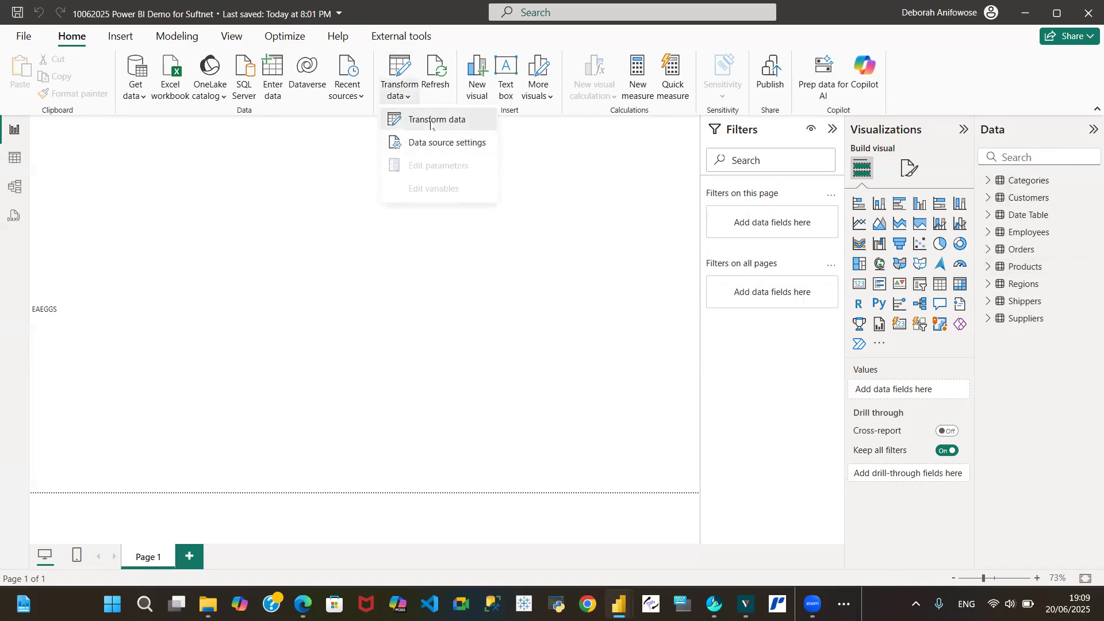
pyautogui.click(425, 122)
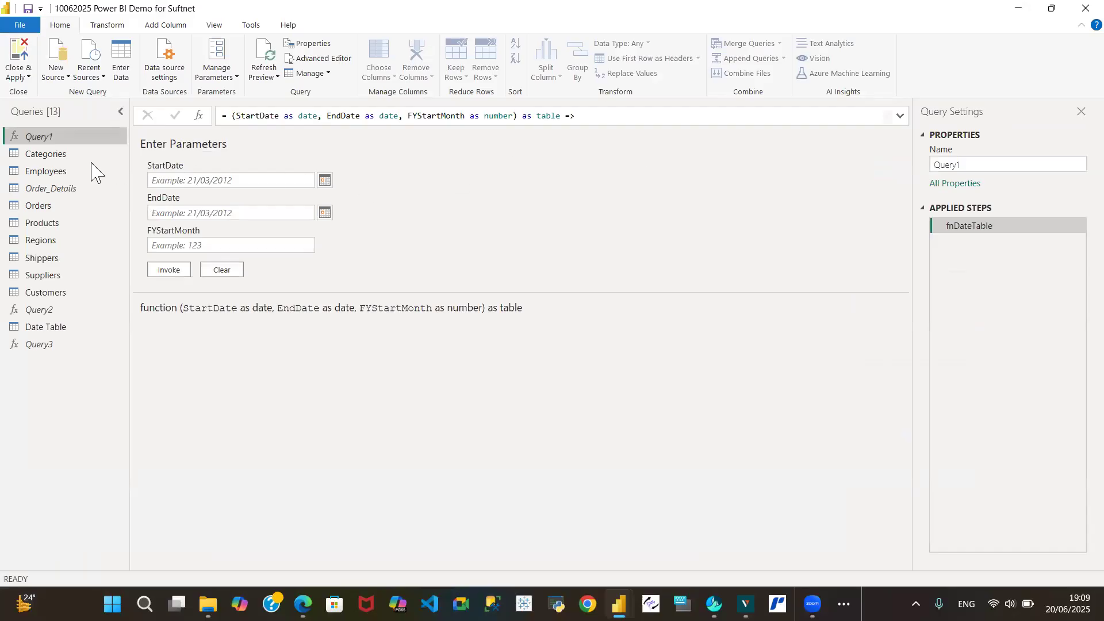
pyautogui.rightClick(78, 129)
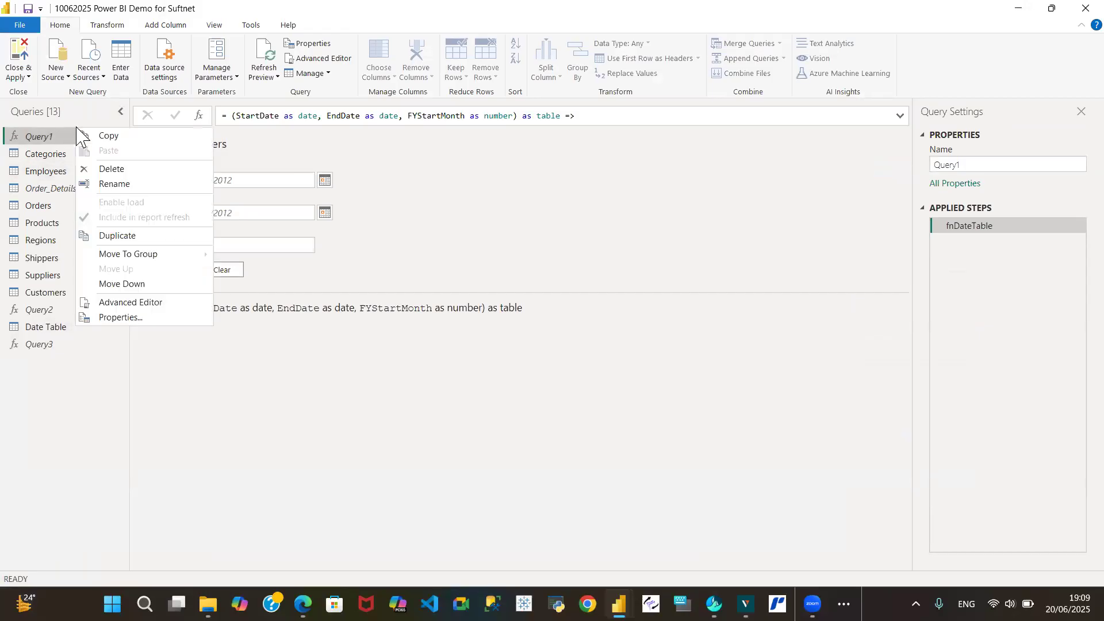
pyautogui.click(109, 169)
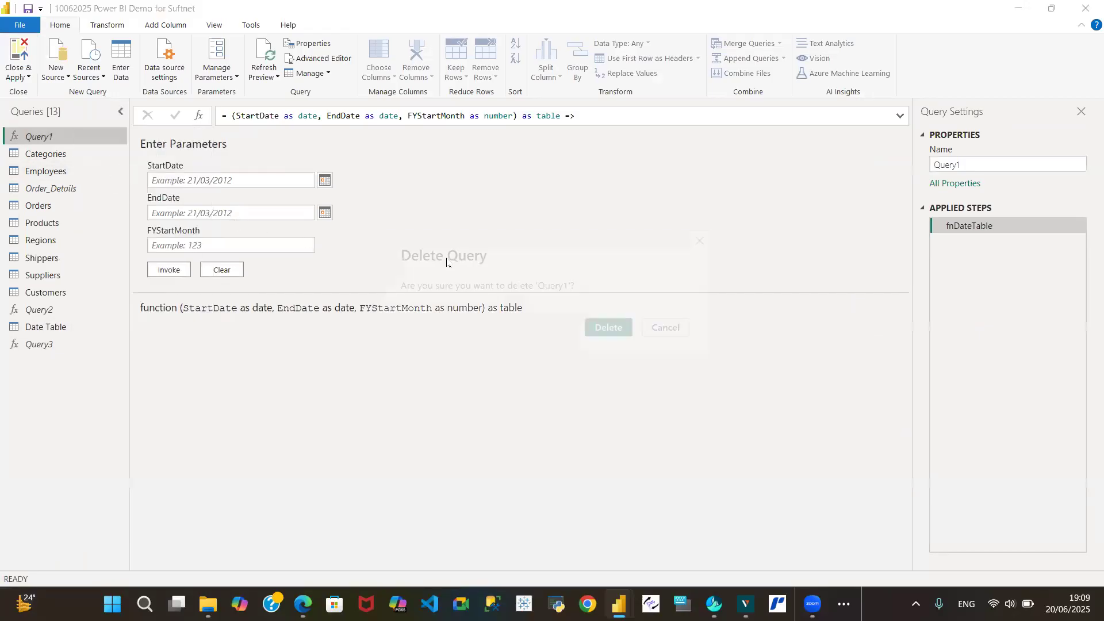
pyautogui.click(600, 333)
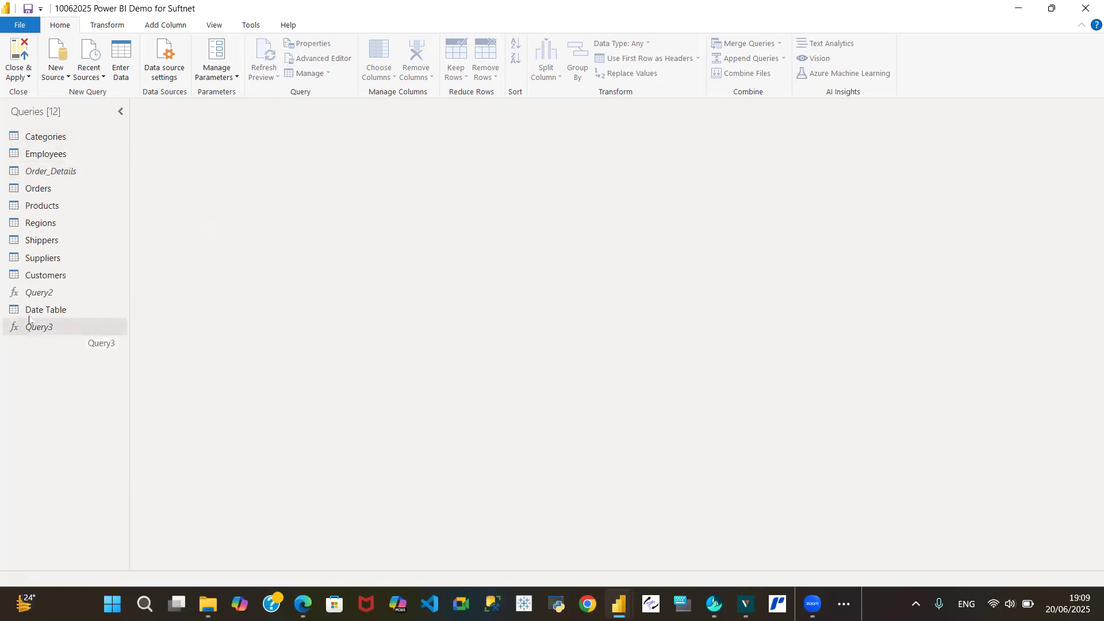
# Delete the Query3 function query
pyautogui.click(38, 327)
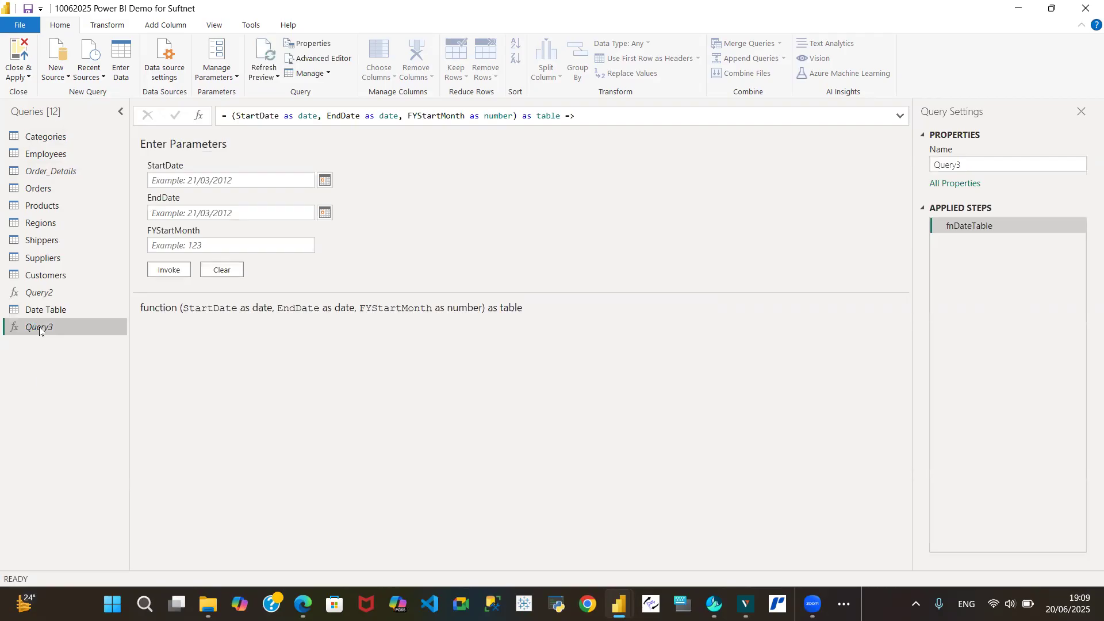
pyautogui.rightClick(40, 332)
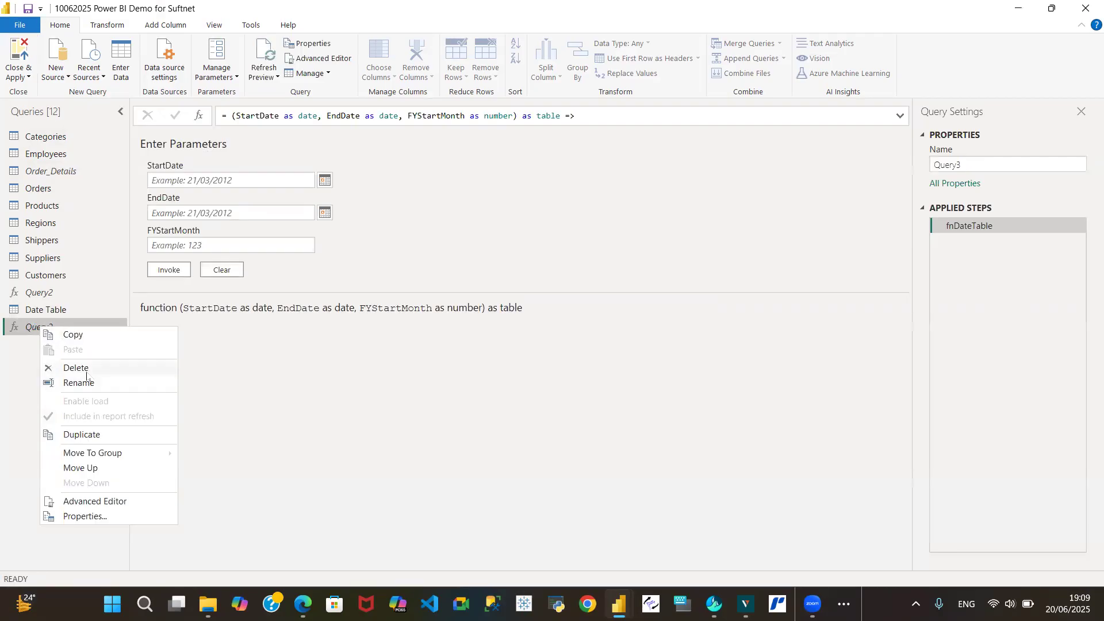
pyautogui.click(86, 370)
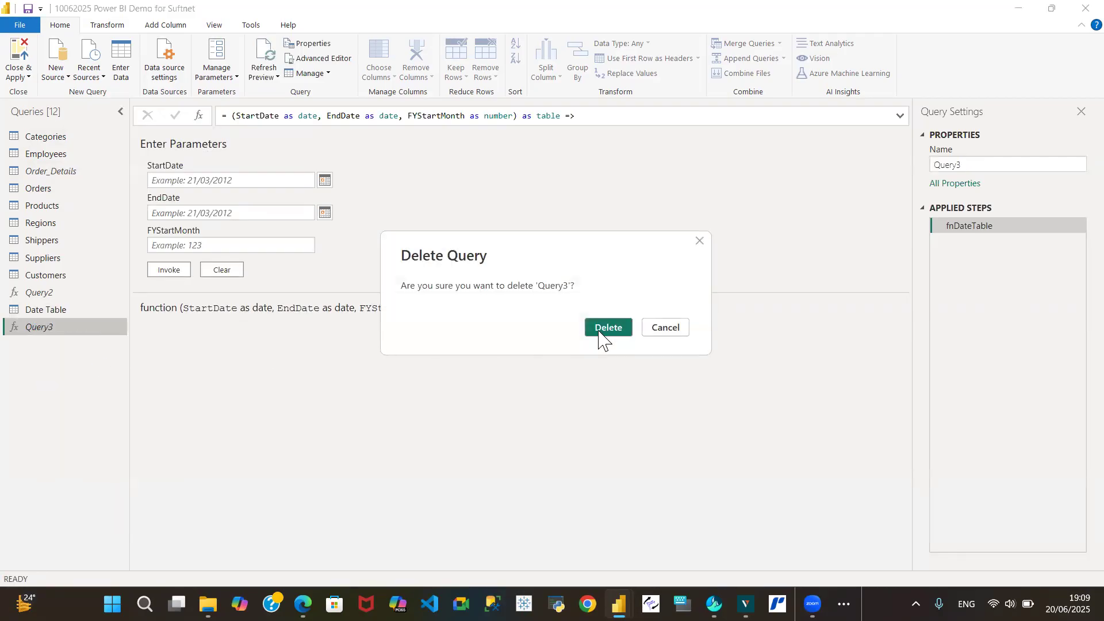
pyautogui.click(607, 327)
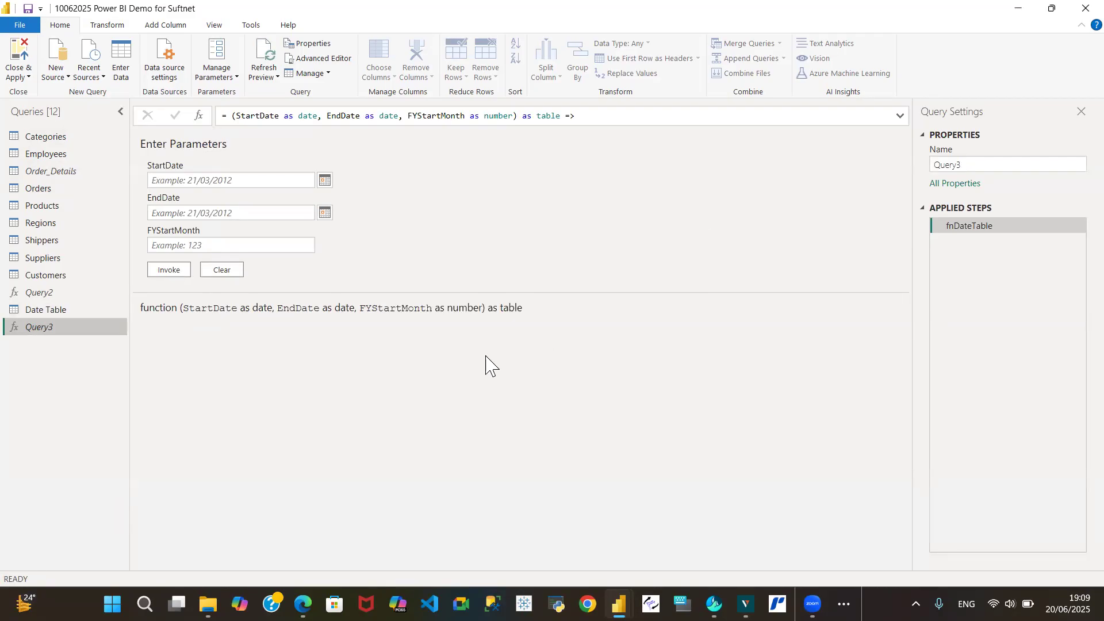
# Inspect the Categories and Employees queries, including the Employees query code in the Advanced Editor
pyautogui.click(45, 138)
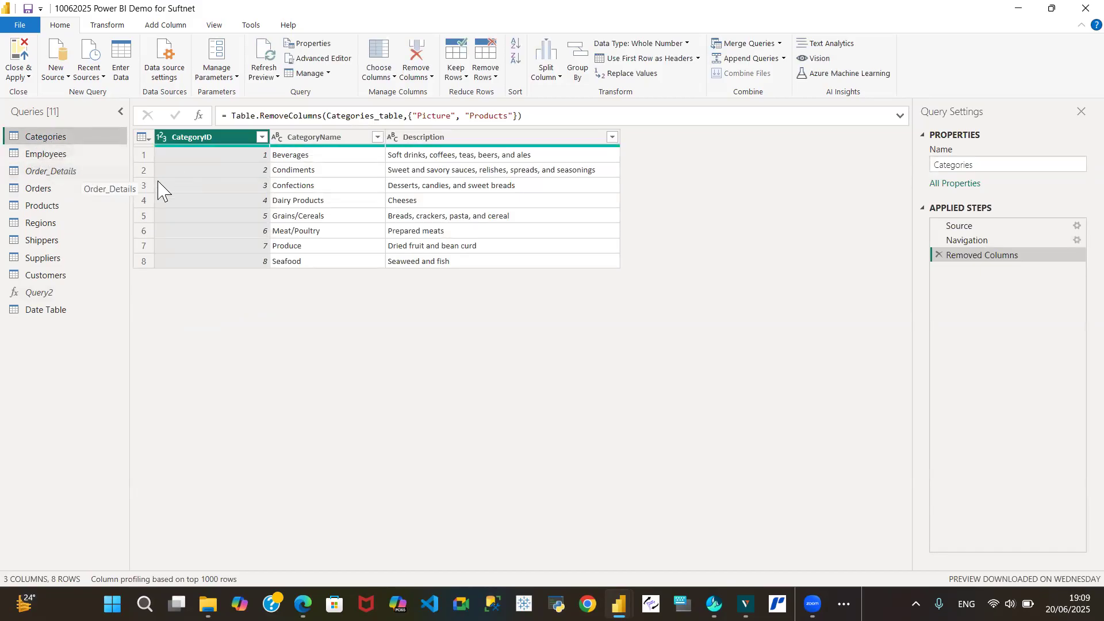
pyautogui.click(61, 159)
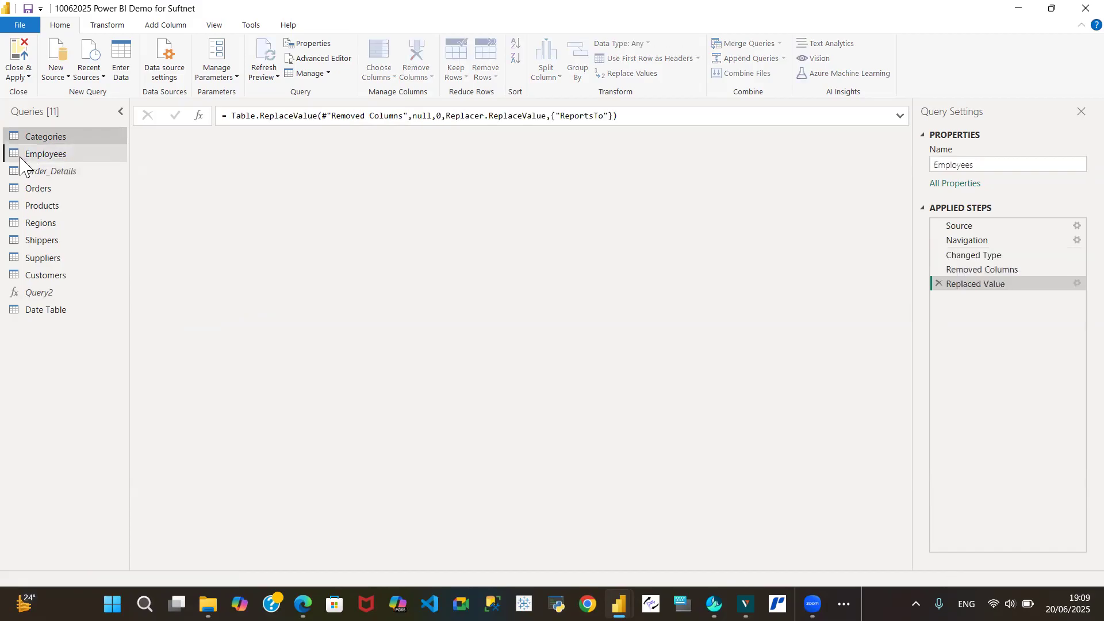
pyautogui.moveTo(398, 567); pyautogui.dragTo(95, 460)
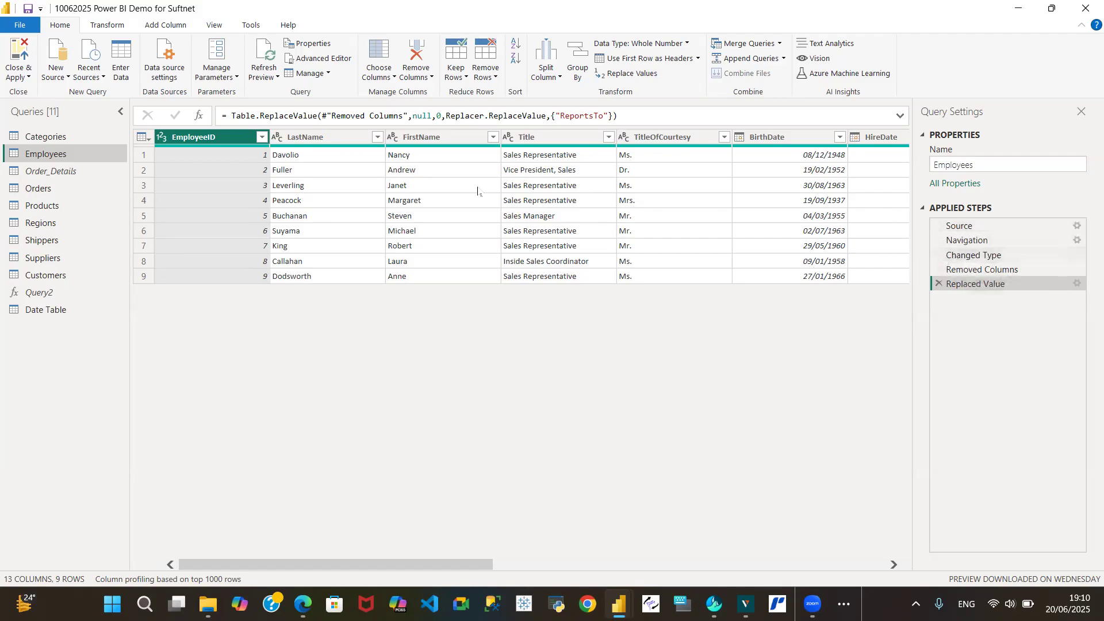
pyautogui.click(326, 60)
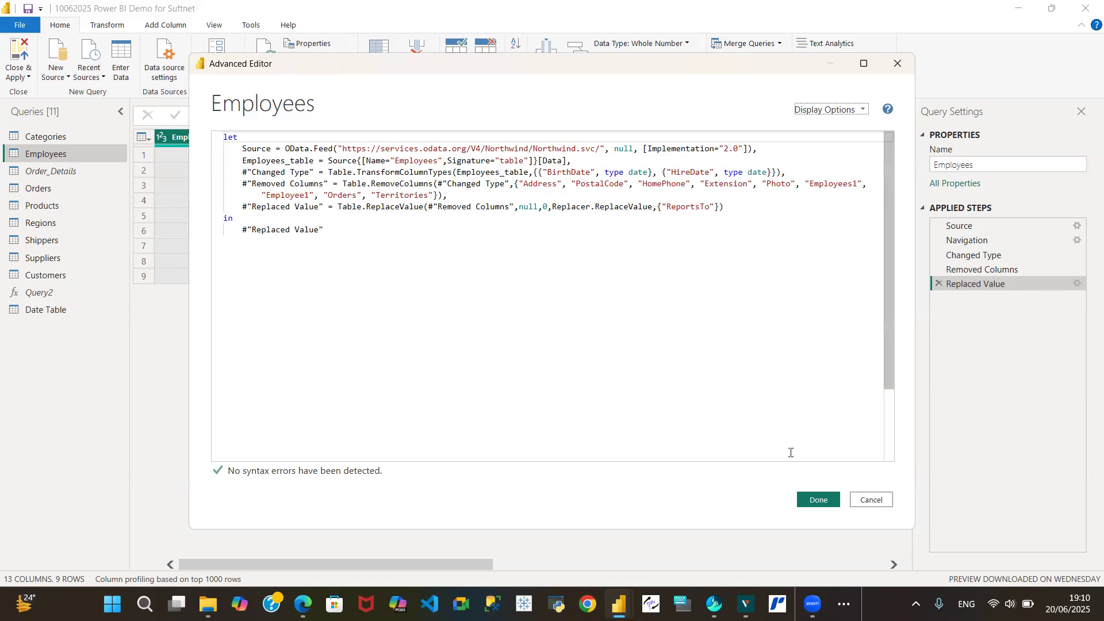
pyautogui.click(871, 501)
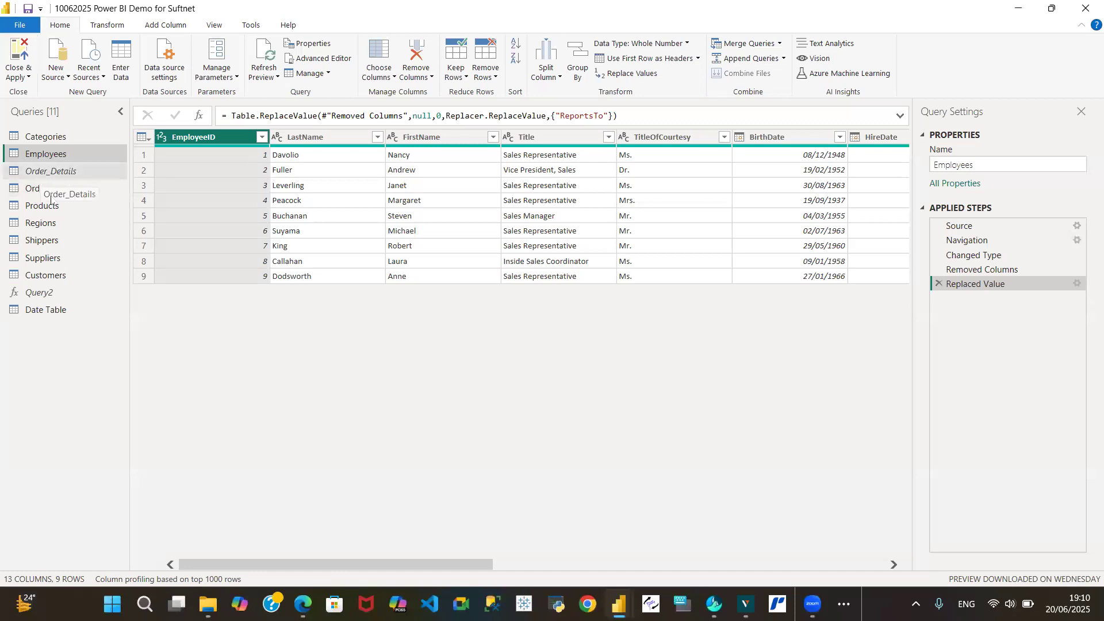
# Switch between the Order_Details and Orders queries to compare their data previews
pyautogui.click(51, 171)
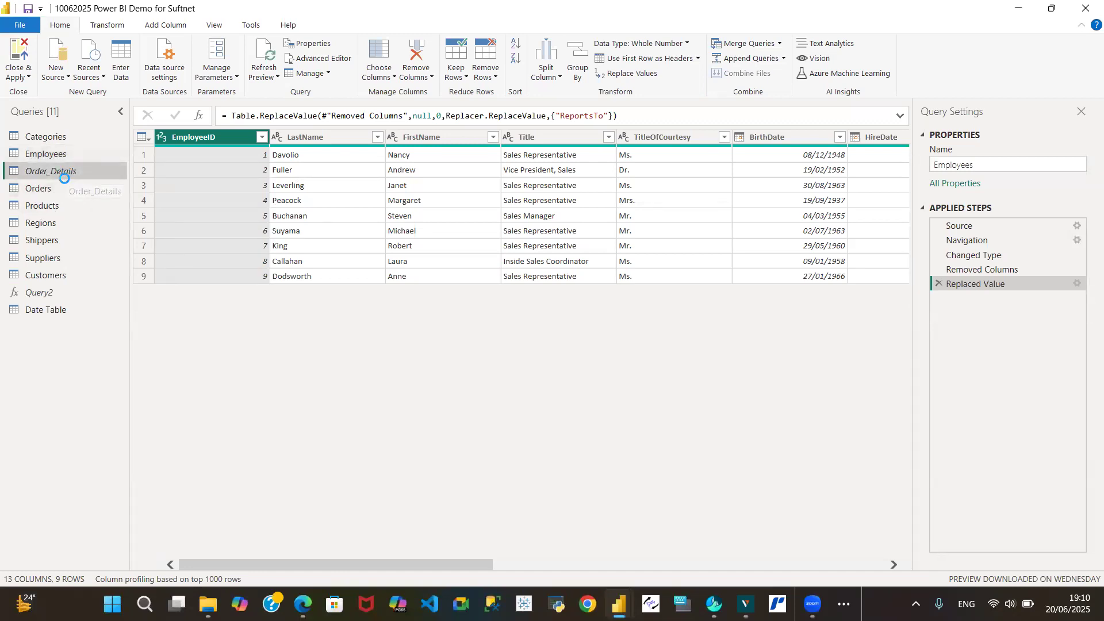
pyautogui.click(52, 194)
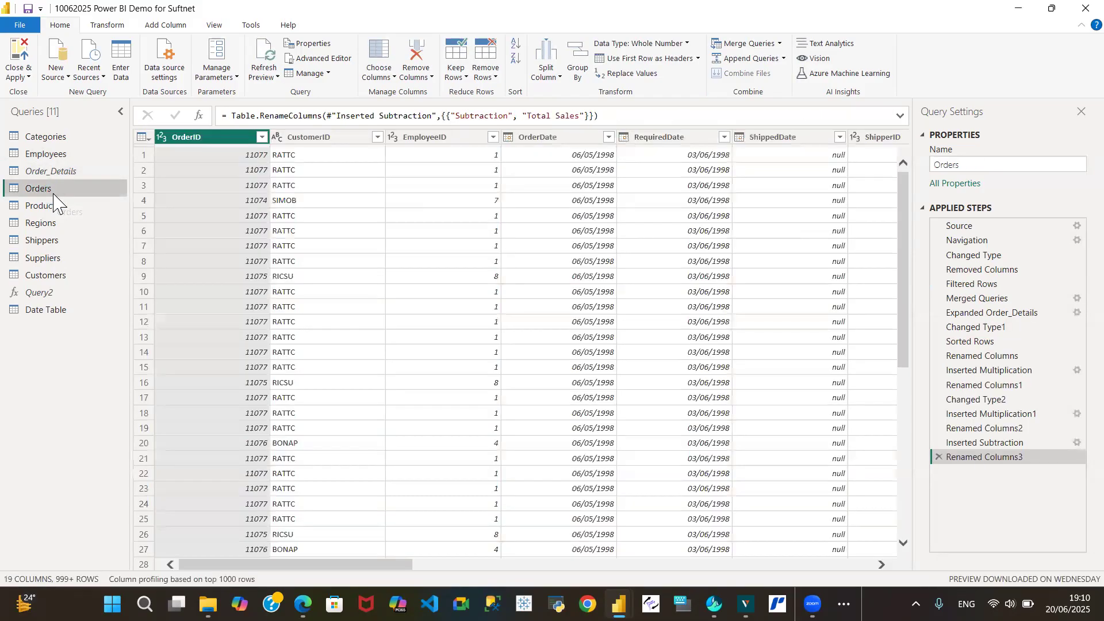
pyautogui.moveTo(66, 173); pyautogui.dragTo(67, 183)
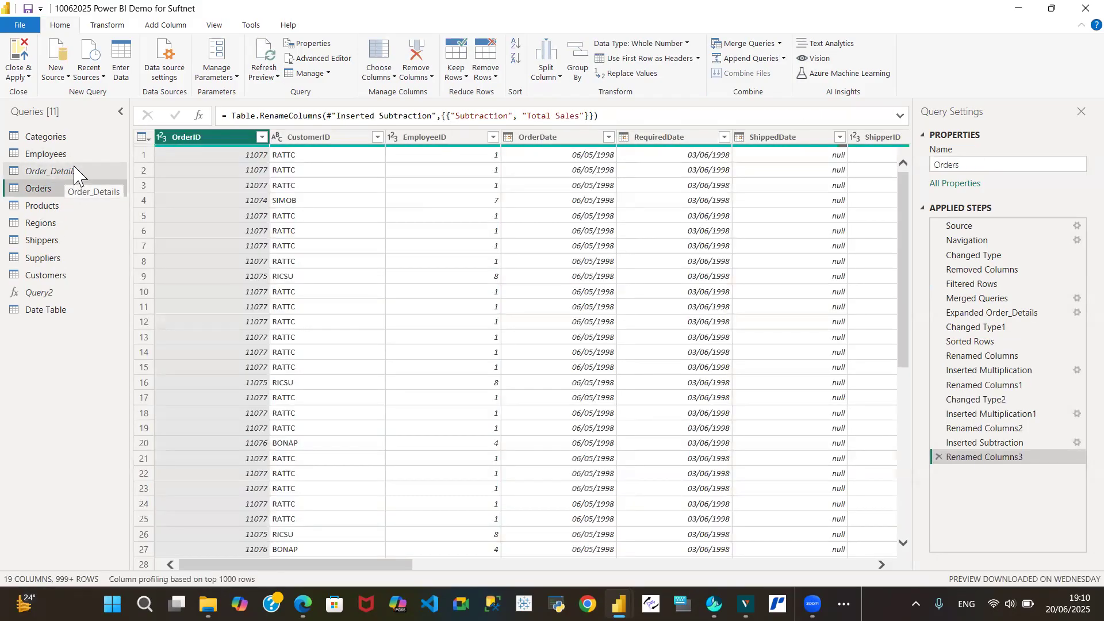
pyautogui.moveTo(76, 177); pyautogui.dragTo(74, 182)
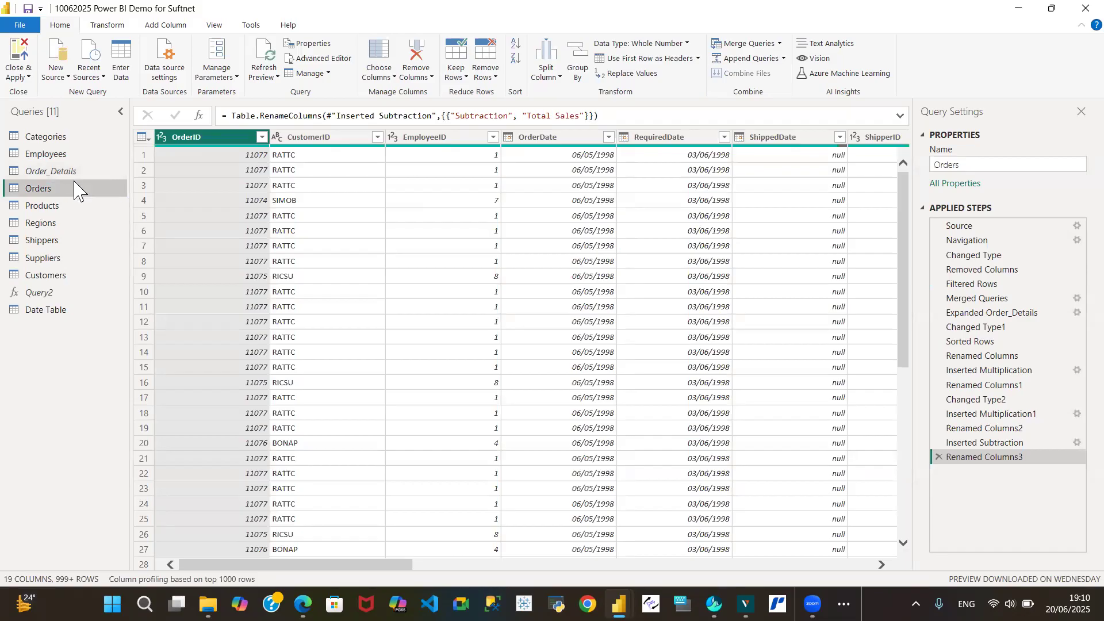
pyautogui.click(78, 171)
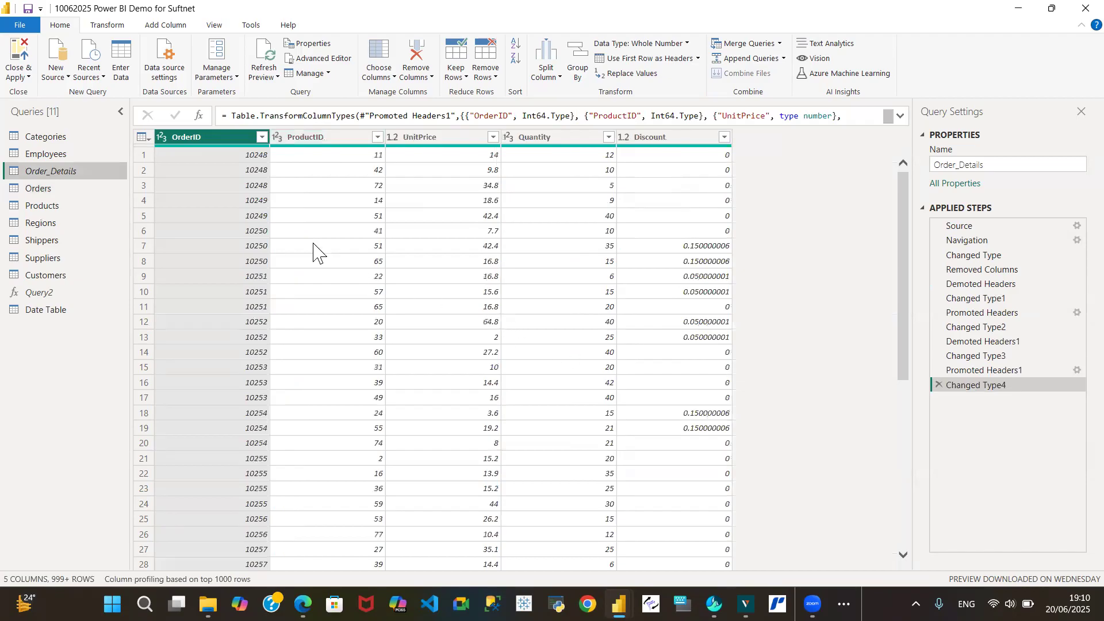
pyautogui.click(63, 191)
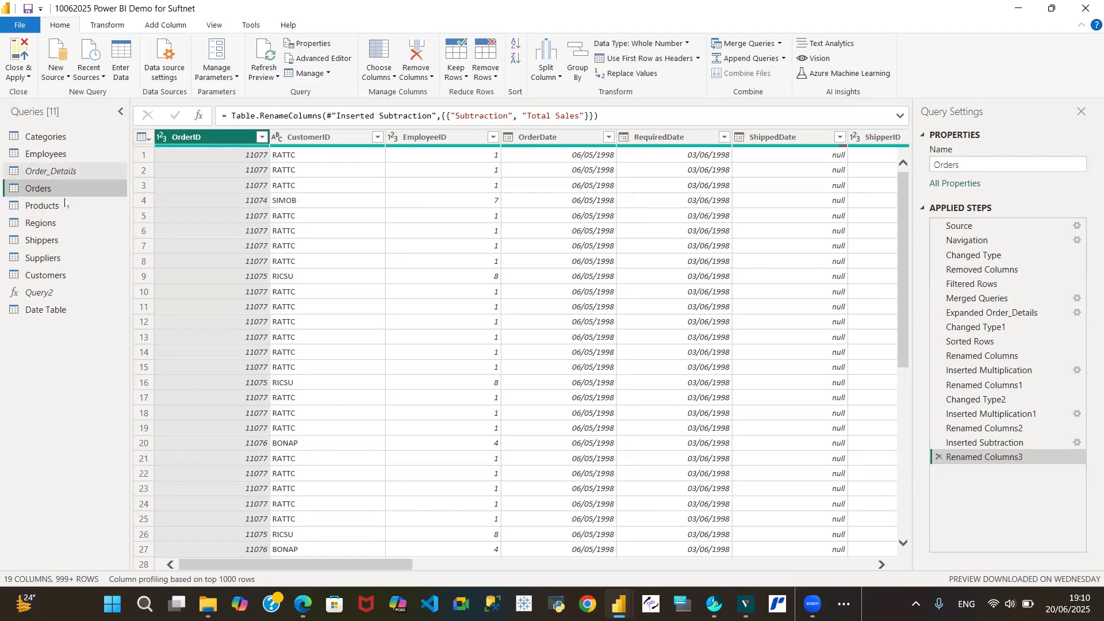
pyautogui.moveTo(311, 566); pyautogui.dragTo(510, 565)
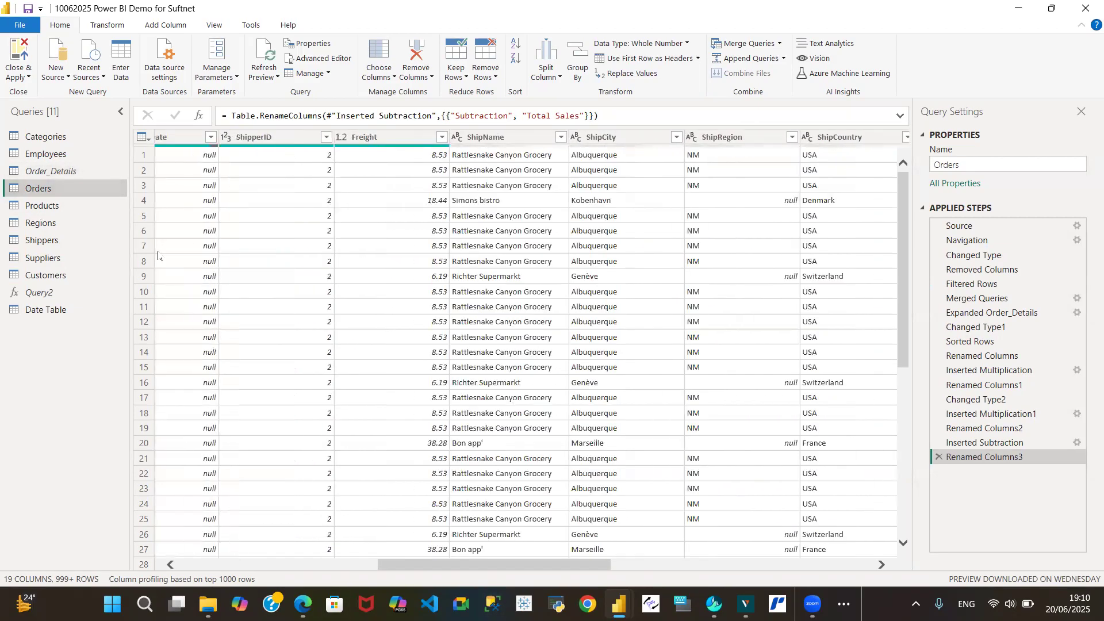
pyautogui.click(78, 170)
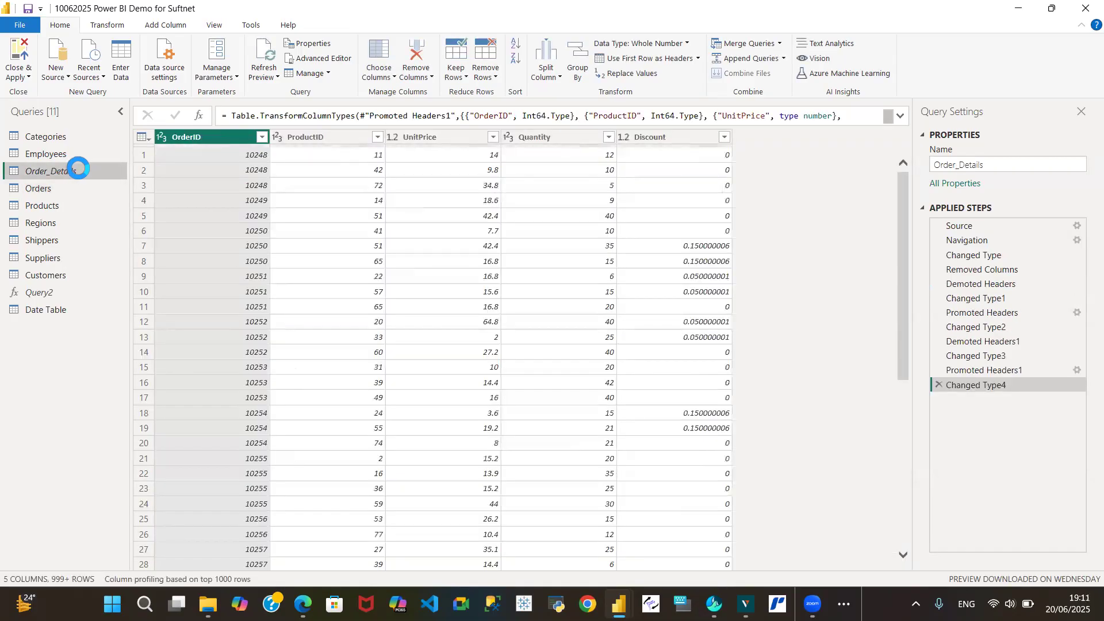
pyautogui.rightClick(77, 171)
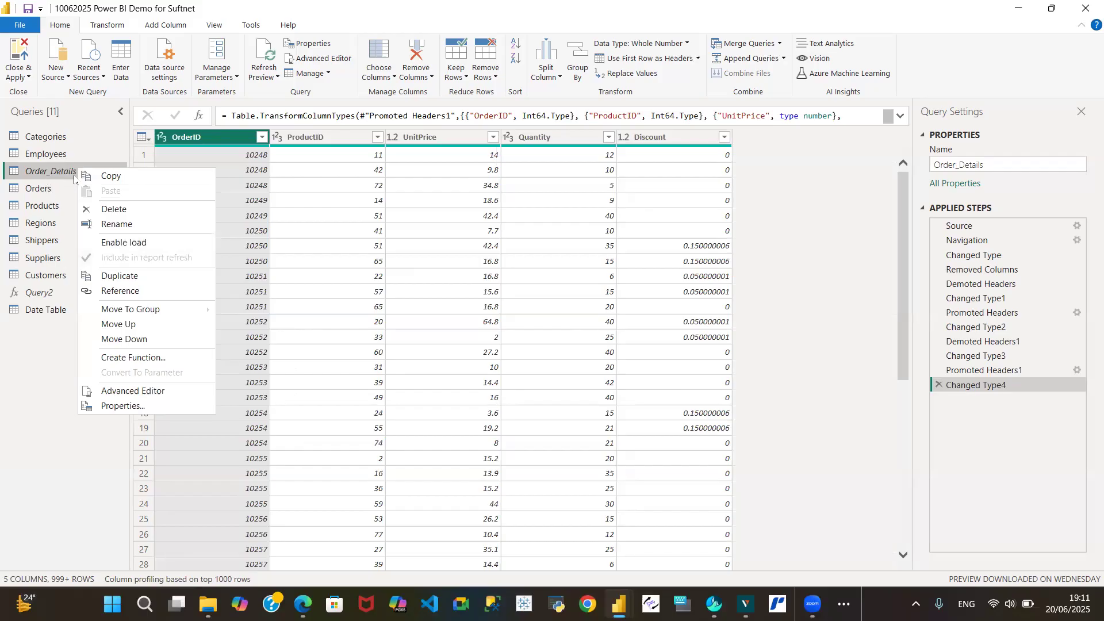
pyautogui.click(53, 193)
pyautogui.click(53, 193)
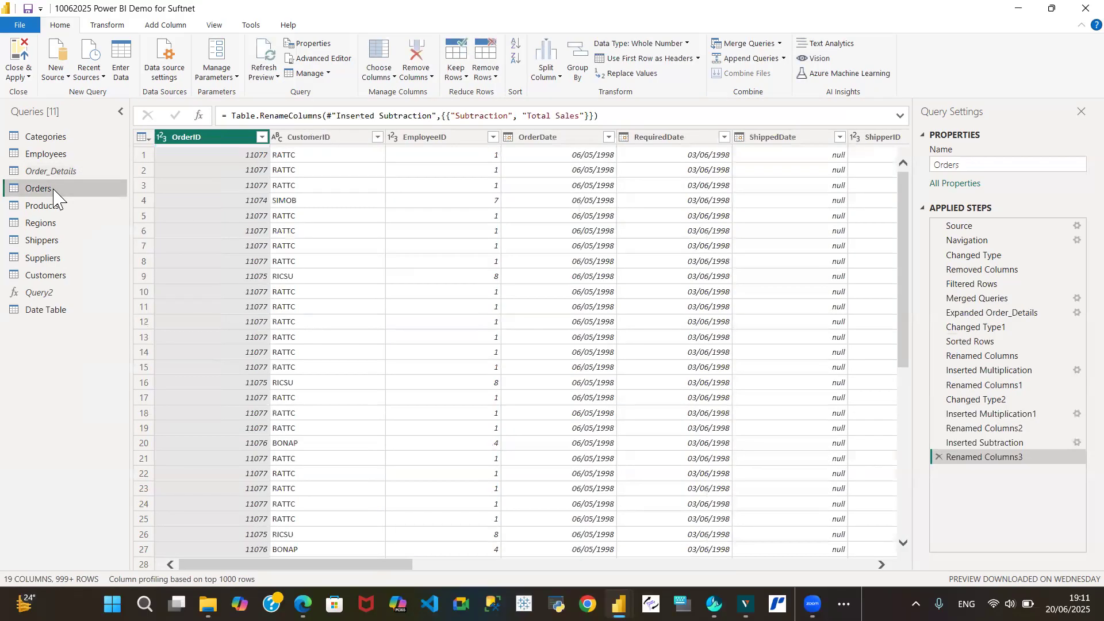
# Scroll through the Orders query's columns and examine the UnitPrice, Quantity, discount and Total Sales columns
pyautogui.moveTo(345, 564); pyautogui.dragTo(805, 565)
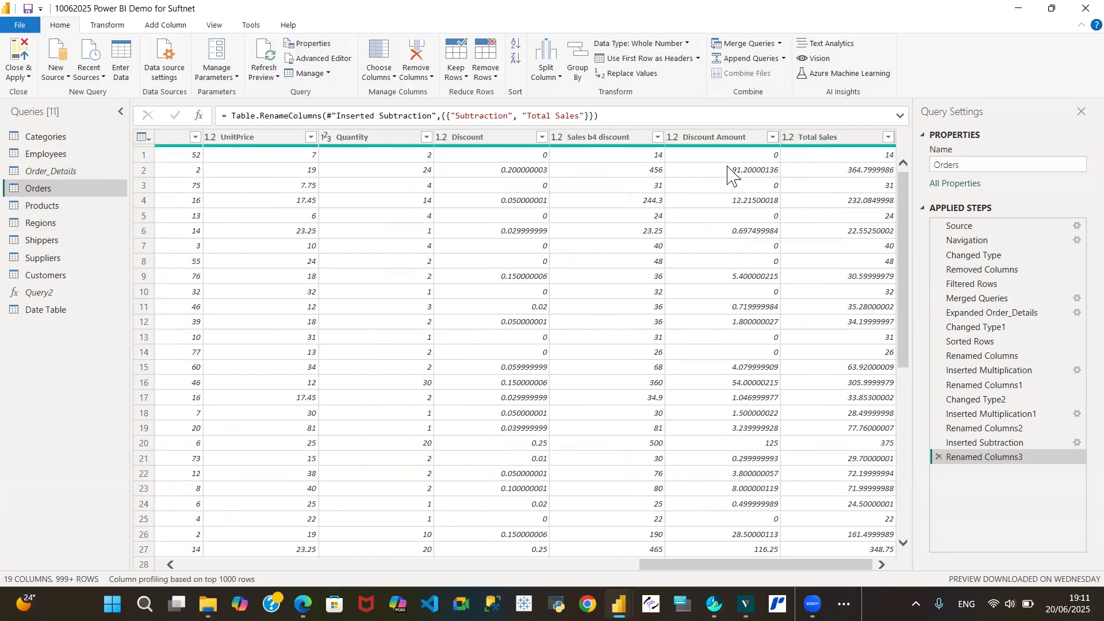
pyautogui.moveTo(711, 565); pyautogui.dragTo(618, 566)
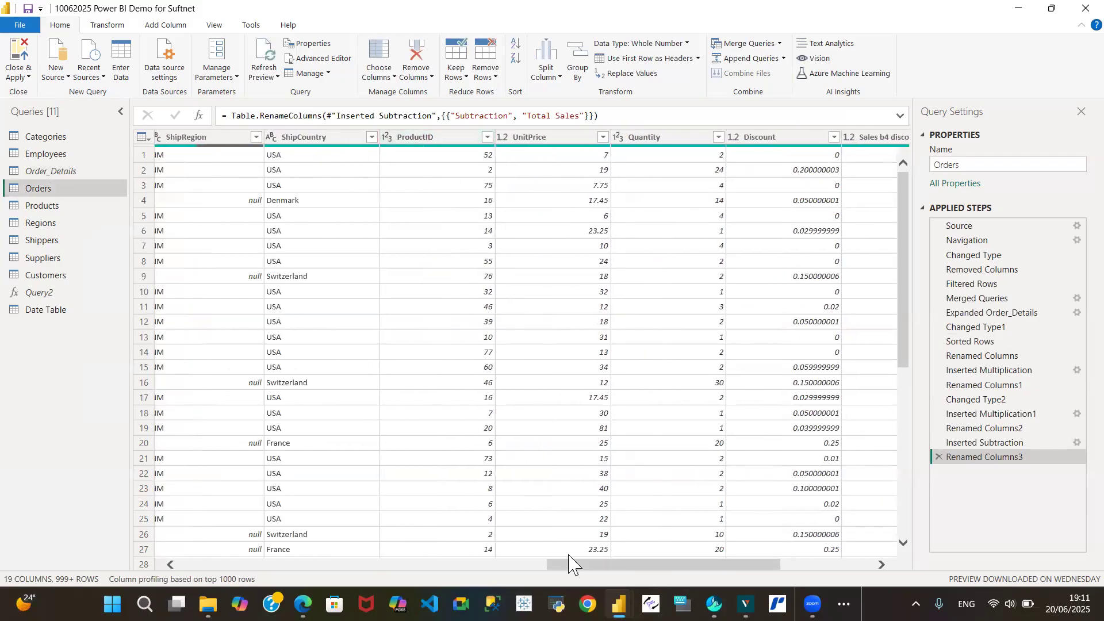
pyautogui.click(86, 171)
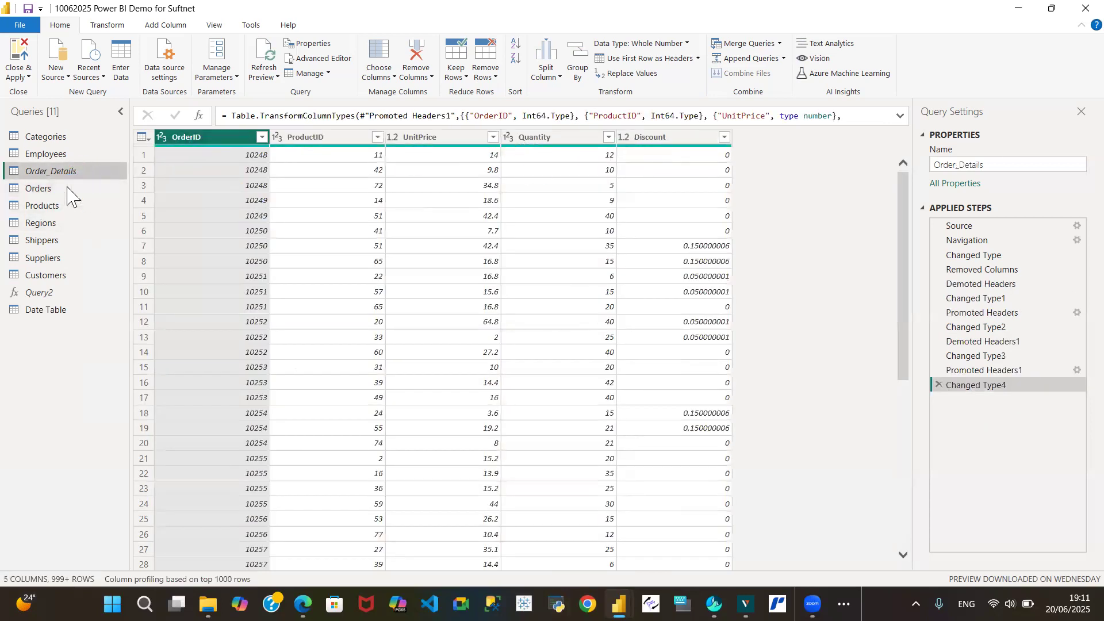
pyautogui.click(48, 190)
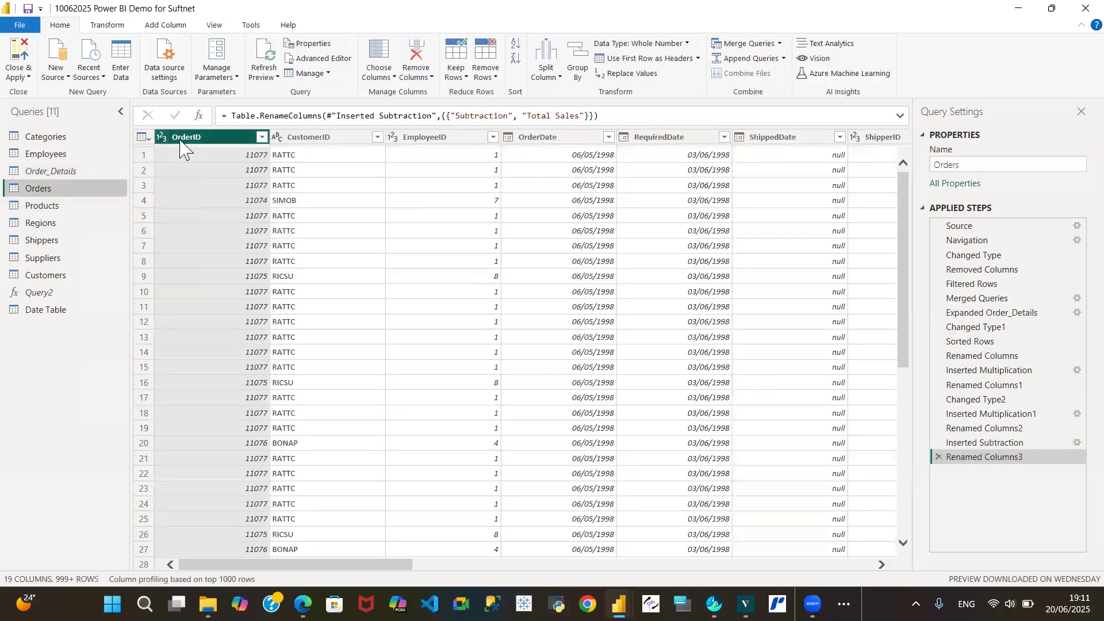
pyautogui.moveTo(380, 566); pyautogui.dragTo(840, 566)
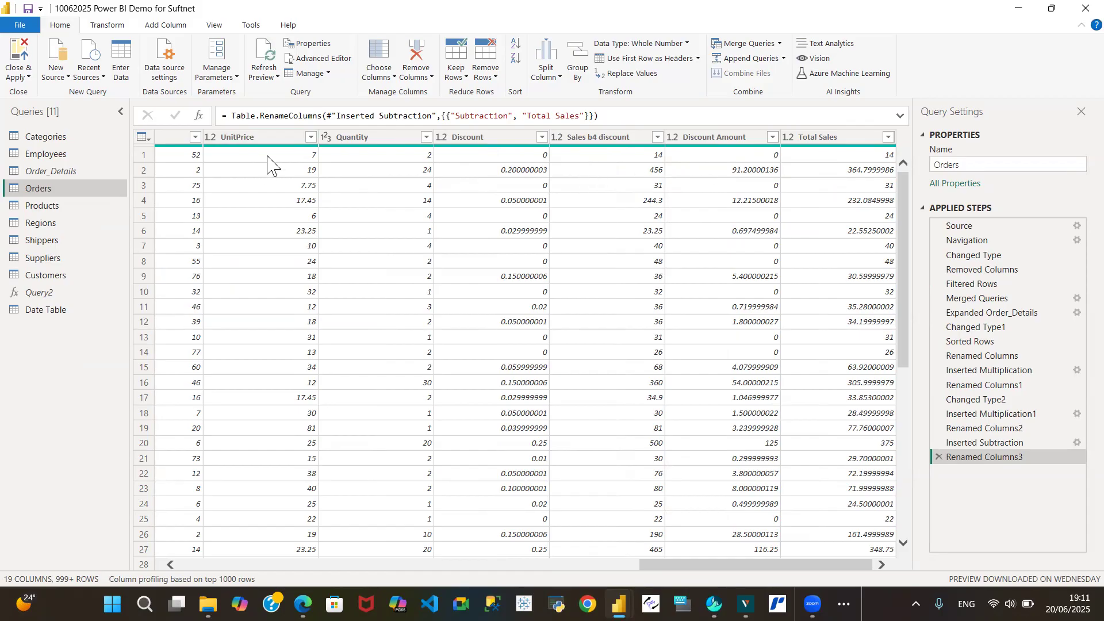
pyautogui.moveTo(719, 566); pyautogui.dragTo(671, 566)
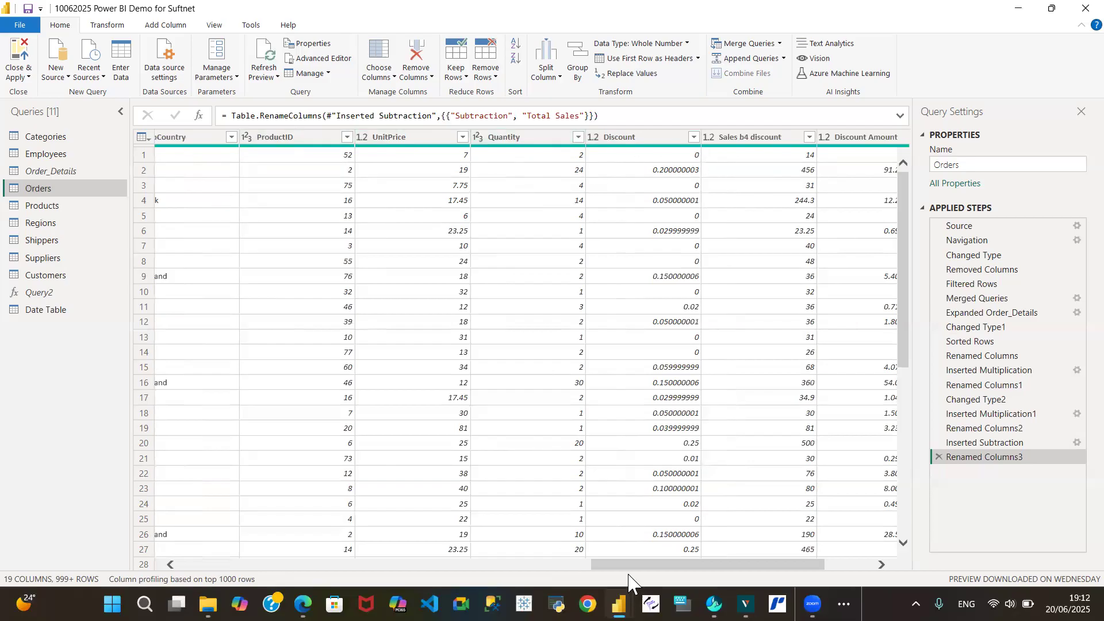
pyautogui.click(375, 138)
pyautogui.click(395, 138)
pyautogui.click(508, 139)
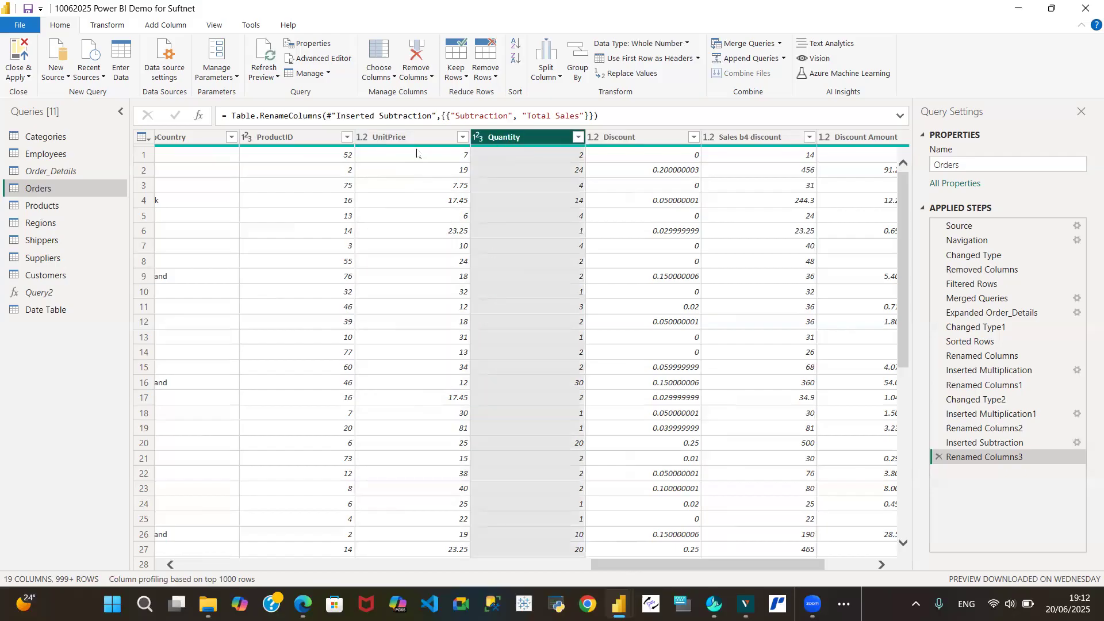
pyautogui.click(405, 138)
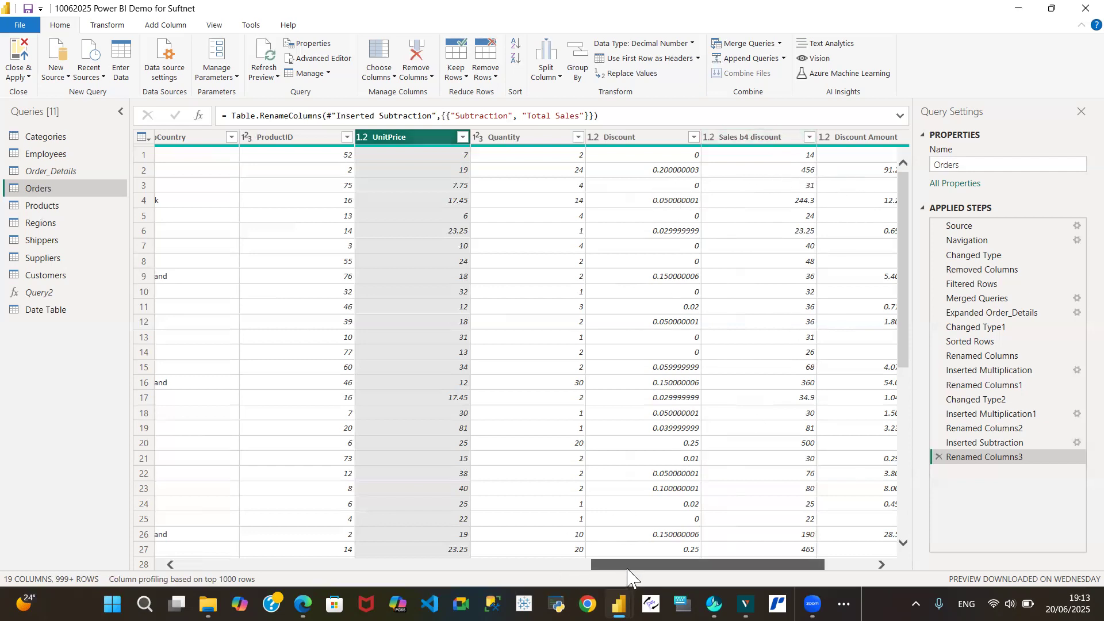
# Browse the Customers and Shippers queries, then scroll across the Orders query's columns again
pyautogui.moveTo(626, 568); pyautogui.dragTo(661, 571)
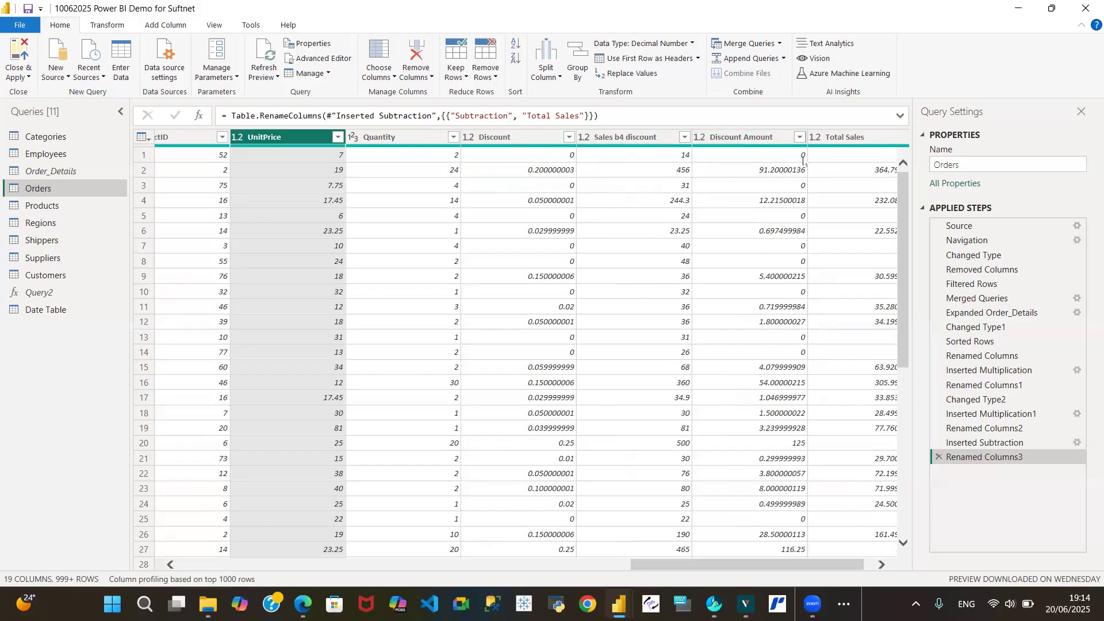
pyautogui.moveTo(748, 568); pyautogui.dragTo(825, 569)
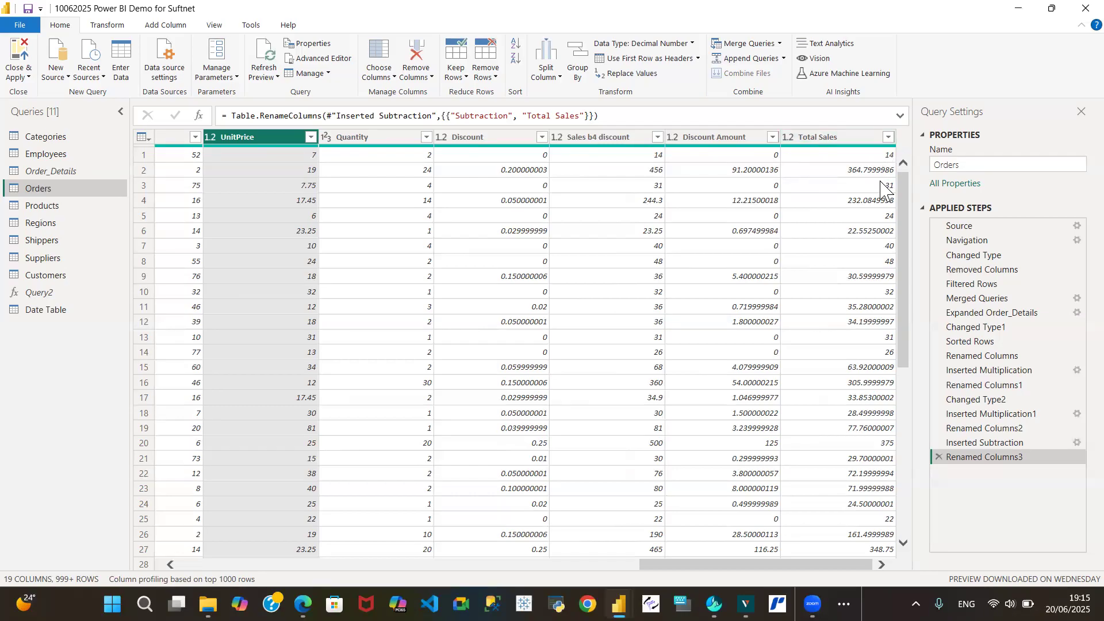
pyautogui.moveTo(907, 328); pyautogui.dragTo(900, 201)
pyautogui.click(62, 276)
pyautogui.click(63, 260)
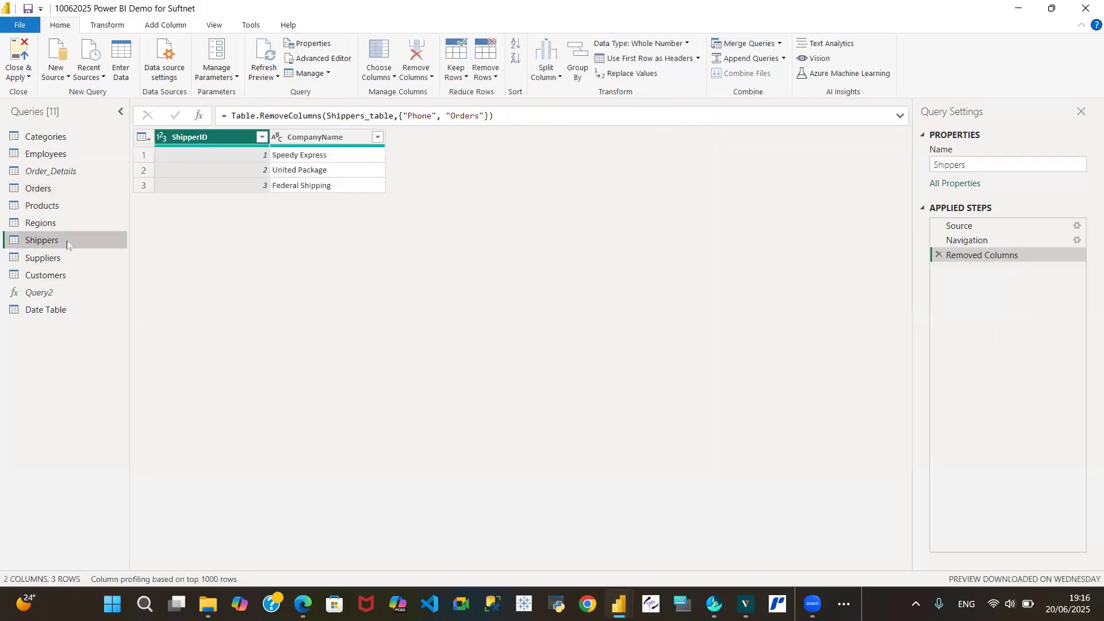
pyautogui.click(71, 190)
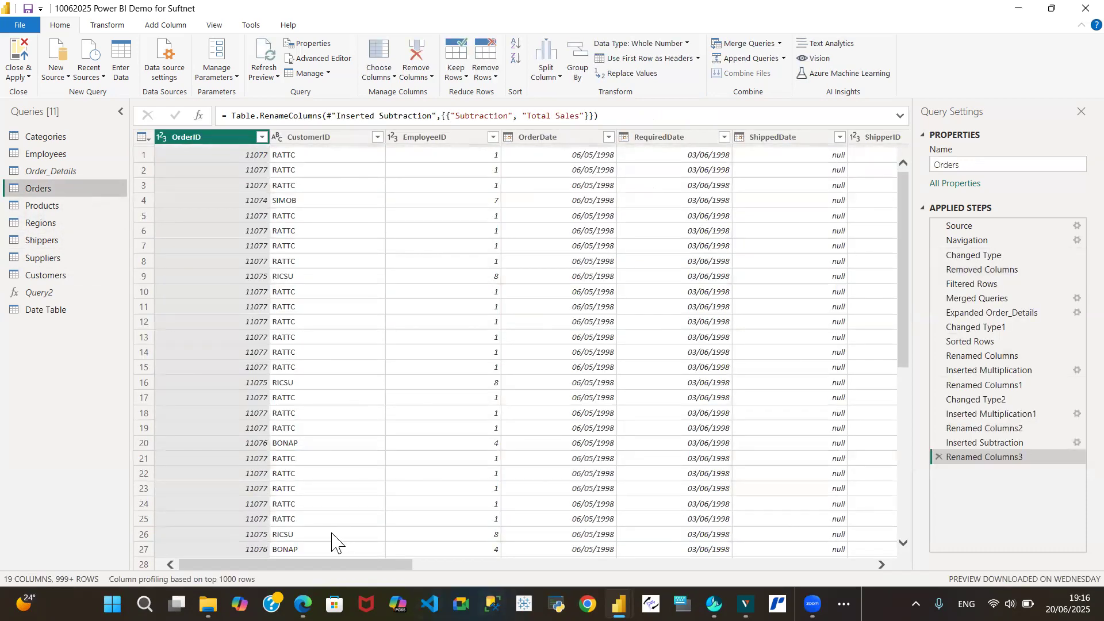
pyautogui.moveTo(338, 564); pyautogui.dragTo(799, 564)
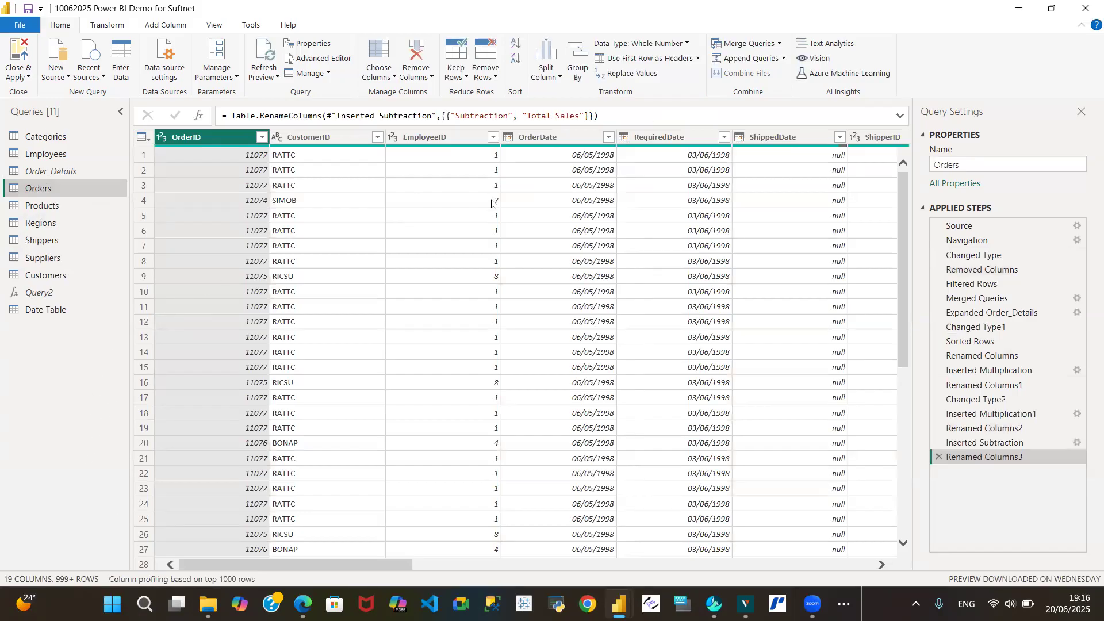
pyautogui.moveTo(324, 566); pyautogui.dragTo(785, 566)
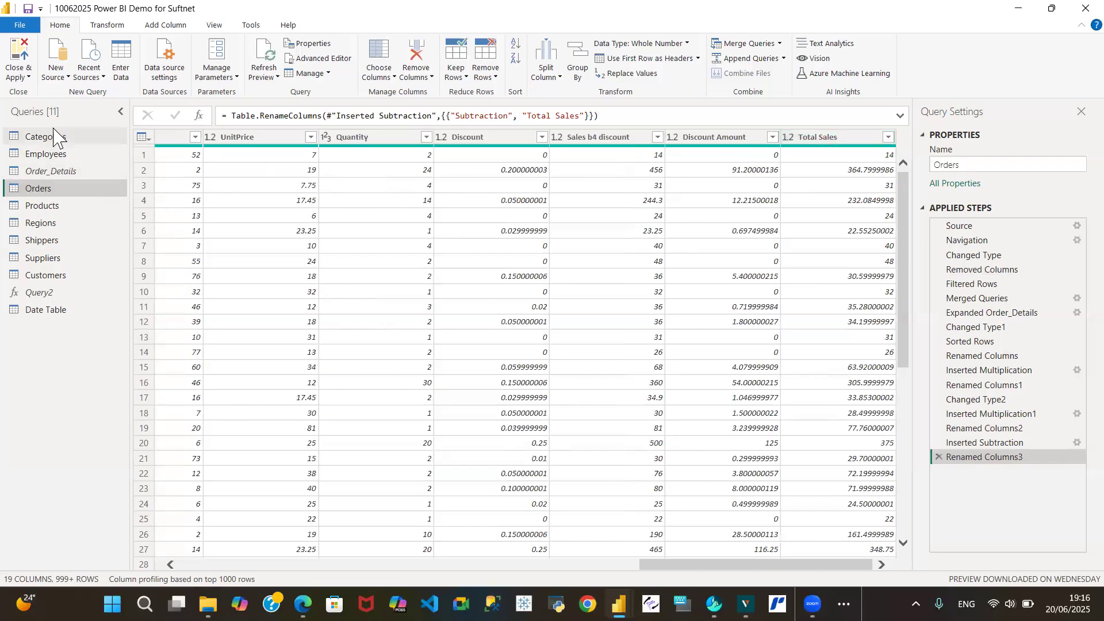
pyautogui.click(65, 78)
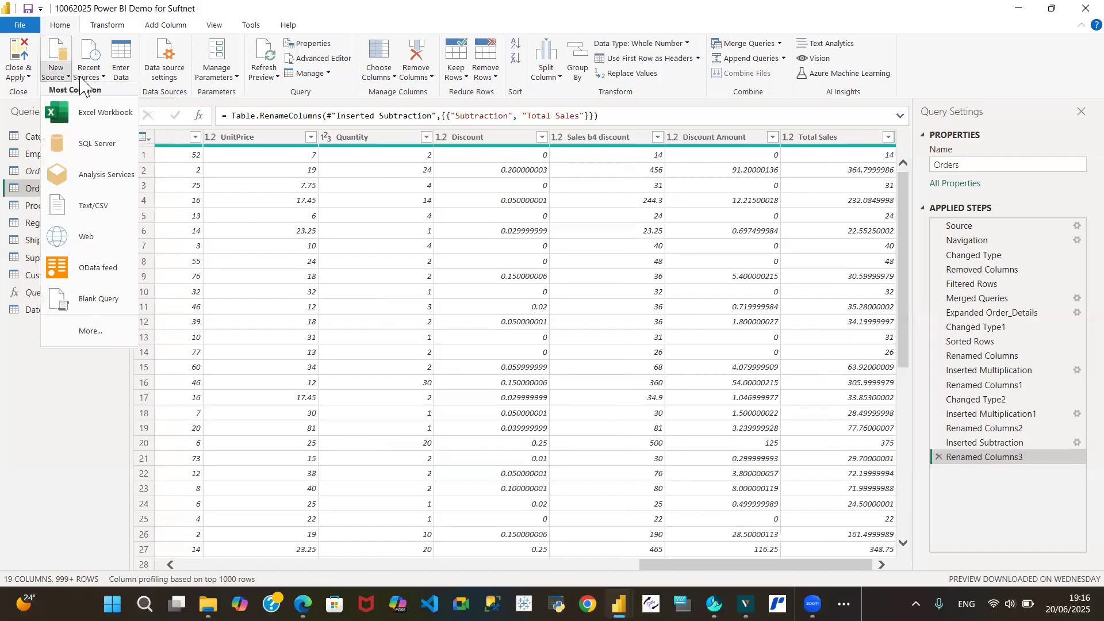
pyautogui.click(103, 78)
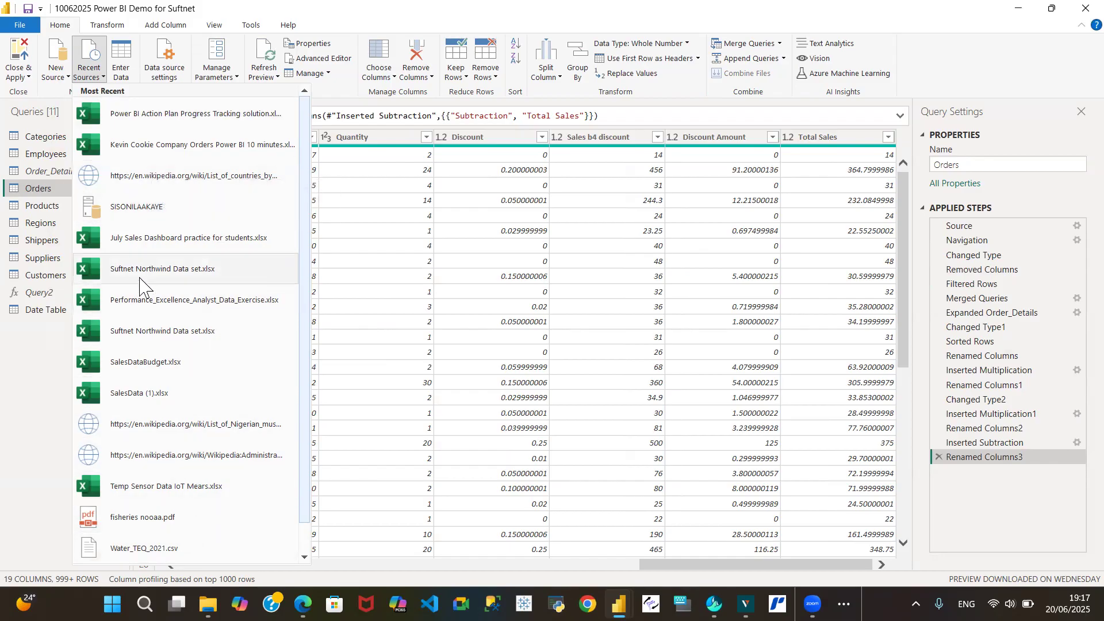
pyautogui.click(65, 76)
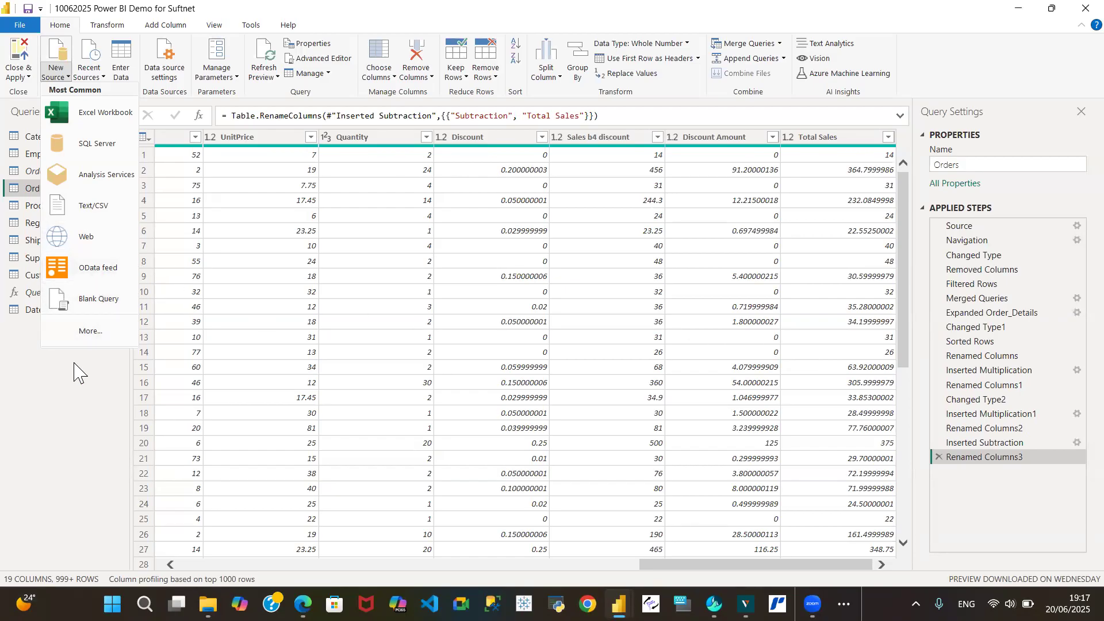
pyautogui.click(59, 368)
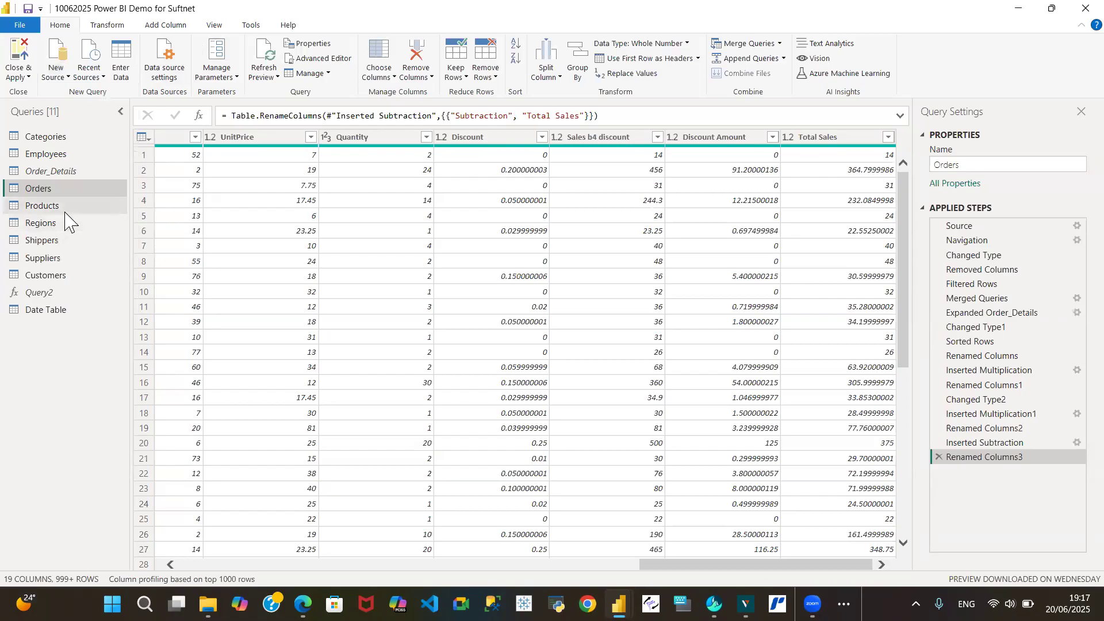
# Compare the Products and Orders query previews, scrolling across their columns
pyautogui.click(65, 209)
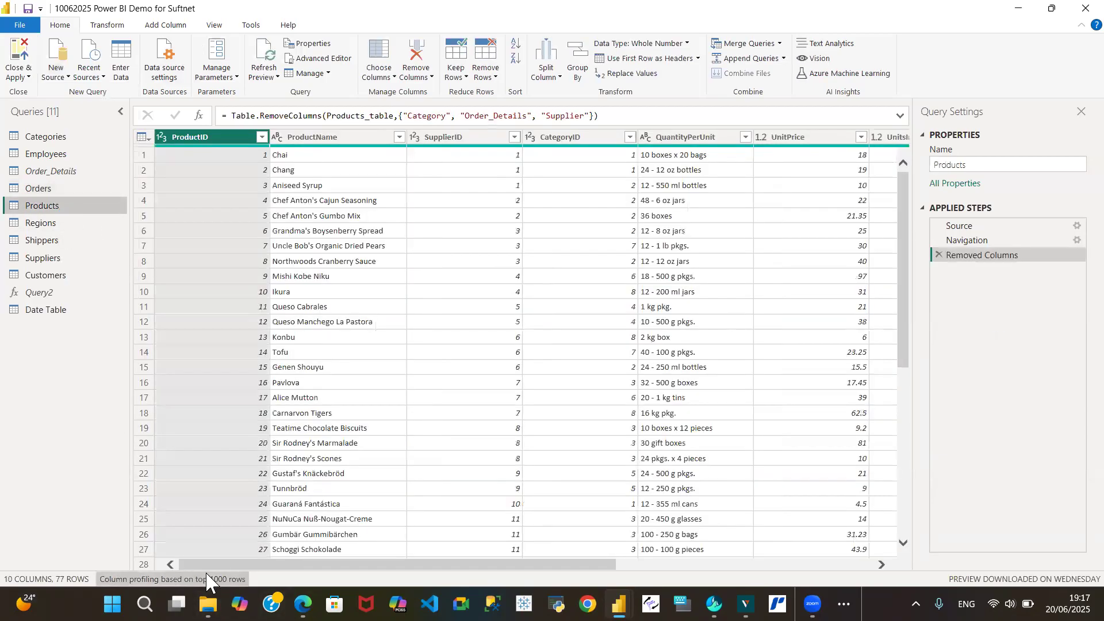
pyautogui.moveTo(304, 564); pyautogui.dragTo(225, 578)
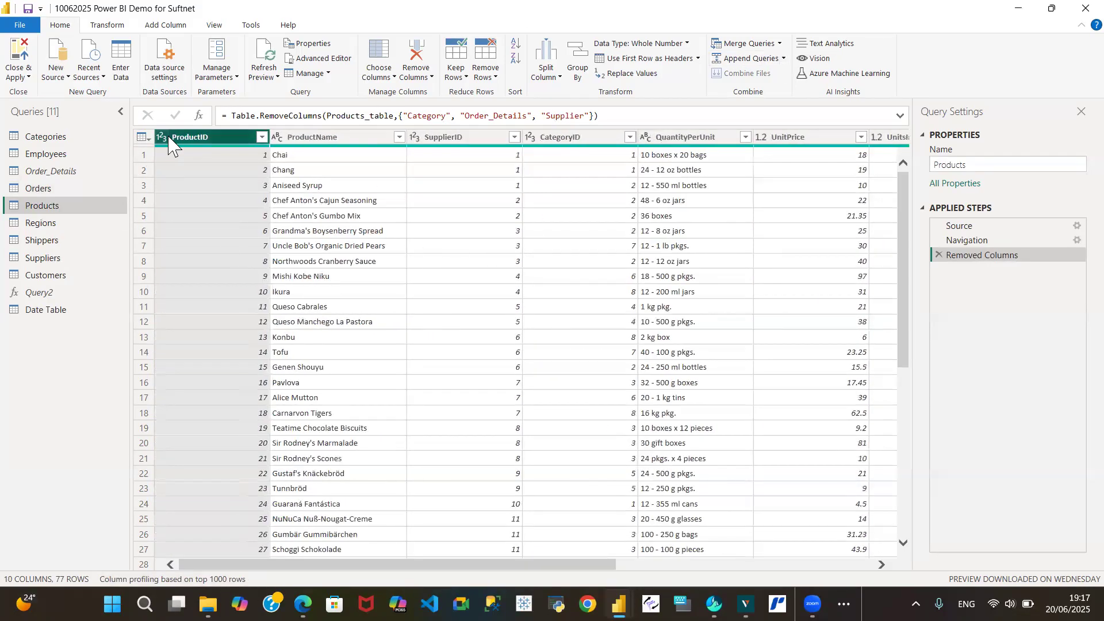
pyautogui.click(80, 194)
pyautogui.moveTo(282, 562); pyautogui.dragTo(679, 564)
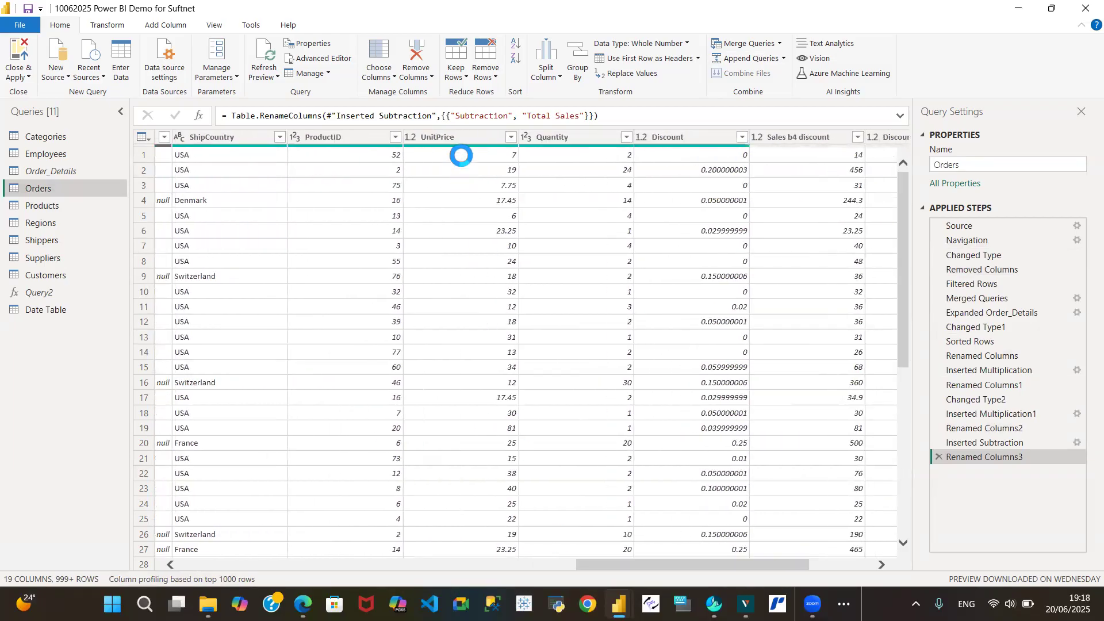
pyautogui.moveTo(634, 566); pyautogui.dragTo(554, 568)
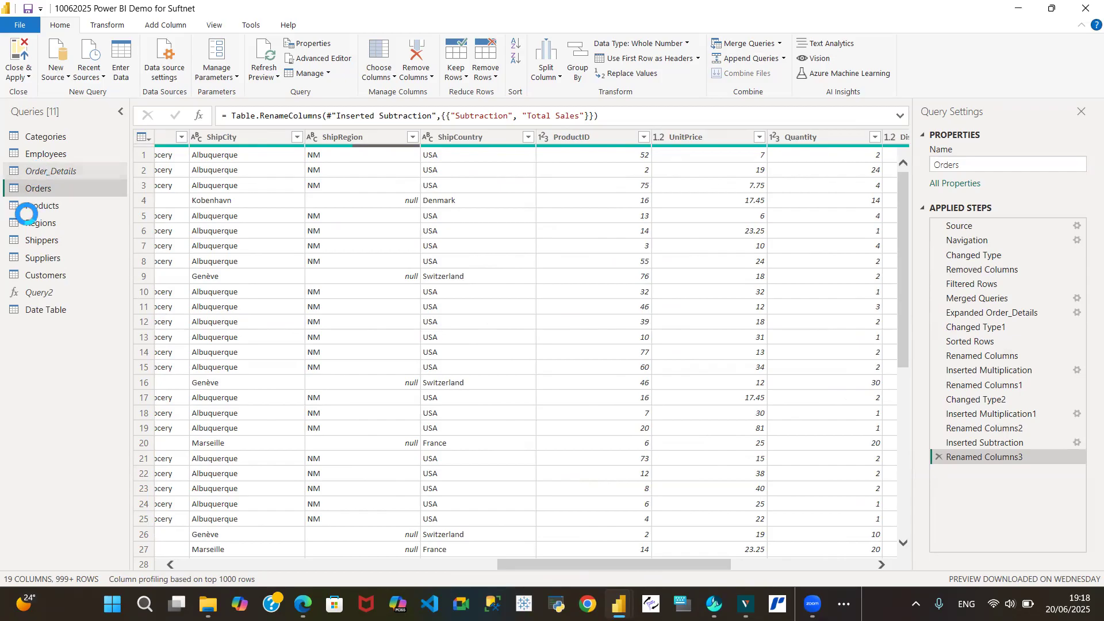
pyautogui.click(32, 206)
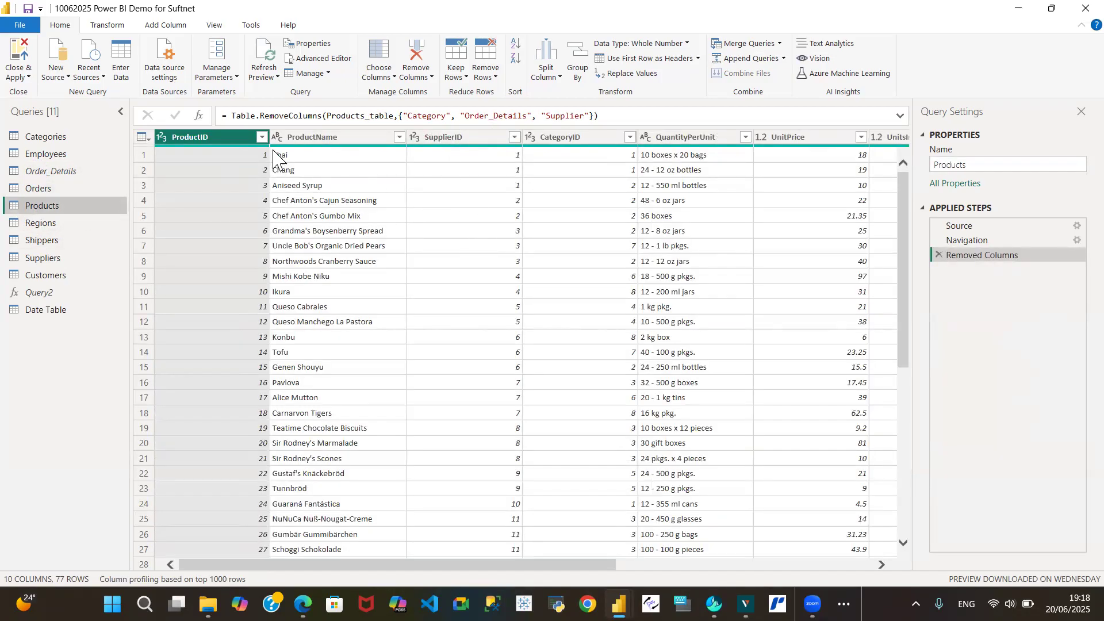
# Filter the Products query's ProductID column to 52, then delete the resulting filter step
pyautogui.click(261, 138)
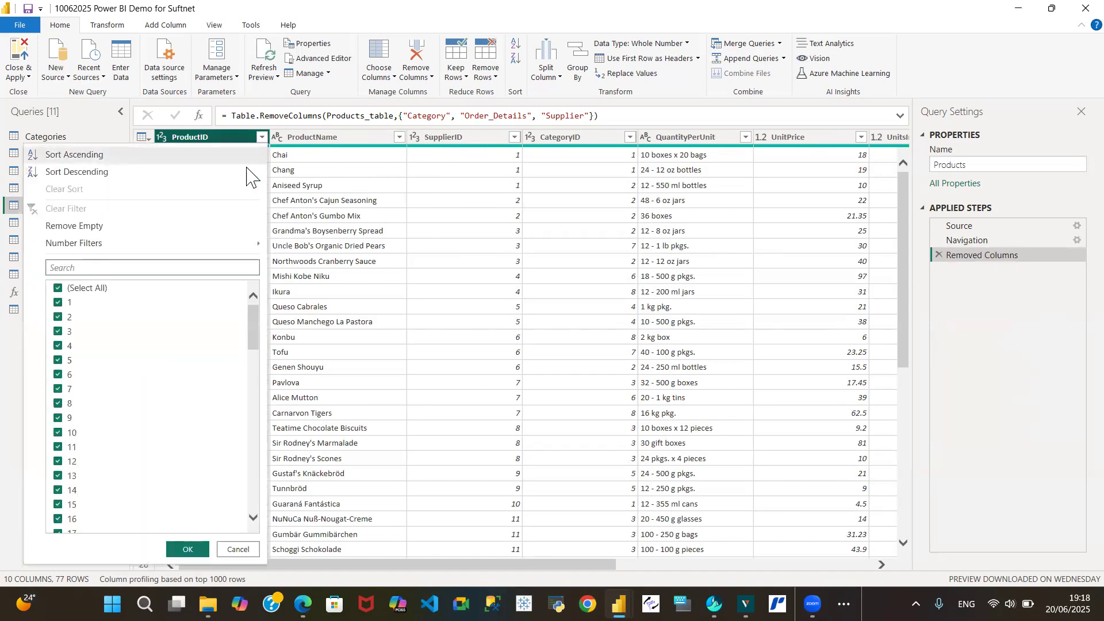
pyautogui.write('52')
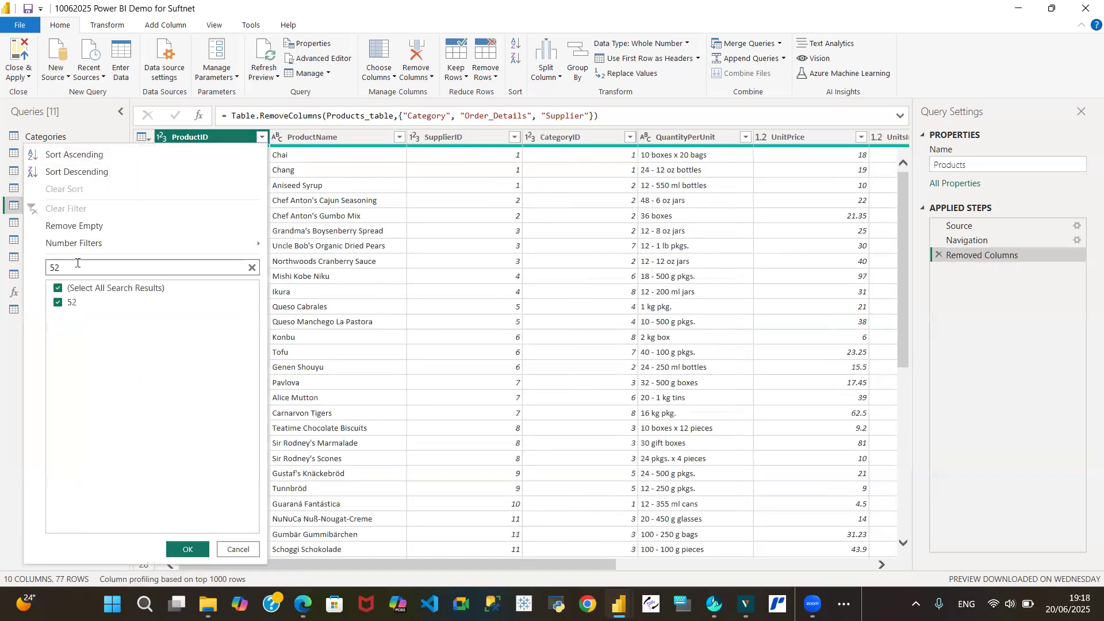
pyautogui.click(188, 549)
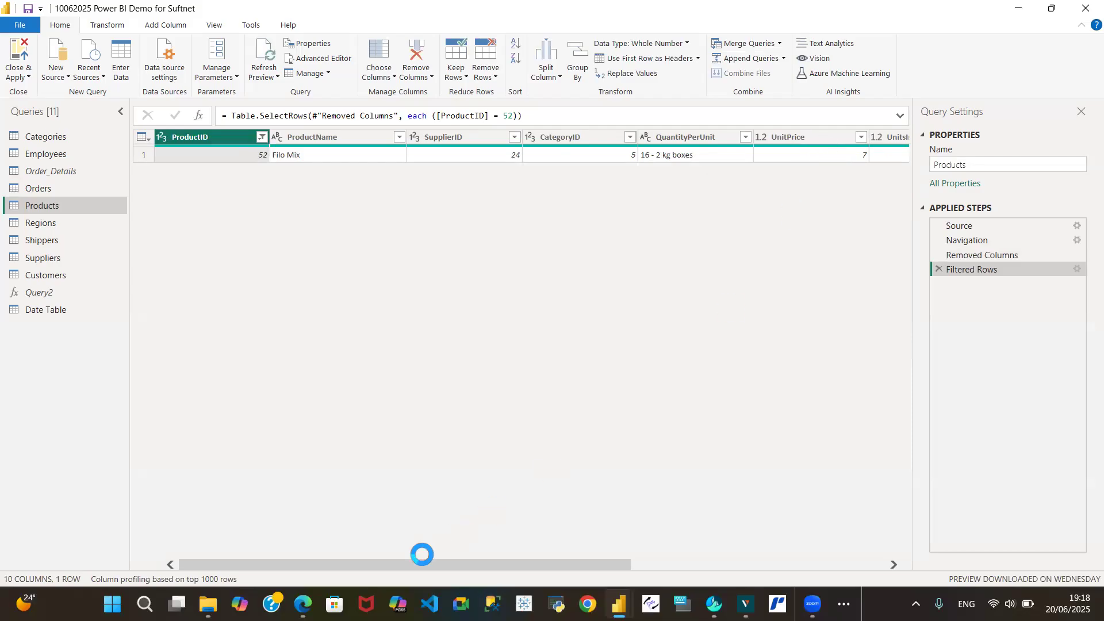
pyautogui.moveTo(421, 560); pyautogui.dragTo(546, 564)
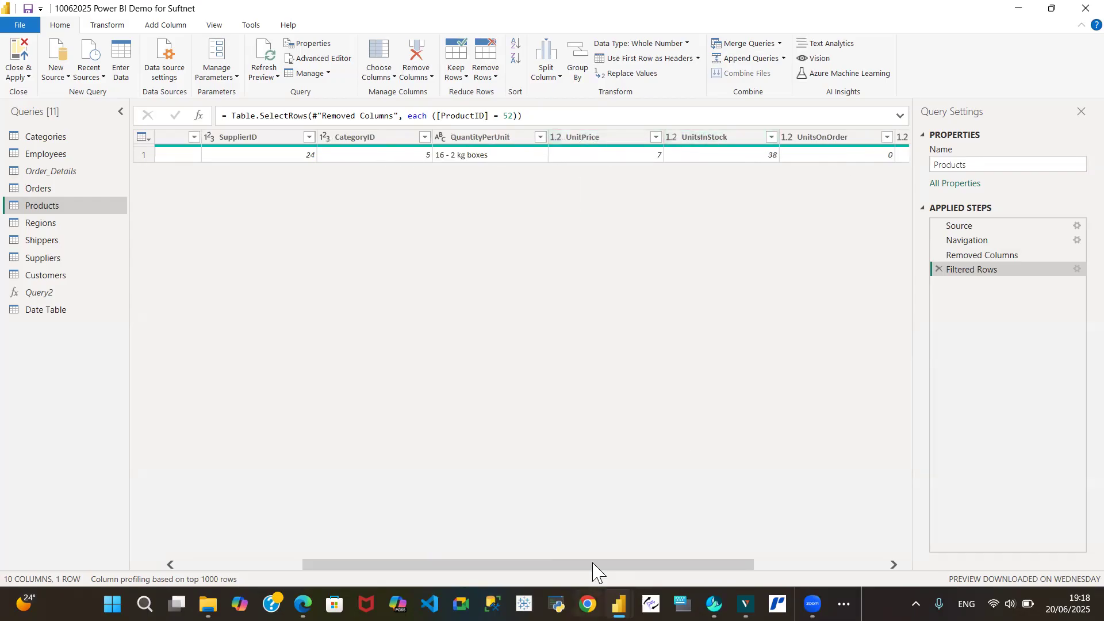
pyautogui.moveTo(599, 567); pyautogui.dragTo(468, 581)
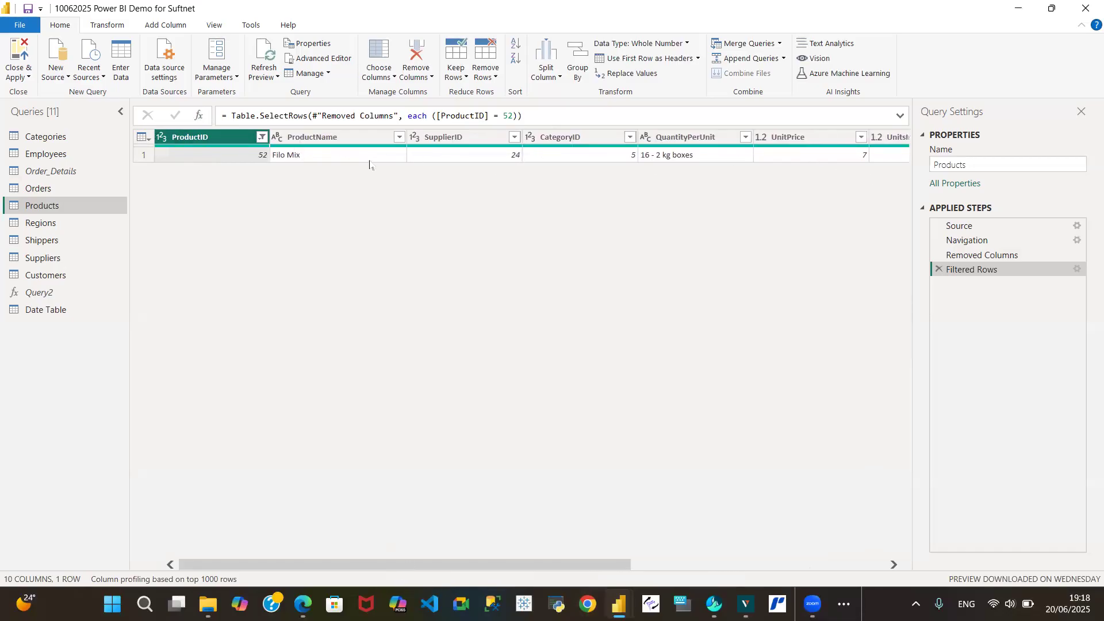
pyautogui.click(261, 137)
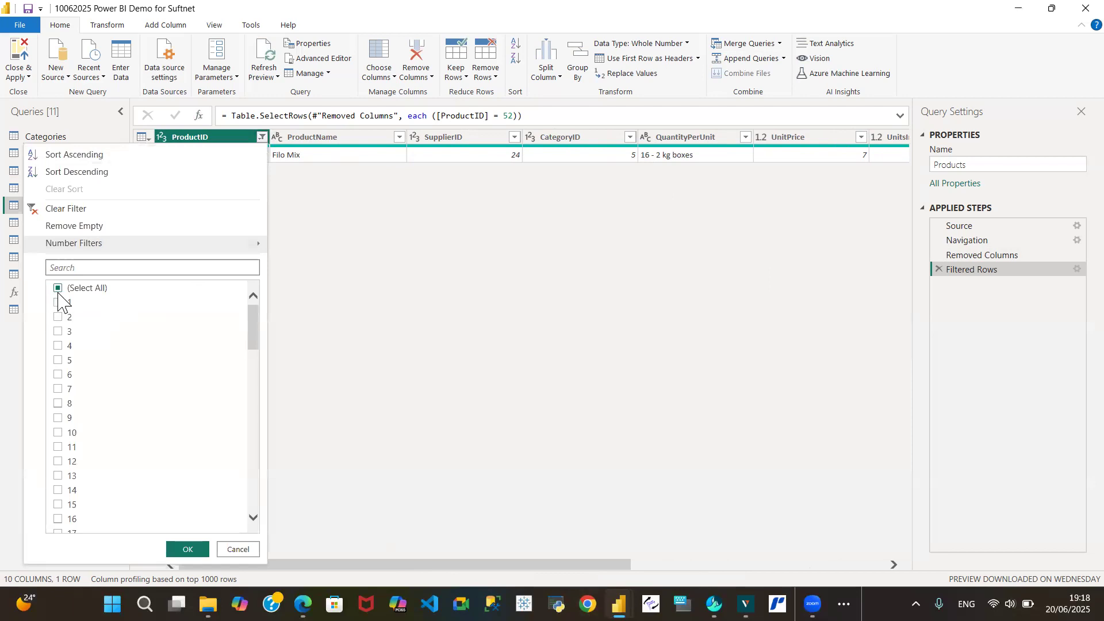
pyautogui.click(58, 288)
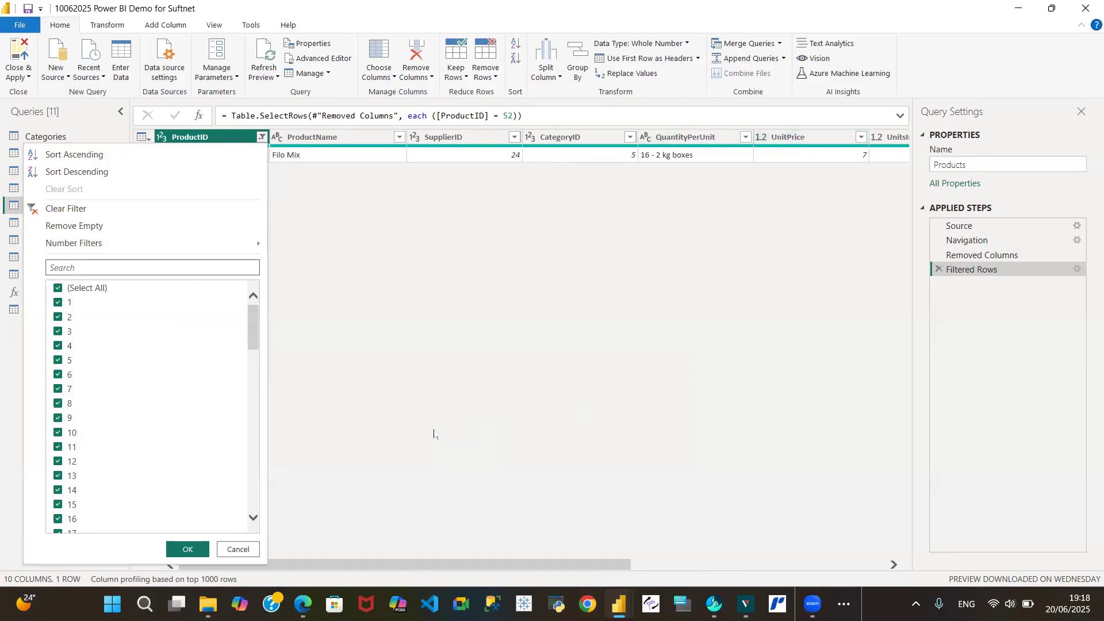
pyautogui.click(247, 549)
pyautogui.click(939, 270)
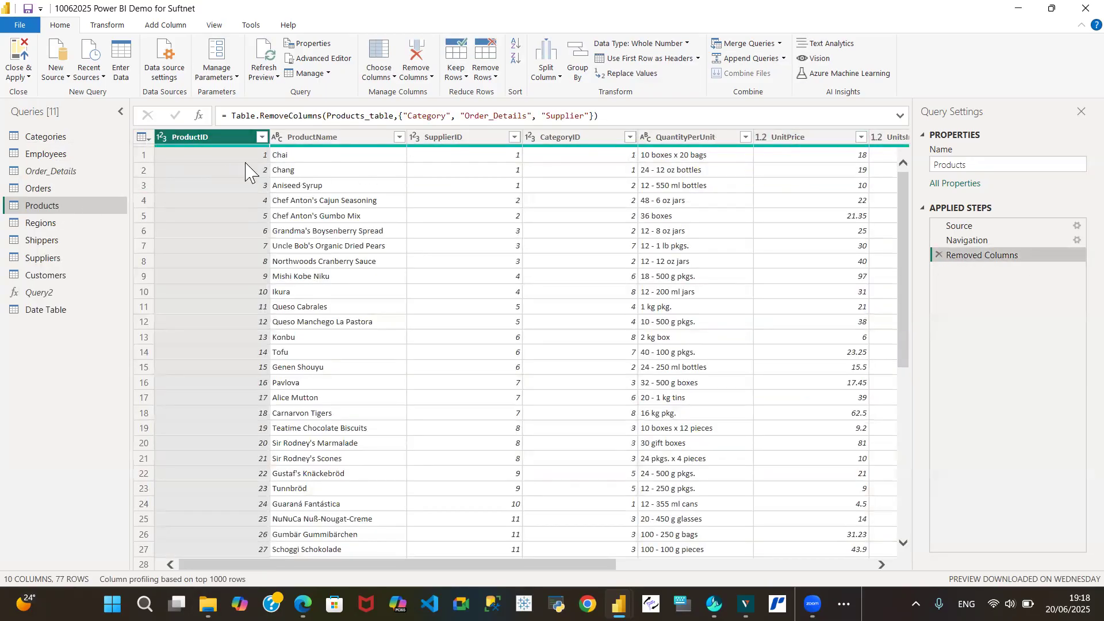
# Open the Regions query and refresh its preview
pyautogui.click(48, 226)
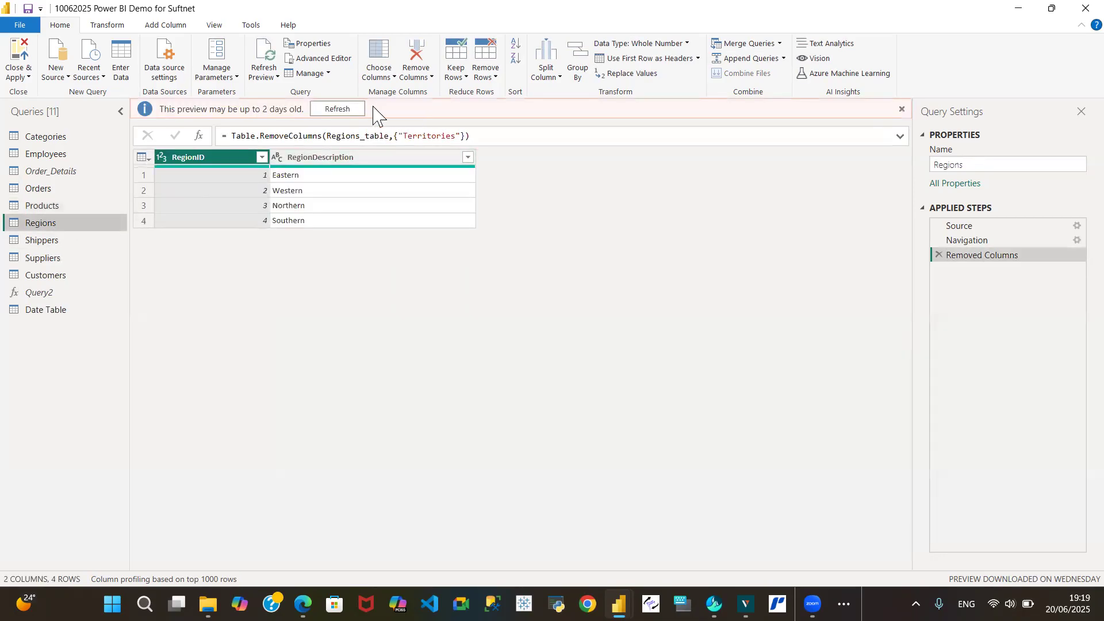
pyautogui.click(347, 110)
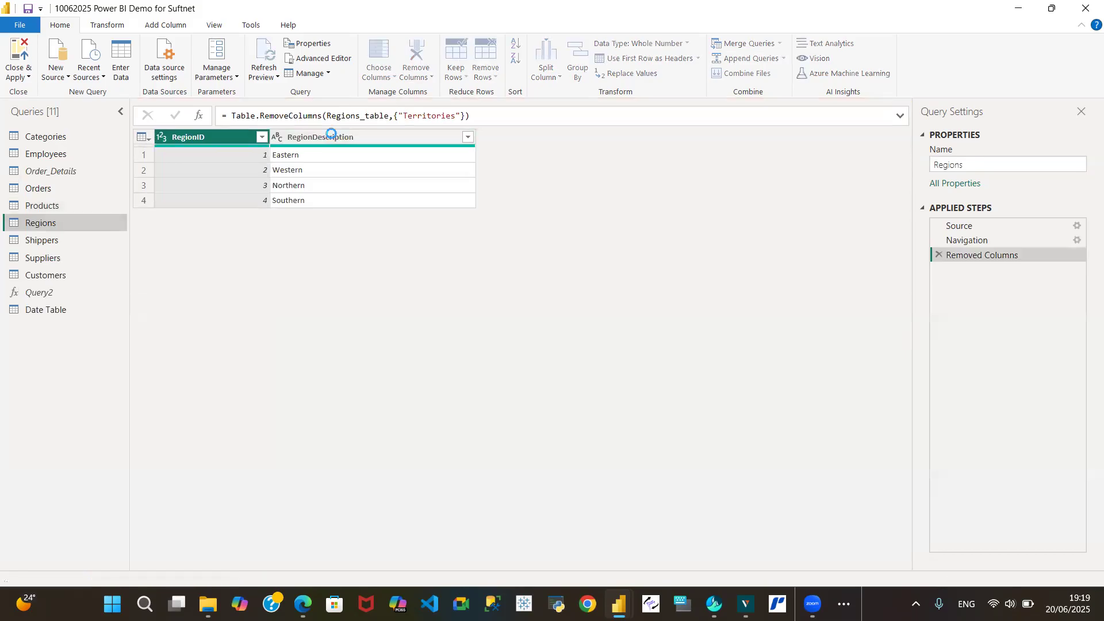
# Browse the Shippers, Suppliers and Customers queries, scrolling across their columns
pyautogui.click(64, 242)
pyautogui.click(65, 259)
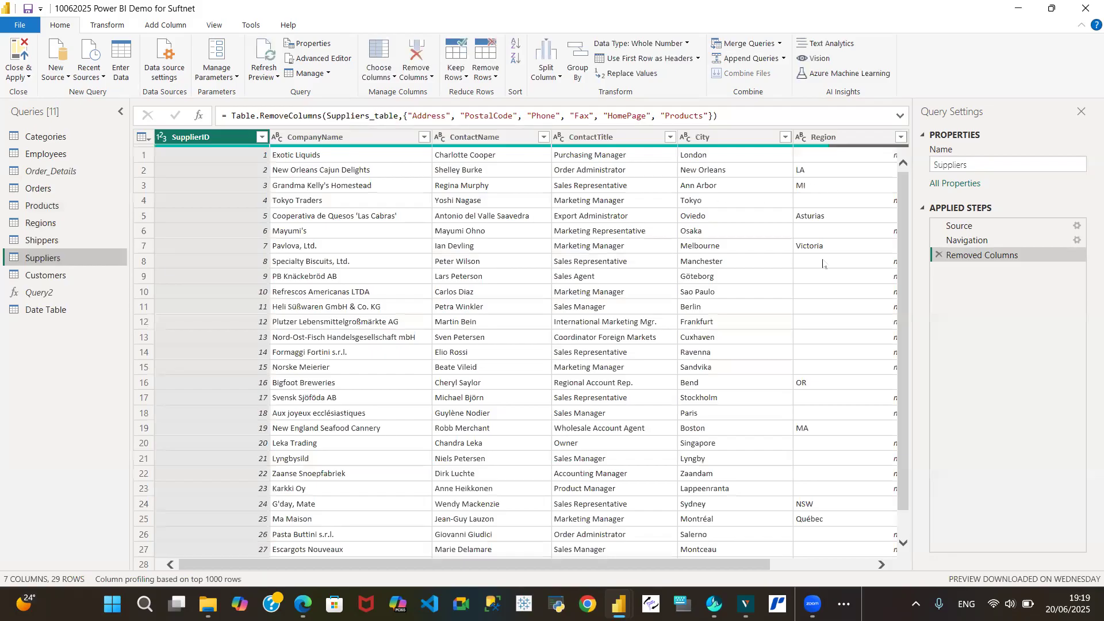
pyautogui.moveTo(435, 566); pyautogui.dragTo(561, 580)
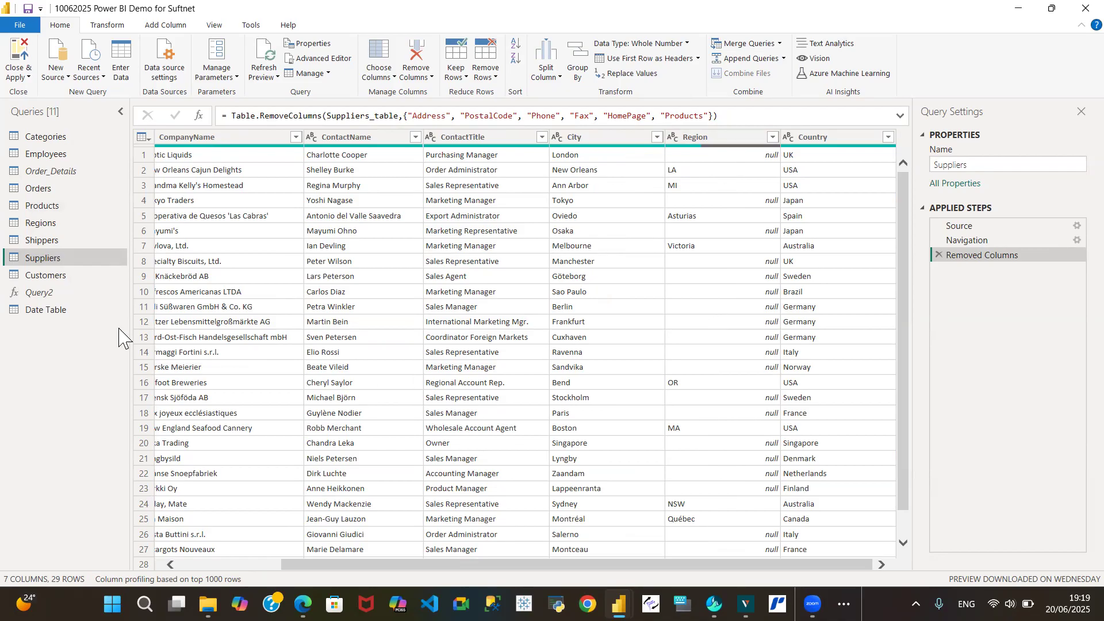
pyautogui.click(71, 275)
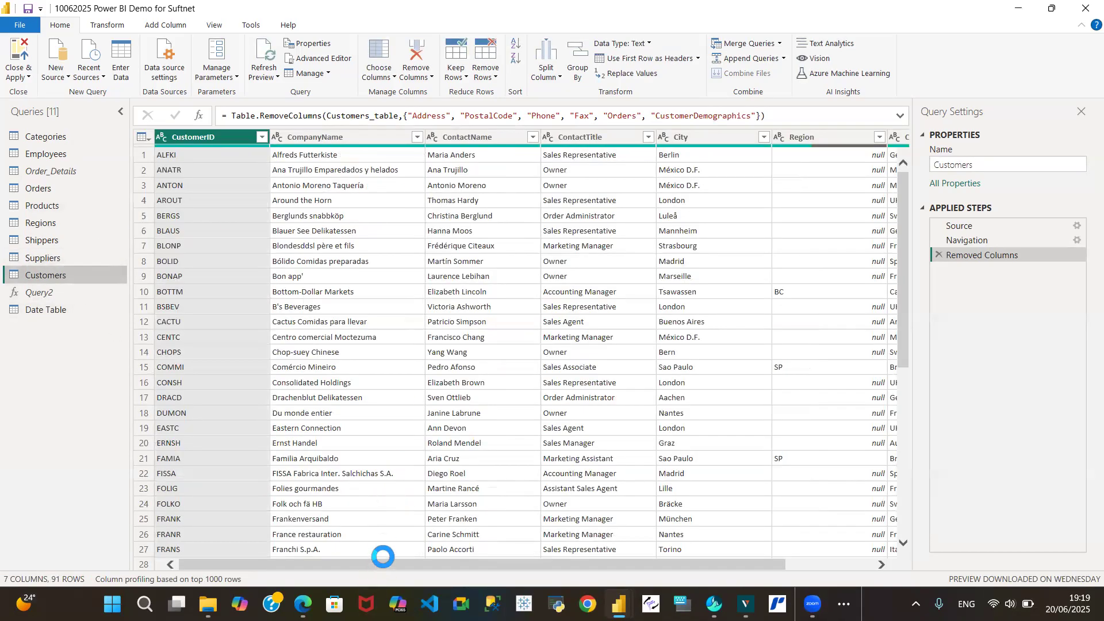
pyautogui.moveTo(382, 562); pyautogui.dragTo(324, 563)
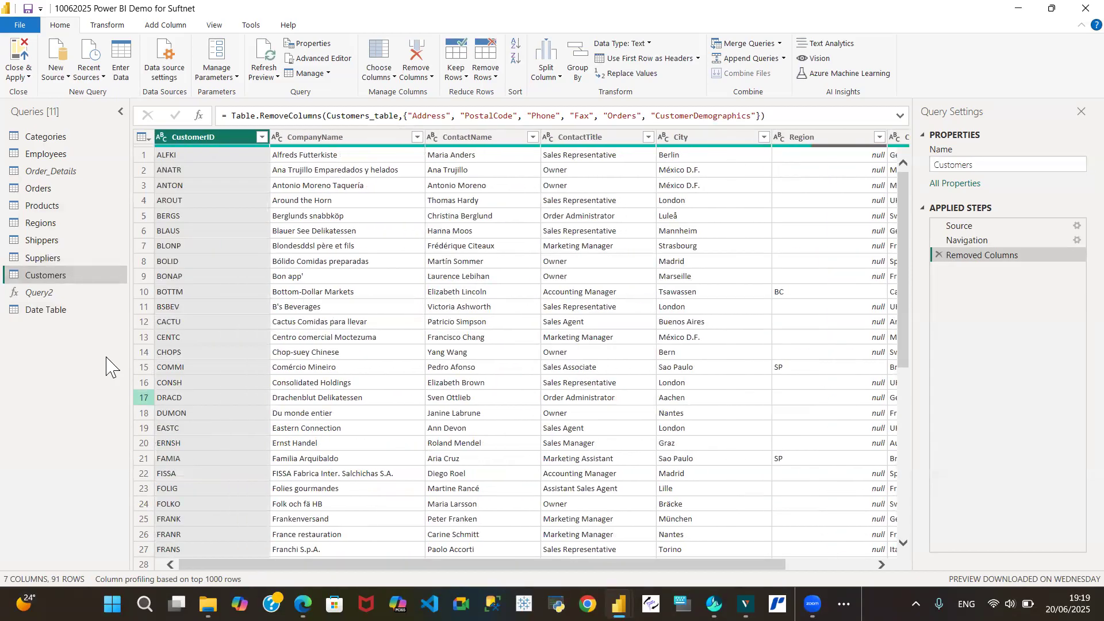
# Open the Date Table query and refresh its preview
pyautogui.click(72, 312)
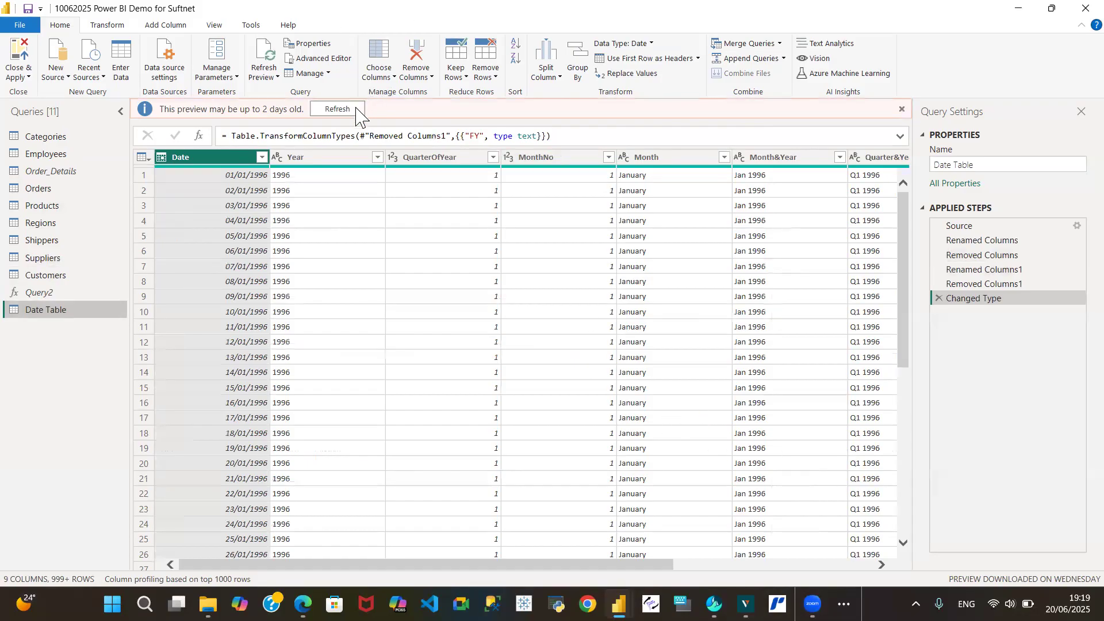
pyautogui.click(339, 109)
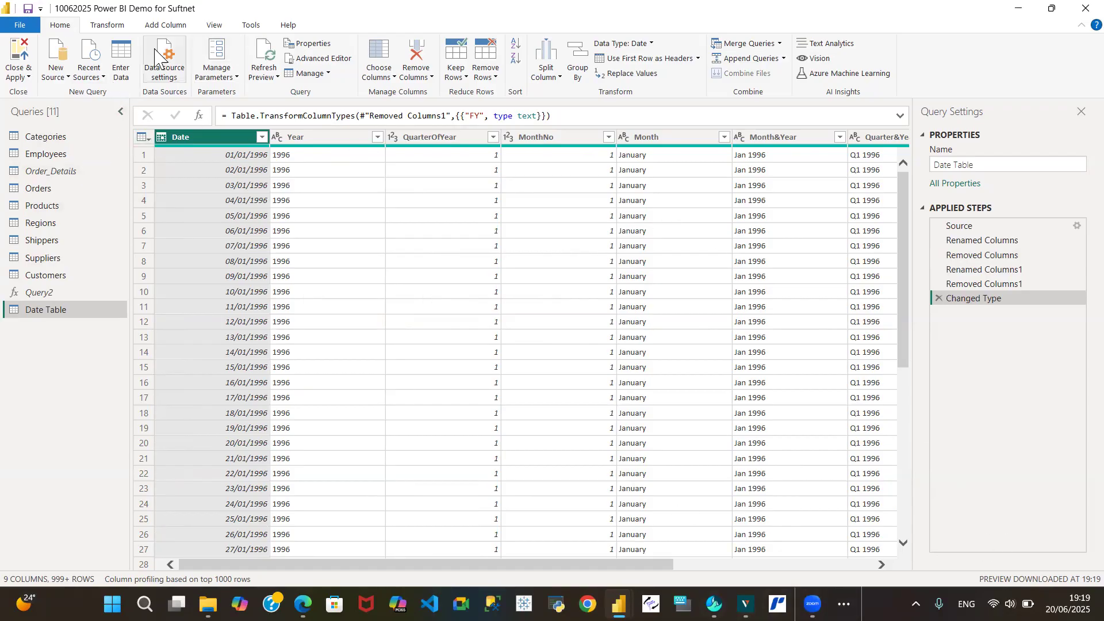
# Close the Power Query Editor and apply the query changes to the report
pyautogui.click(28, 75)
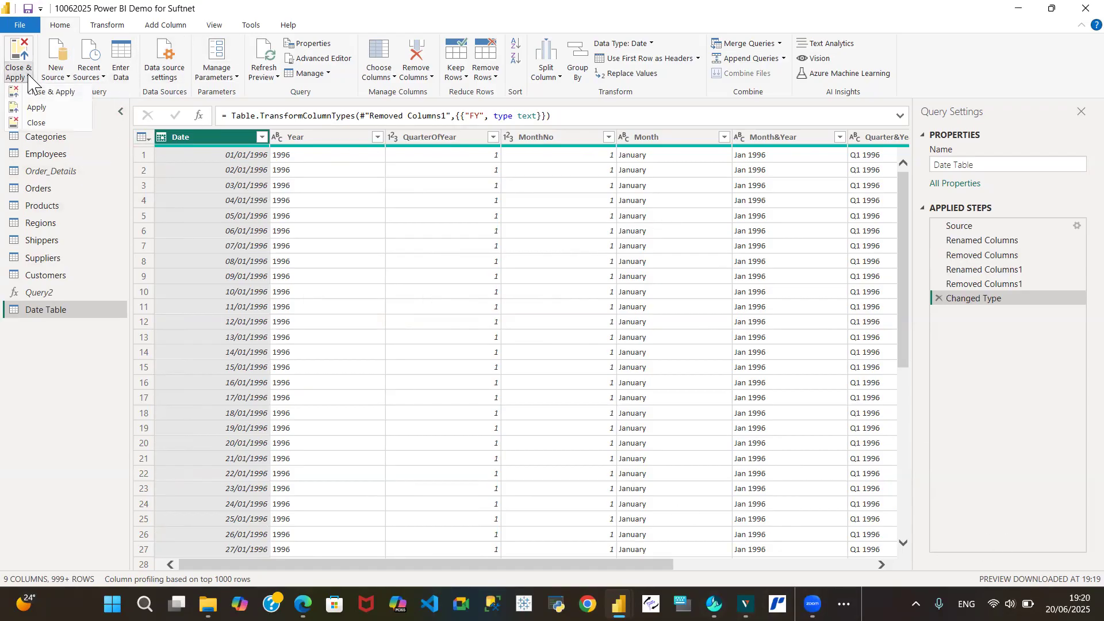
pyautogui.click(55, 90)
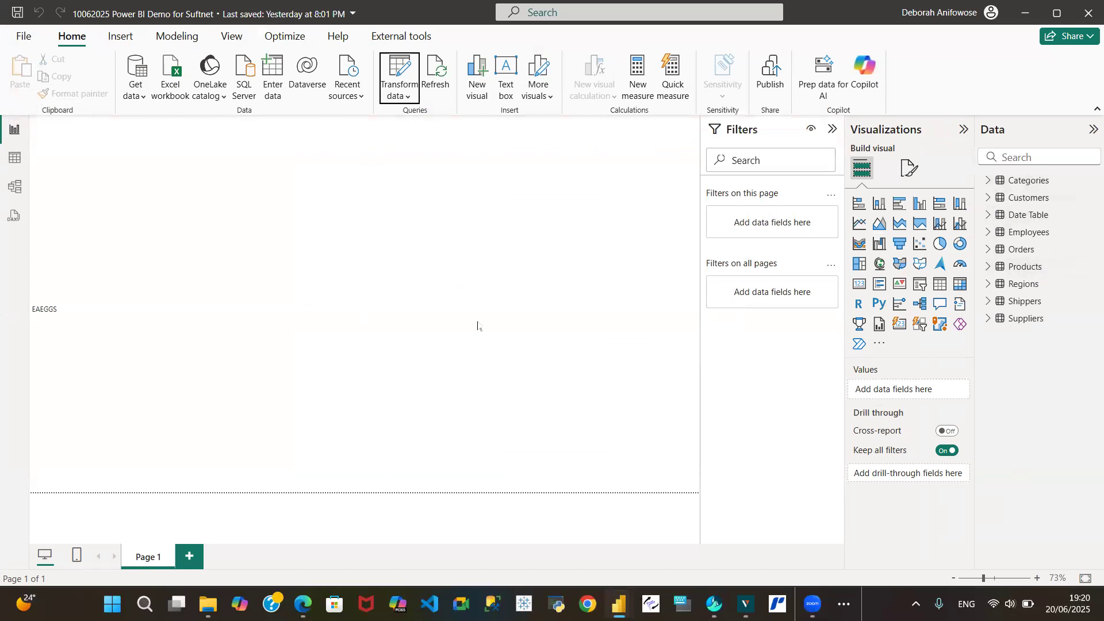
pyautogui.moveTo(618, 604)
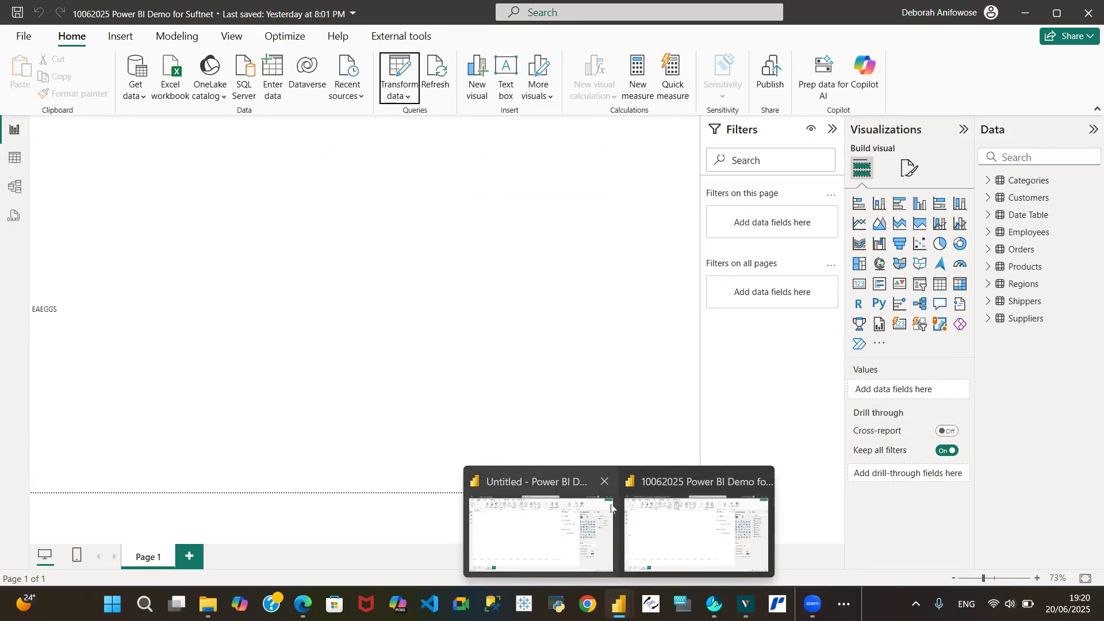
# Switch to the Northwind demo report window and open its table view
pyautogui.click(691, 524)
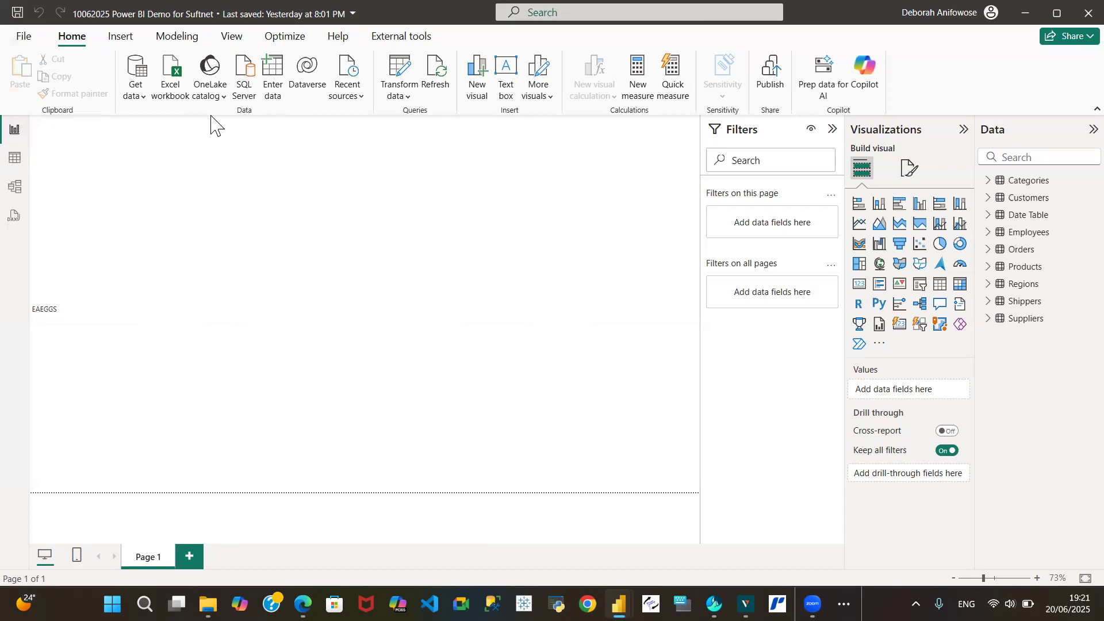
pyautogui.click(50, 345)
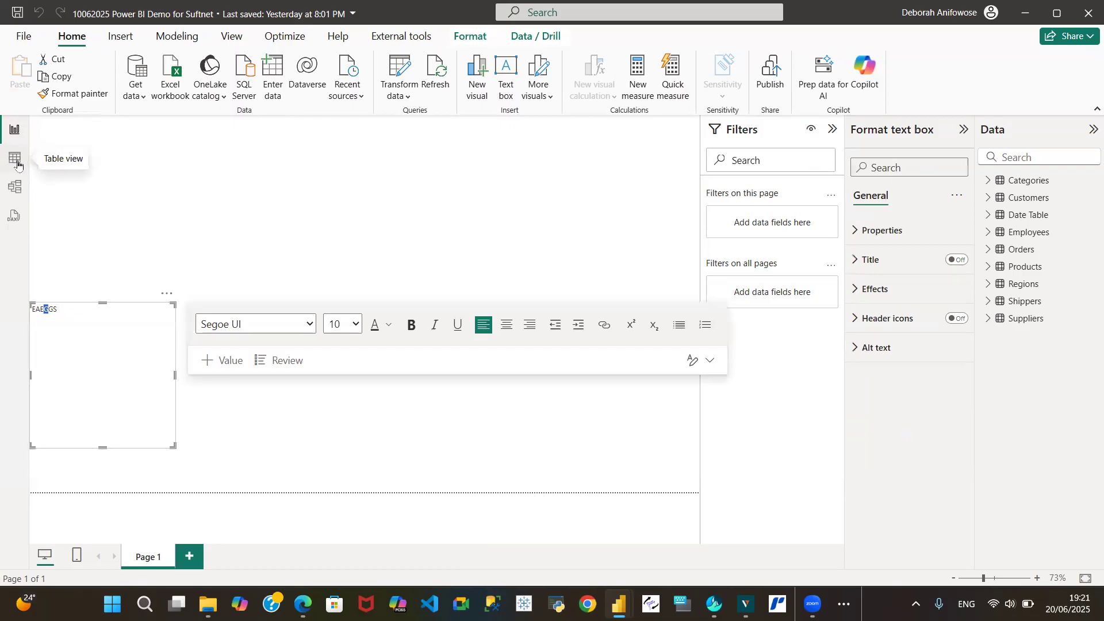
pyautogui.click(15, 158)
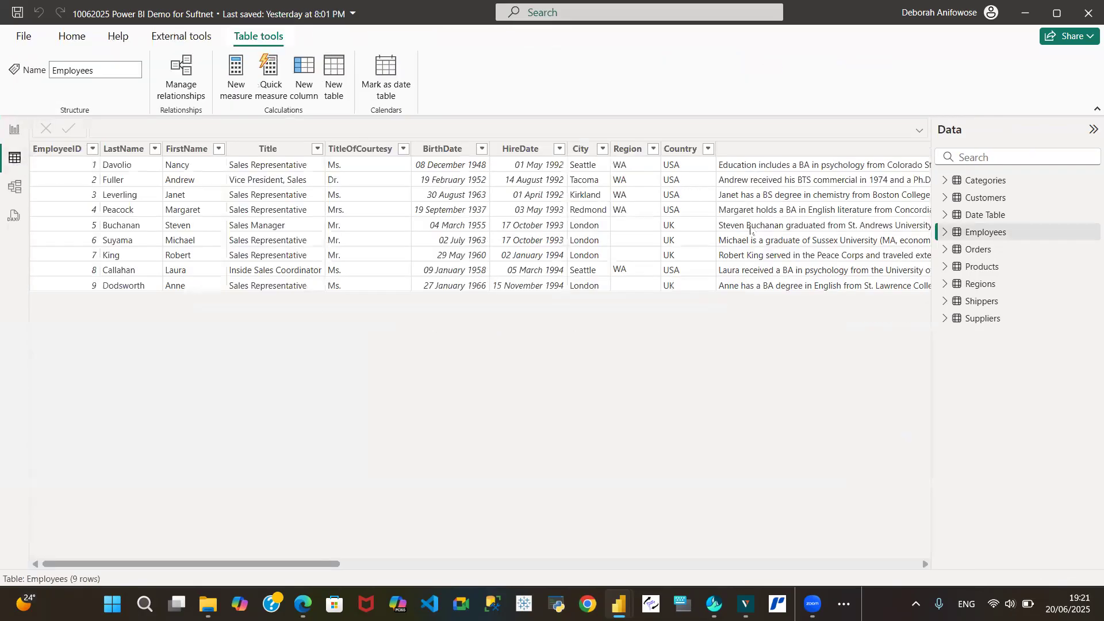
# Browse the Categories, Customers and Date Table tables, opening and closing the Date column's sort and filter menu
pyautogui.click(1001, 182)
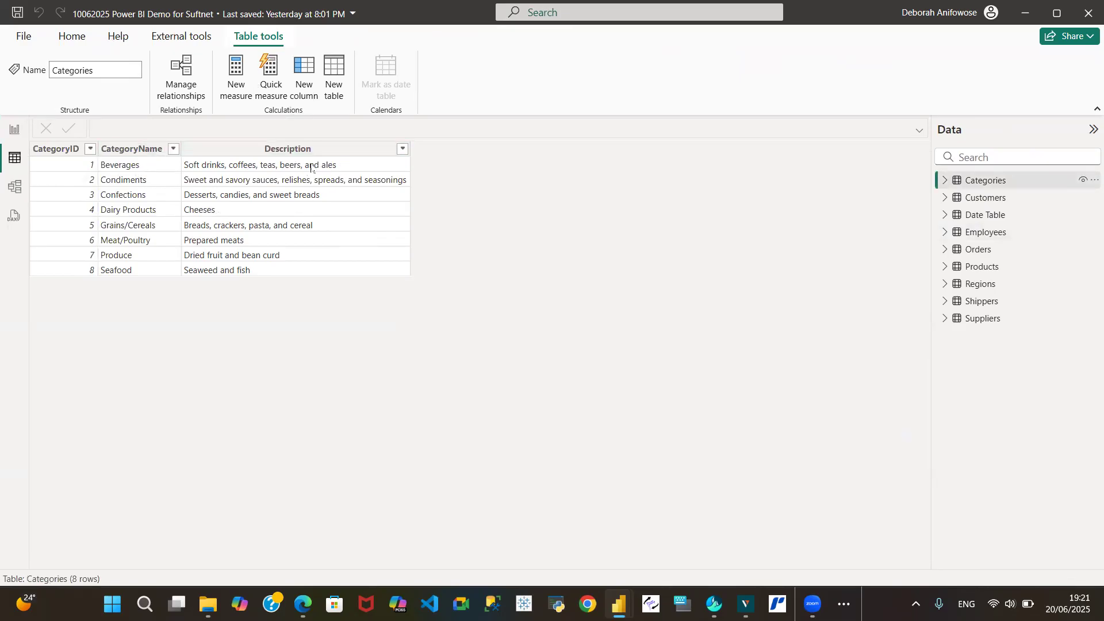
pyautogui.click(9, 131)
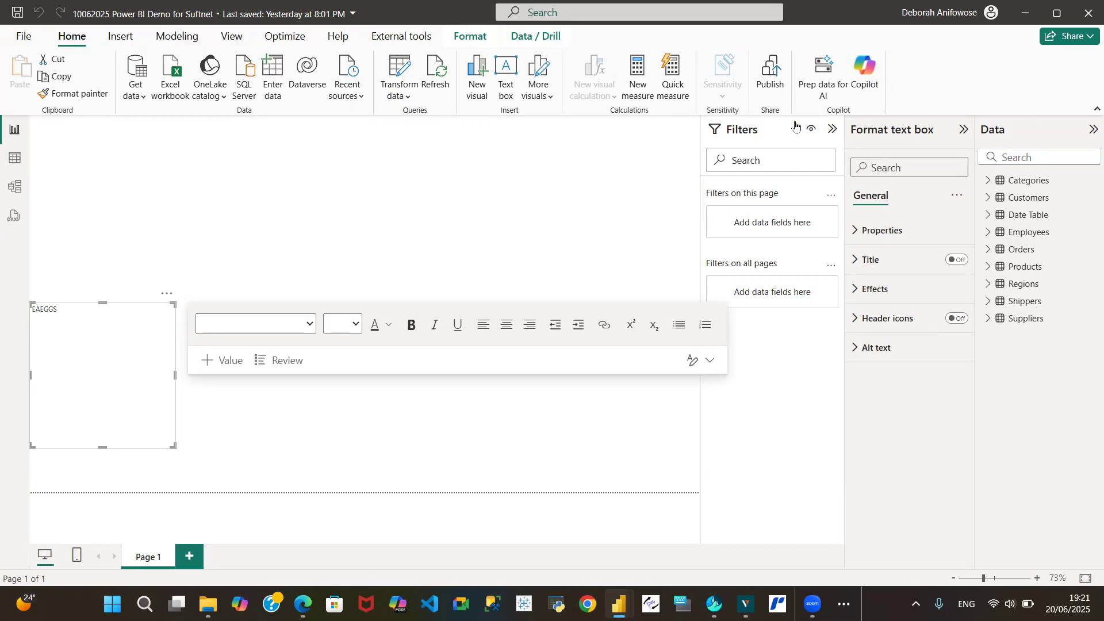
pyautogui.click(14, 167)
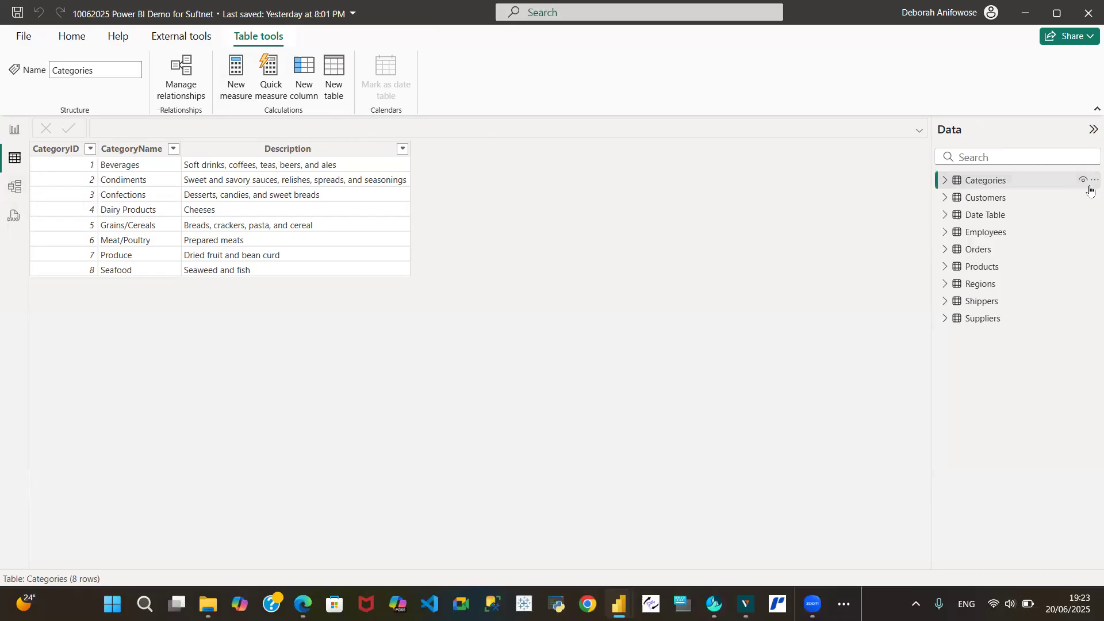
pyautogui.click(983, 198)
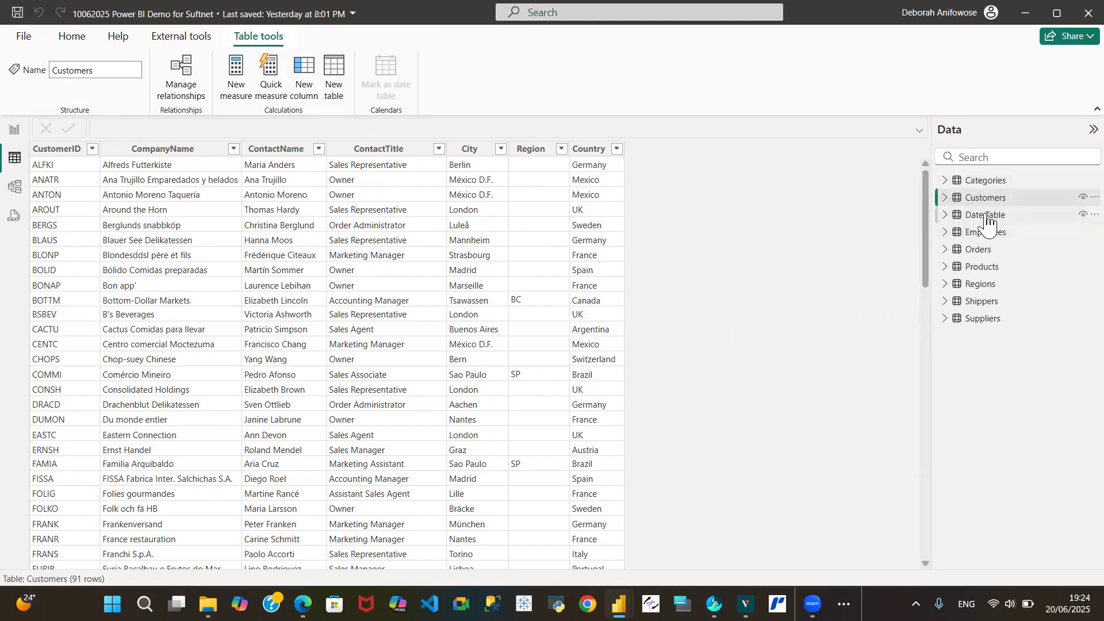
pyautogui.click(943, 219)
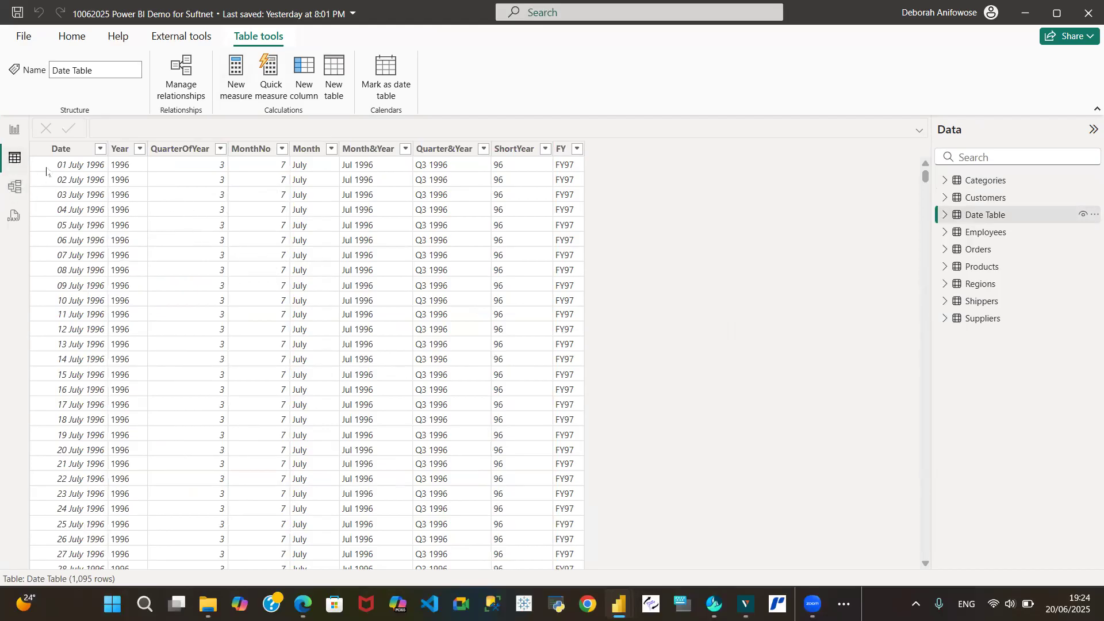
pyautogui.click(100, 150)
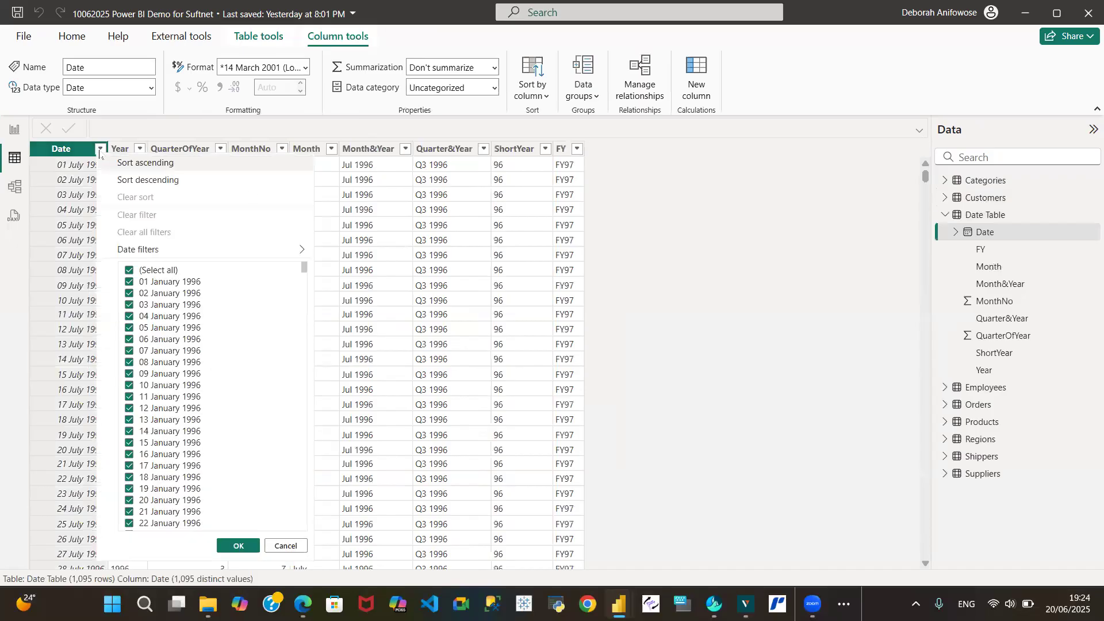
pyautogui.click(668, 246)
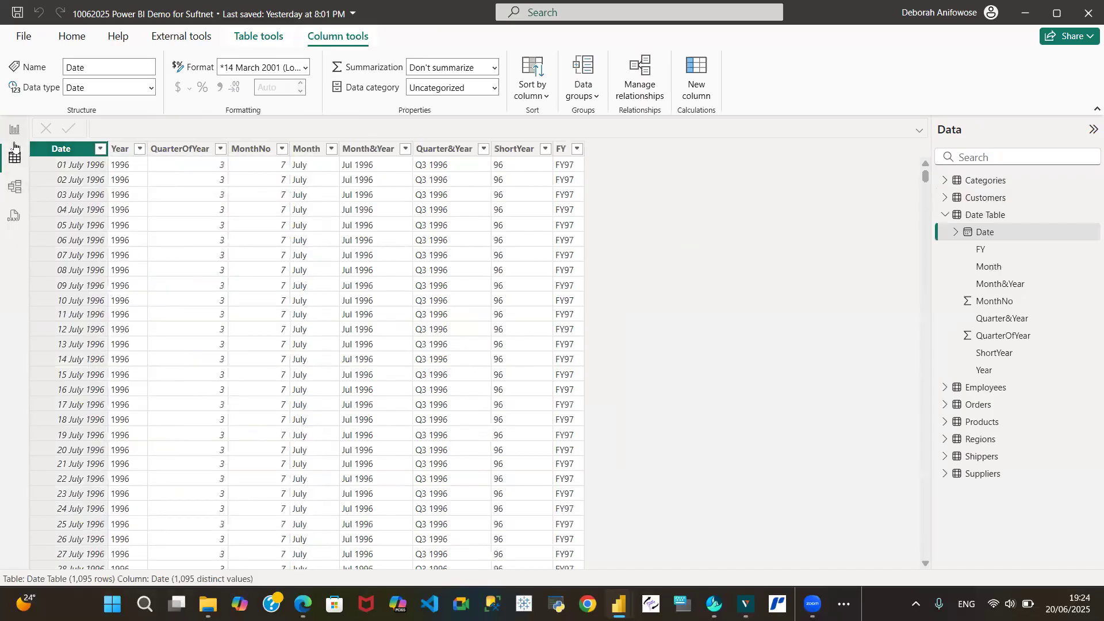
# Rearrange the Employees, Orders, Customers, Shippers and Regions table cards in the model view diagram
pyautogui.click(11, 190)
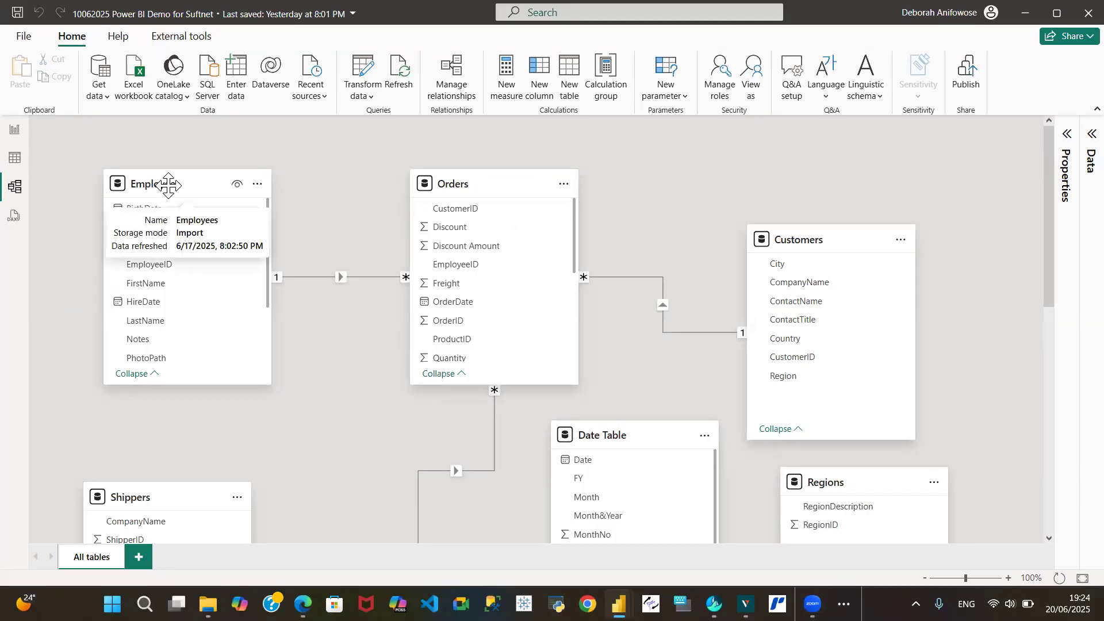
pyautogui.moveTo(142, 183); pyautogui.dragTo(121, 183)
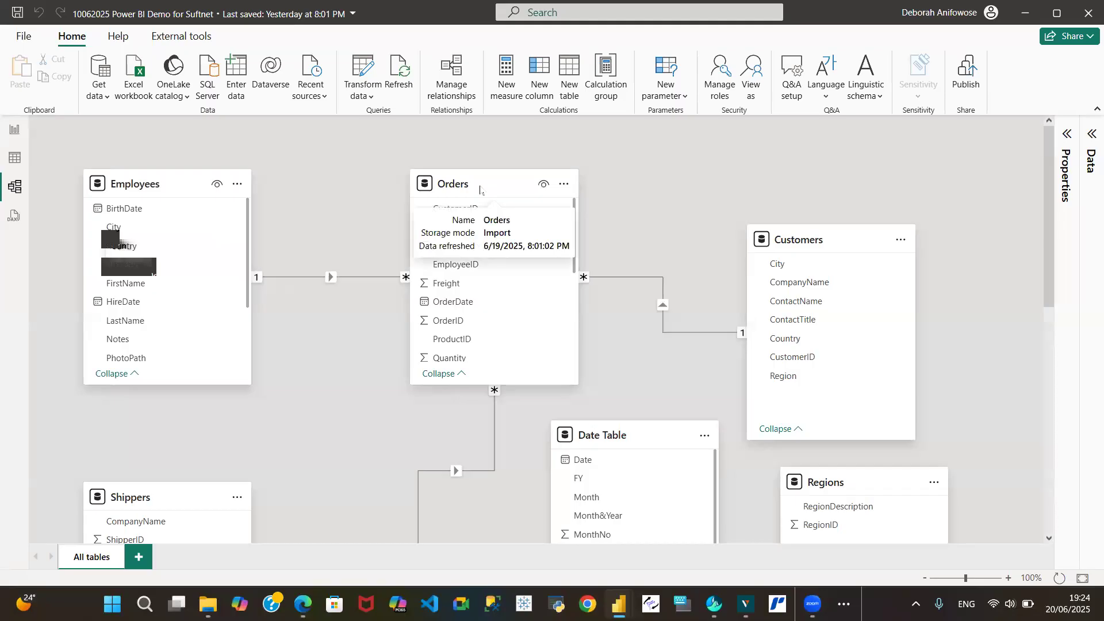
pyautogui.moveTo(499, 184); pyautogui.dragTo(447, 191)
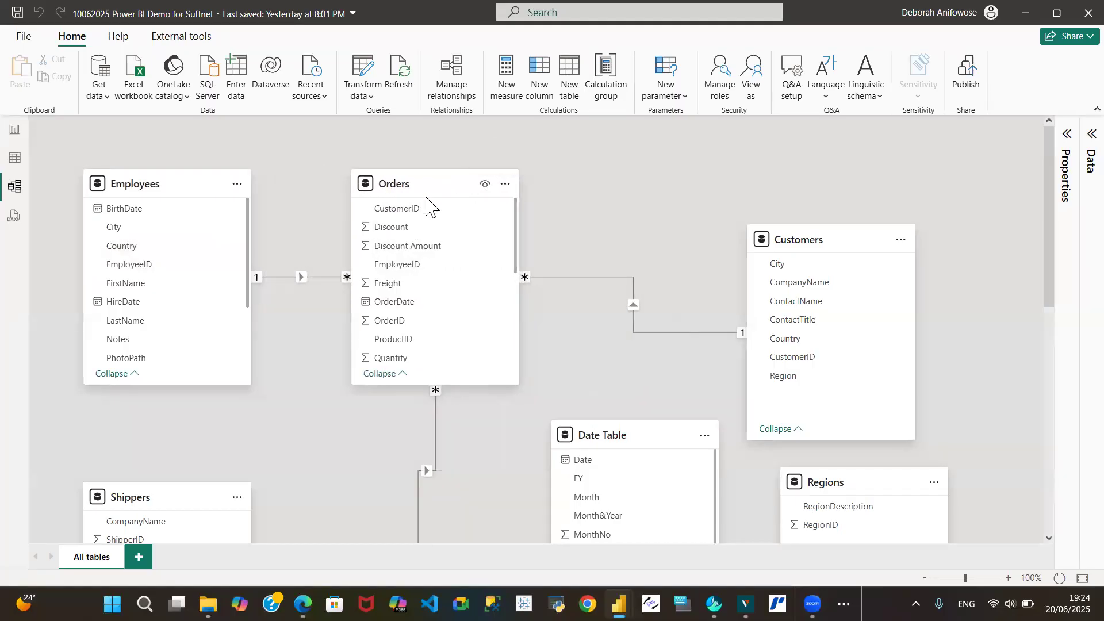
pyautogui.moveTo(828, 239); pyautogui.dragTo(686, 184)
pyautogui.moveTo(1046, 233); pyautogui.dragTo(1016, 344)
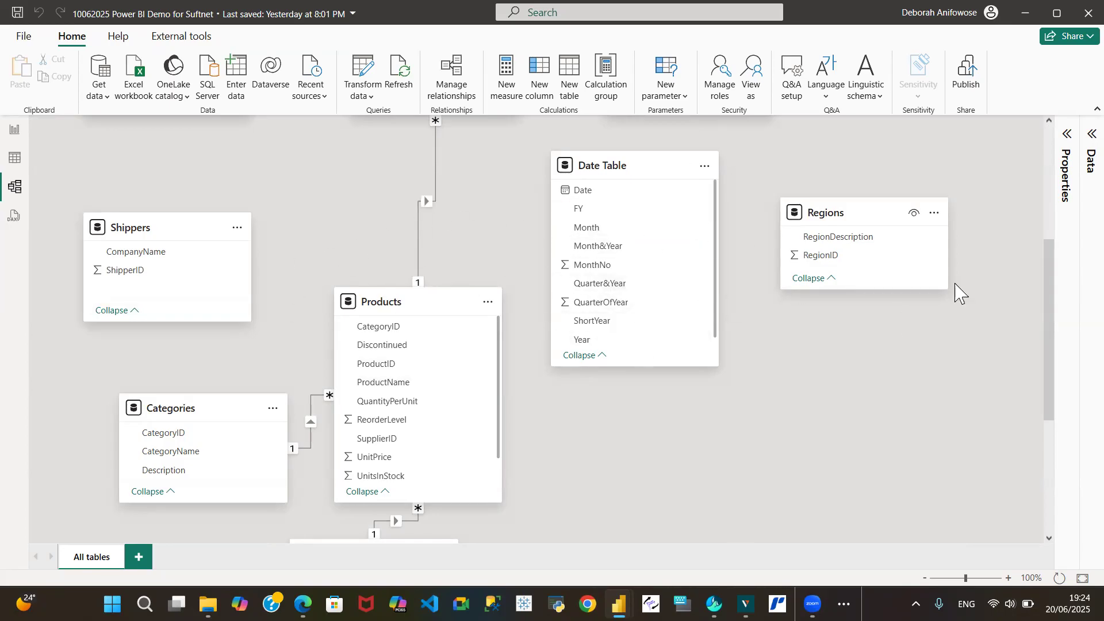
pyautogui.moveTo(1055, 314); pyautogui.dragTo(1038, 230)
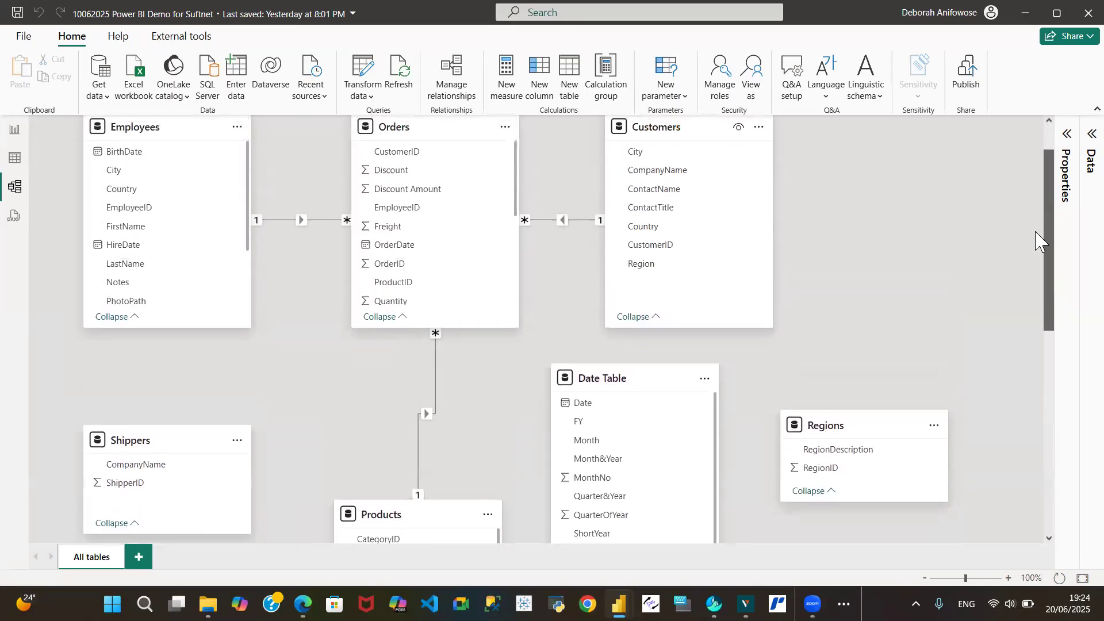
pyautogui.moveTo(159, 447); pyautogui.dragTo(239, 401)
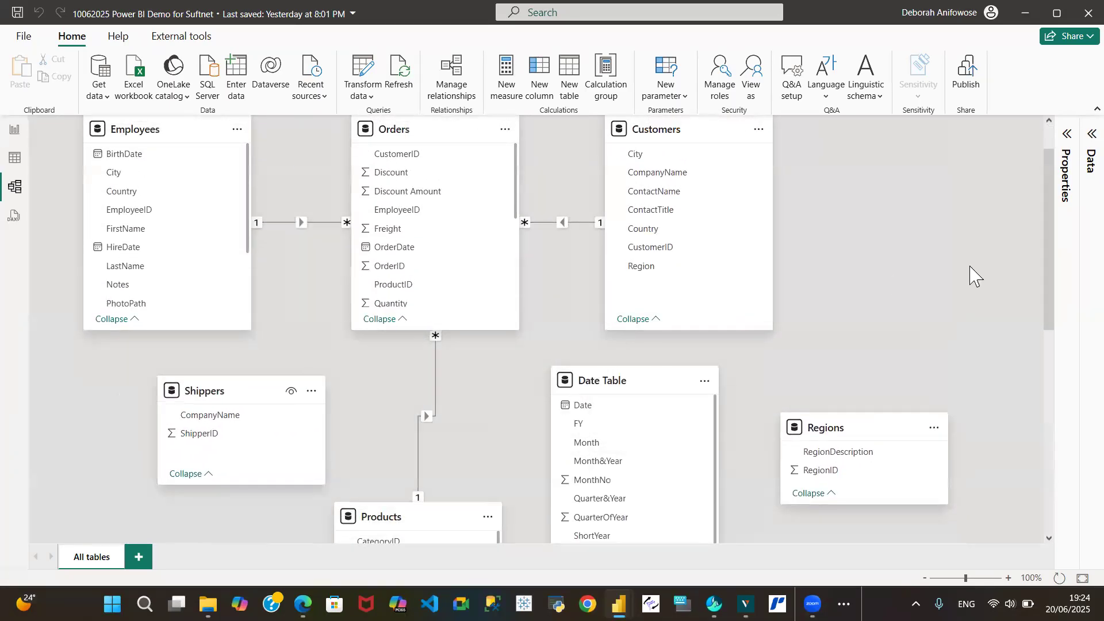
pyautogui.moveTo(849, 418); pyautogui.dragTo(881, 297)
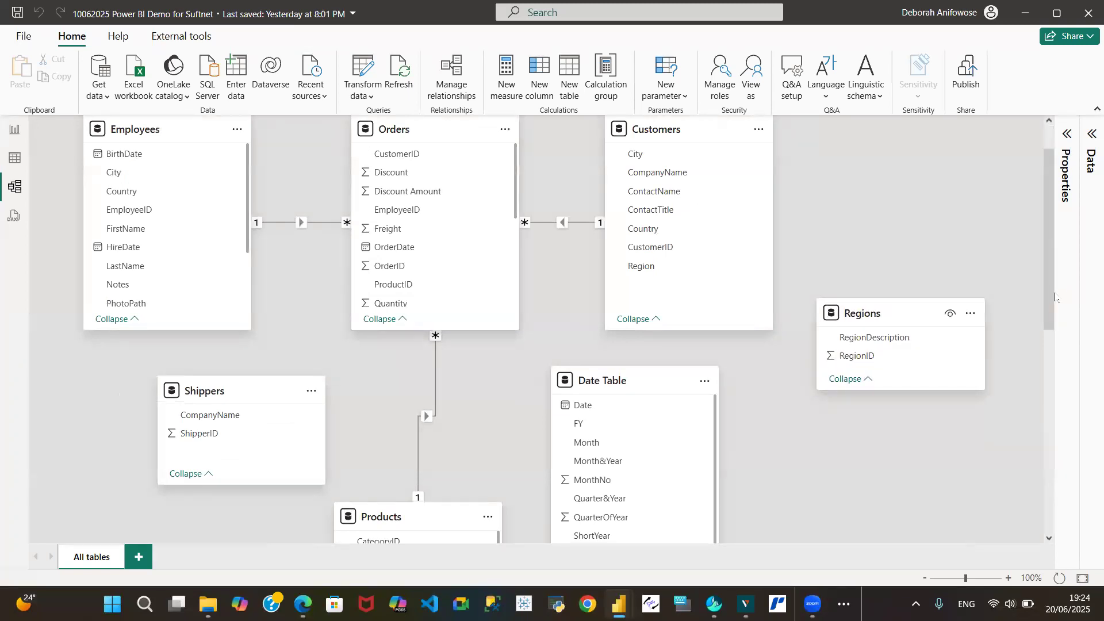
pyautogui.moveTo(1049, 307); pyautogui.dragTo(1049, 284)
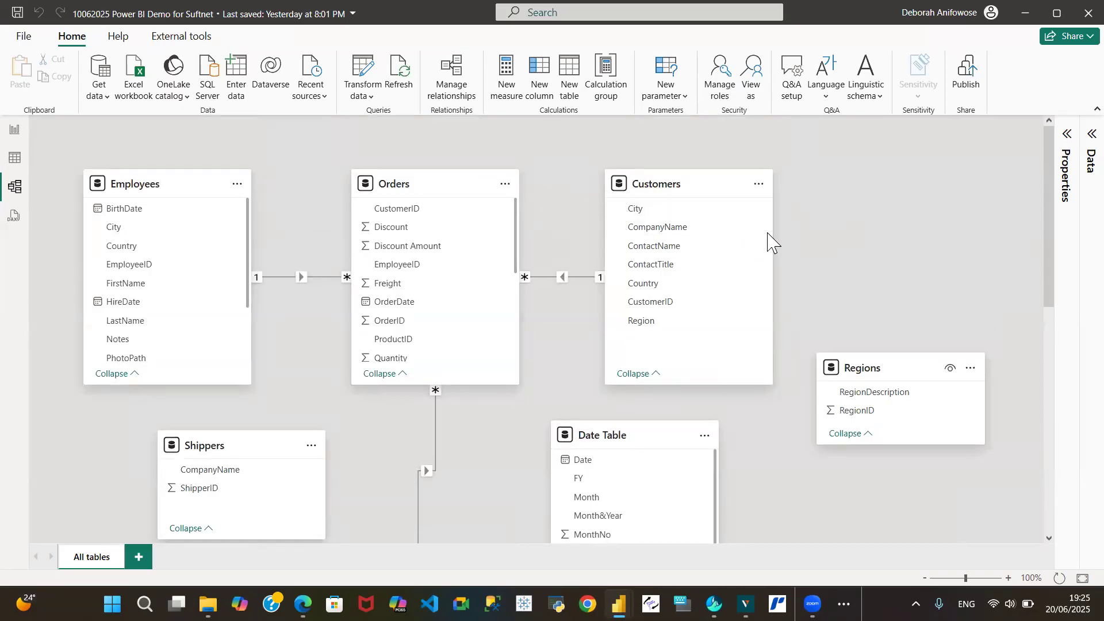
pyautogui.click(14, 132)
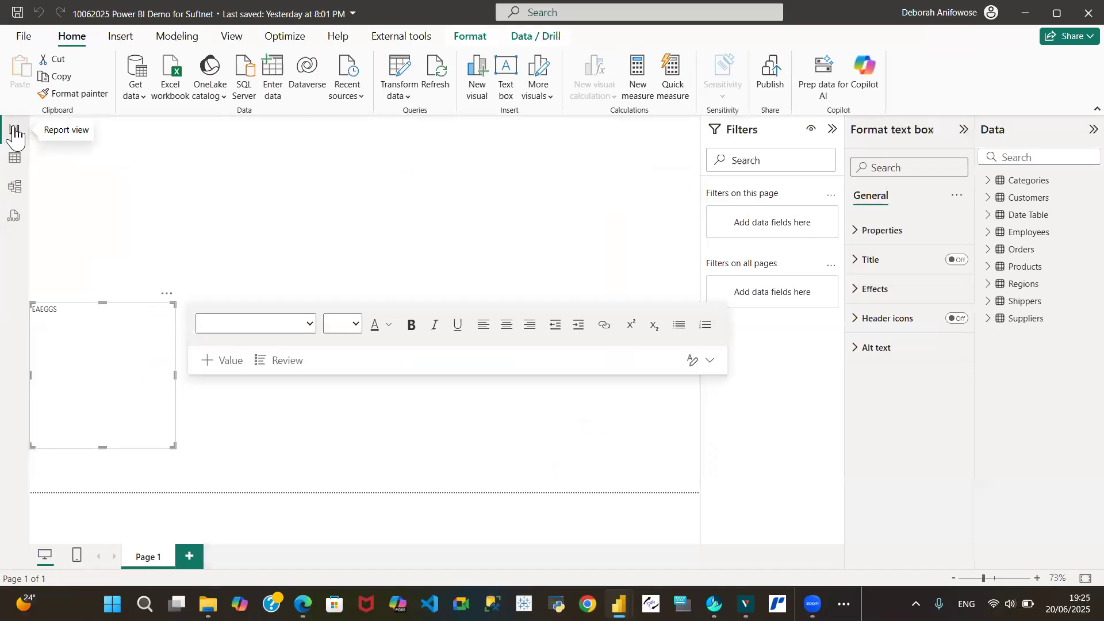
pyautogui.click(15, 161)
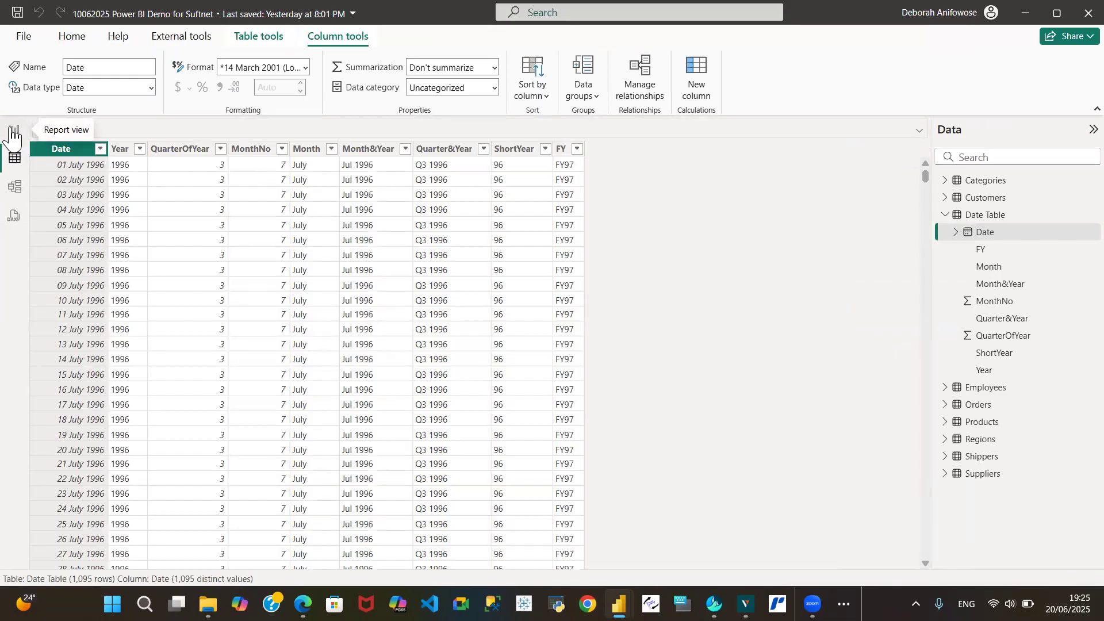
pyautogui.click(13, 136)
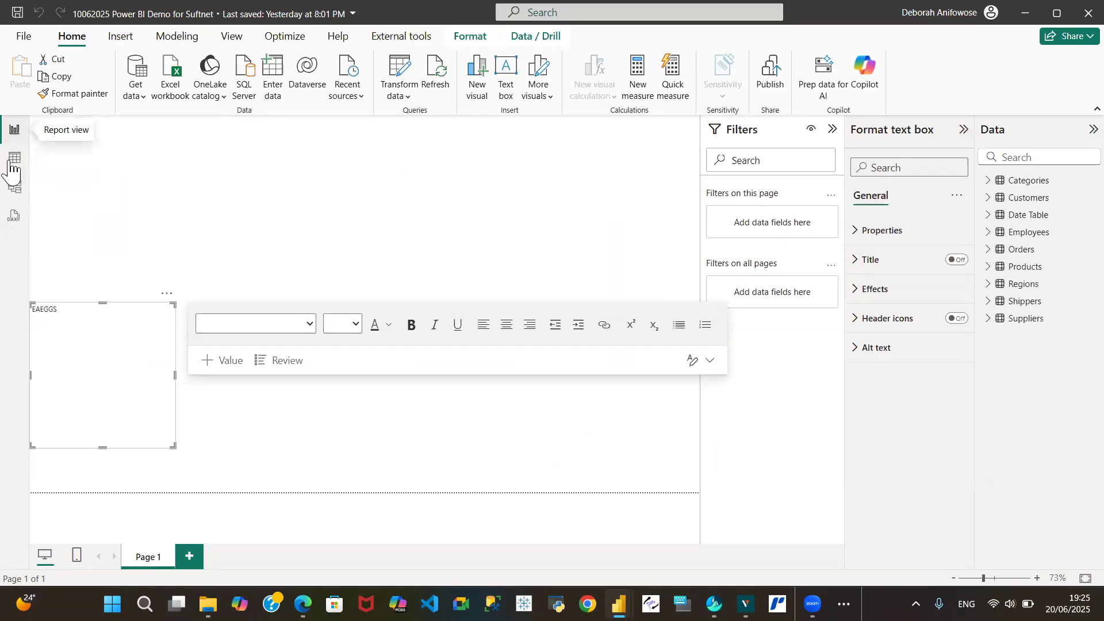
pyautogui.click(15, 164)
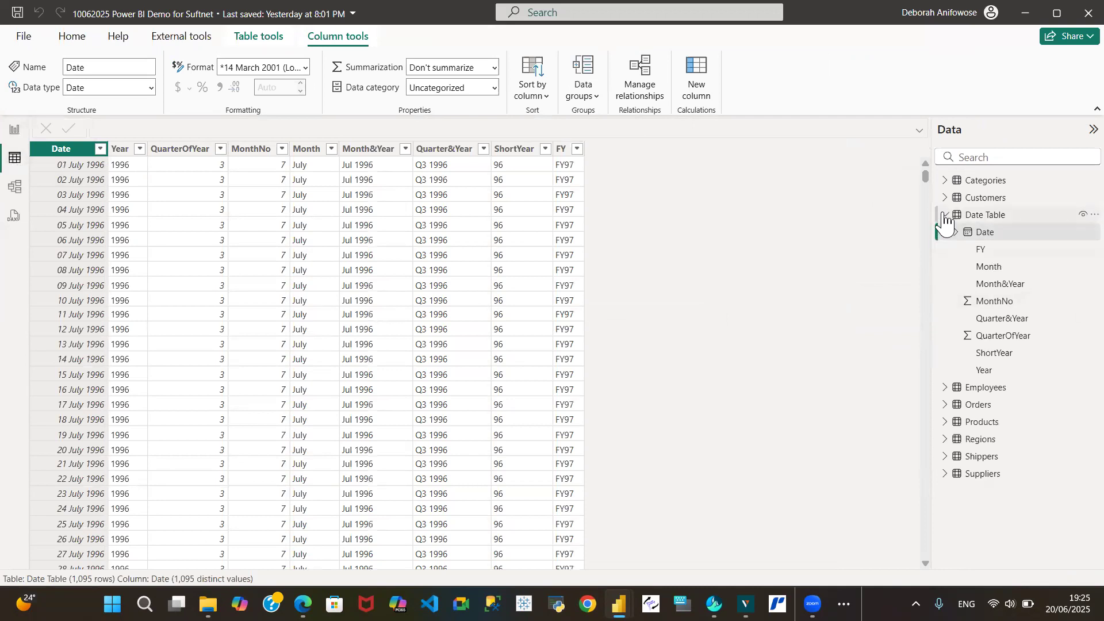
pyautogui.click(944, 216)
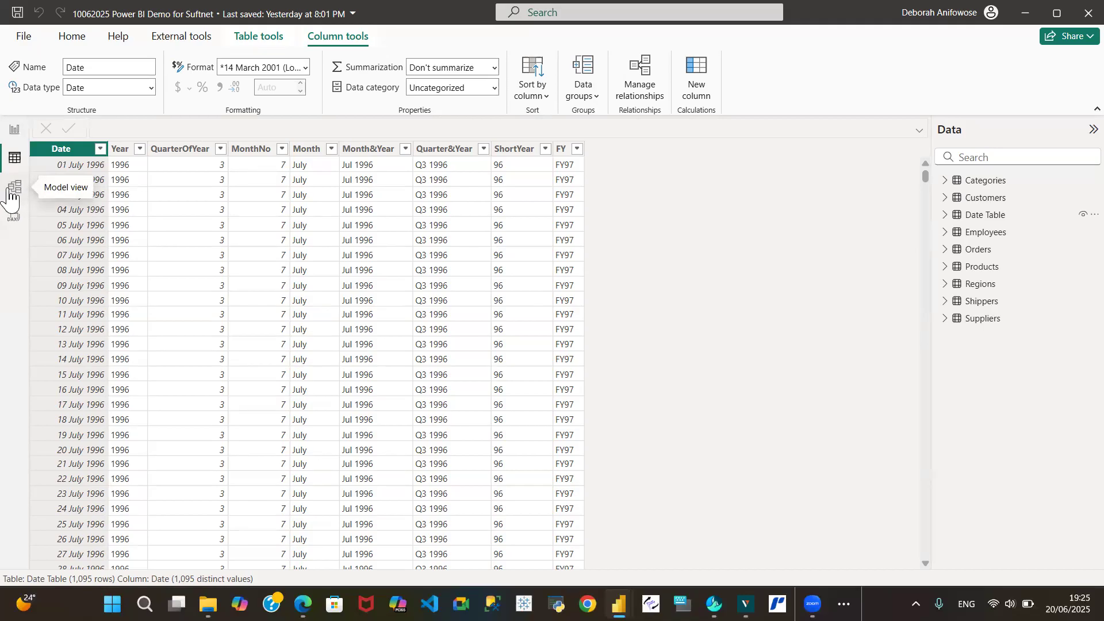
pyautogui.click(16, 199)
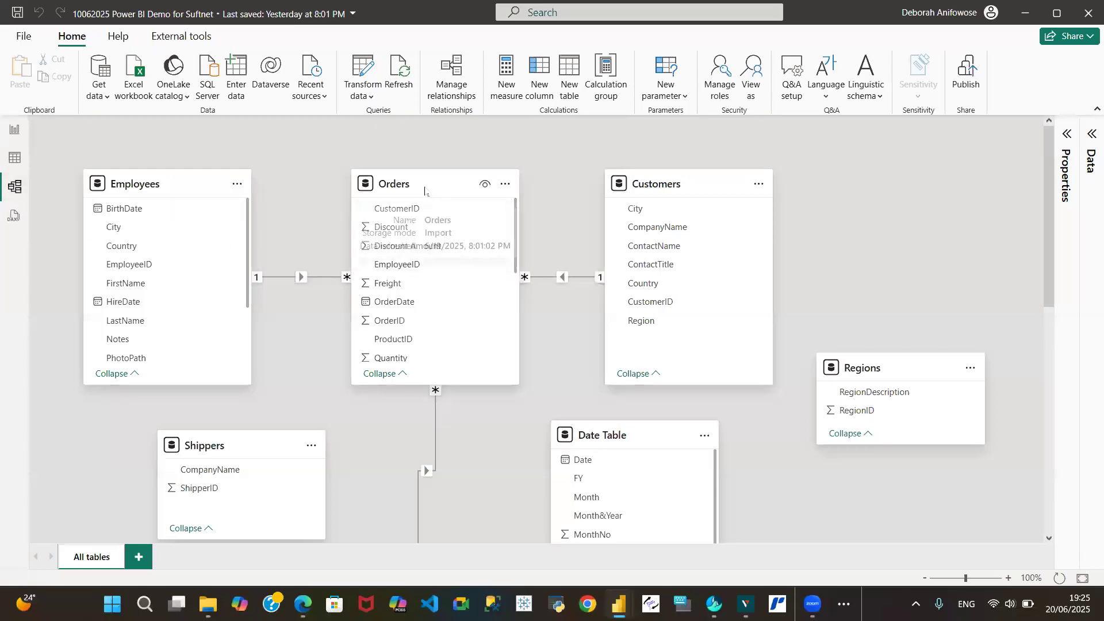
# Reposition the Orders, Customers, Employees and Categories table cards in the model diagram
pyautogui.moveTo(422, 185); pyautogui.dragTo(479, 187)
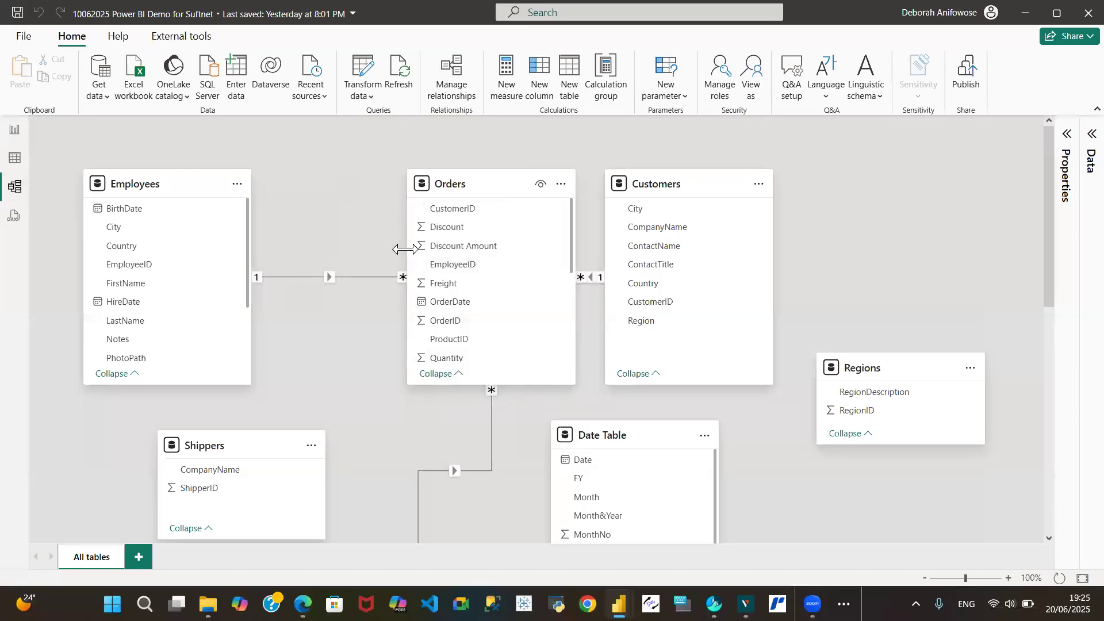
pyautogui.moveTo(722, 192); pyautogui.dragTo(882, 194)
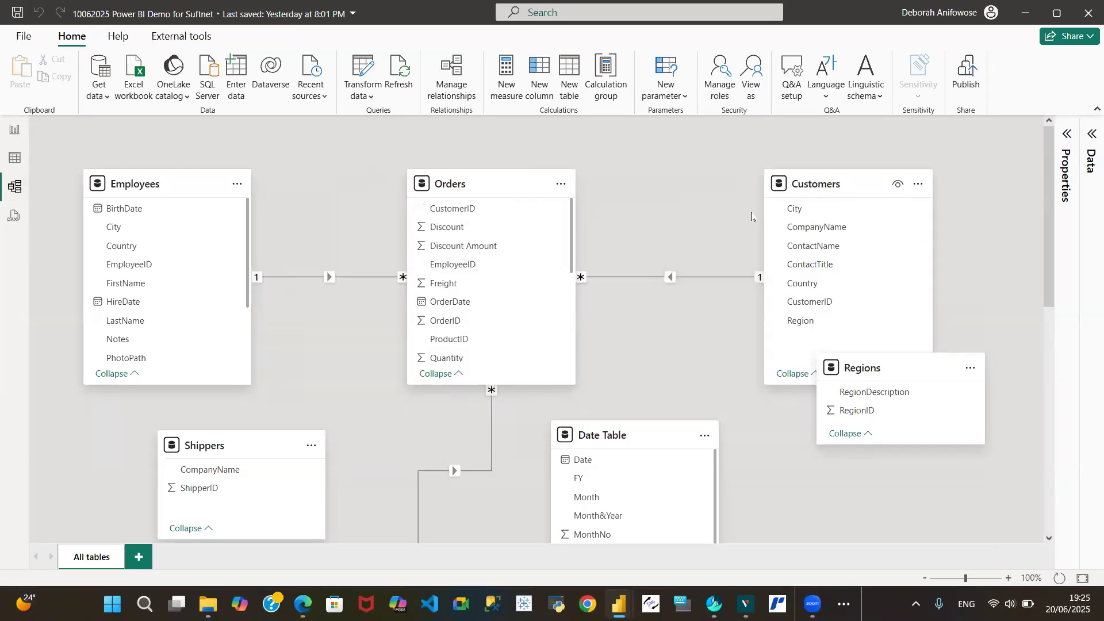
pyautogui.moveTo(163, 183); pyautogui.dragTo(266, 183)
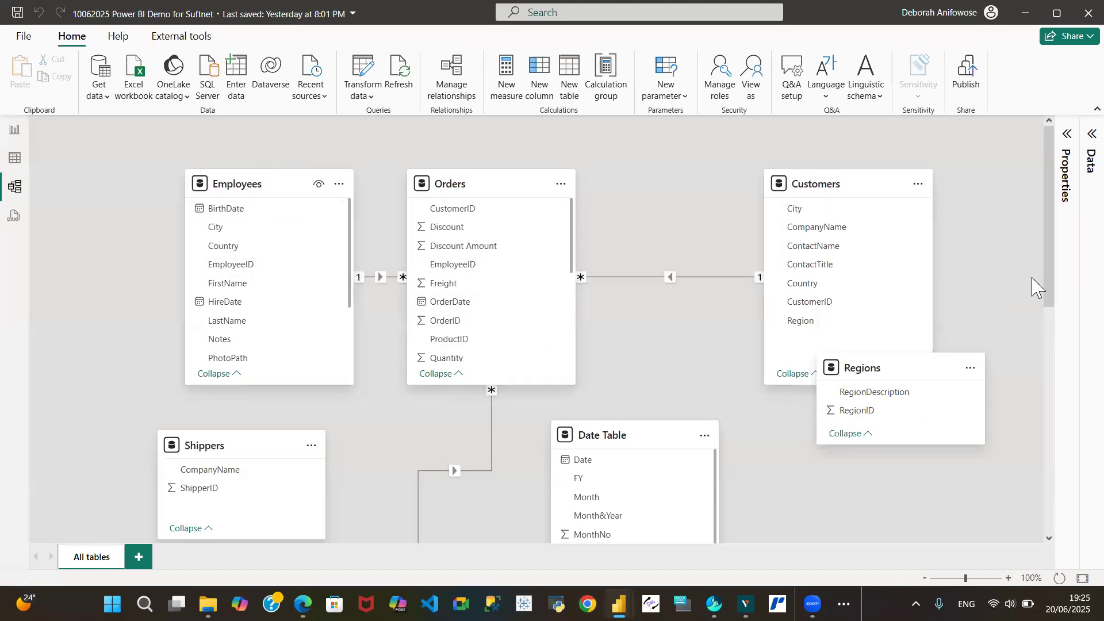
pyautogui.moveTo(1050, 270); pyautogui.dragTo(1068, 520)
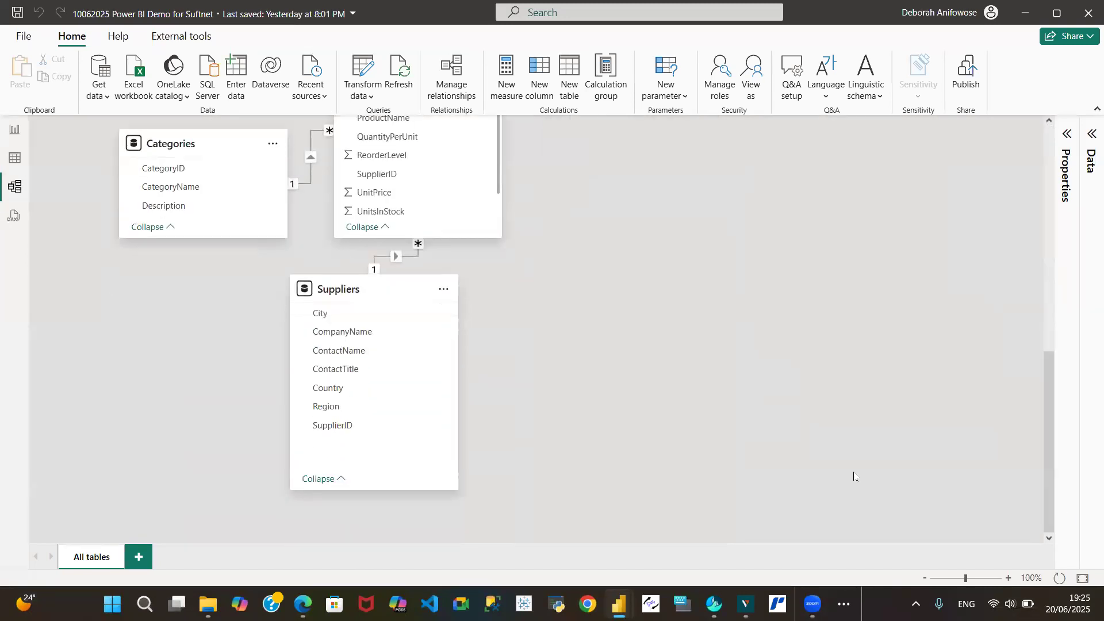
pyautogui.moveTo(1051, 477); pyautogui.dragTo(1035, 366)
pyautogui.moveTo(173, 410); pyautogui.dragTo(148, 149)
pyautogui.moveTo(242, 178); pyautogui.dragTo(191, 474)
pyautogui.moveTo(1053, 308); pyautogui.dragTo(1051, 198)
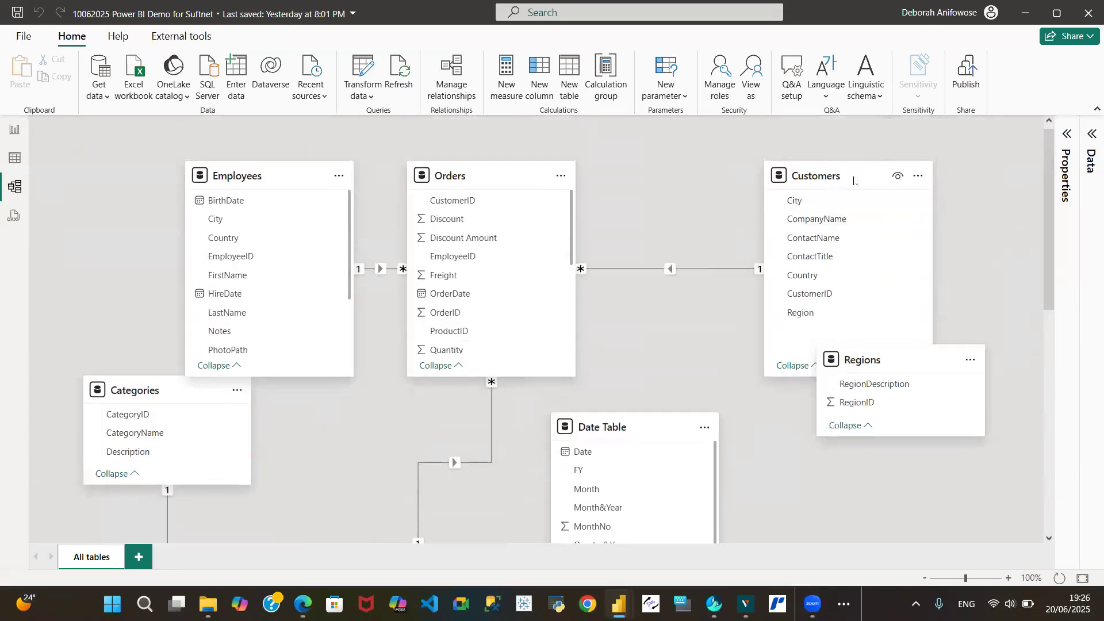
# Rearrange the Customers, Regions, Orders and Employees cards, move the Categories card beside Employees and enlarge it
pyautogui.moveTo(853, 181); pyautogui.dragTo(780, 189)
pyautogui.moveTo(900, 362); pyautogui.dragTo(949, 470)
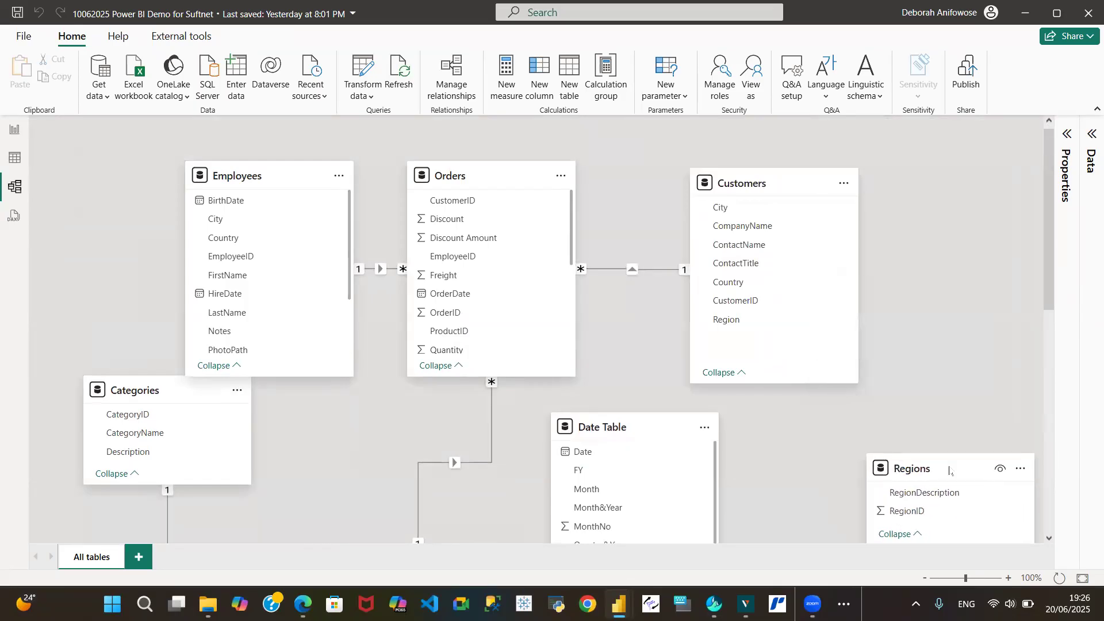
pyautogui.moveTo(744, 182); pyautogui.dragTo(815, 188)
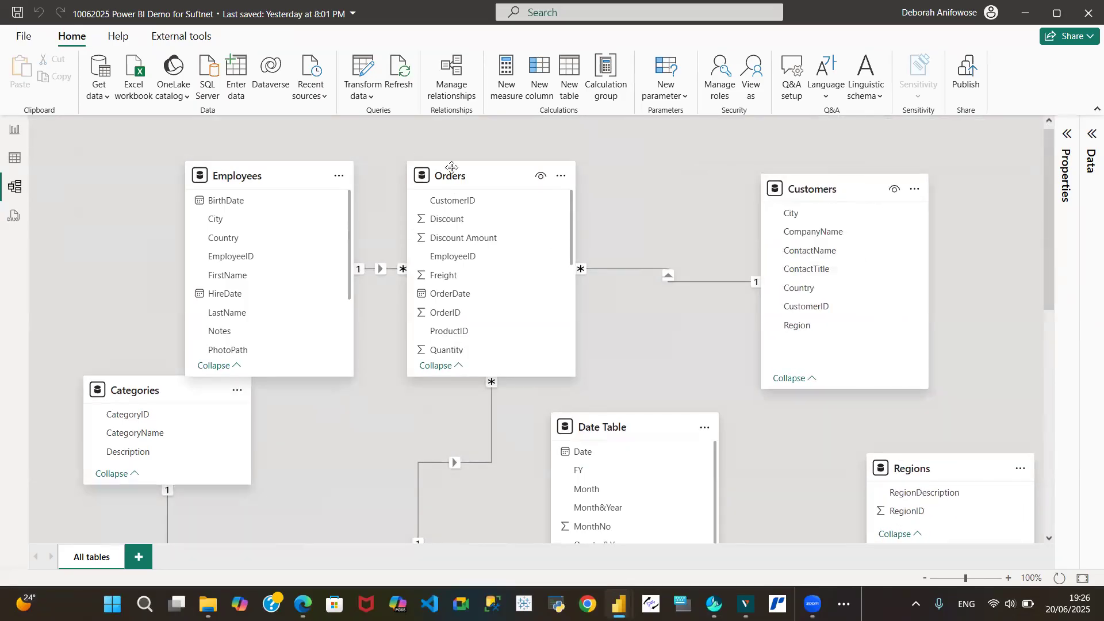
pyautogui.moveTo(456, 174); pyautogui.dragTo(562, 175)
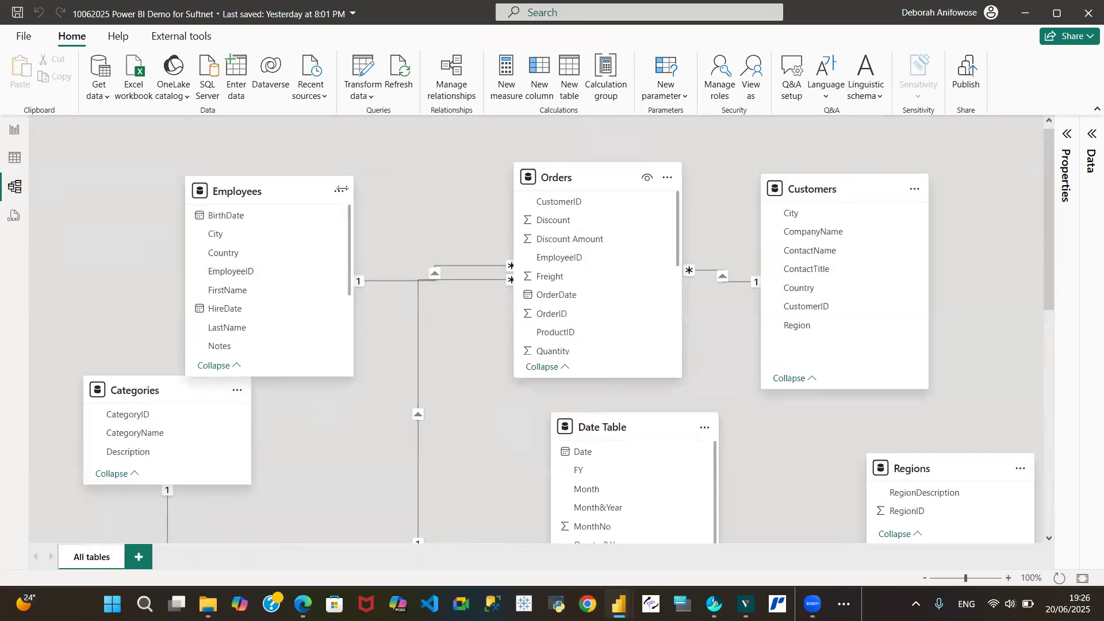
pyautogui.moveTo(256, 178); pyautogui.dragTo(380, 183)
pyautogui.moveTo(154, 389); pyautogui.dragTo(157, 178)
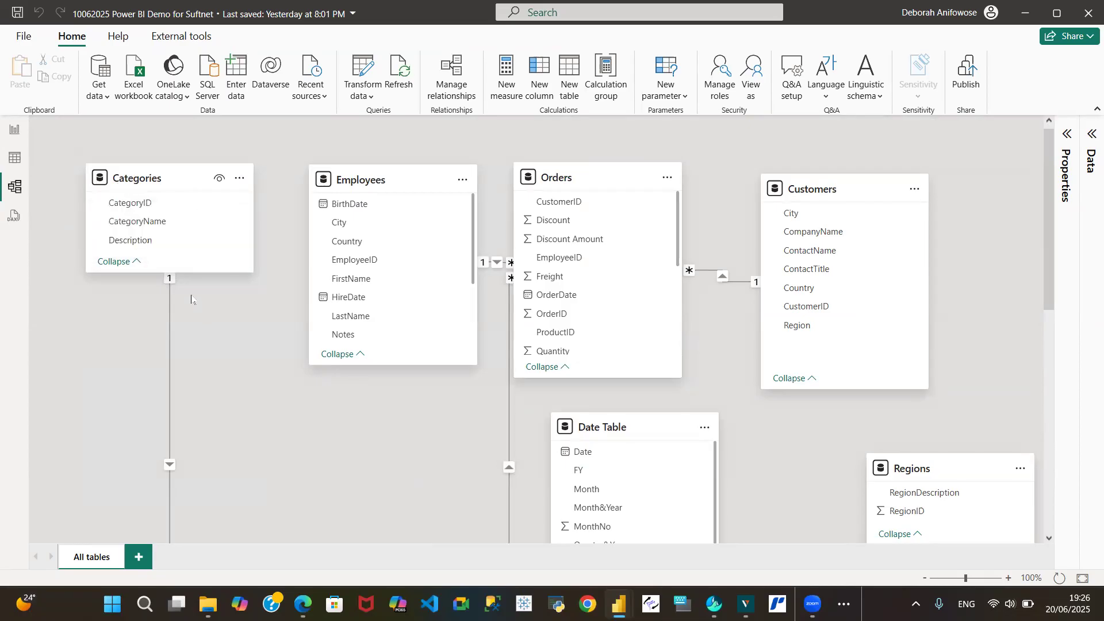
pyautogui.moveTo(191, 270); pyautogui.dragTo(194, 338)
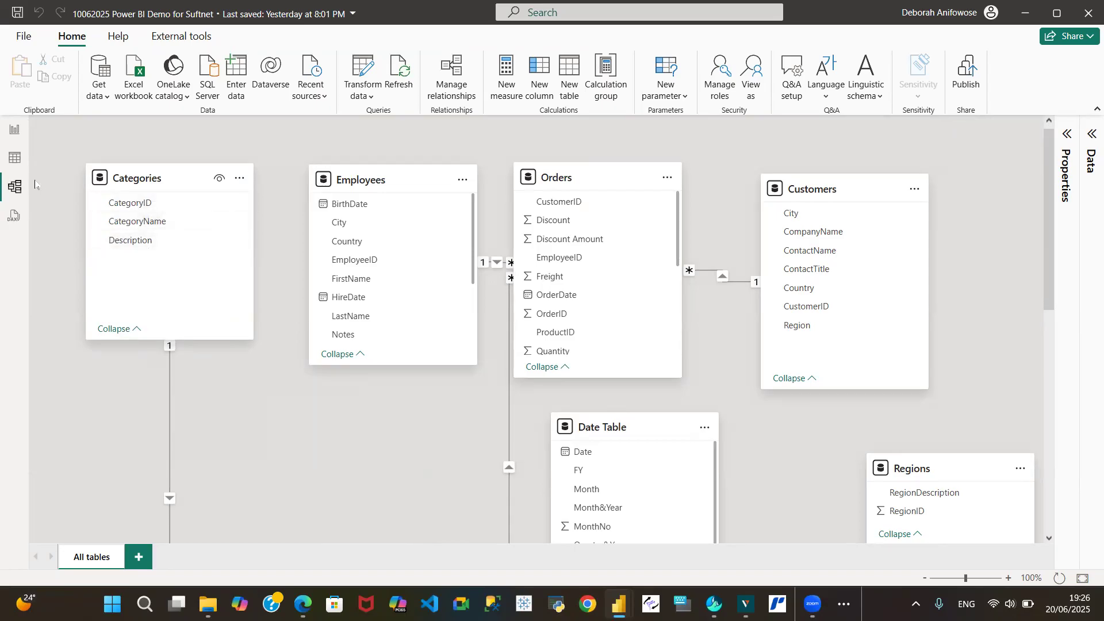
pyautogui.click(17, 167)
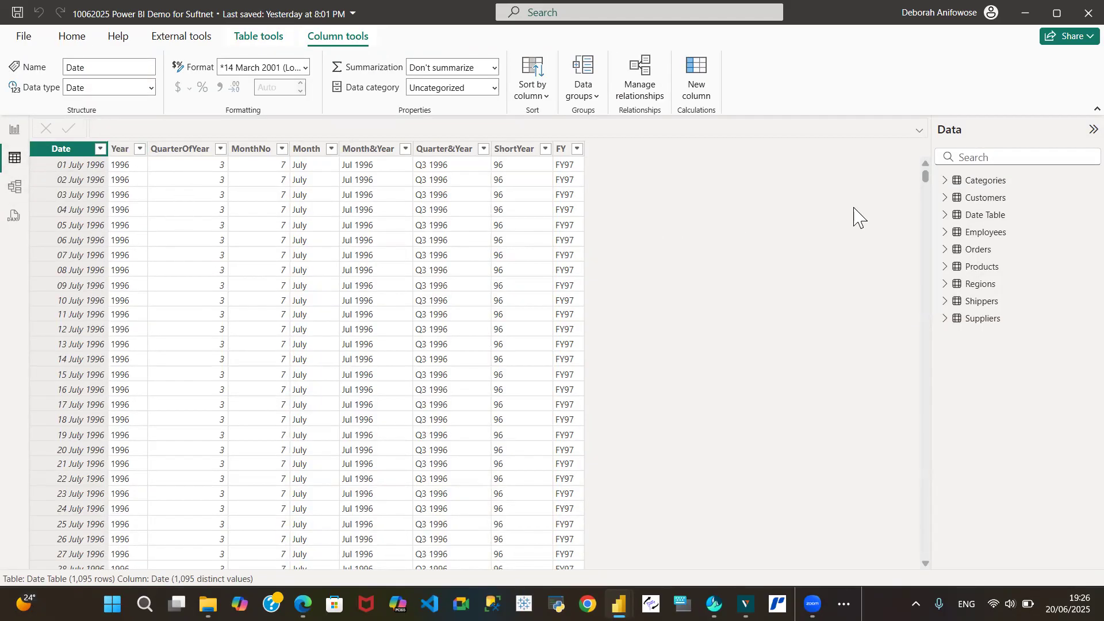
# Open the model view and lengthen the Employees card so all its fields show
pyautogui.click(970, 181)
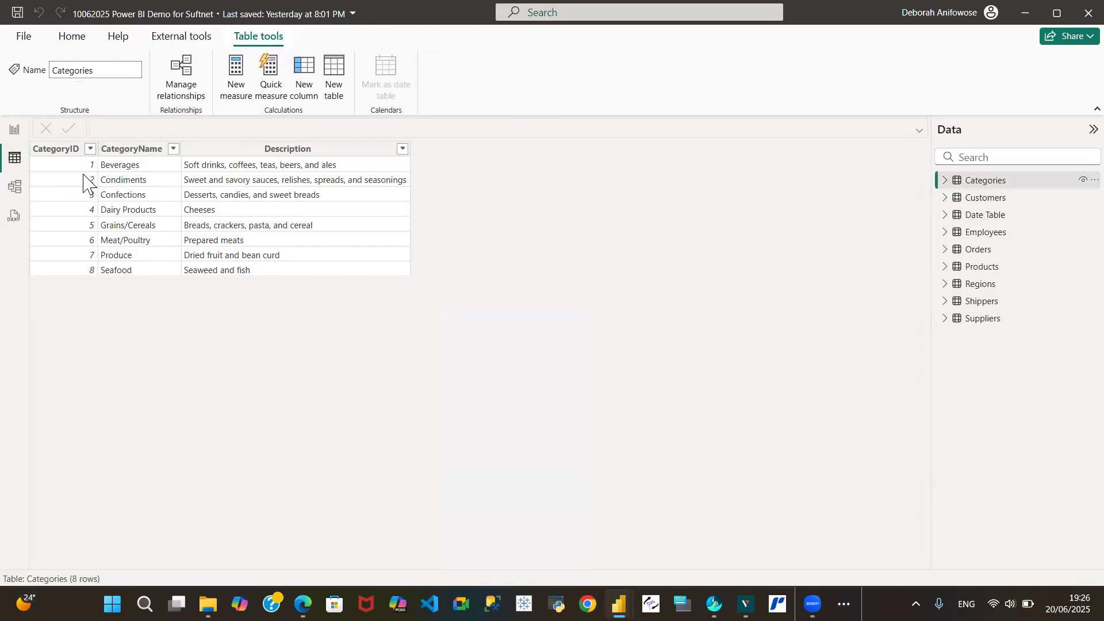
pyautogui.click(14, 188)
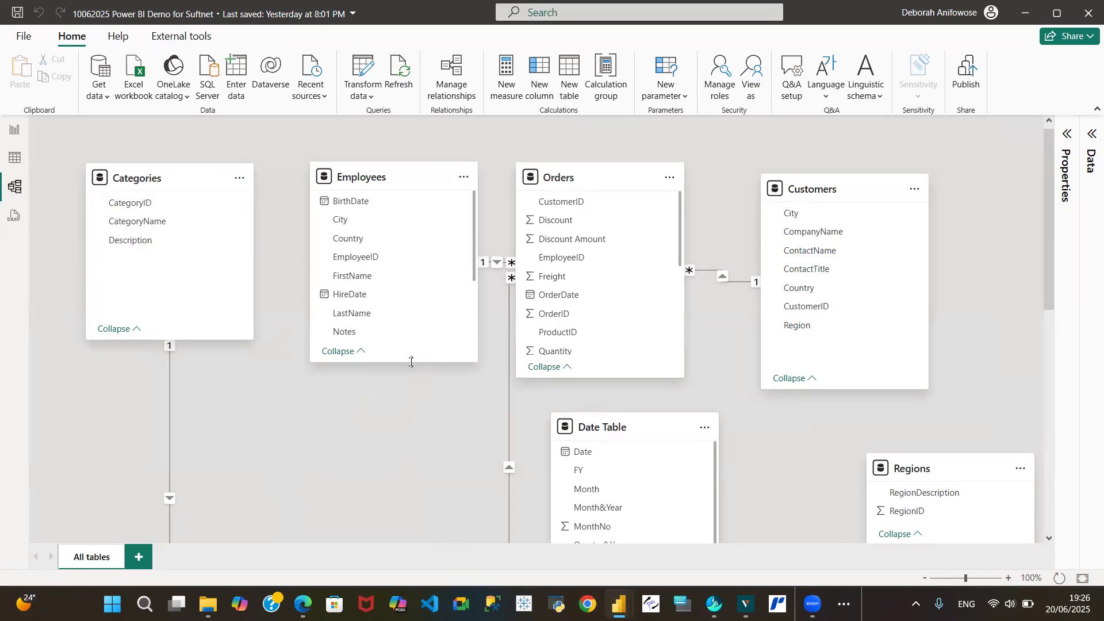
pyautogui.moveTo(410, 366); pyautogui.dragTo(410, 465)
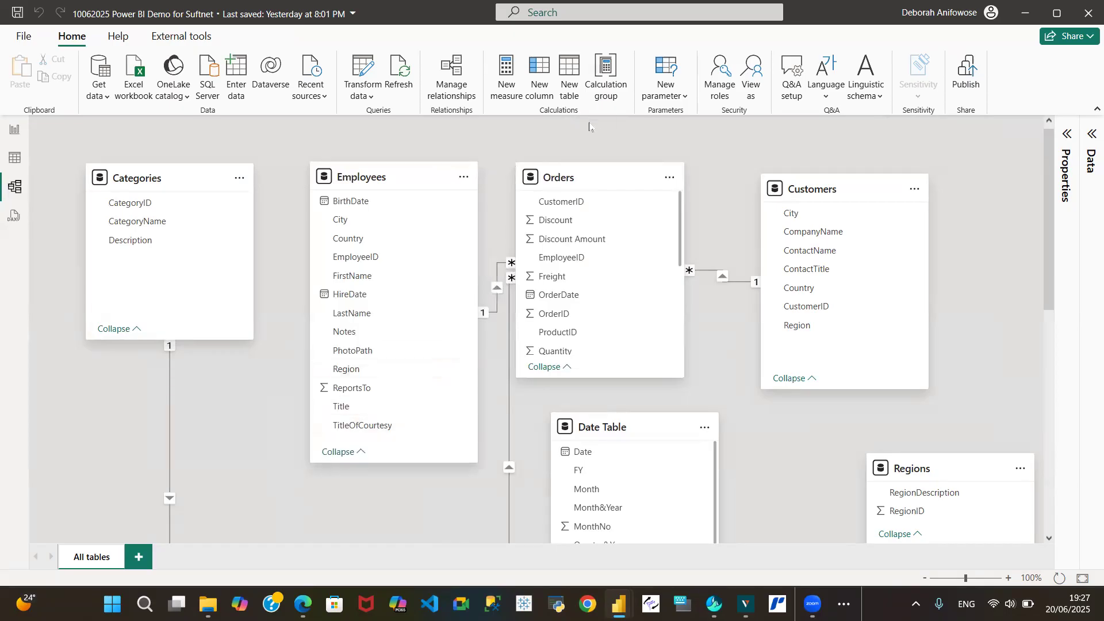
# Move the Orders and Customers cards rightward and shorten the Categories card
pyautogui.moveTo(599, 181); pyautogui.dragTo(665, 180)
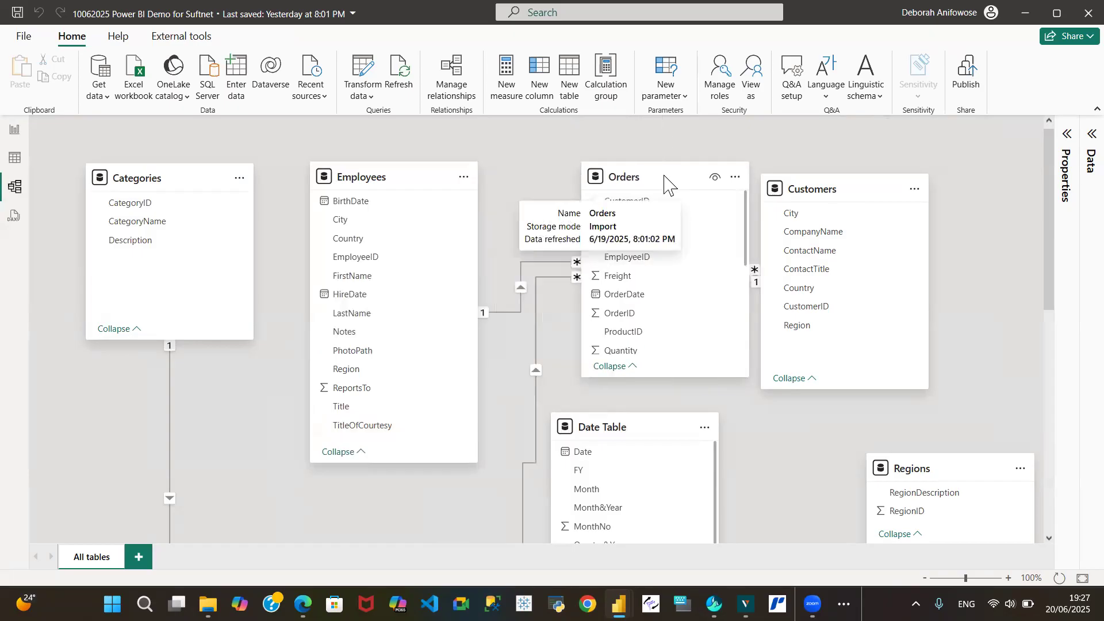
pyautogui.moveTo(878, 188); pyautogui.dragTo(928, 175)
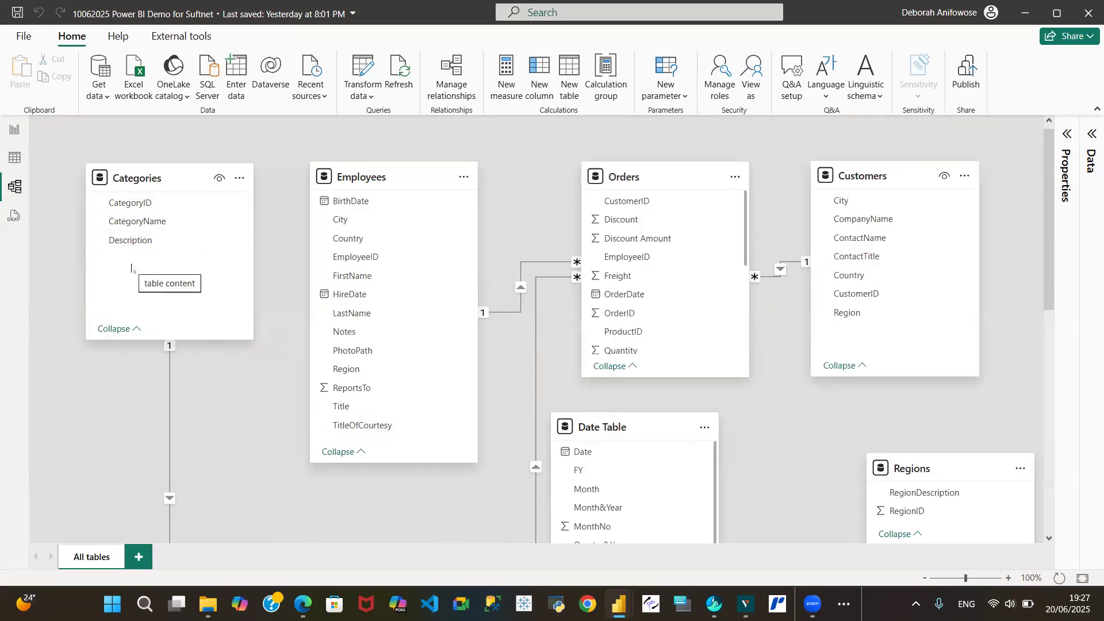
pyautogui.moveTo(188, 339); pyautogui.dragTo(188, 285)
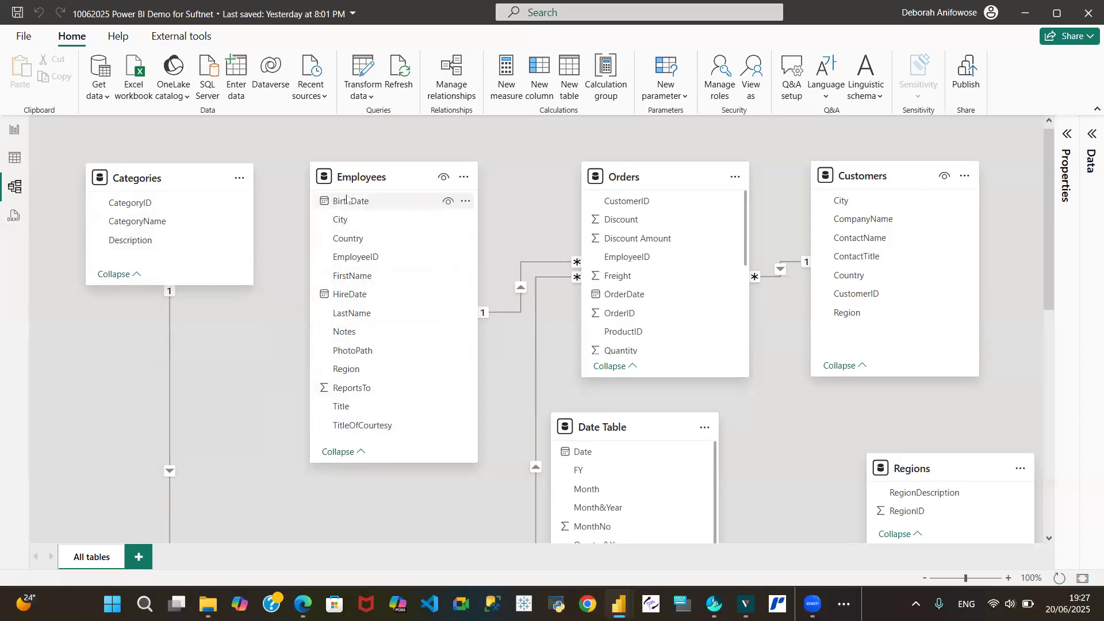
# Shift the Orders, Date Table and Customers cards slightly left in the diagram
pyautogui.moveTo(377, 186)
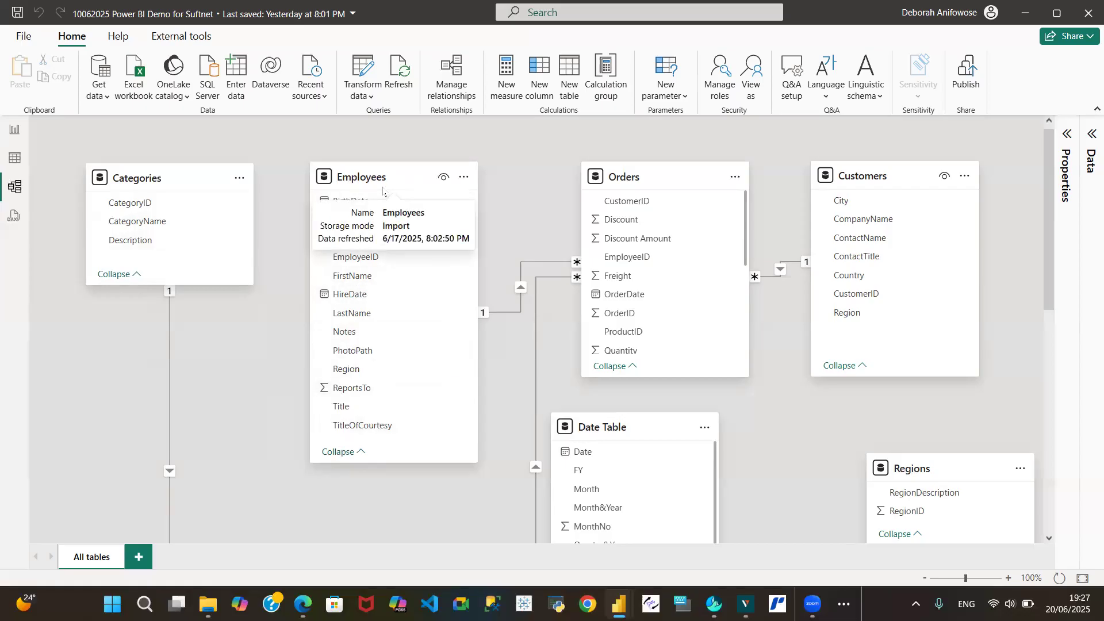
pyautogui.moveTo(652, 187)
pyautogui.moveTo(645, 175); pyautogui.dragTo(619, 177)
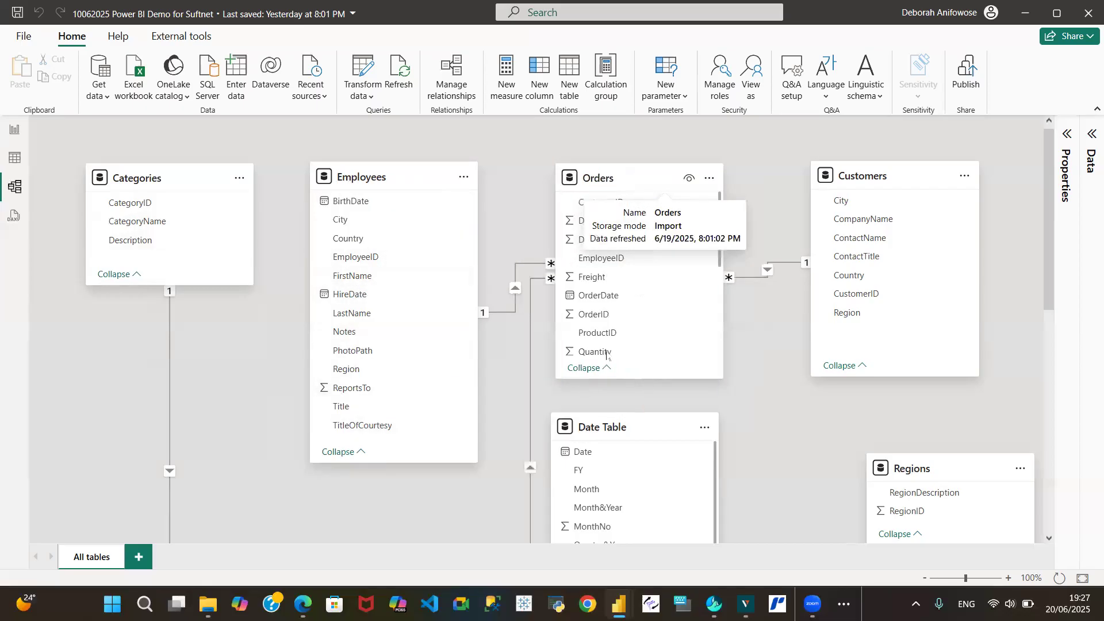
pyautogui.moveTo(635, 426); pyautogui.dragTo(584, 429)
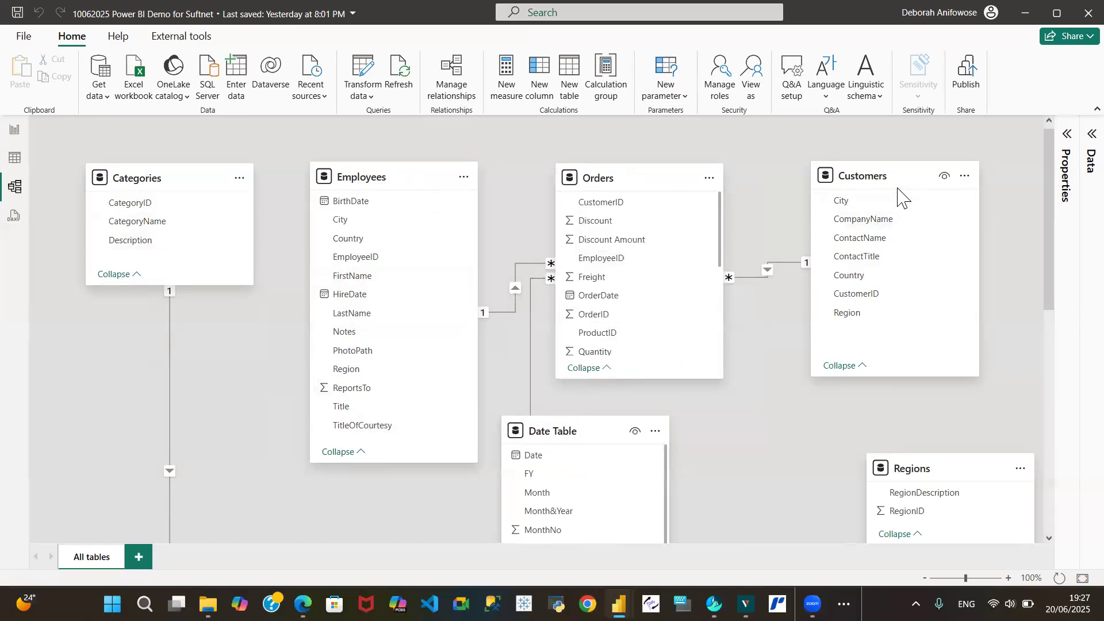
pyautogui.moveTo(839, 177); pyautogui.dragTo(778, 181)
# Move the Regions, Products, Shippers and Suppliers cards into the lower part of the diagram
pyautogui.moveTo(956, 471); pyautogui.dragTo(163, 384)
pyautogui.moveTo(1050, 277); pyautogui.dragTo(1071, 390)
pyautogui.moveTo(413, 286); pyautogui.dragTo(862, 176)
pyautogui.moveTo(211, 432); pyautogui.dragTo(443, 254)
pyautogui.moveTo(394, 539); pyautogui.dragTo(317, 313)
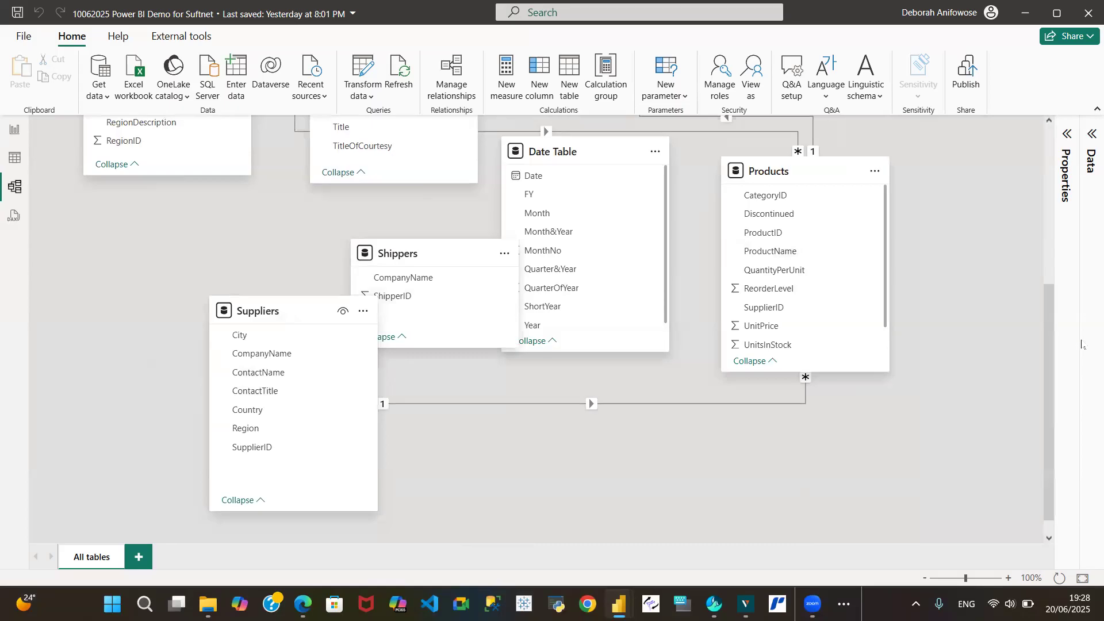
# Place the Suppliers card beside Customers and stack the Shippers card above Regions on the left
pyautogui.moveTo(1052, 370); pyautogui.dragTo(1018, 288)
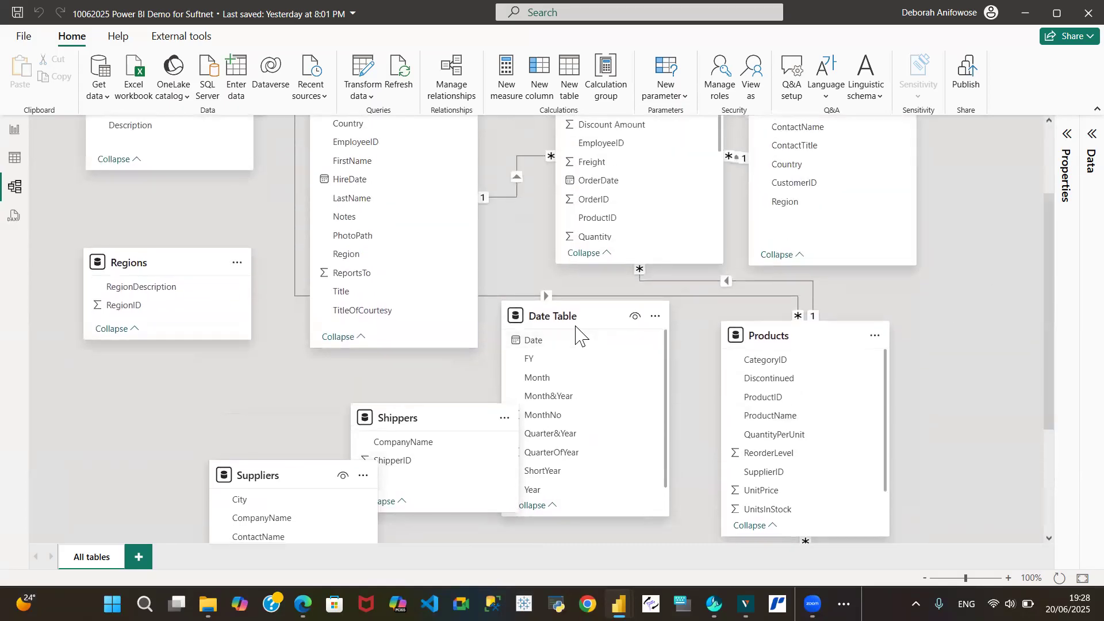
pyautogui.moveTo(254, 475); pyautogui.dragTo(928, 237)
pyautogui.moveTo(428, 419); pyautogui.dragTo(218, 183)
pyautogui.moveTo(87, 276); pyautogui.dragTo(86, 420)
pyautogui.moveTo(232, 193); pyautogui.dragTo(175, 262)
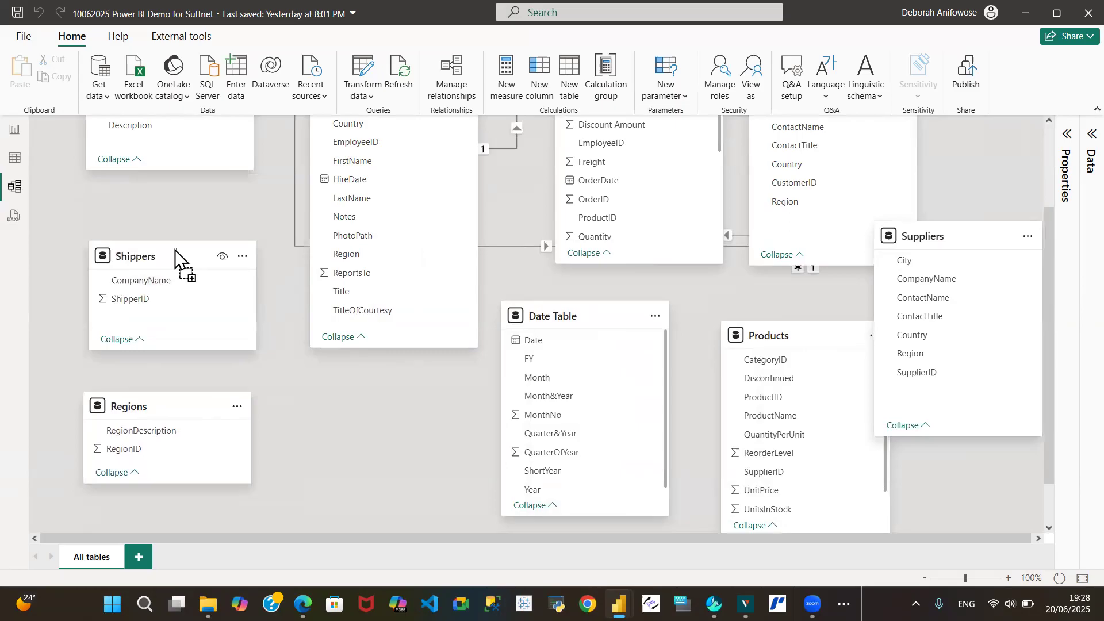
# Raise the Date Table, Products and Suppliers cards closer to the cards above them
pyautogui.moveTo(567, 329); pyautogui.dragTo(561, 298)
pyautogui.moveTo(782, 333); pyautogui.dragTo(728, 298)
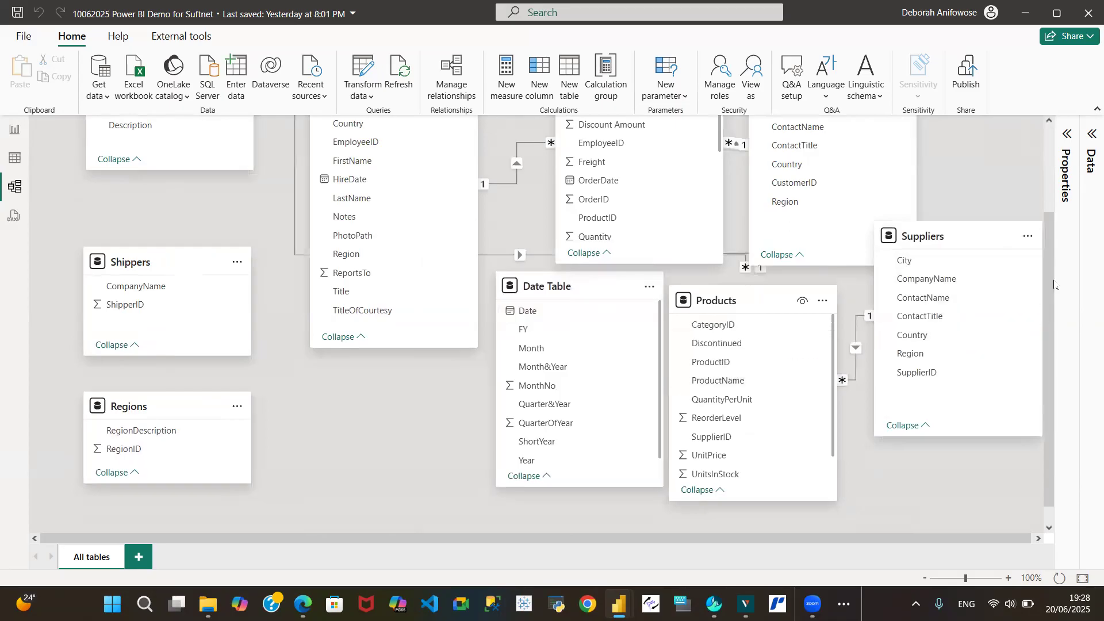
pyautogui.scroll(3, 1045, 220)
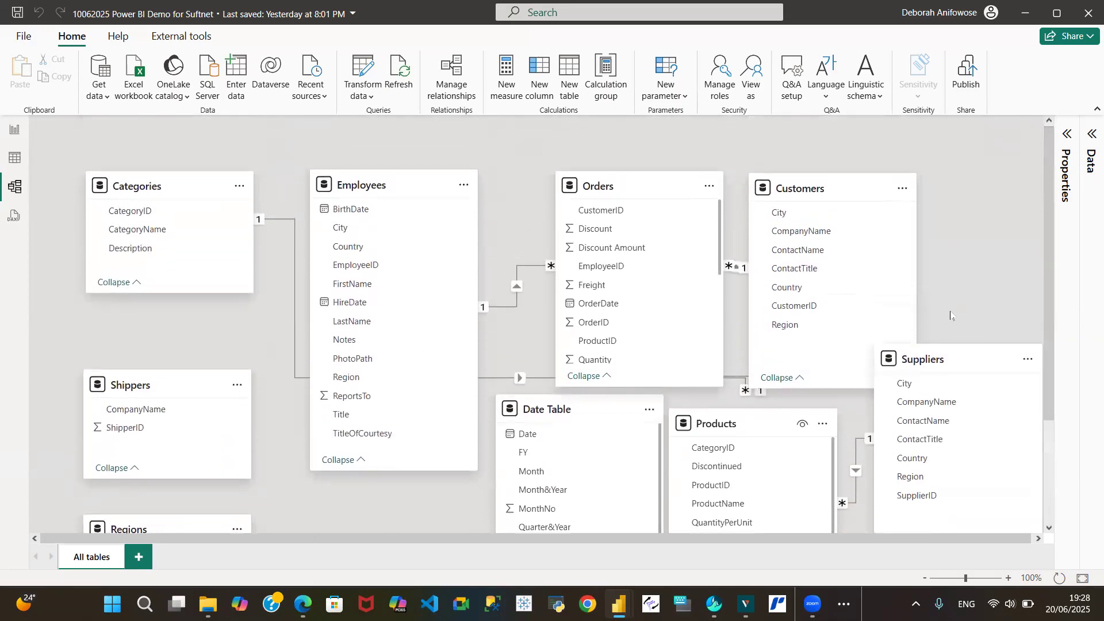
pyautogui.moveTo(964, 235); pyautogui.dragTo(954, 201)
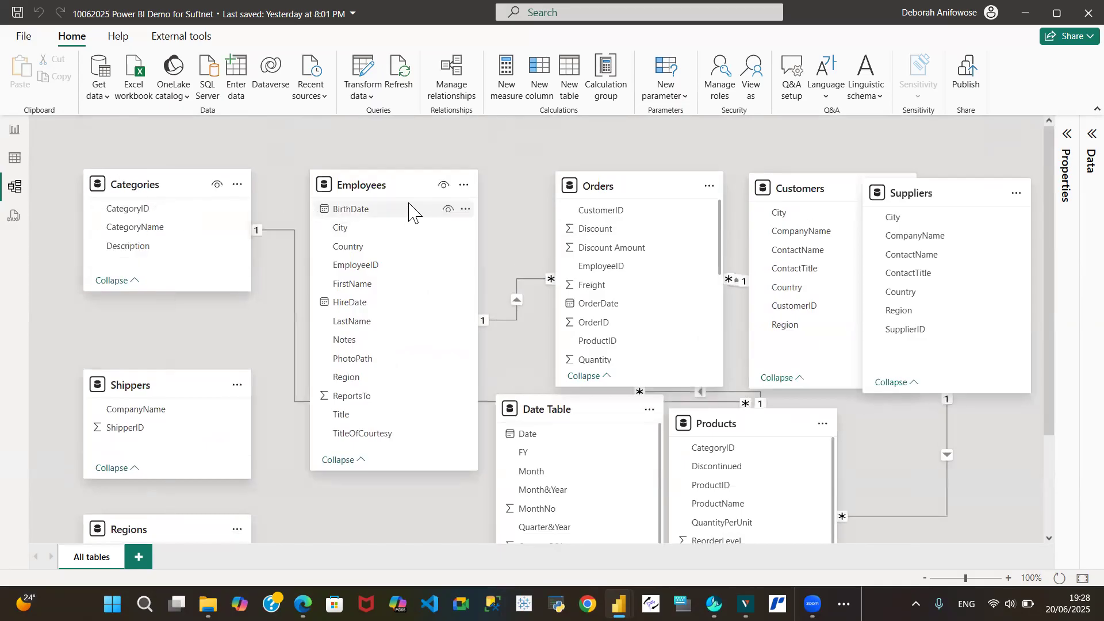
# Realign the Employees, Orders, Date Table, Customers and Suppliers cards into an even row layout
pyautogui.moveTo(394, 184); pyautogui.dragTo(369, 191)
pyautogui.moveTo(632, 192); pyautogui.dragTo(559, 189)
pyautogui.moveTo(603, 414); pyautogui.dragTo(579, 436)
pyautogui.moveTo(818, 188); pyautogui.dragTo(749, 184)
pyautogui.moveTo(939, 201); pyautogui.dragTo(966, 192)
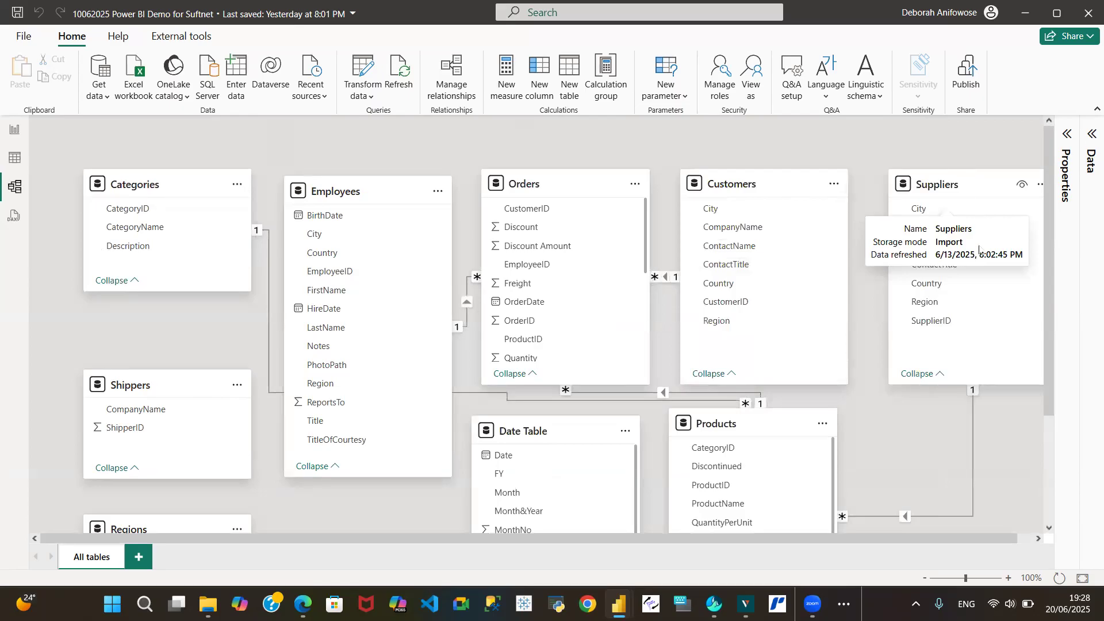
# Switch to the table view and browse the Categories, Customers, Date Table and Employees tables
pyautogui.click(15, 161)
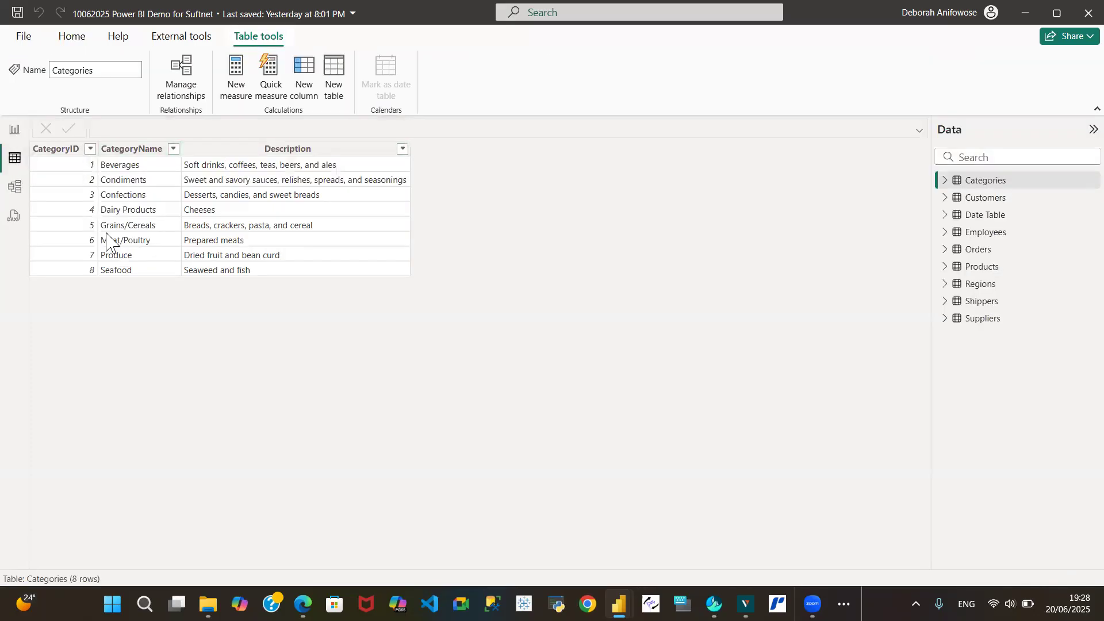
pyautogui.click(56, 148)
pyautogui.click(984, 198)
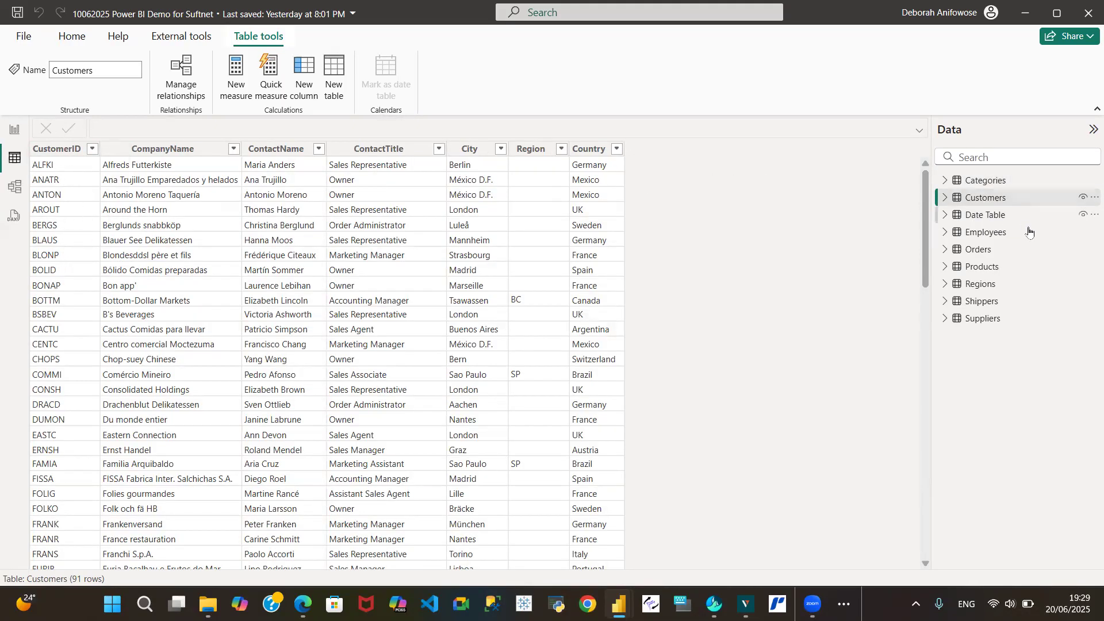
pyautogui.click(984, 216)
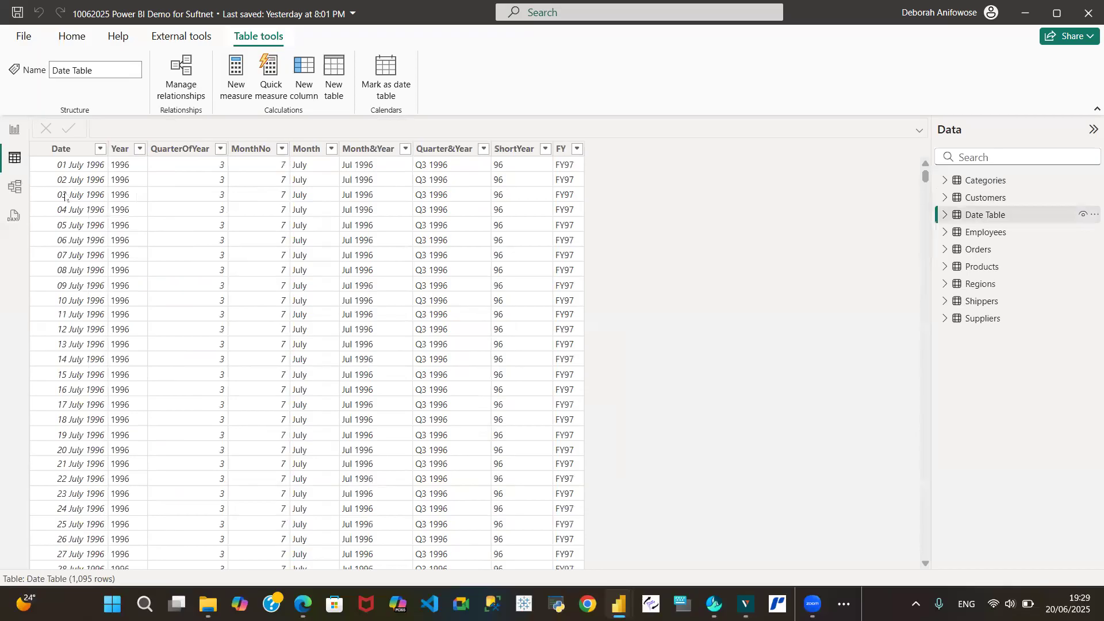
pyautogui.click(986, 232)
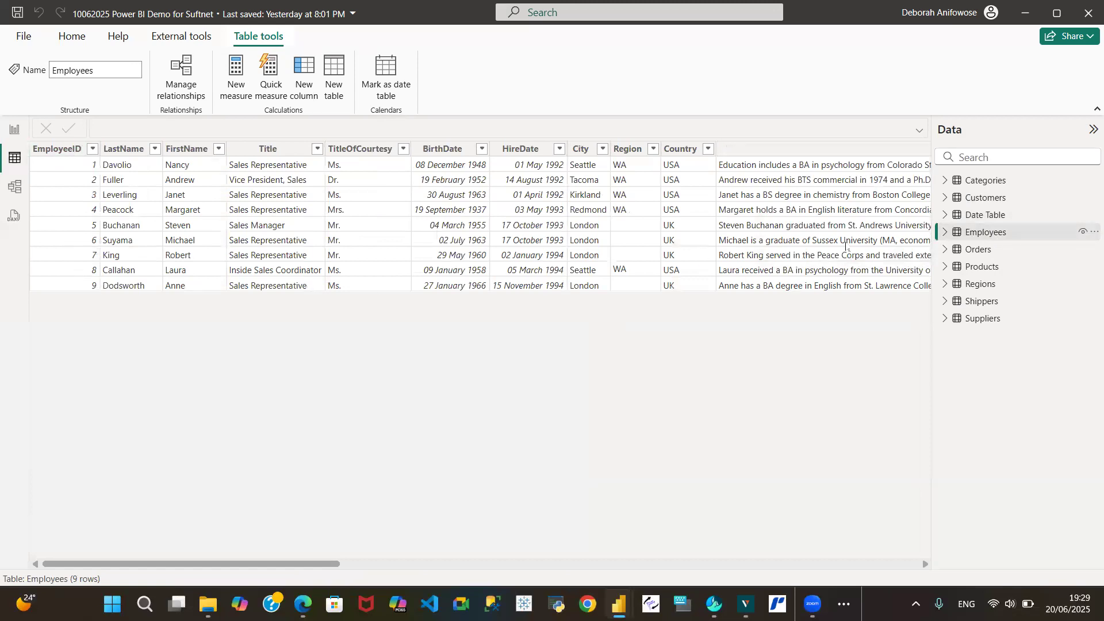
# Browse the Products, Regions, Shippers and Suppliers tables
pyautogui.click(1001, 268)
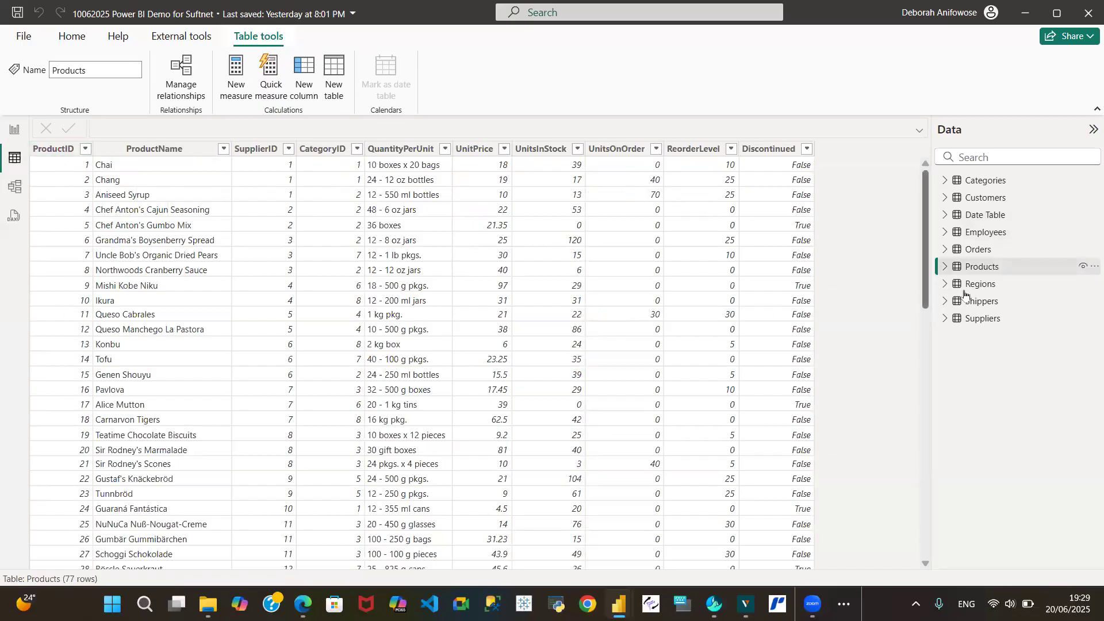
pyautogui.click(984, 285)
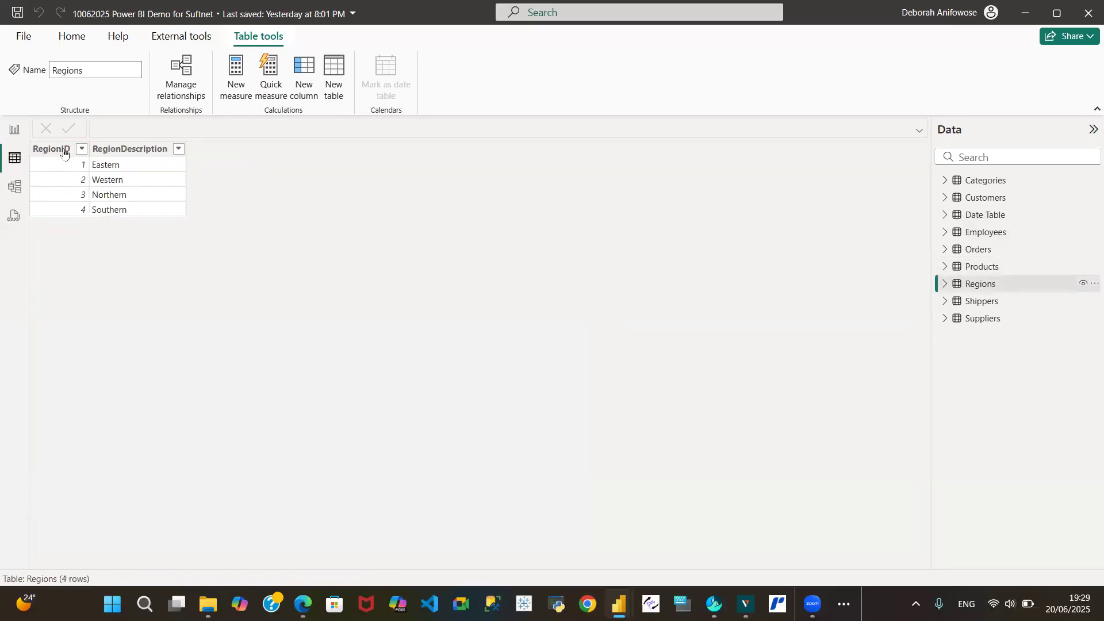
pyautogui.click(980, 301)
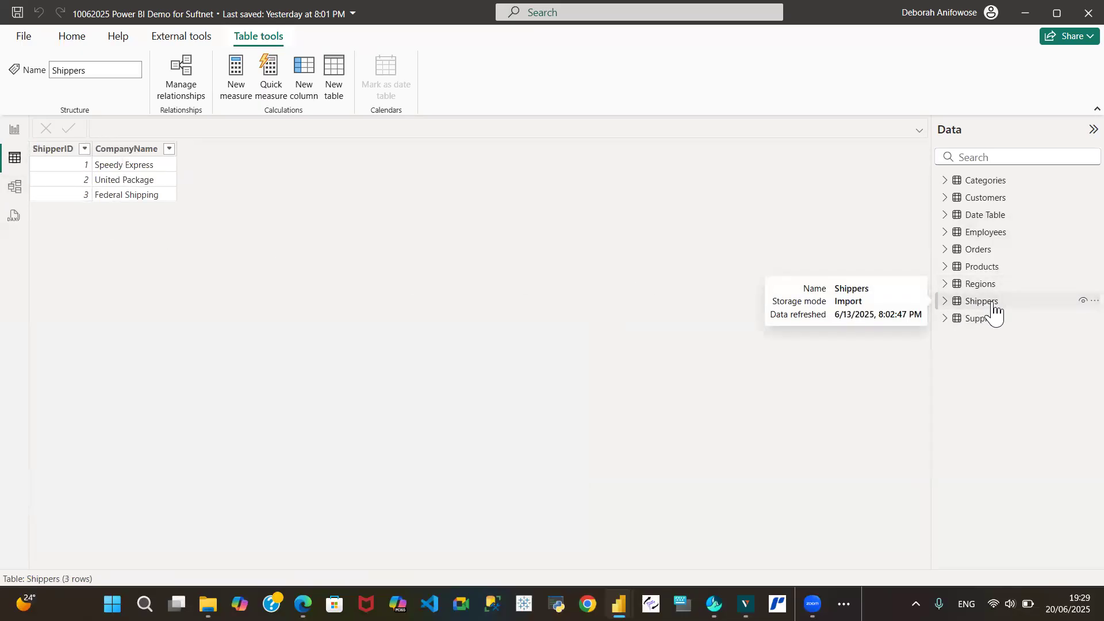
pyautogui.click(119, 148)
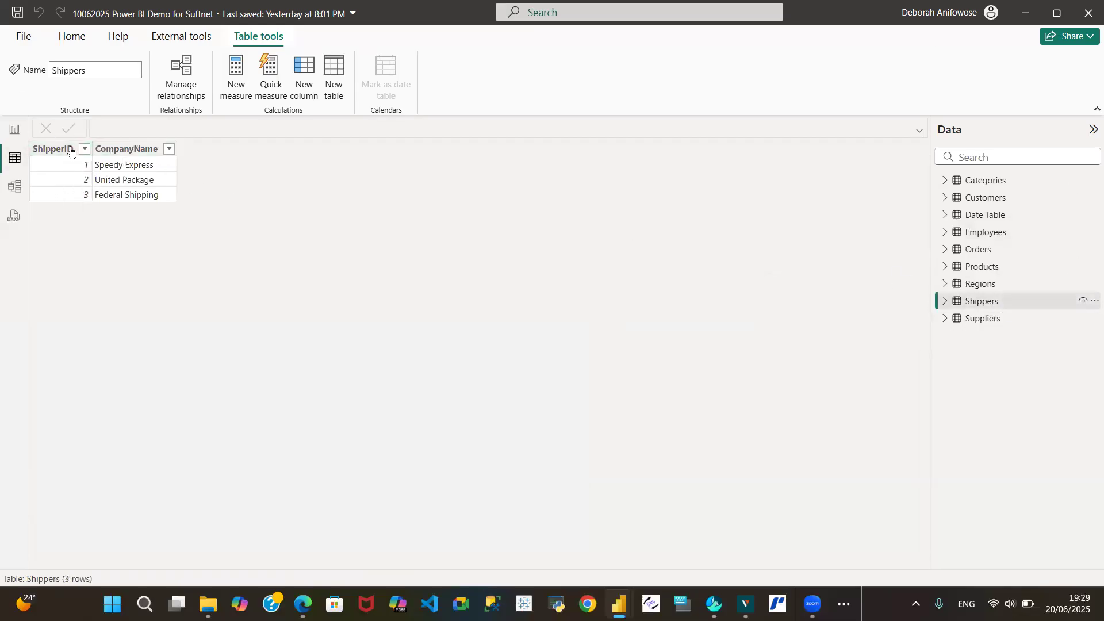
pyautogui.click(982, 318)
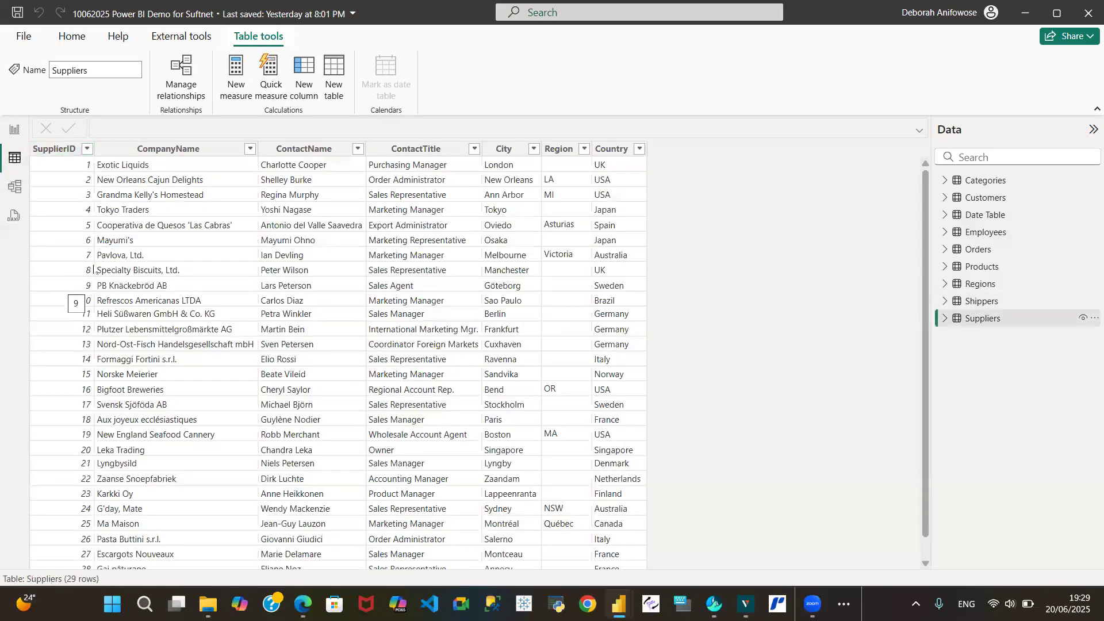
# Browse the Orders, Customers, Categories and Employees tables, returning to Orders
pyautogui.click(979, 253)
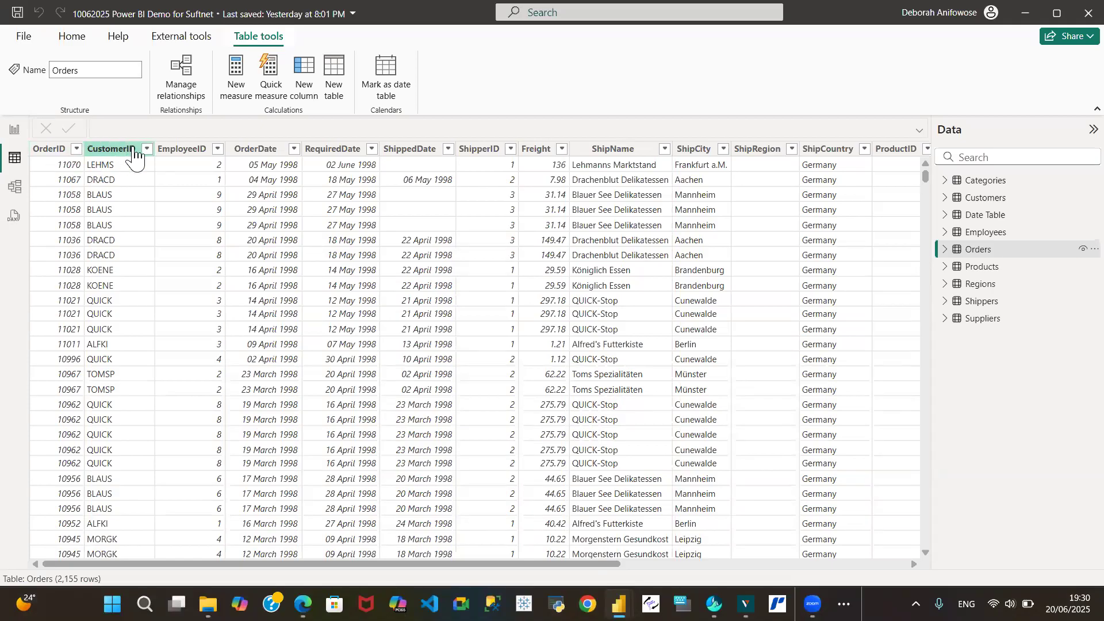
pyautogui.click(977, 198)
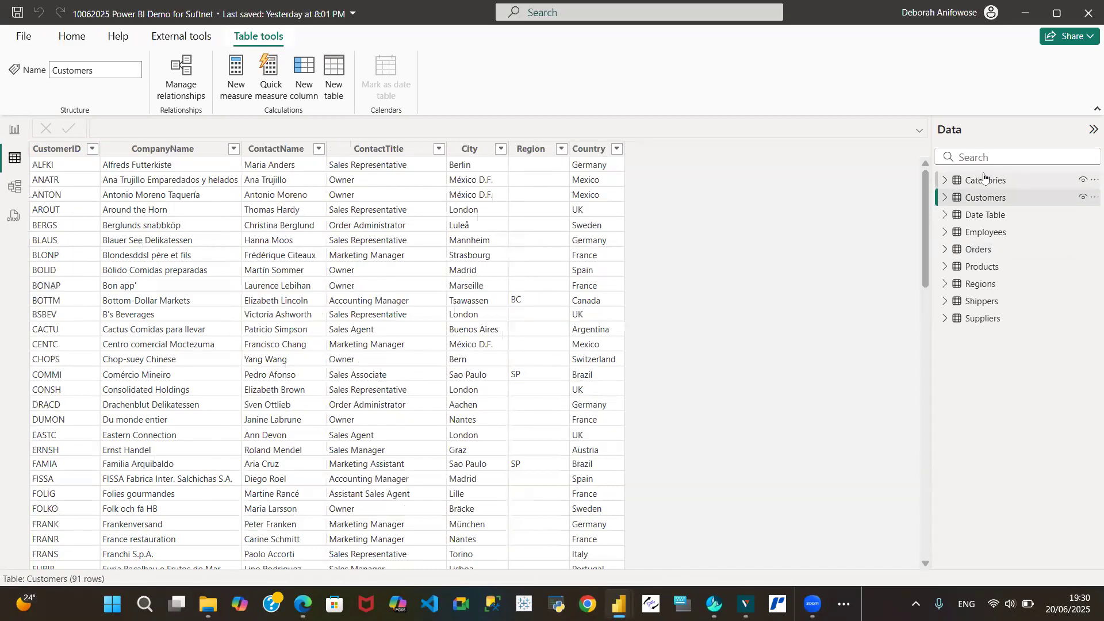
pyautogui.click(982, 181)
pyautogui.click(981, 197)
pyautogui.click(988, 233)
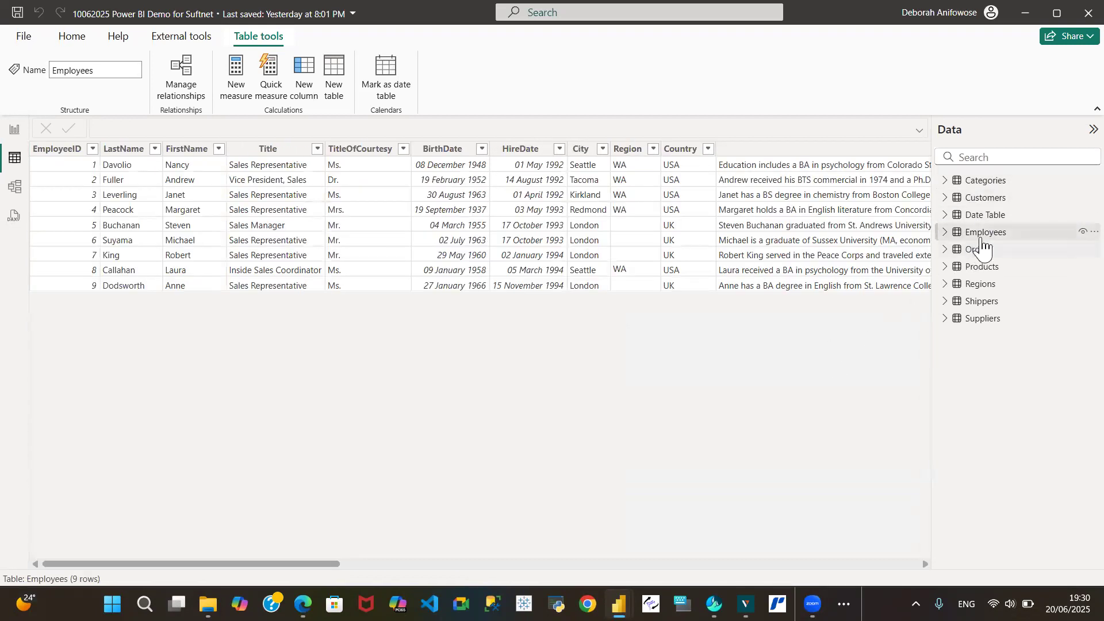
pyautogui.click(983, 253)
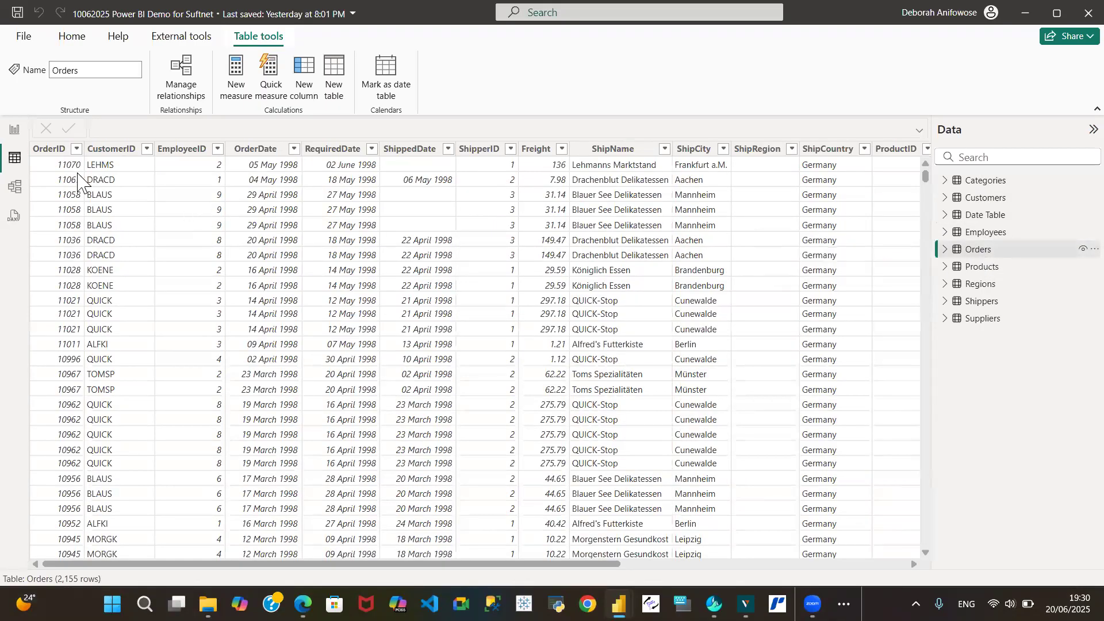
# Inspect the Orders table's CustomerID, EmployeeID and OrderDate columns, scrolling across its remaining columns
pyautogui.click(121, 149)
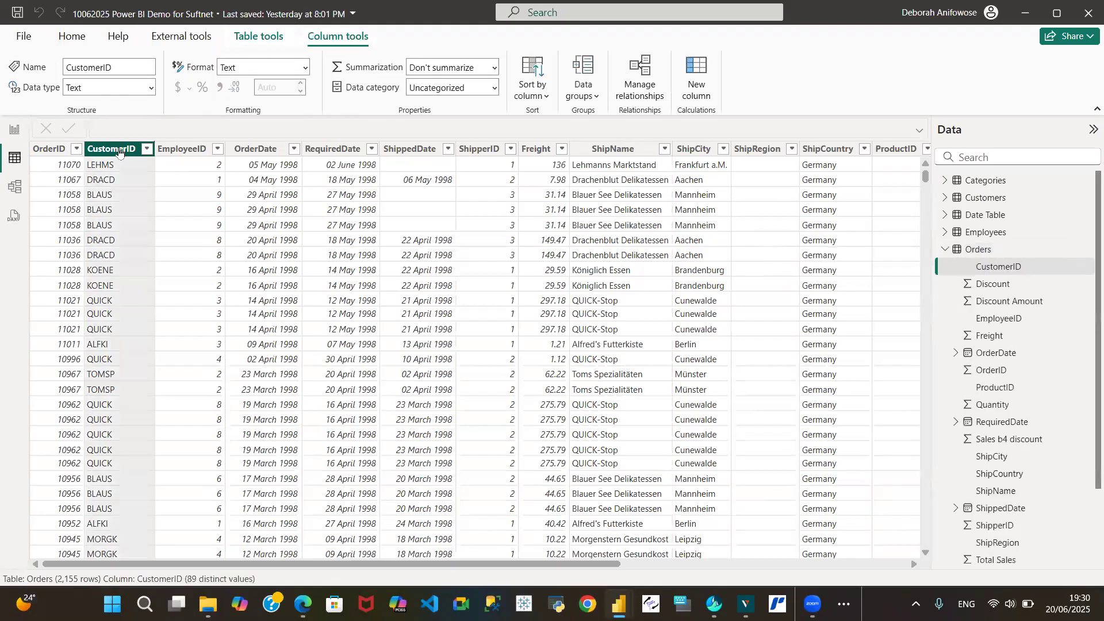
pyautogui.click(189, 149)
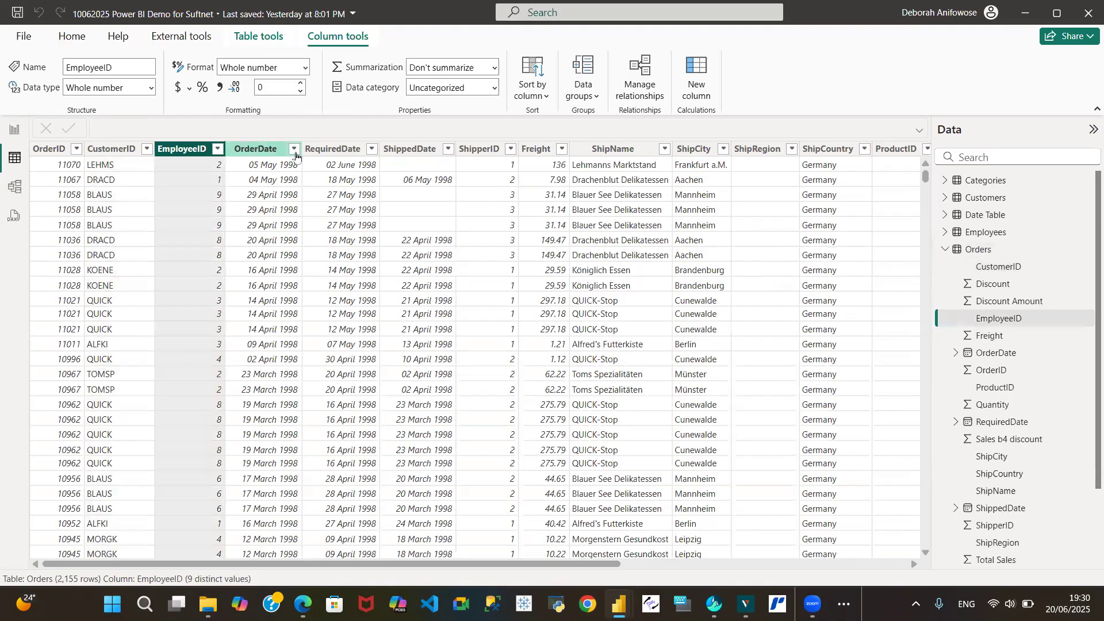
pyautogui.click(262, 151)
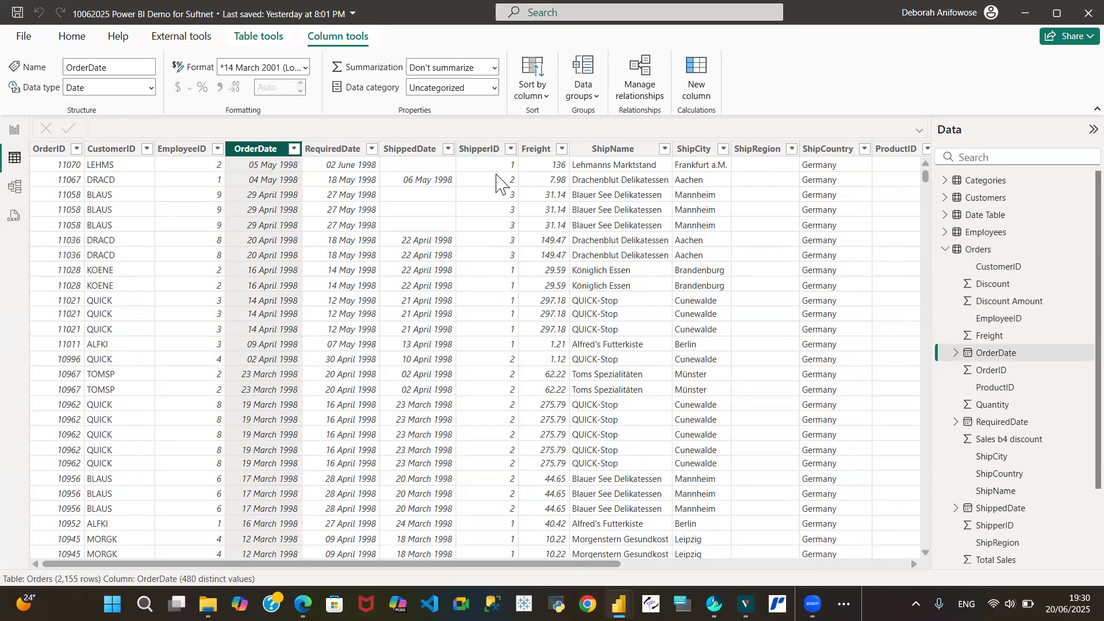
pyautogui.moveTo(482, 563); pyautogui.dragTo(666, 565)
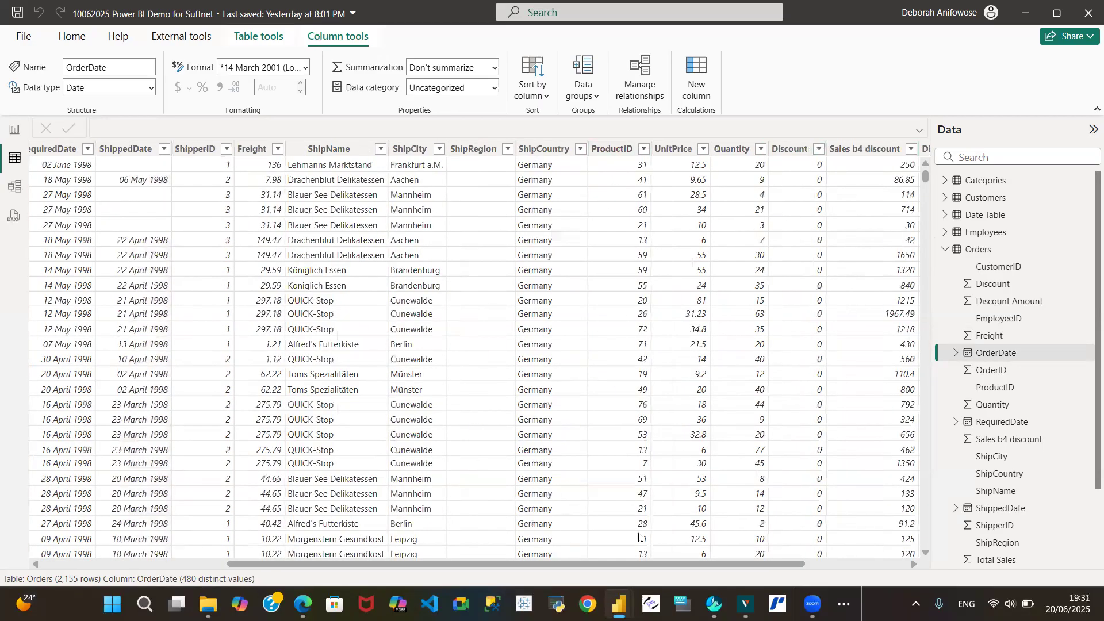
pyautogui.moveTo(574, 569); pyautogui.dragTo(182, 543)
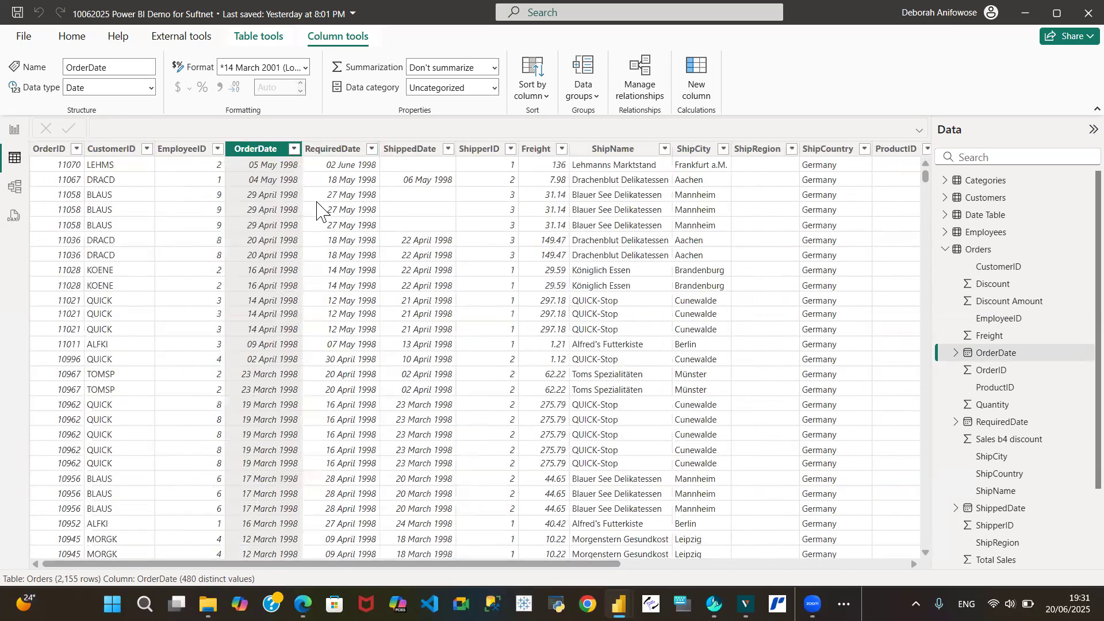
pyautogui.click(115, 149)
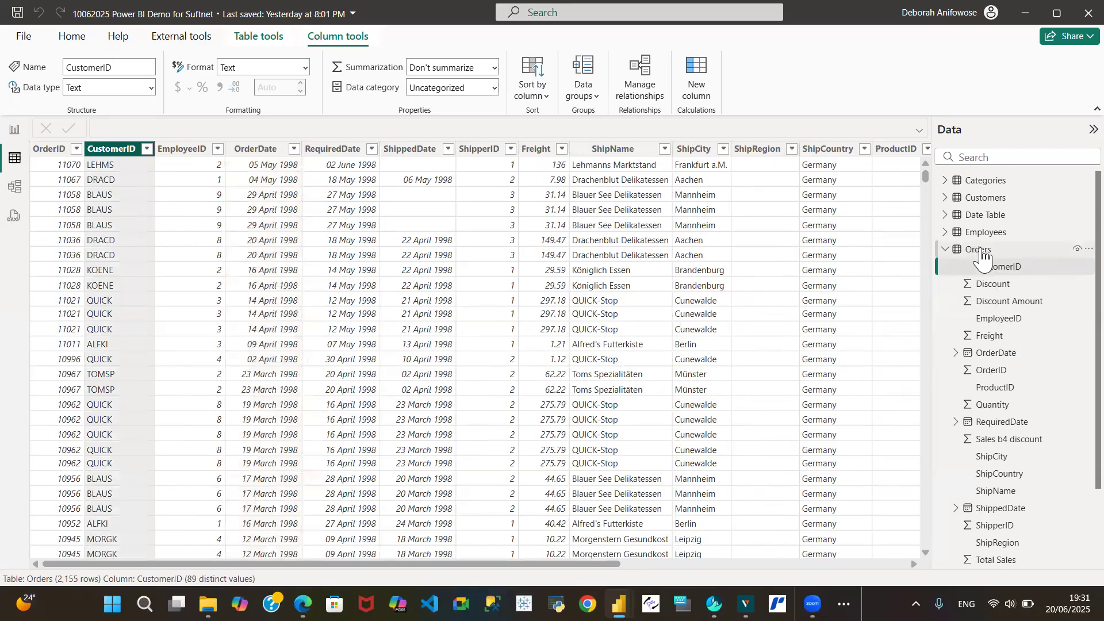
# Select the Orders table's EmployeeID column, collapse Orders in the field list, and open the model view
pyautogui.click(185, 151)
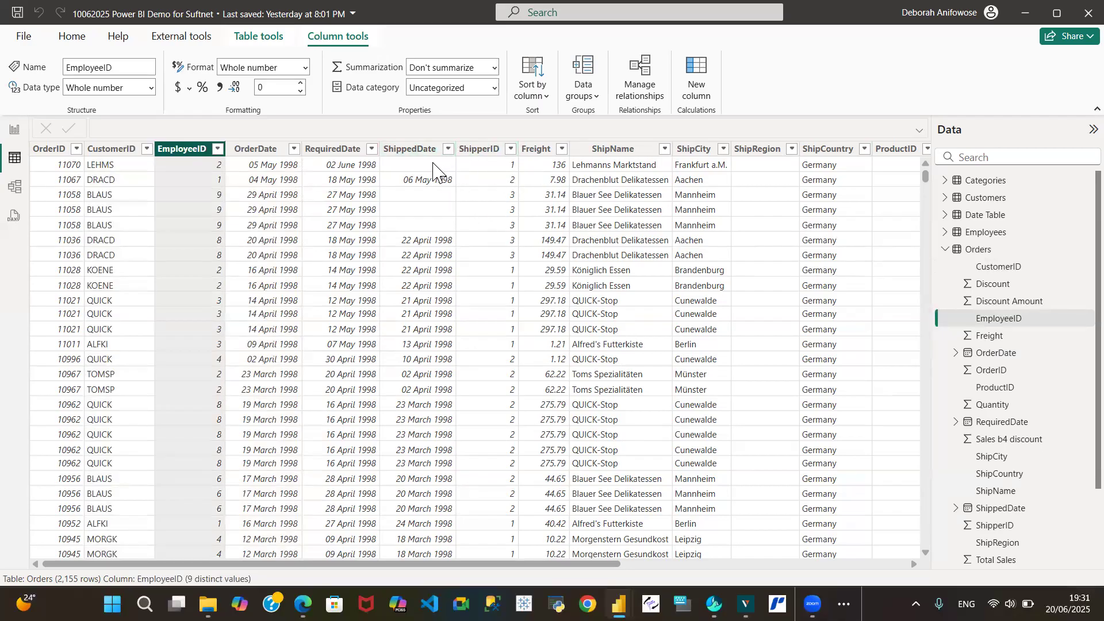
pyautogui.click(964, 252)
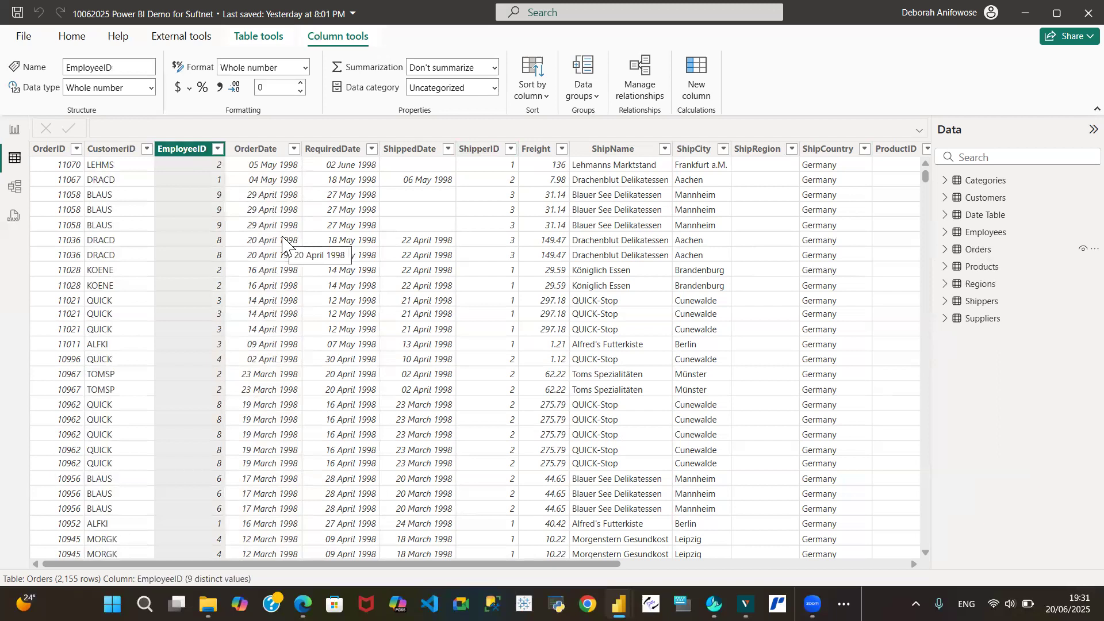
pyautogui.click(13, 186)
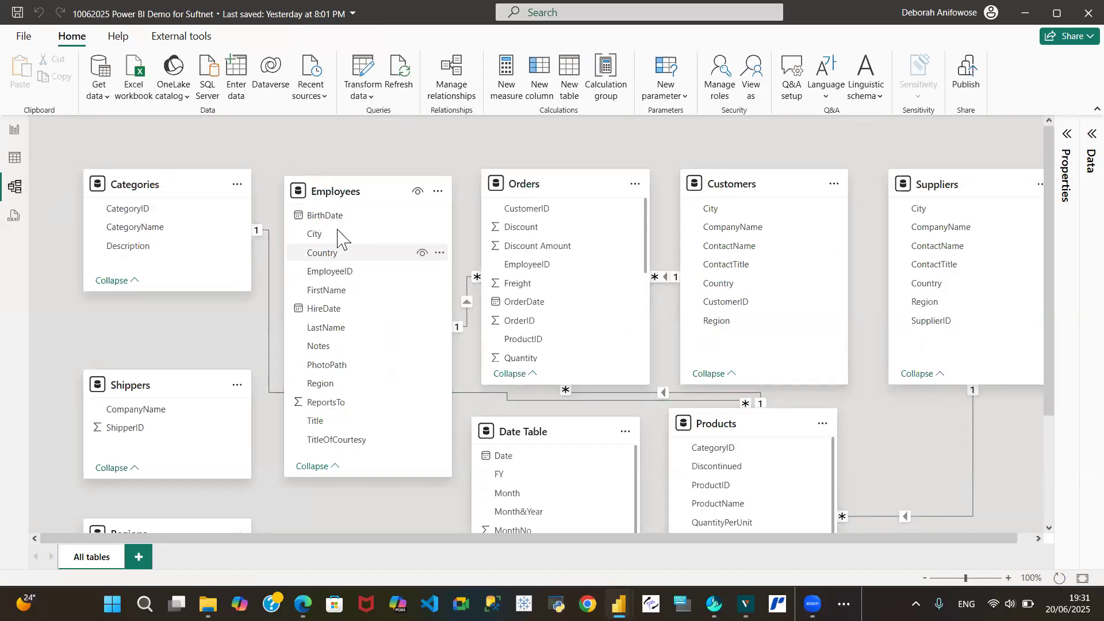
# Rearrange the Employees, Shippers, Categories and Orders tables in the relationship diagram
pyautogui.moveTo(341, 185); pyautogui.dragTo(326, 466)
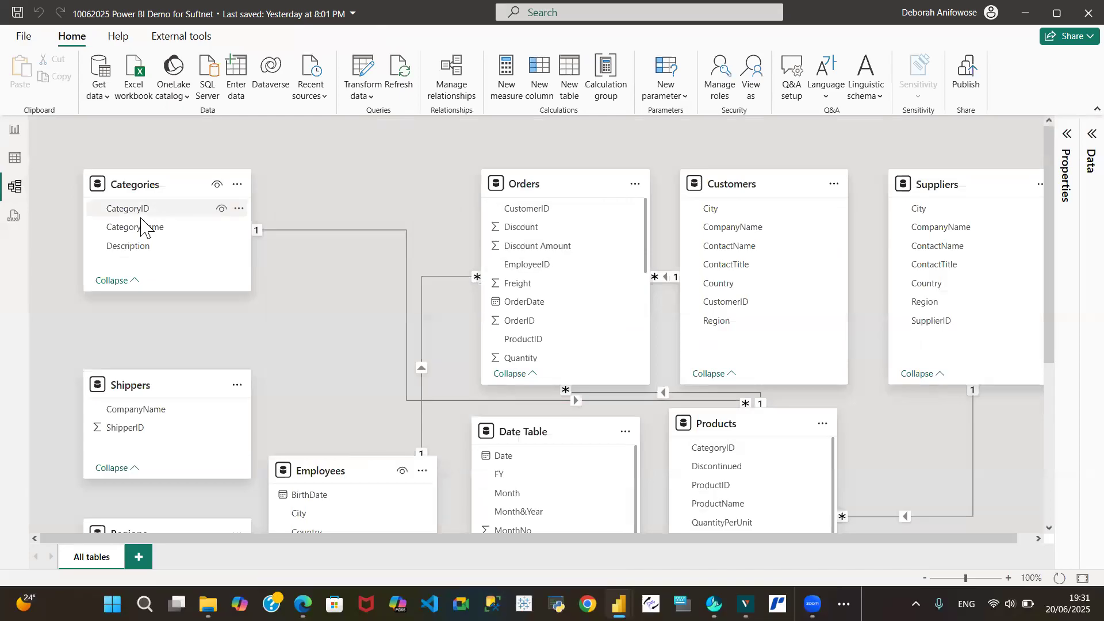
pyautogui.moveTo(134, 394); pyautogui.dragTo(144, 474)
pyautogui.moveTo(161, 180); pyautogui.dragTo(161, 274)
pyautogui.moveTo(593, 188); pyautogui.dragTo(402, 188)
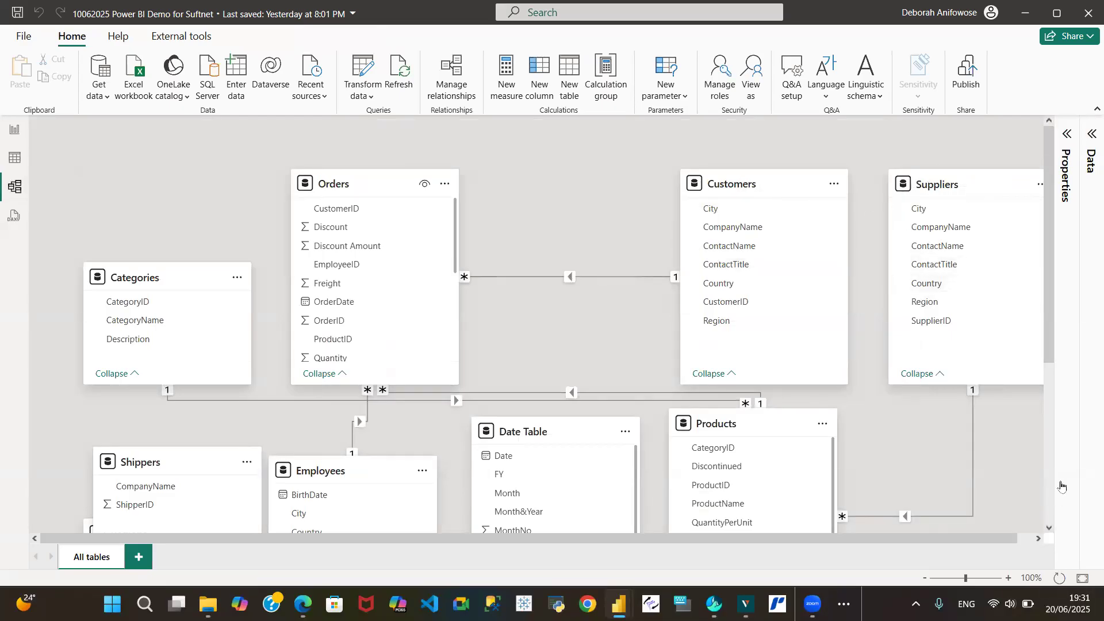
# Move the Customers table below Suppliers and shift Suppliers slightly left
pyautogui.click(1049, 528)
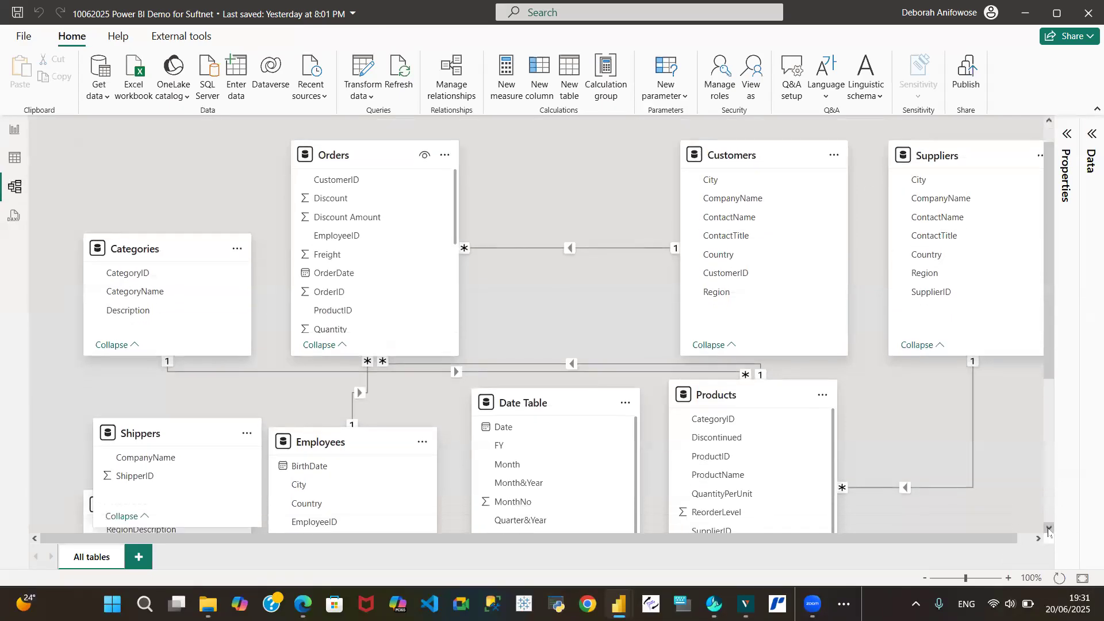
pyautogui.scroll(1, 756, 187)
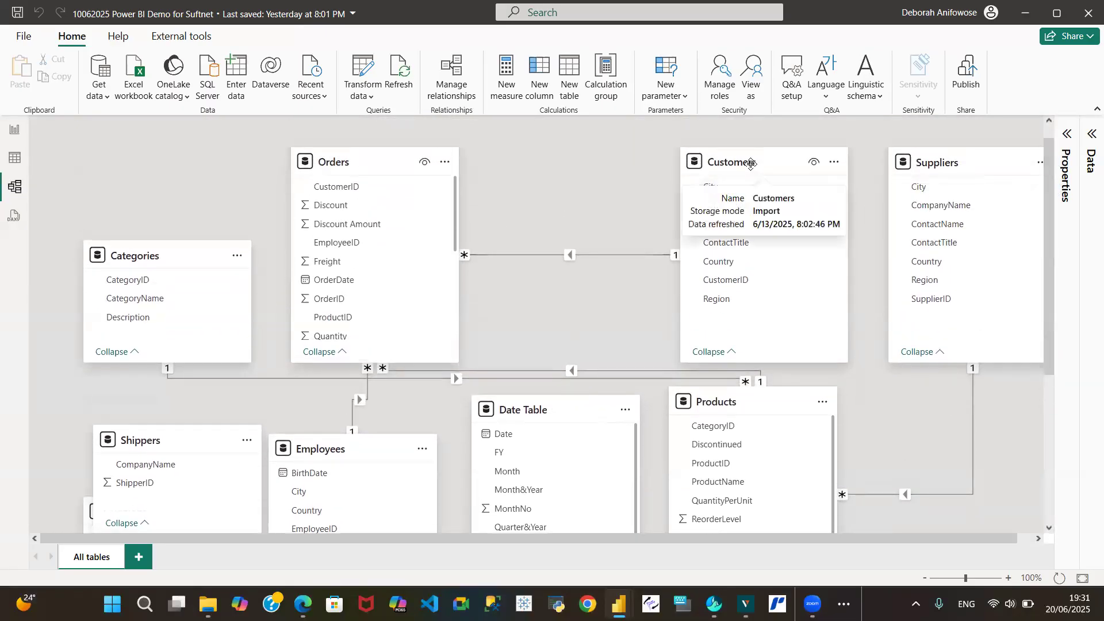
pyautogui.moveTo(751, 154); pyautogui.dragTo(961, 455)
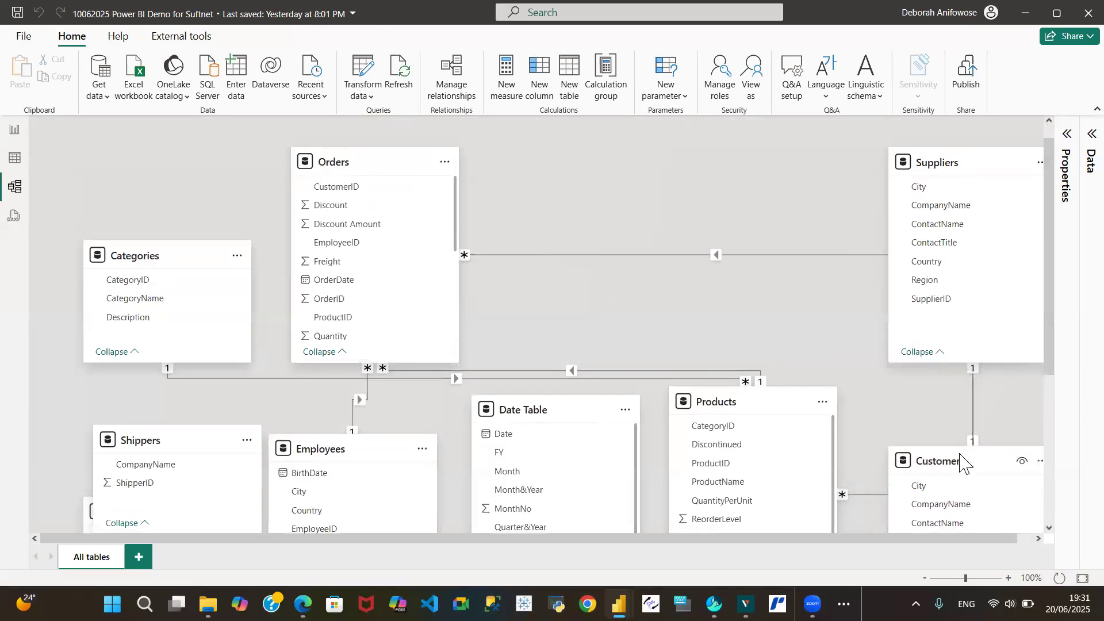
pyautogui.moveTo(971, 163); pyautogui.dragTo(884, 173)
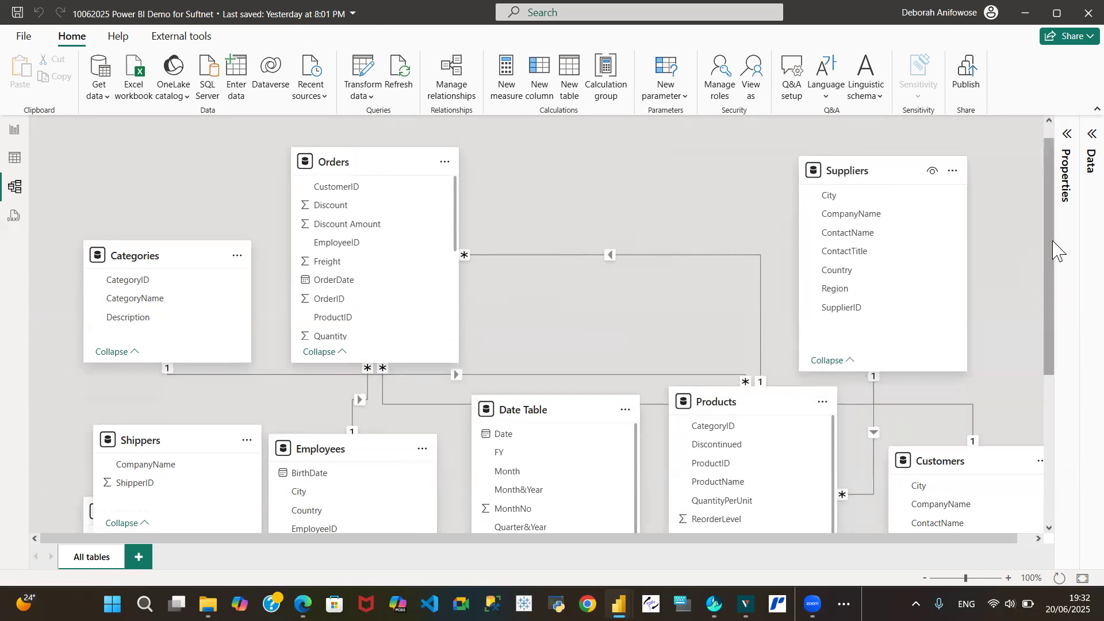
# Reposition the Shippers, Regions, Employees and Date Table cards lower in the diagram
pyautogui.moveTo(1054, 243); pyautogui.dragTo(1067, 364)
pyautogui.moveTo(709, 183); pyautogui.dragTo(700, 269)
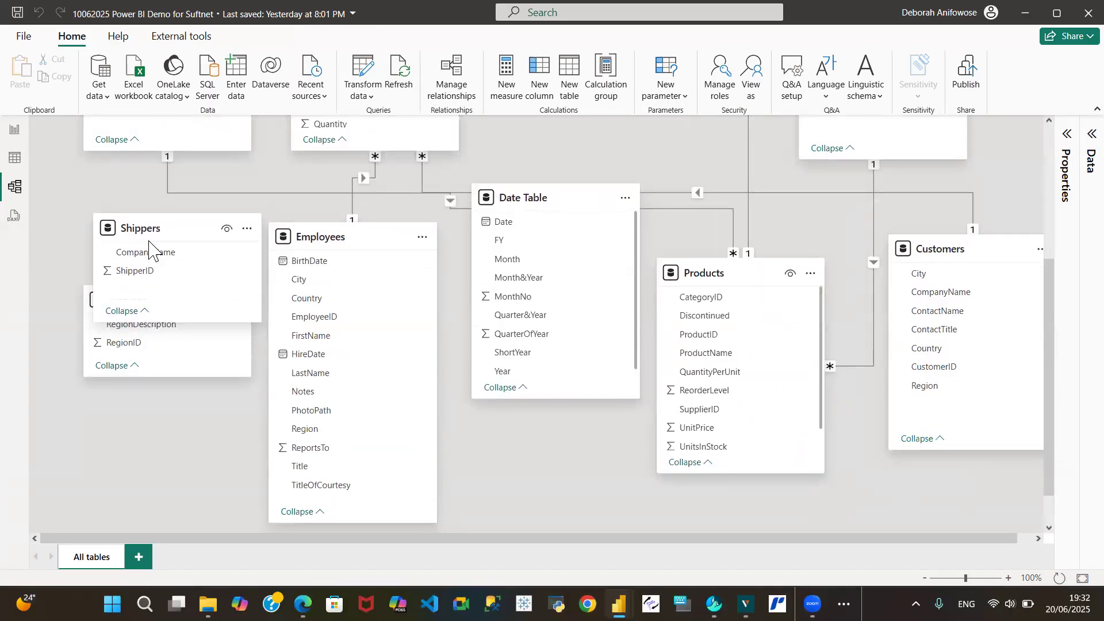
pyautogui.moveTo(150, 229); pyautogui.dragTo(181, 195)
pyautogui.moveTo(117, 307); pyautogui.dragTo(116, 398)
pyautogui.moveTo(347, 239); pyautogui.dragTo(395, 276)
pyautogui.moveTo(521, 197); pyautogui.dragTo(571, 190)
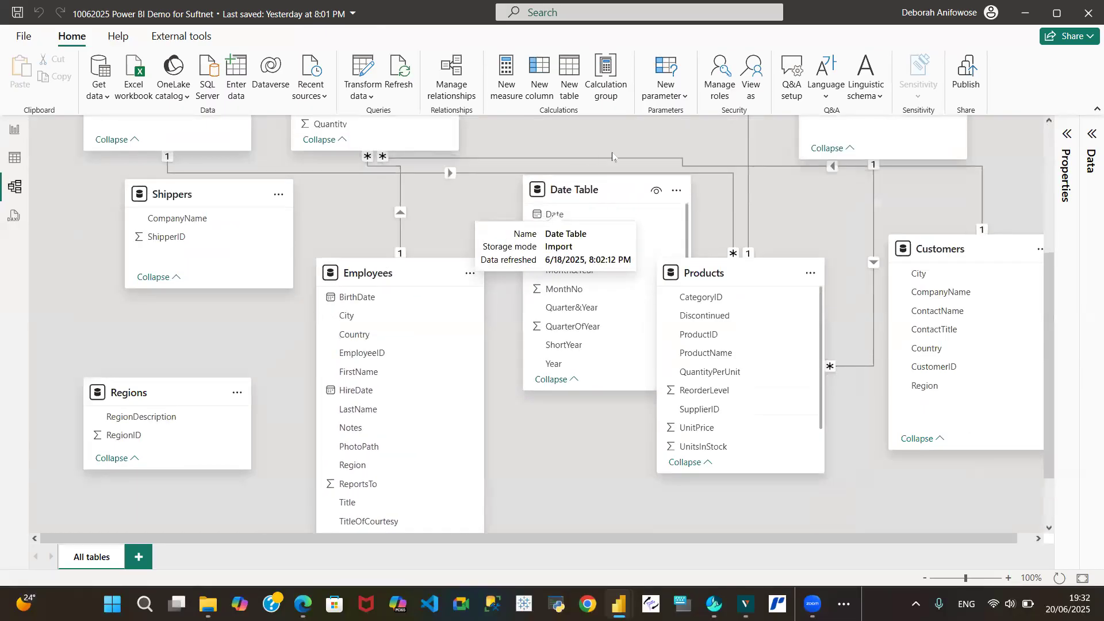
# Delete the relationship between the Orders and Products tables
pyautogui.scroll(5, 1045, 275)
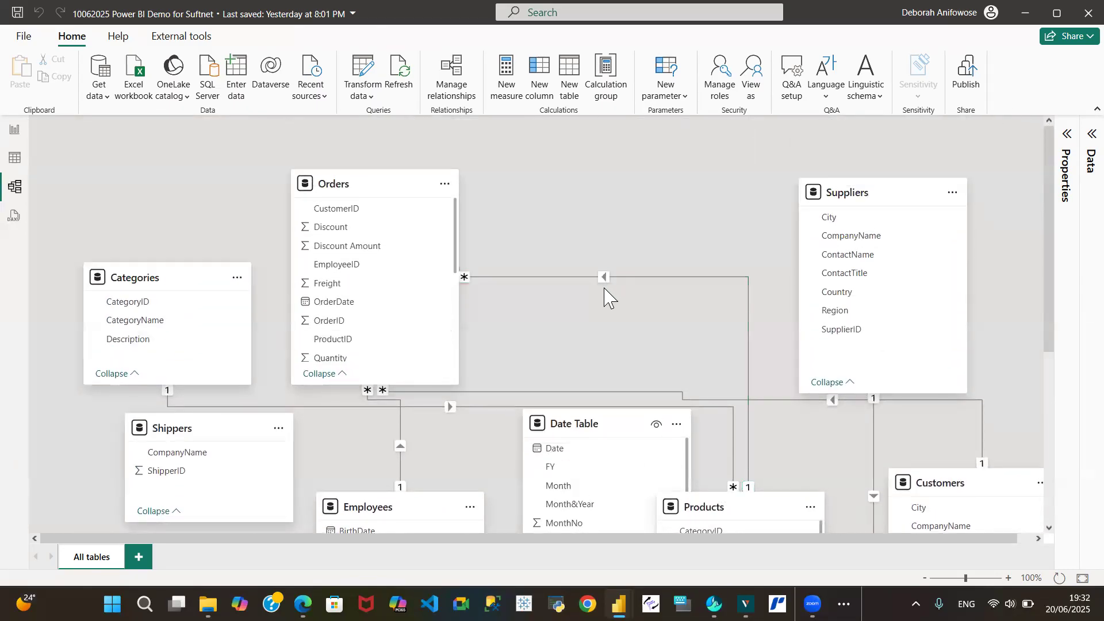
pyautogui.rightClick(606, 281)
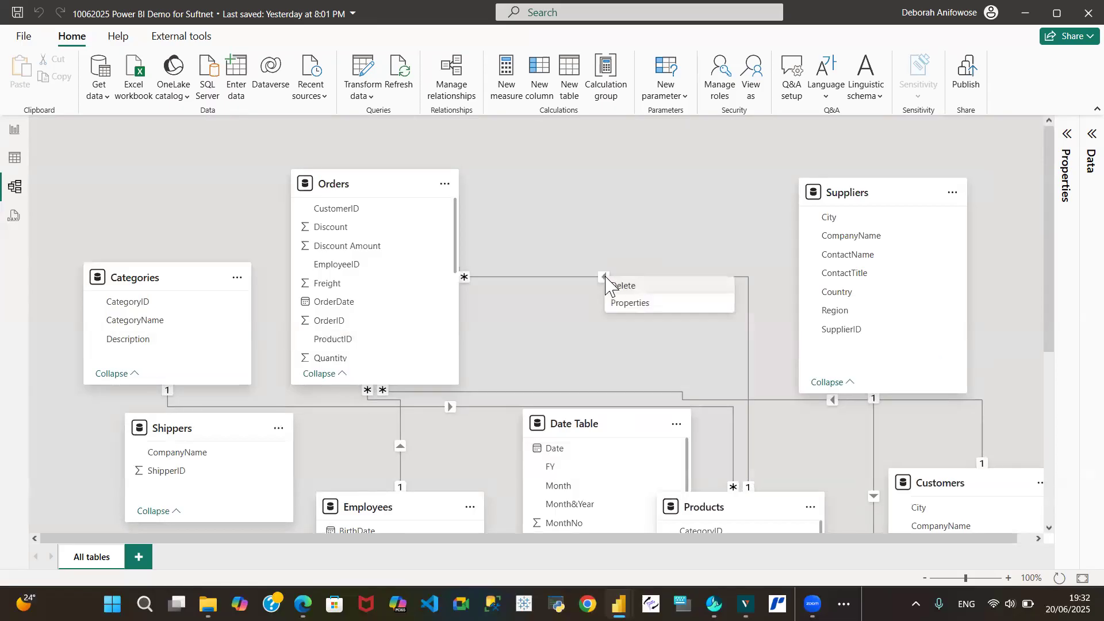
pyautogui.click(640, 285)
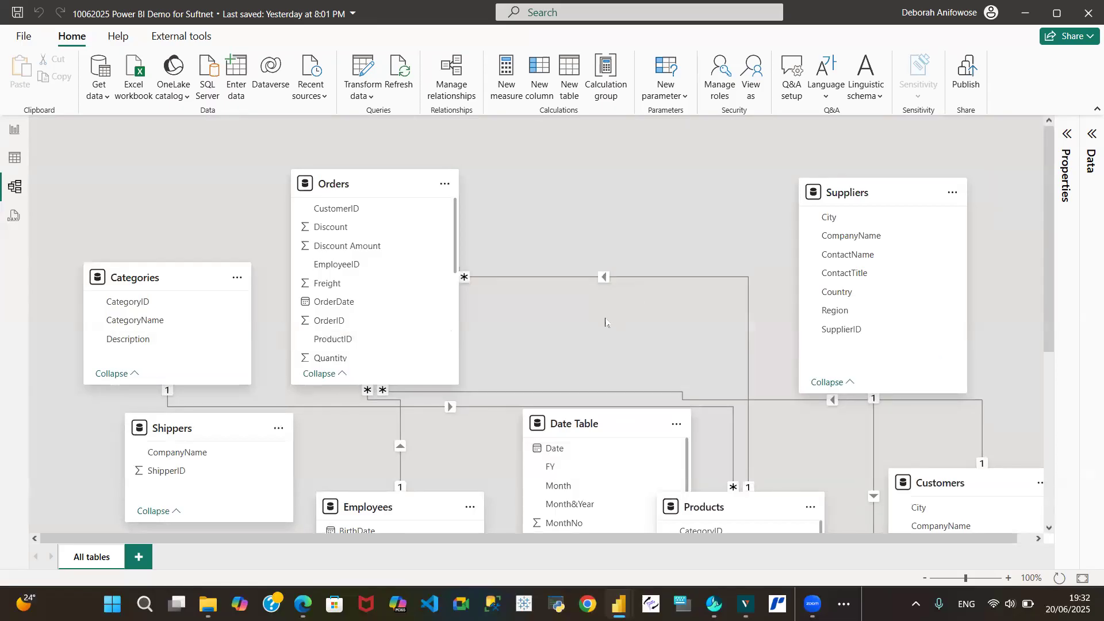
pyautogui.click(640, 348)
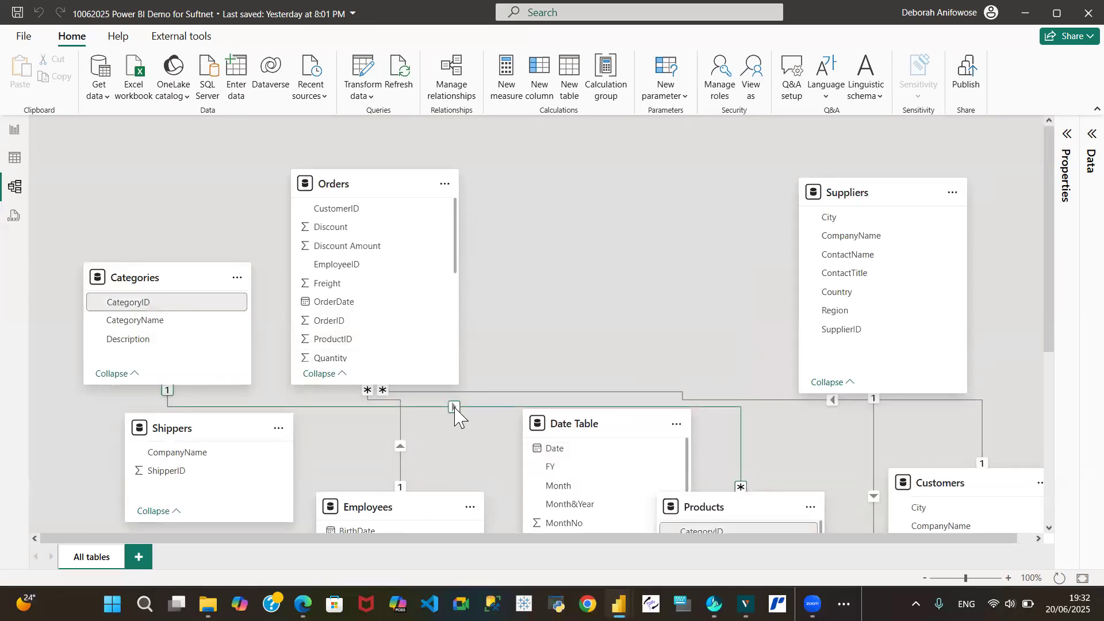
# Delete the relationship between the Categories and Products tables
pyautogui.rightClick(452, 408)
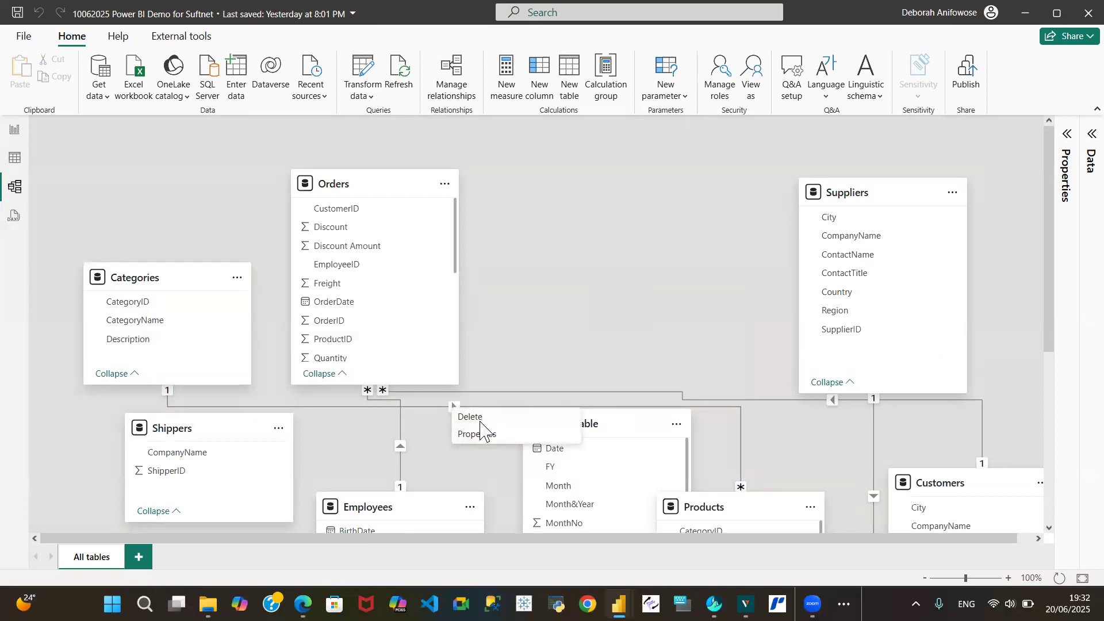
pyautogui.click(470, 417)
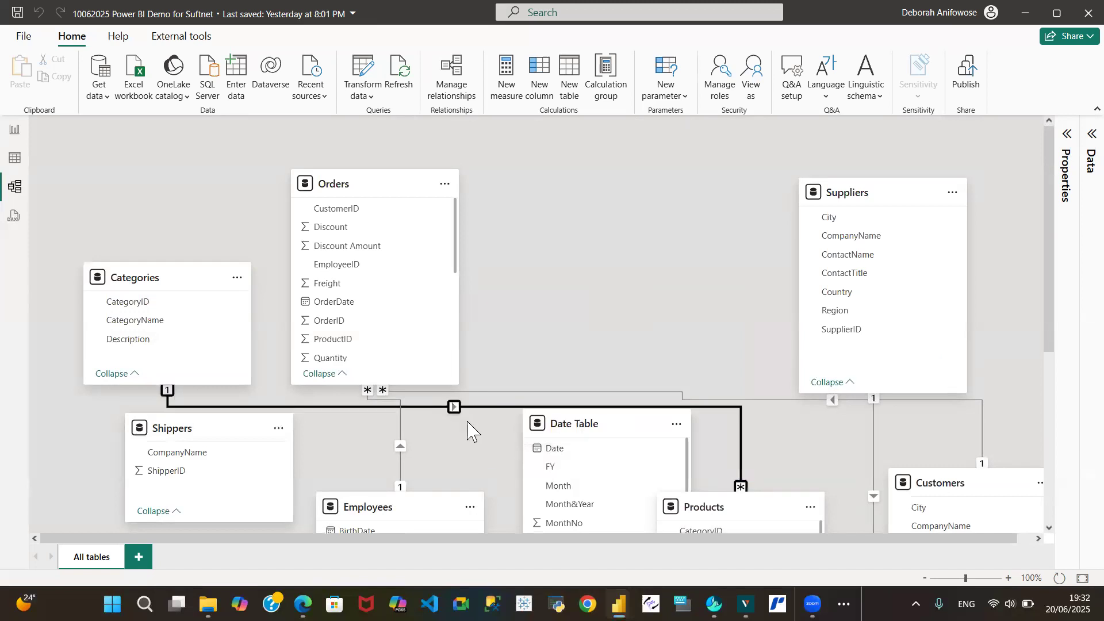
pyautogui.click(629, 360)
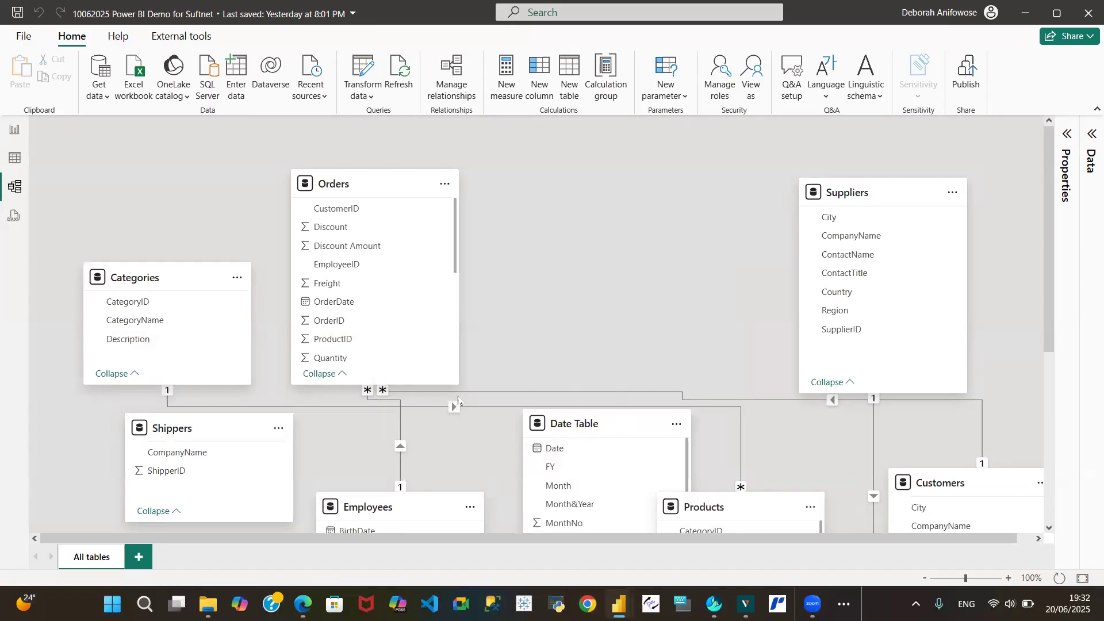
# Delete the relationship between the Employees and Orders tables
pyautogui.rightClick(386, 441)
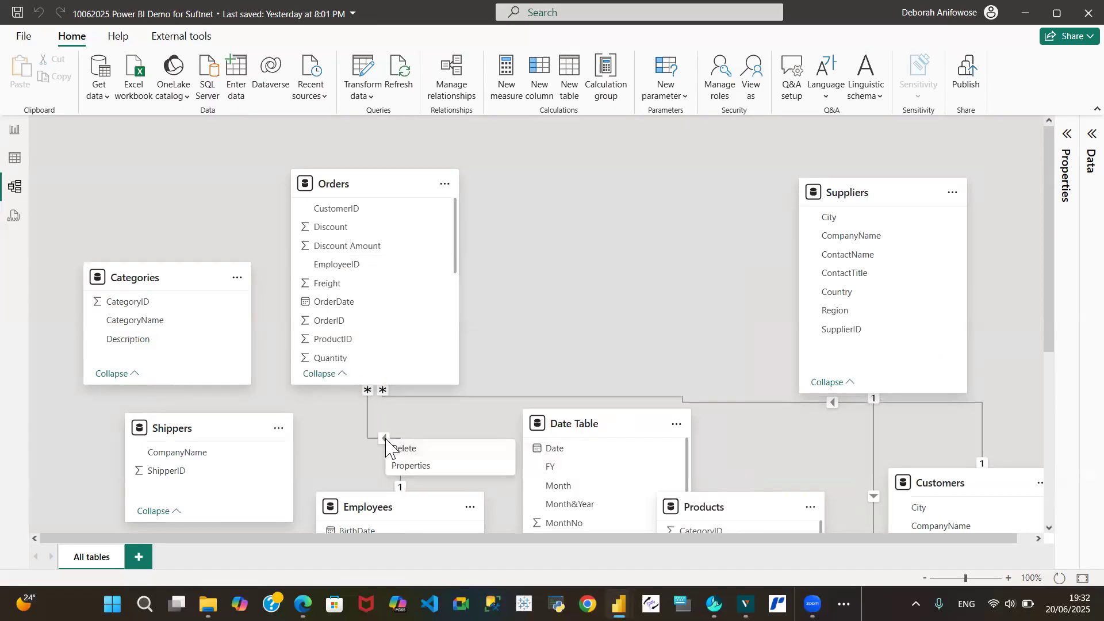
pyautogui.click(433, 454)
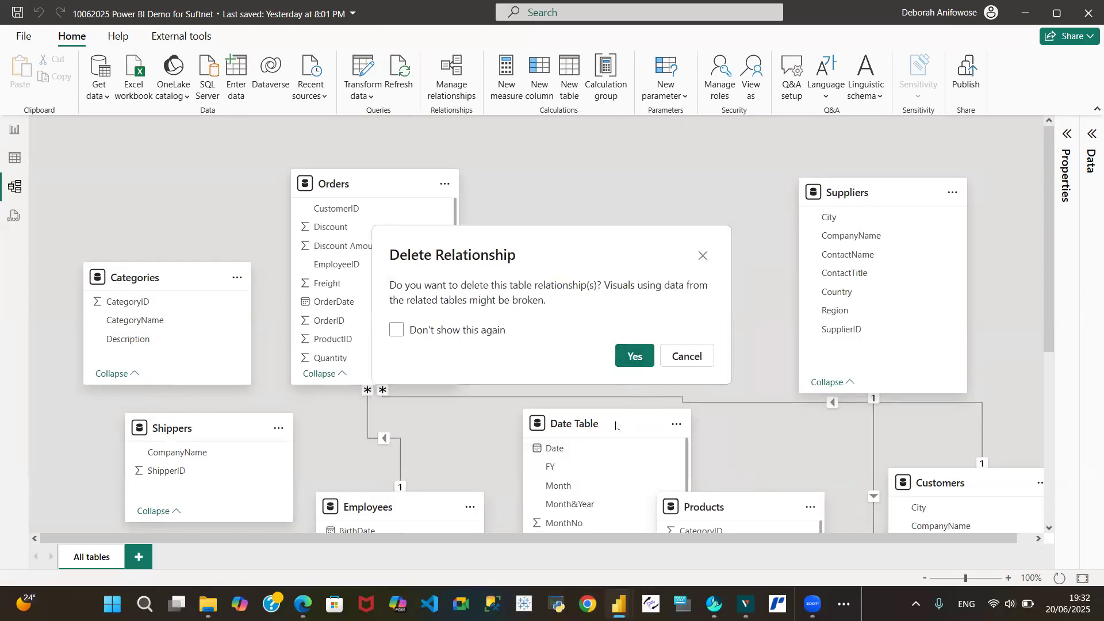
pyautogui.click(634, 359)
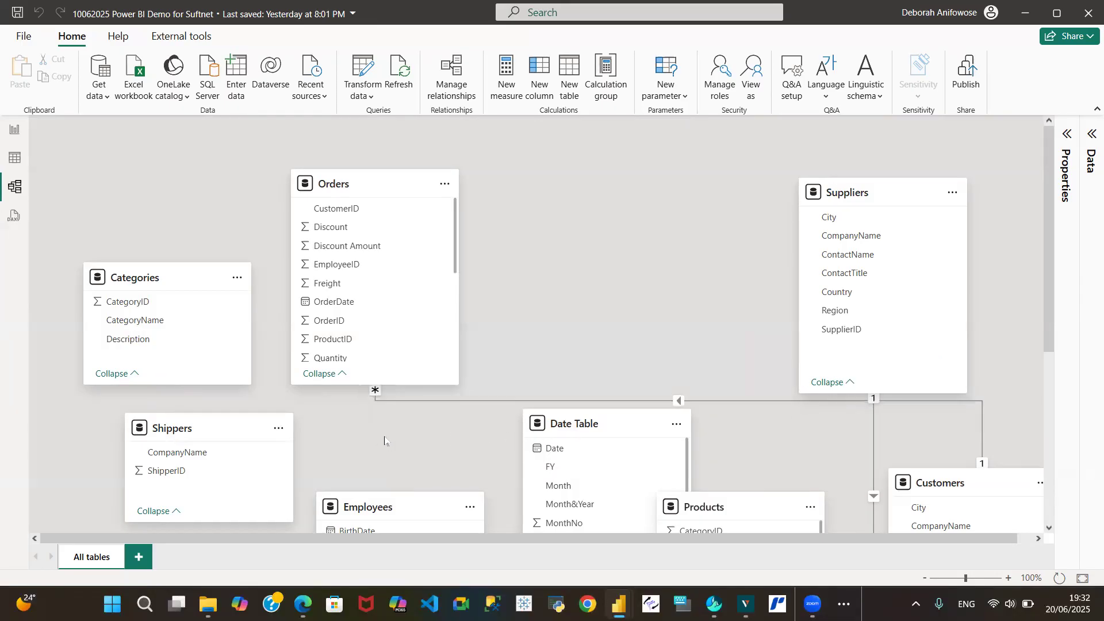
# Delete the relationship between the Orders and Customers tables
pyautogui.rightClick(674, 401)
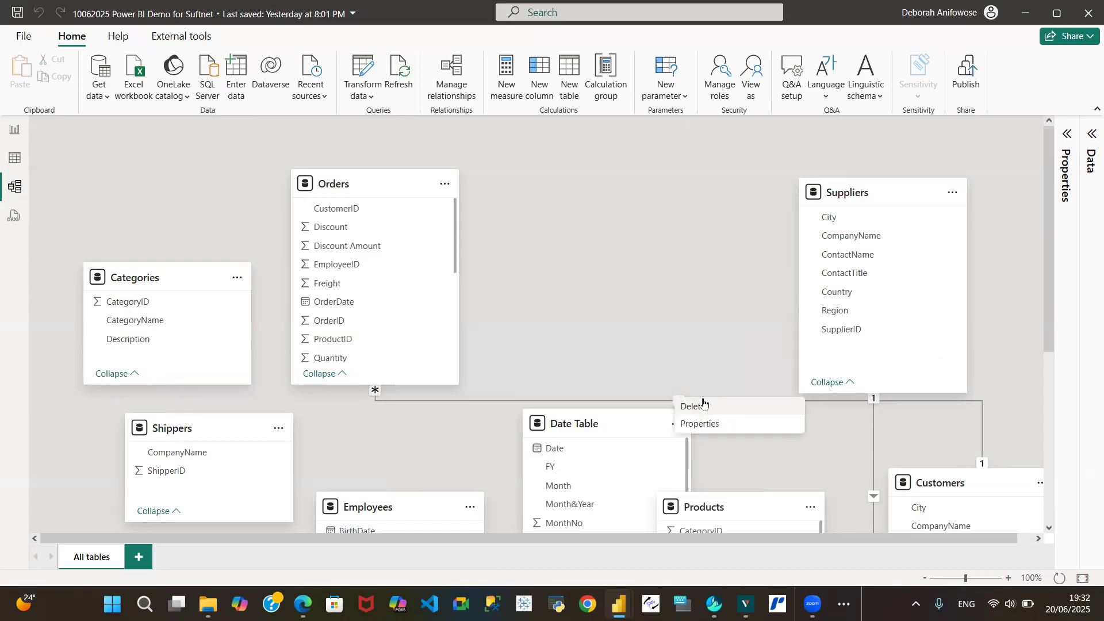
pyautogui.click(702, 404)
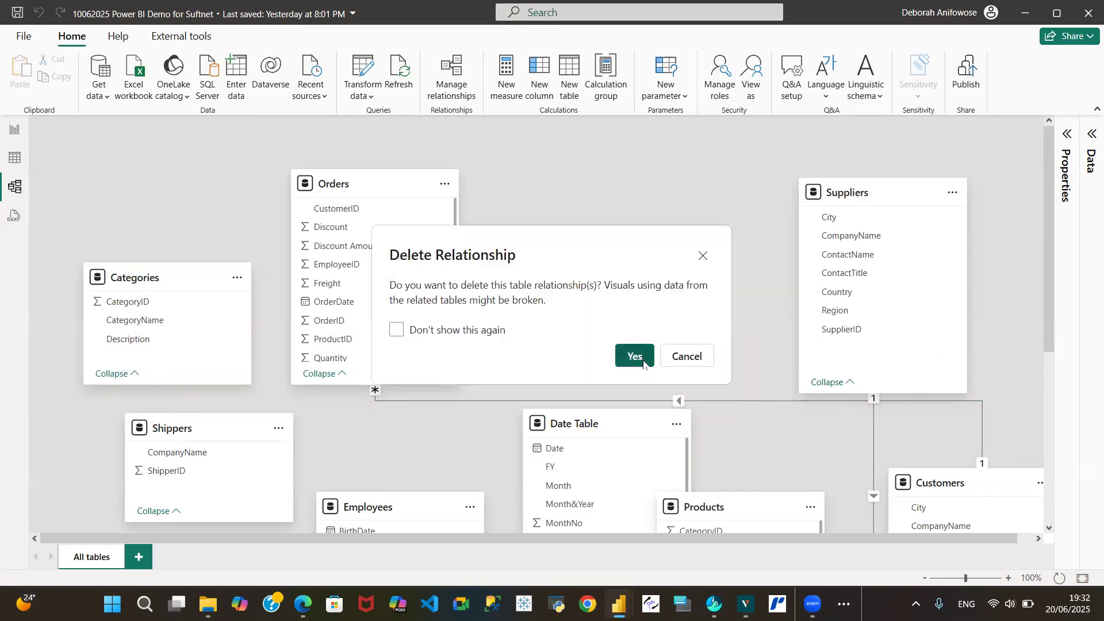
pyautogui.click(634, 356)
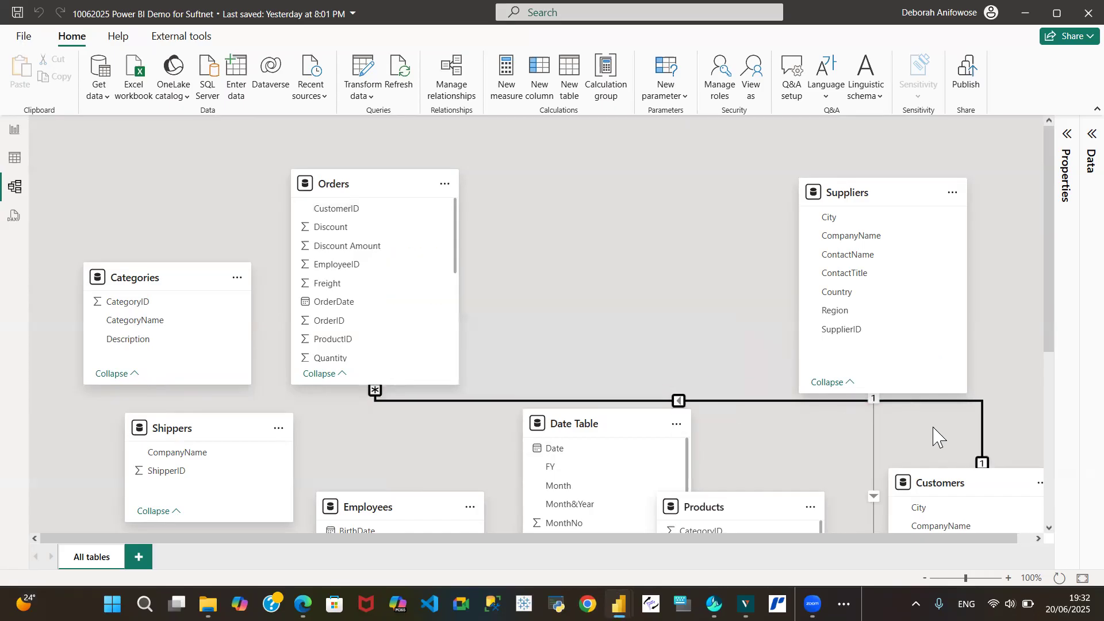
# Delete the relationship between the Suppliers and Products tables
pyautogui.rightClick(875, 497)
pyautogui.click(894, 505)
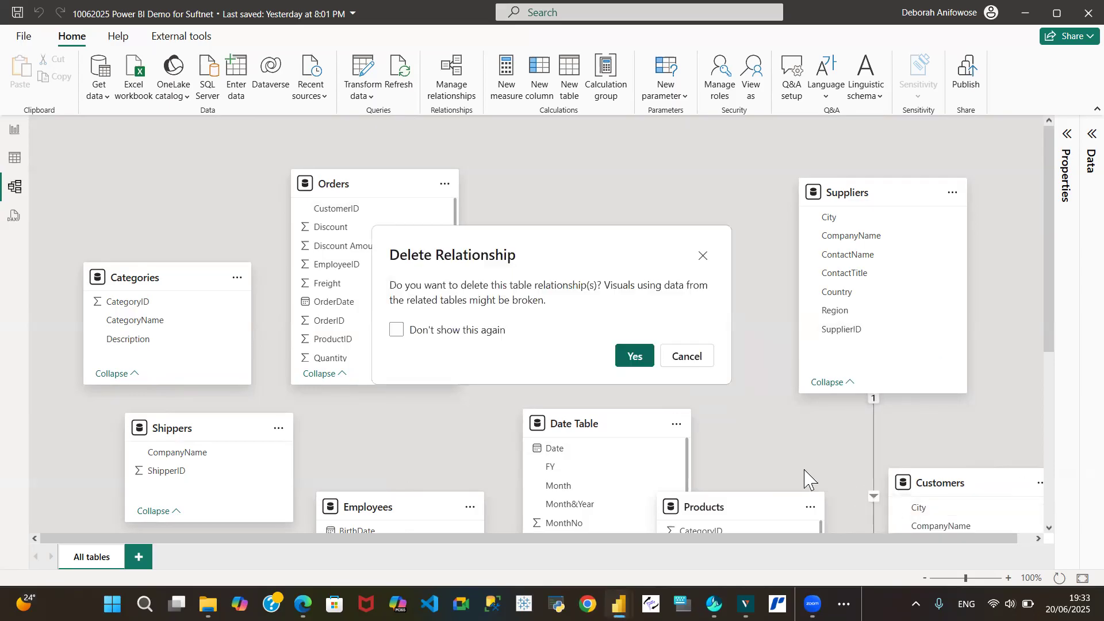
pyautogui.click(651, 366)
# Move the Customers table up into the top row between Orders and Suppliers
pyautogui.moveTo(1062, 315); pyautogui.dragTo(1064, 349)
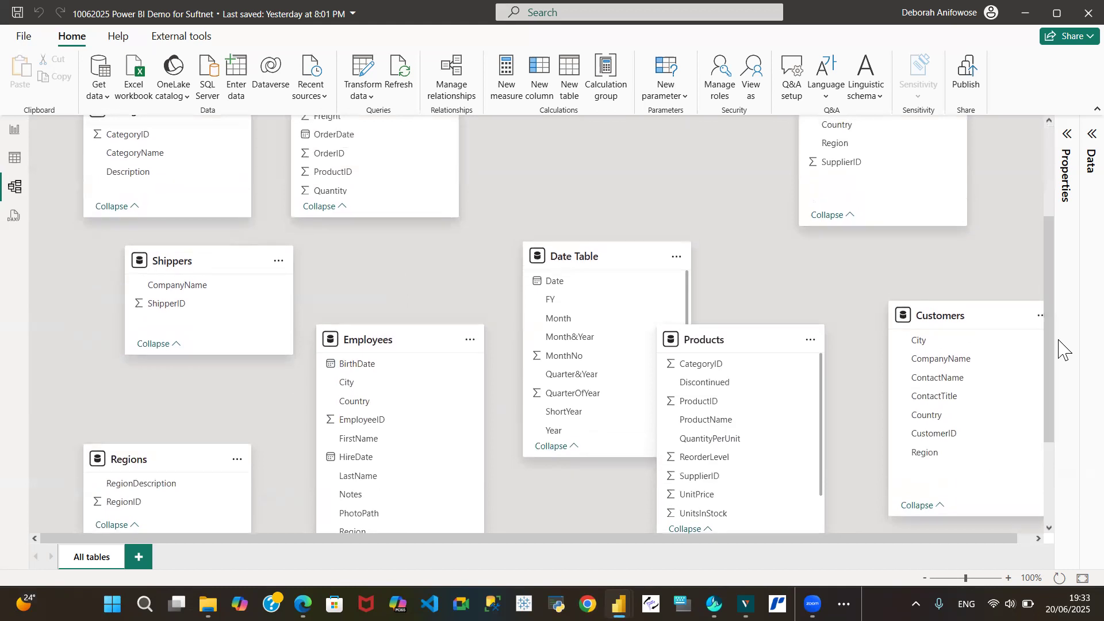
pyautogui.moveTo(934, 542); pyautogui.dragTo(1014, 549)
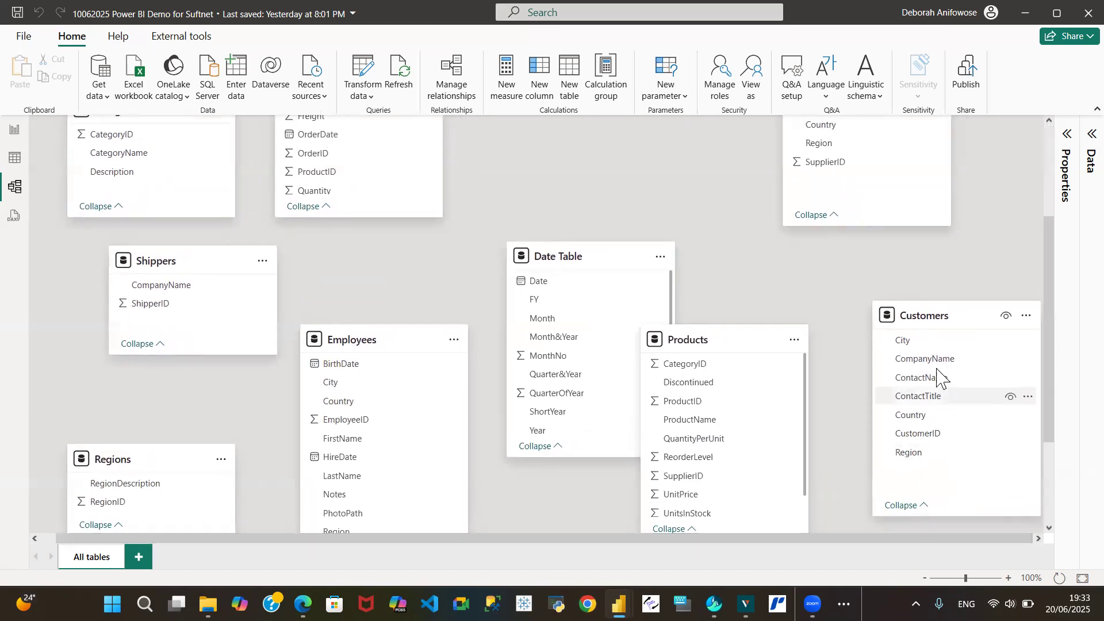
pyautogui.moveTo(940, 318); pyautogui.dragTo(600, 106)
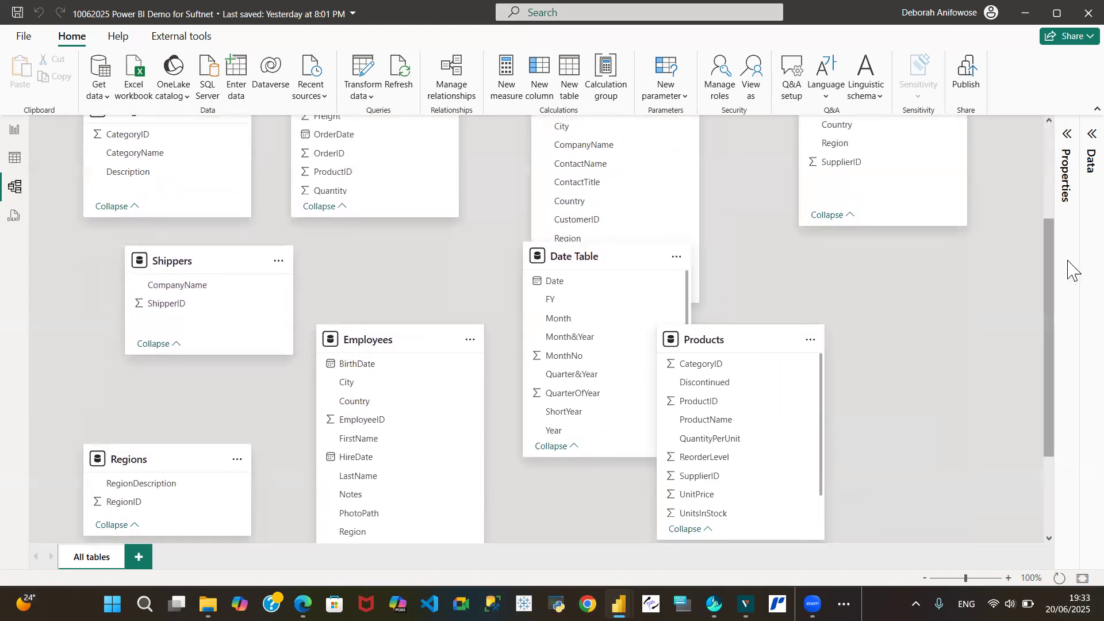
pyautogui.moveTo(1047, 296); pyautogui.dragTo(983, 169)
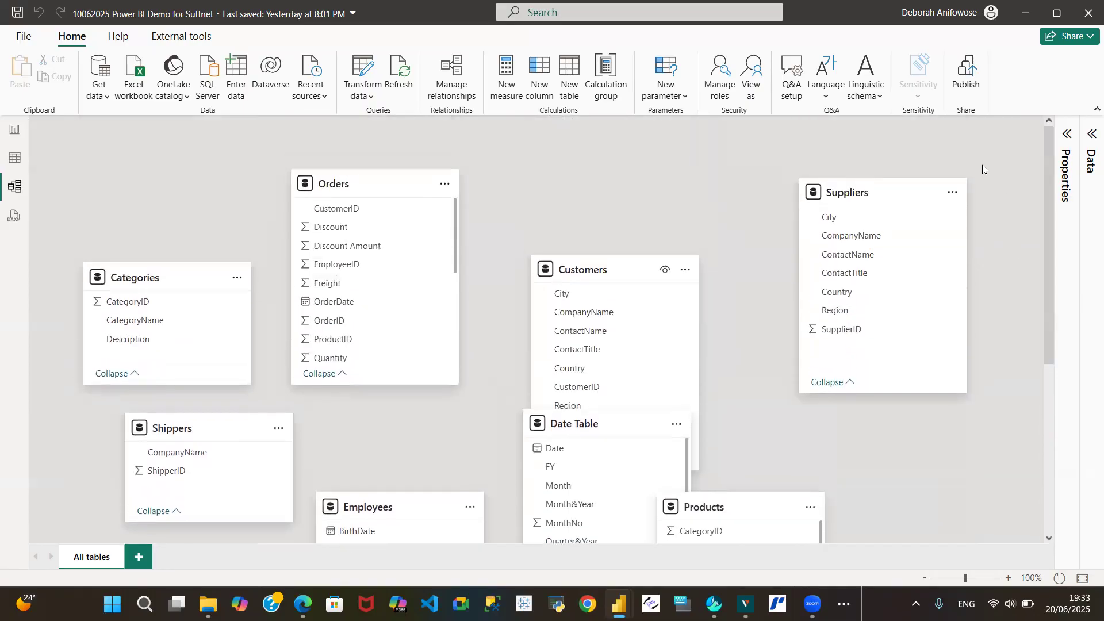
pyautogui.moveTo(599, 263); pyautogui.dragTo(623, 178)
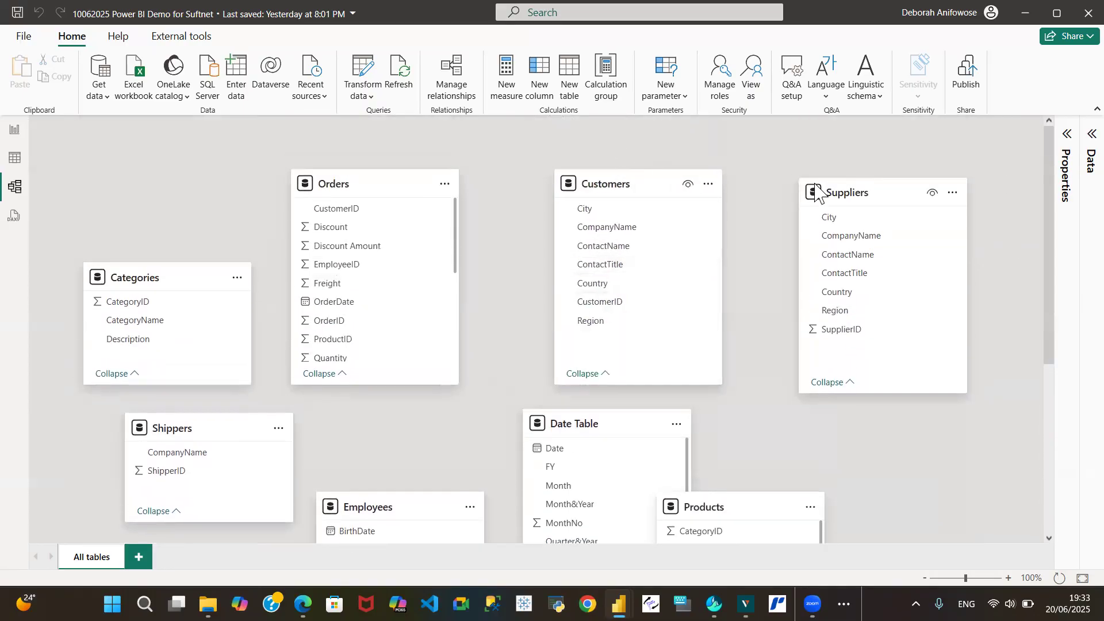
# Shift the Suppliers, Customers and Orders tables right along the top row
pyautogui.moveTo(853, 191); pyautogui.dragTo(920, 190)
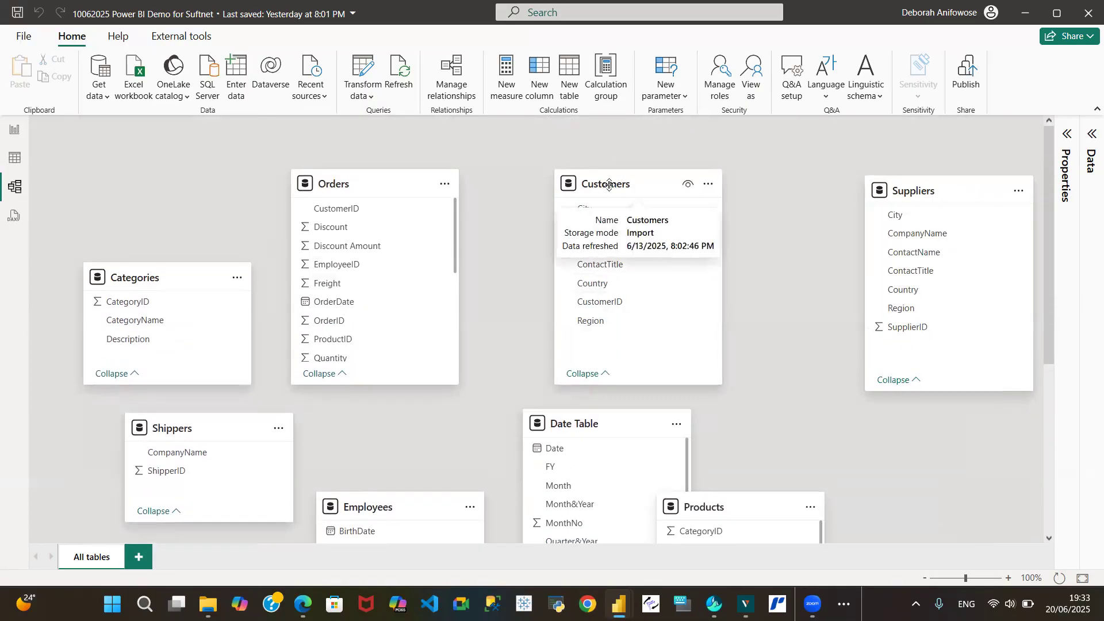
pyautogui.moveTo(604, 184); pyautogui.dragTo(731, 179)
pyautogui.moveTo(348, 184); pyautogui.dragTo(509, 184)
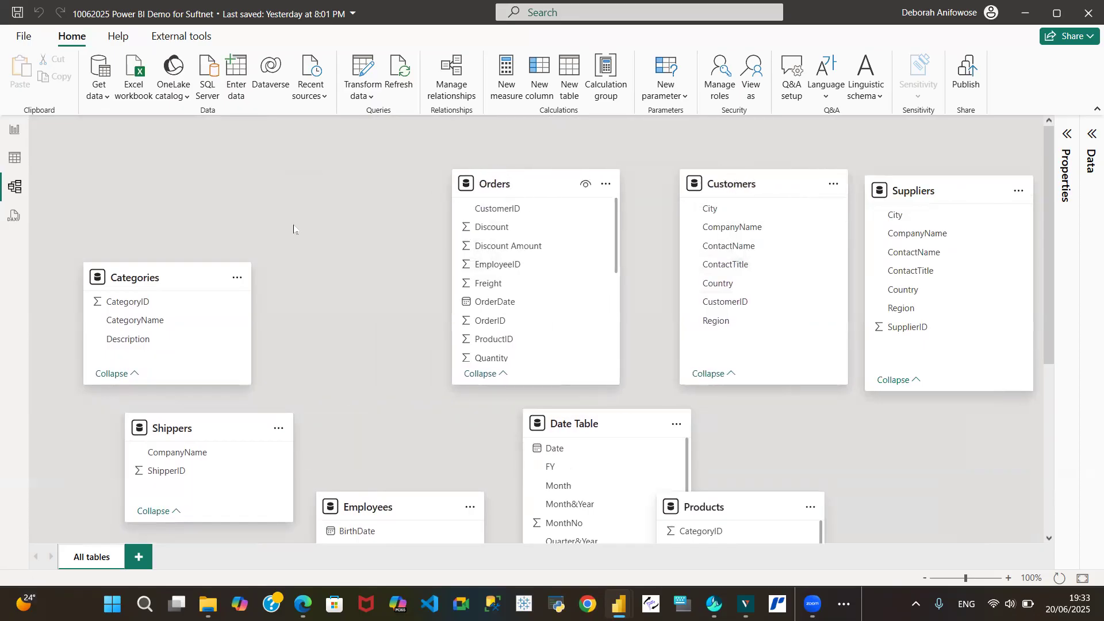
# Move Categories into the top row, lengthen its card, and raise Shippers beneath it
pyautogui.moveTo(209, 271); pyautogui.dragTo(304, 177)
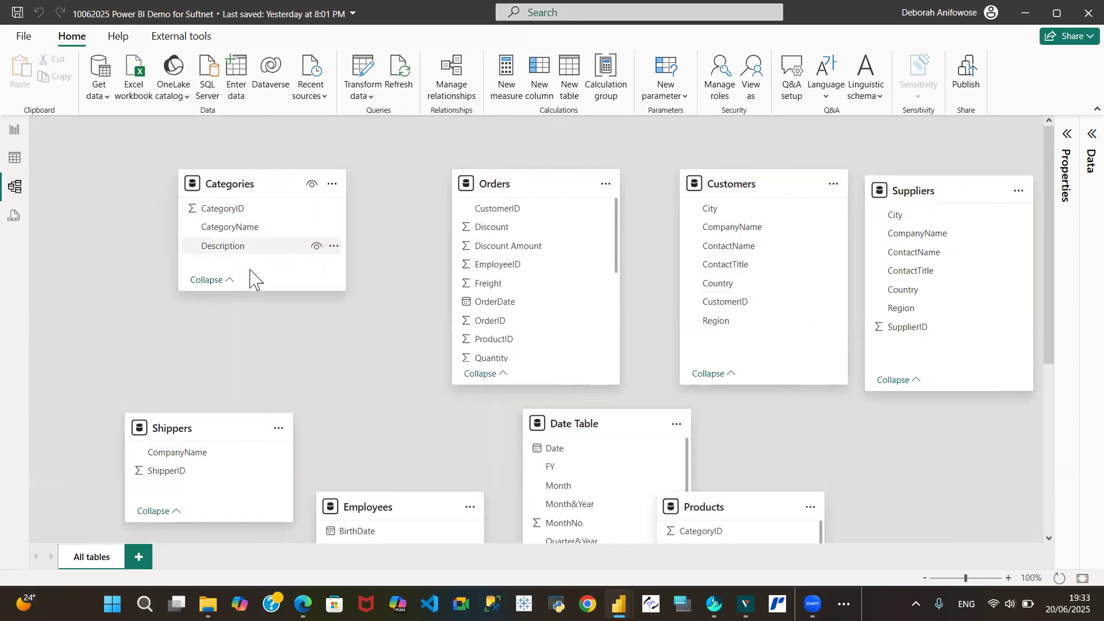
pyautogui.moveTo(270, 292); pyautogui.dragTo(273, 330)
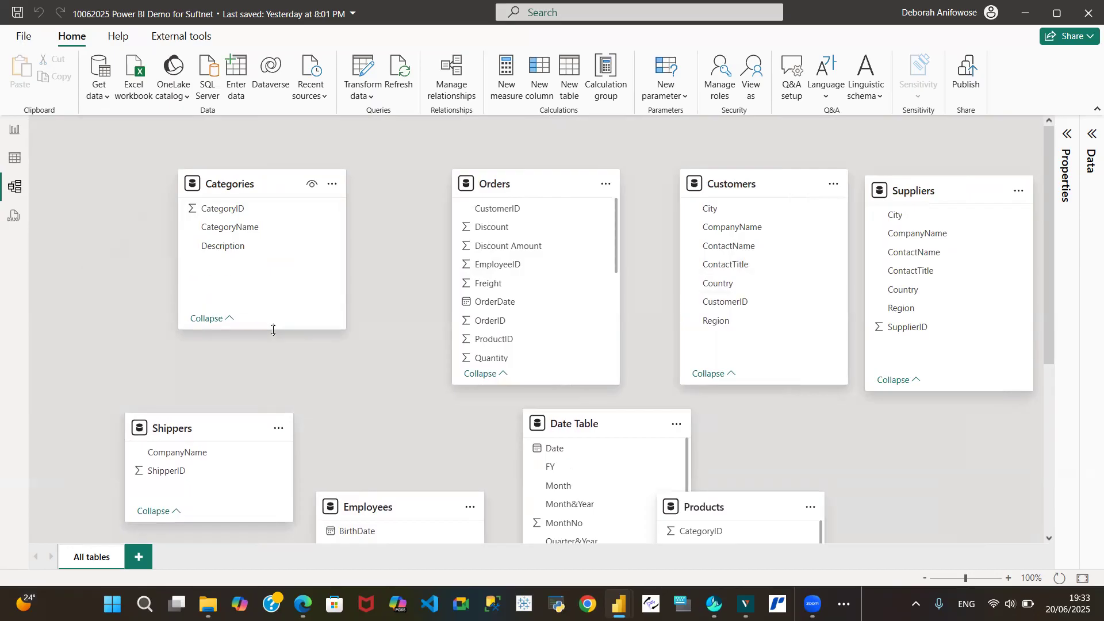
pyautogui.moveTo(180, 428); pyautogui.dragTo(230, 382)
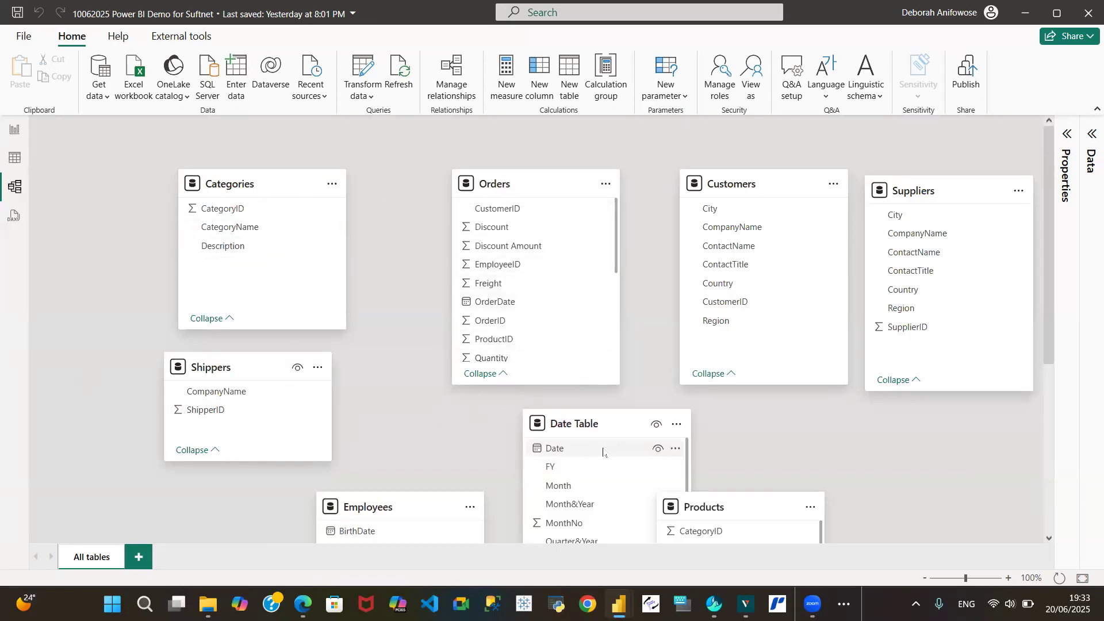
# Rearrange the lower tables, moving Date Table right, Employees left under Shippers, and Orders down into the middle
pyautogui.moveTo(618, 432); pyautogui.dragTo(781, 420)
pyautogui.moveTo(390, 509); pyautogui.dragTo(219, 478)
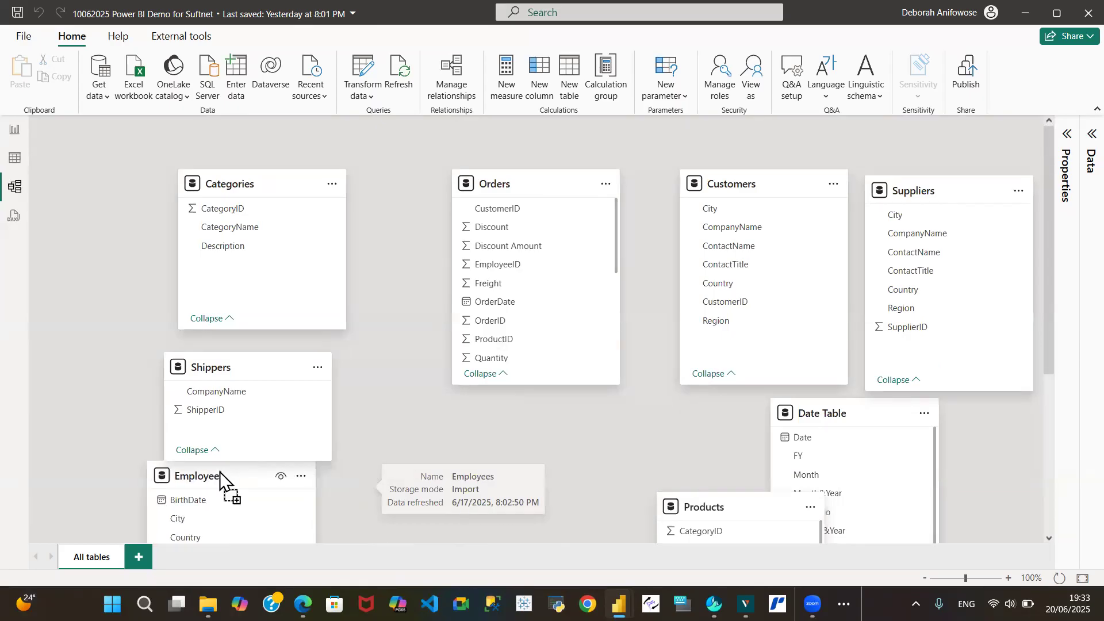
pyautogui.moveTo(528, 185); pyautogui.dragTo(554, 417)
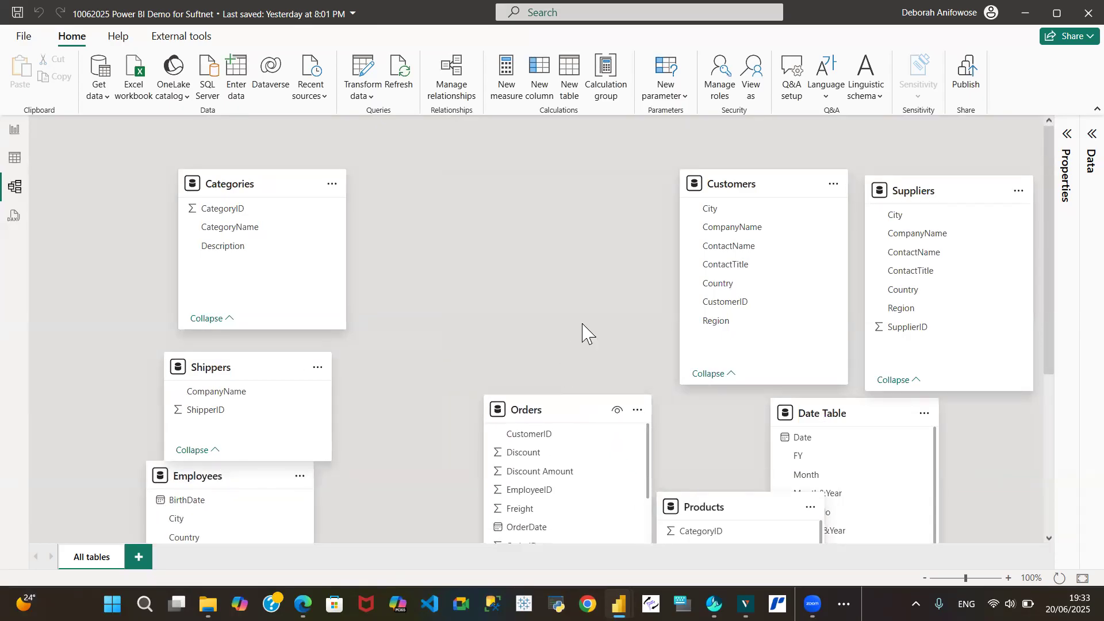
# Shift the Customers and Suppliers tables left to close the gap in the top row
pyautogui.moveTo(690, 197); pyautogui.dragTo(459, 197)
pyautogui.moveTo(933, 192); pyautogui.dragTo(794, 178)
# Reposition Regions beside Date Table, Products below Orders, and Employees lower in the diagram
pyautogui.moveTo(1055, 308); pyautogui.dragTo(1072, 443)
pyautogui.moveTo(696, 251); pyautogui.dragTo(568, 411)
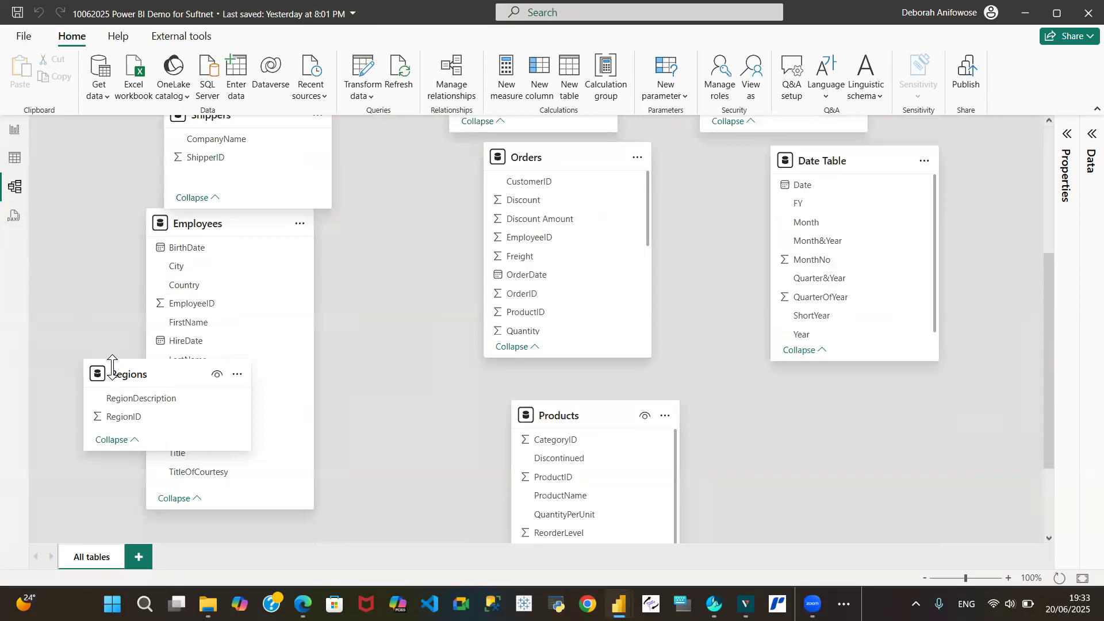
pyautogui.moveTo(113, 367); pyautogui.dragTo(801, 404)
pyautogui.moveTo(574, 412); pyautogui.dragTo(433, 393)
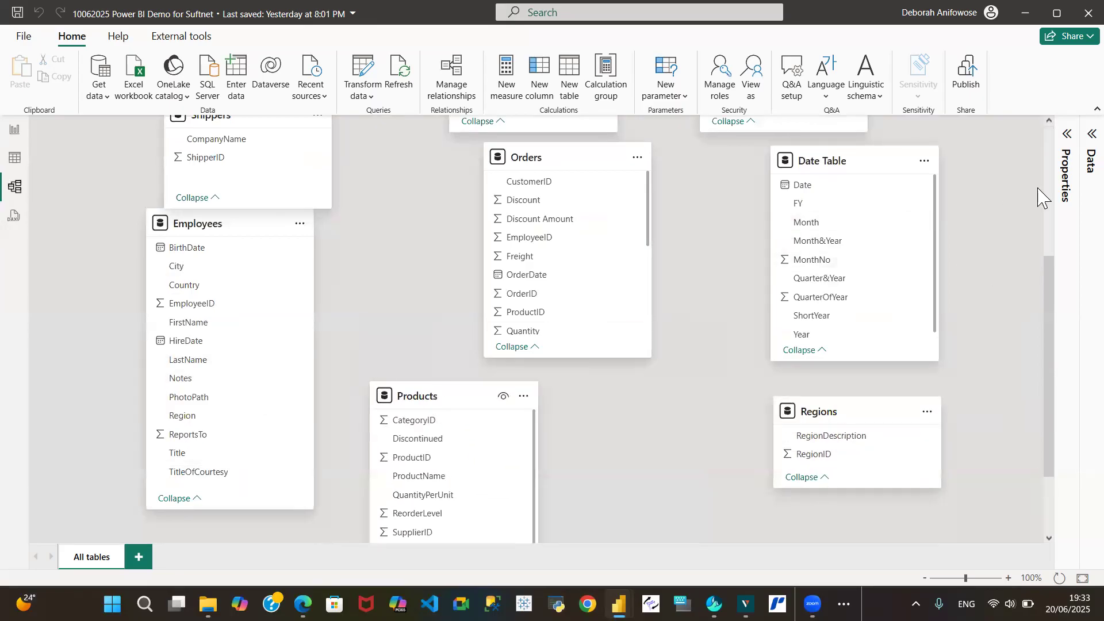
pyautogui.moveTo(207, 219); pyautogui.dragTo(223, 313)
# Shift the Suppliers and Customers tables right along the top row
pyautogui.moveTo(1048, 313); pyautogui.dragTo(1053, 189)
pyautogui.moveTo(739, 182); pyautogui.dragTo(813, 188)
pyautogui.moveTo(538, 180); pyautogui.dragTo(587, 181)
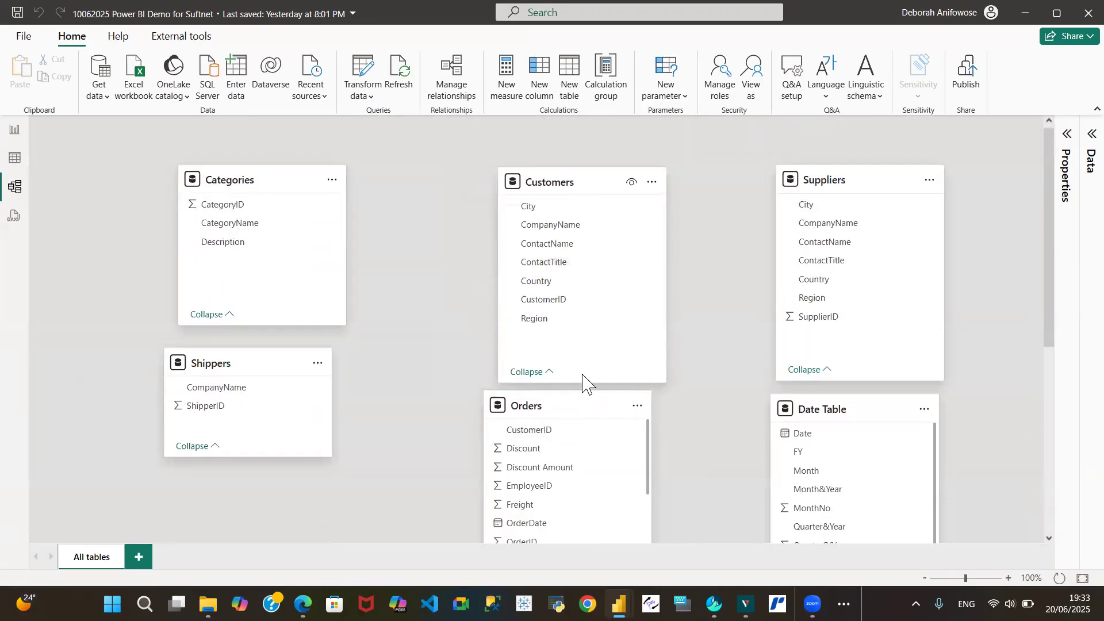
# Shorten the Customers and Suppliers cards and raise Date Table beneath Suppliers
pyautogui.moveTo(583, 381); pyautogui.dragTo(582, 345)
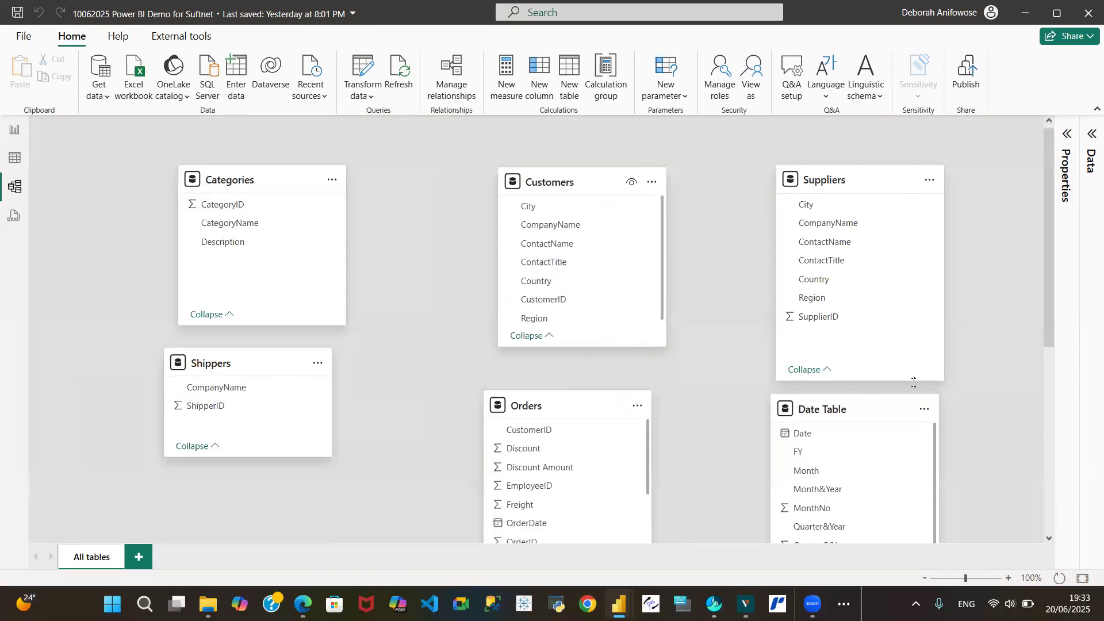
pyautogui.moveTo(898, 379); pyautogui.dragTo(891, 350)
pyautogui.moveTo(821, 413); pyautogui.dragTo(818, 376)
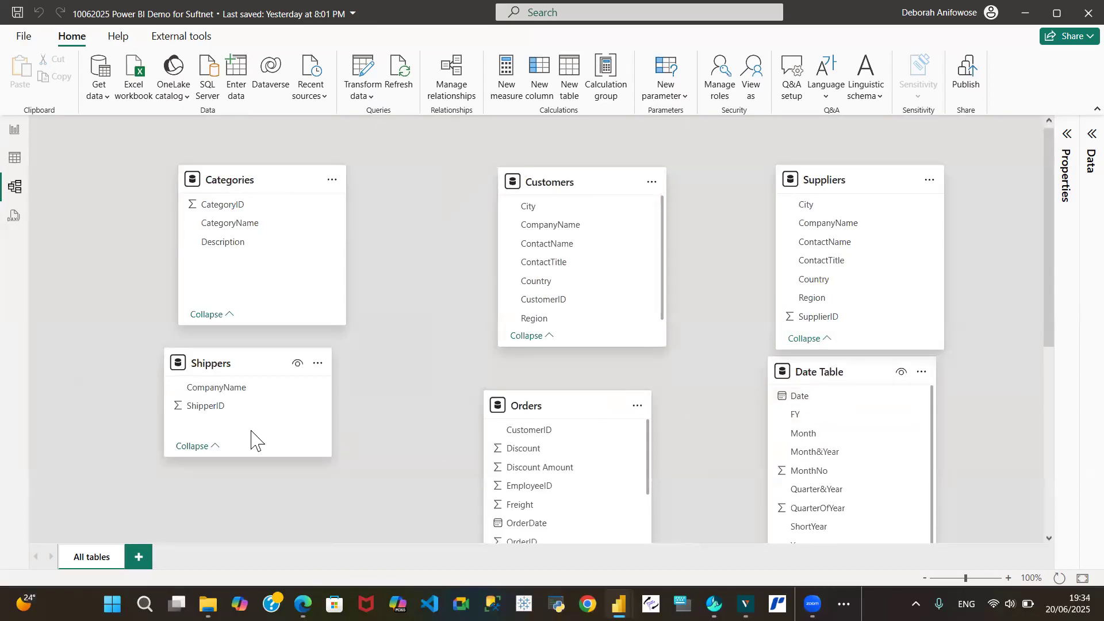
# Place Employees directly beneath Categories and move Shippers and Products toward the centre of the diagram
pyautogui.moveTo(227, 364); pyautogui.dragTo(278, 372)
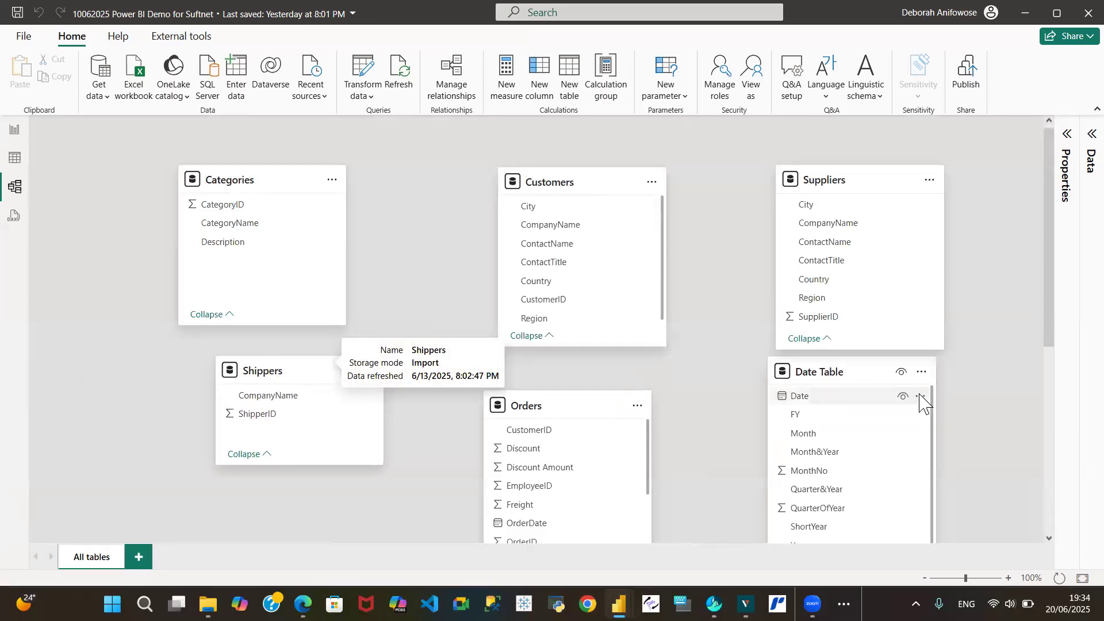
pyautogui.moveTo(1045, 308); pyautogui.dragTo(1045, 409)
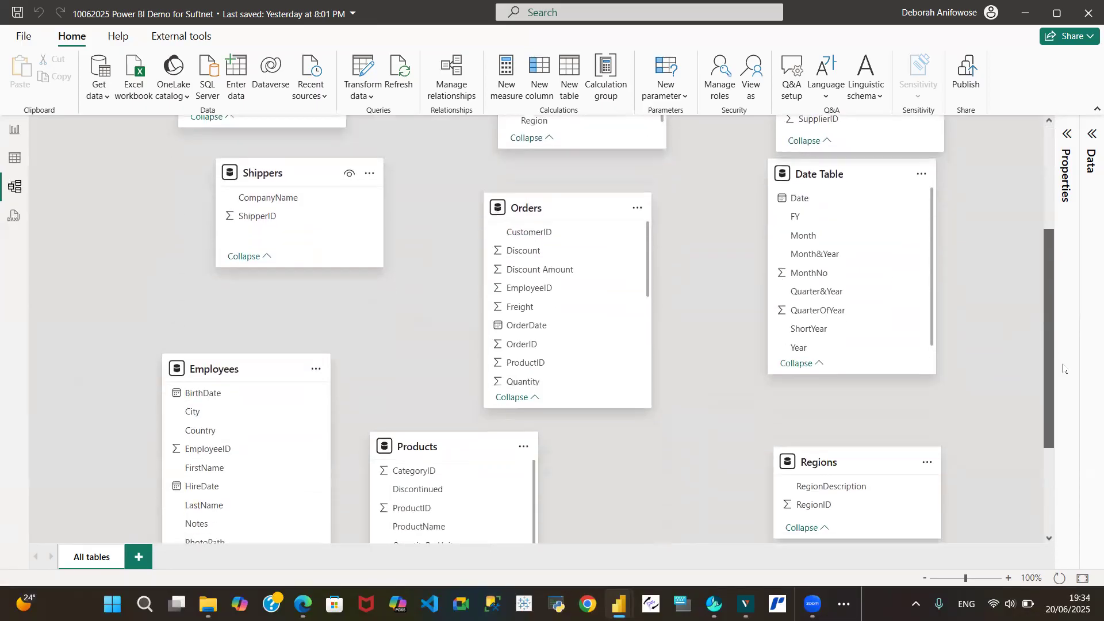
pyautogui.moveTo(229, 366); pyautogui.dragTo(294, 295)
pyautogui.moveTo(409, 447); pyautogui.dragTo(567, 431)
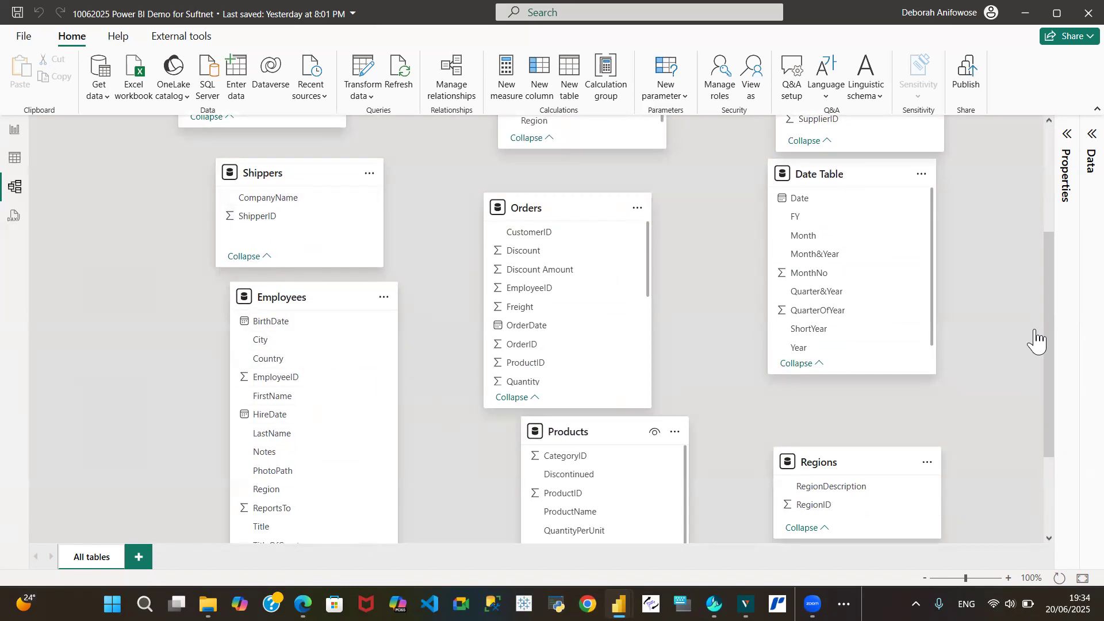
pyautogui.moveTo(1051, 328); pyautogui.dragTo(1051, 271)
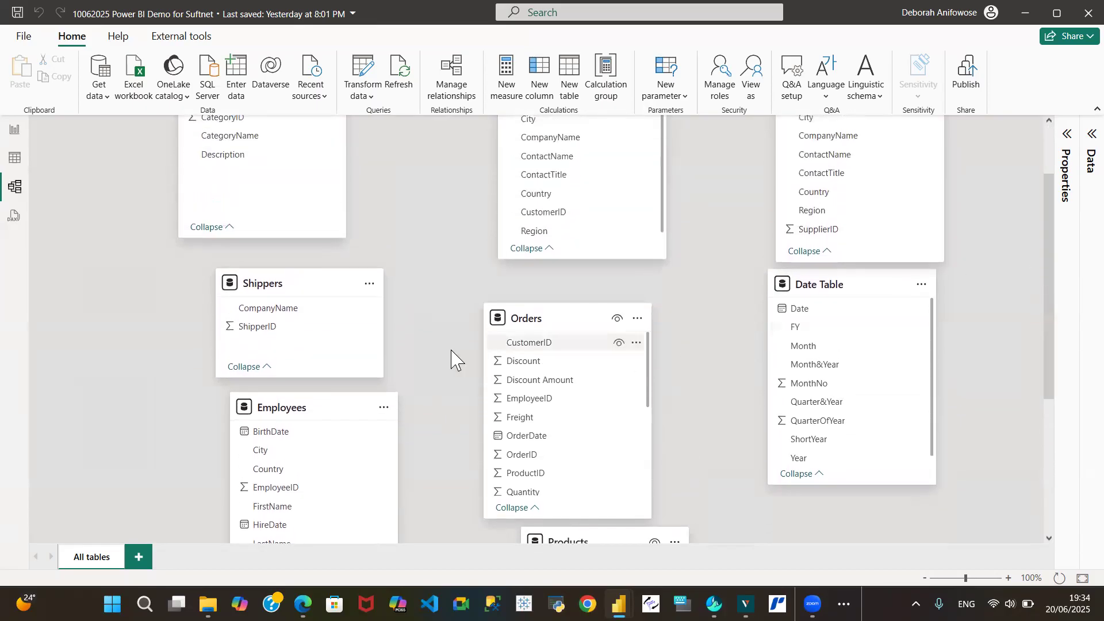
pyautogui.moveTo(283, 292); pyautogui.dragTo(386, 475)
pyautogui.moveTo(288, 348); pyautogui.dragTo(253, 276)
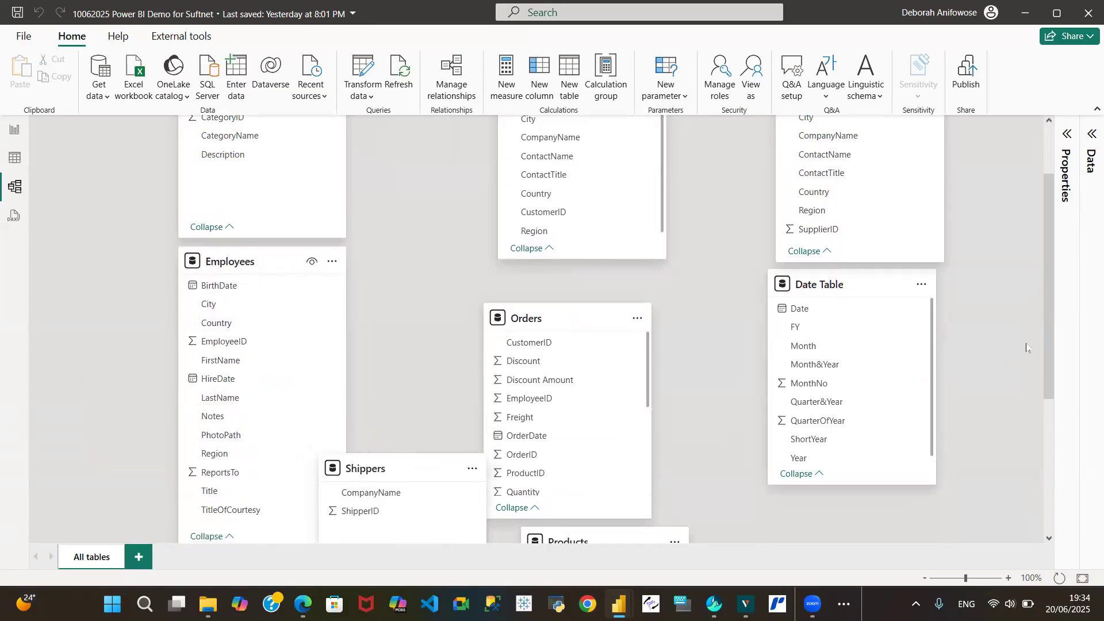
# Lower Shippers below Employees and shift the Regions and Date Table cards right
pyautogui.moveTo(1046, 320); pyautogui.dragTo(1046, 405)
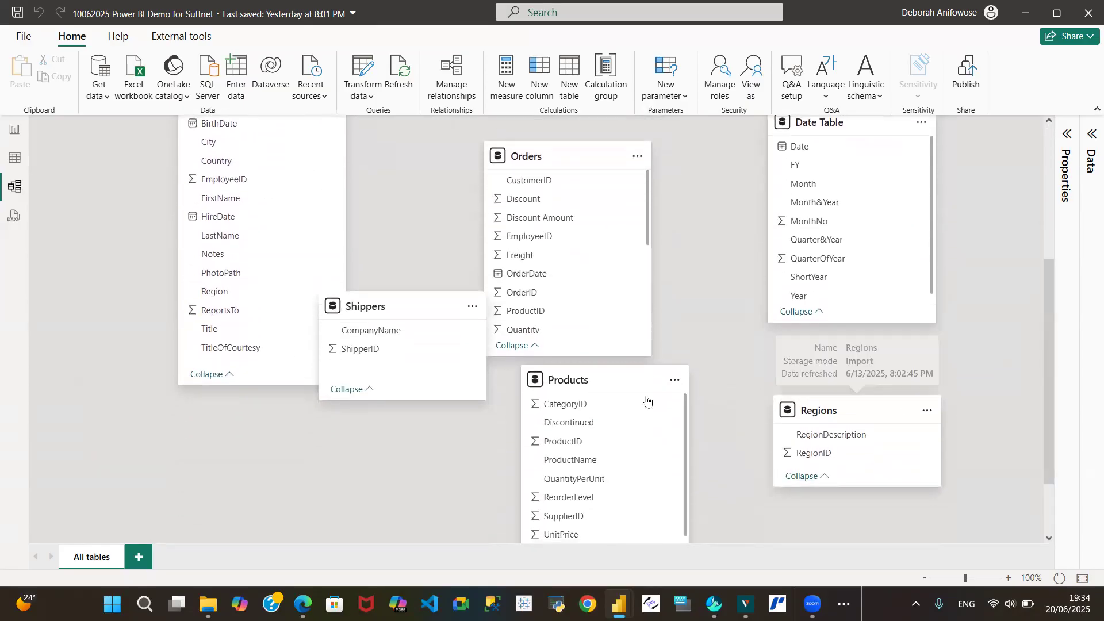
pyautogui.moveTo(371, 306); pyautogui.dragTo(350, 418)
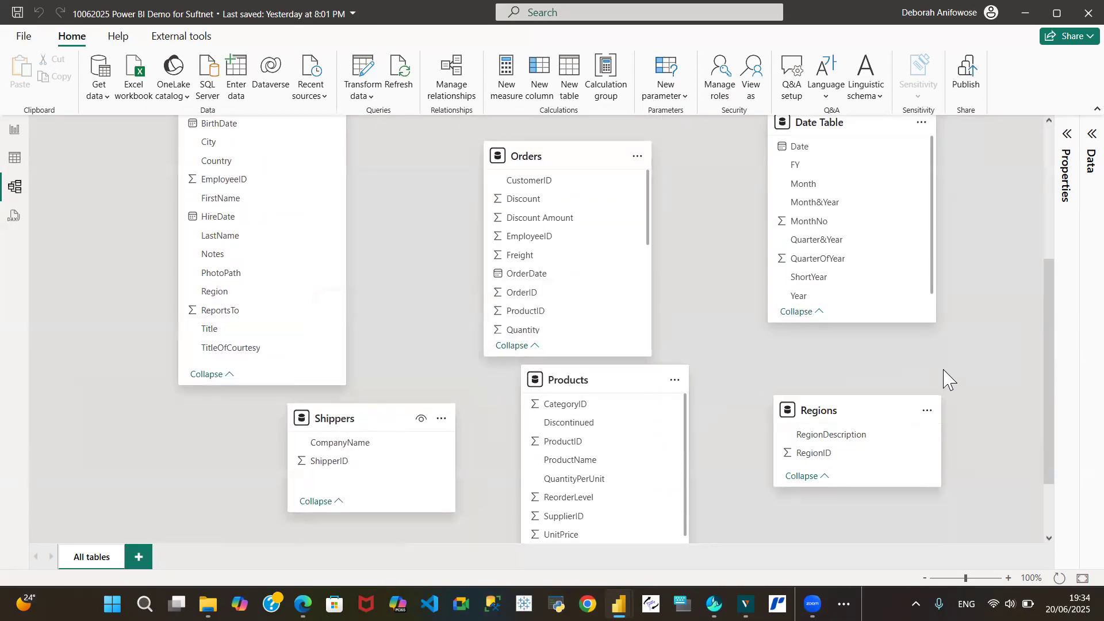
pyautogui.moveTo(833, 410); pyautogui.dragTo(883, 389)
pyautogui.moveTo(1048, 345); pyautogui.dragTo(1061, 476)
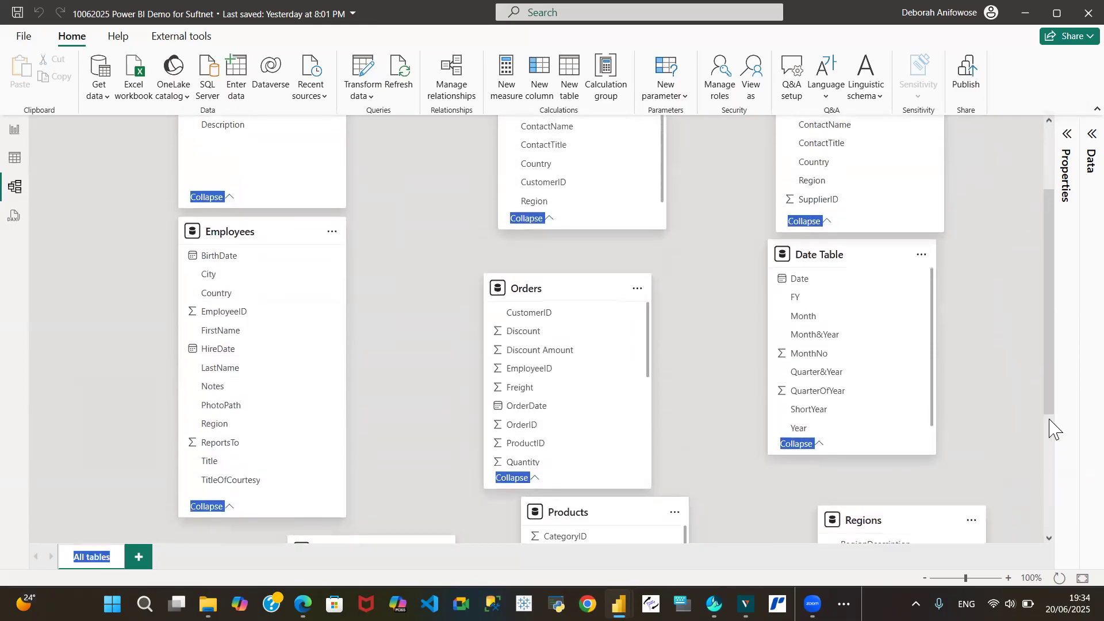
pyautogui.moveTo(1047, 320); pyautogui.dragTo(892, 128)
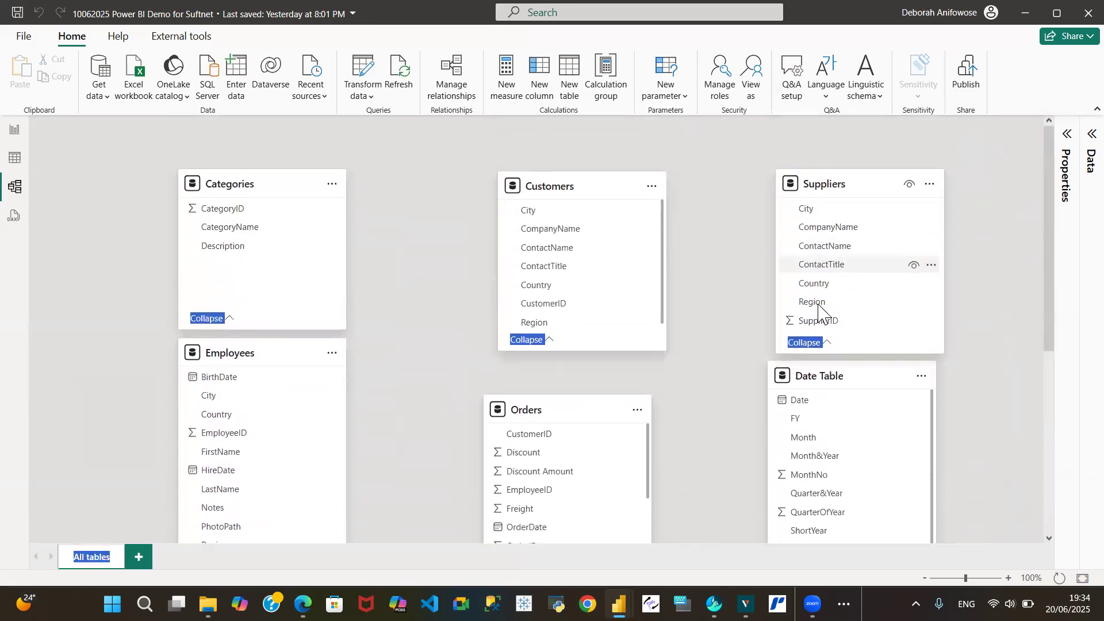
pyautogui.moveTo(849, 371); pyautogui.dragTo(892, 394)
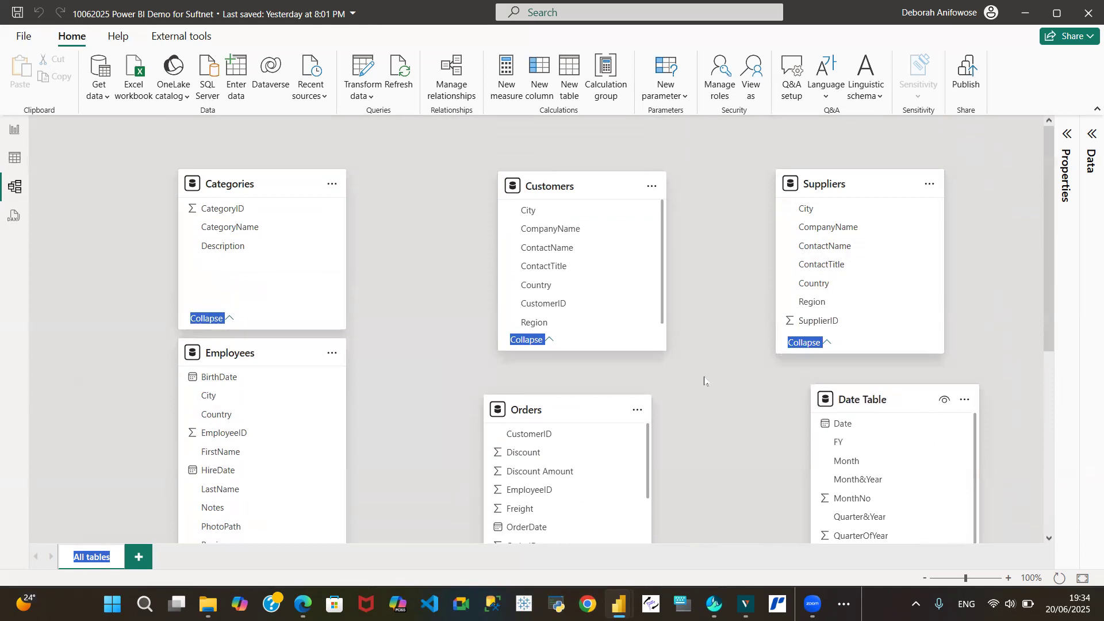
# Align the Customers and Orders tables in the centre column
pyautogui.moveTo(579, 192); pyautogui.dragTo(519, 190)
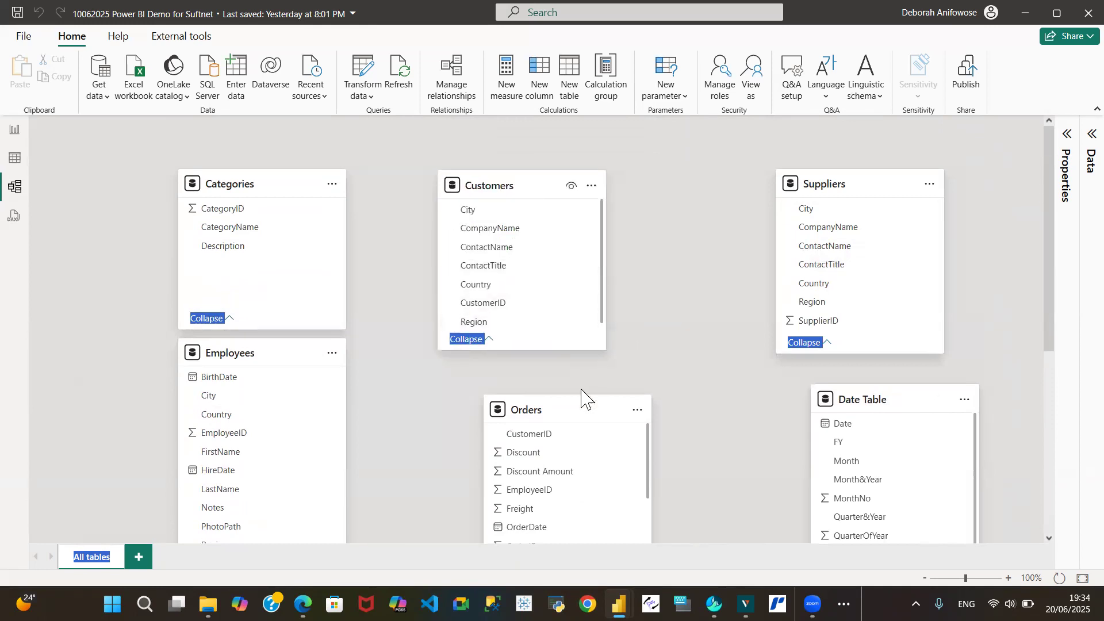
pyautogui.moveTo(563, 410); pyautogui.dragTo(512, 405)
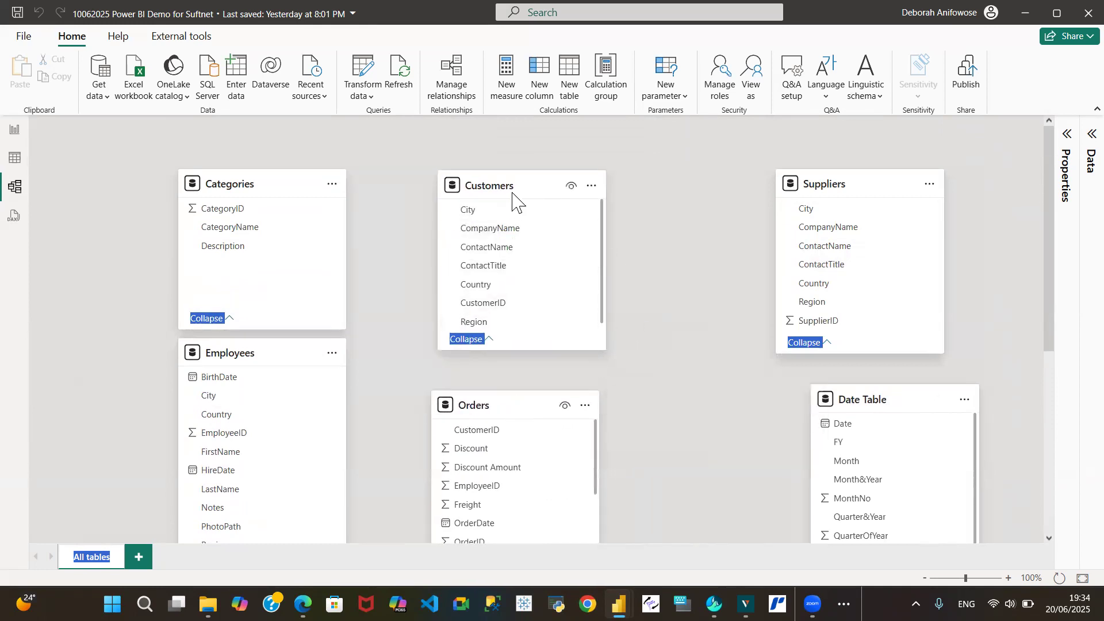
pyautogui.moveTo(533, 191); pyautogui.dragTo(561, 193)
pyautogui.moveTo(533, 411); pyautogui.dragTo(585, 418)
# Nudge Shippers, Orders and Date Table into final alignment and deselect the diagram
pyautogui.moveTo(1051, 290); pyautogui.dragTo(1049, 397)
pyautogui.moveTo(365, 455); pyautogui.dragTo(357, 449)
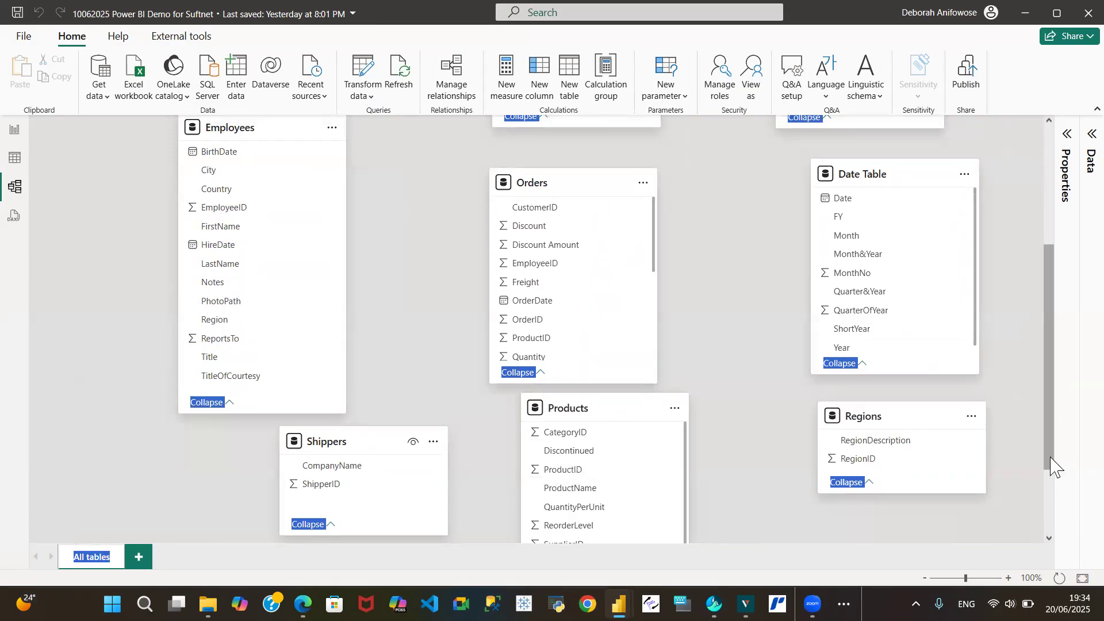
pyautogui.moveTo(1054, 460); pyautogui.dragTo(1032, 201)
pyautogui.moveTo(1056, 305); pyautogui.dragTo(1064, 335)
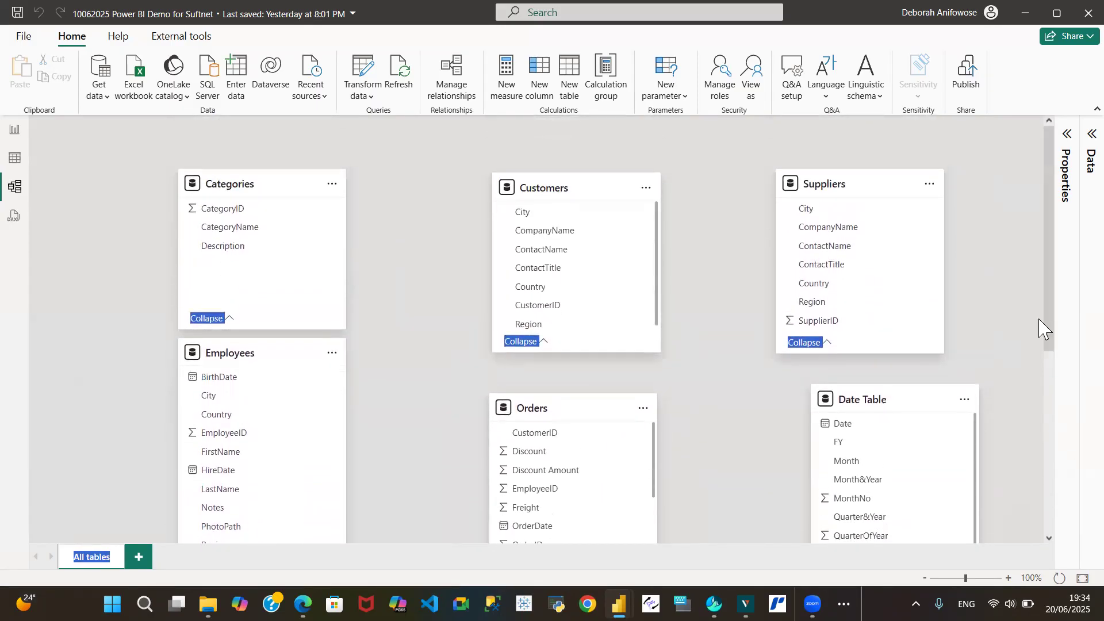
pyautogui.moveTo(581, 408)
pyautogui.mouseDown()
pyautogui.moveTo(593, 402)
pyautogui.moveTo(572, 399)
pyautogui.mouseUp()
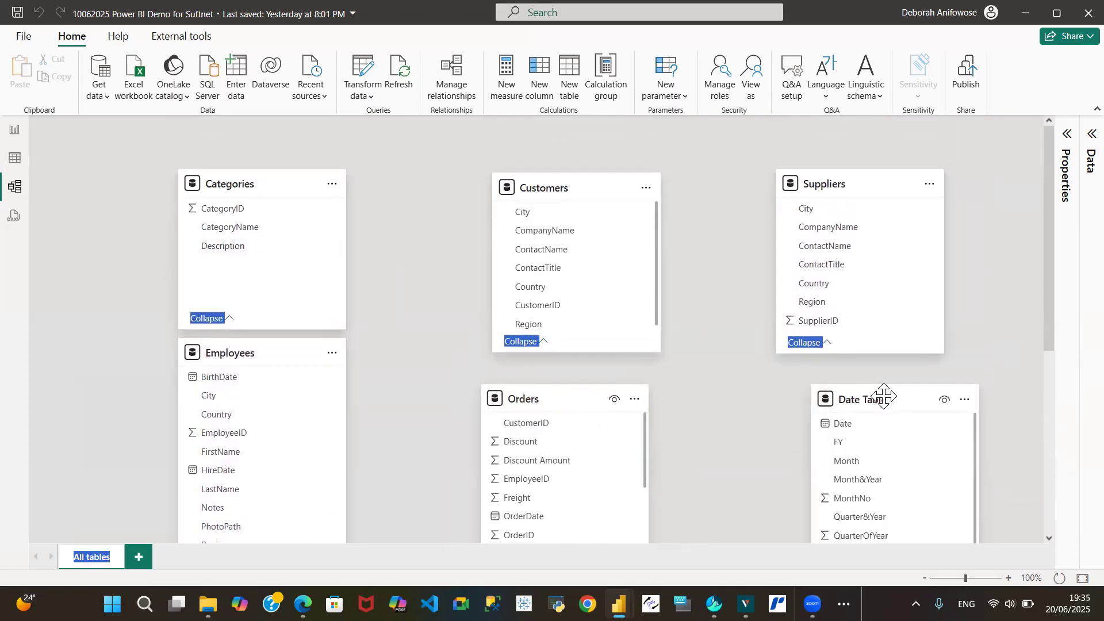
pyautogui.moveTo(875, 397); pyautogui.dragTo(851, 403)
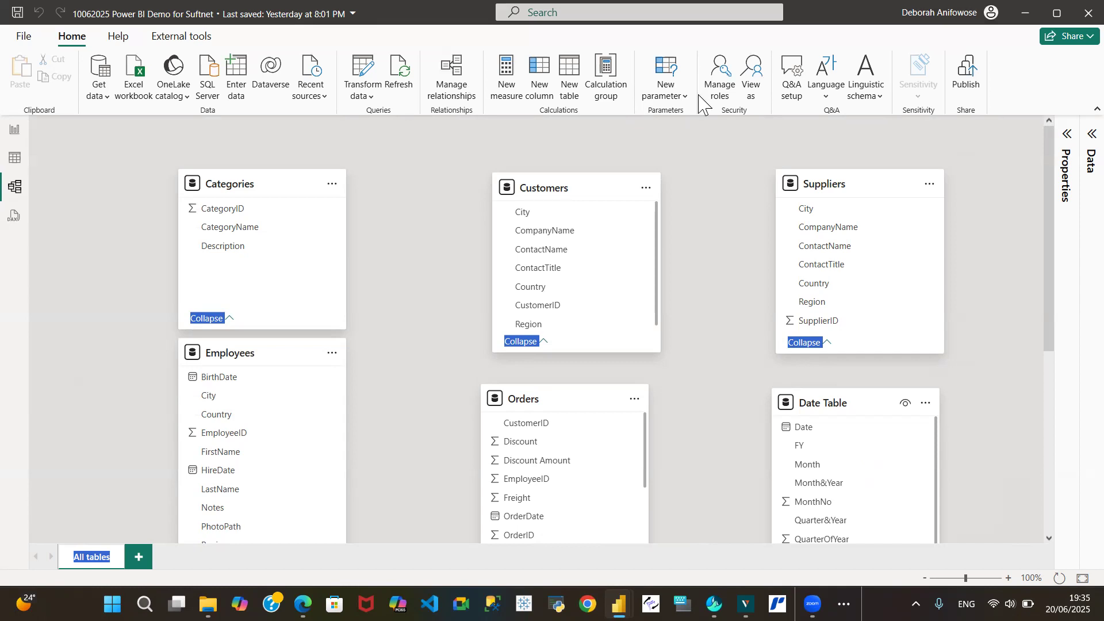
pyautogui.click(994, 119)
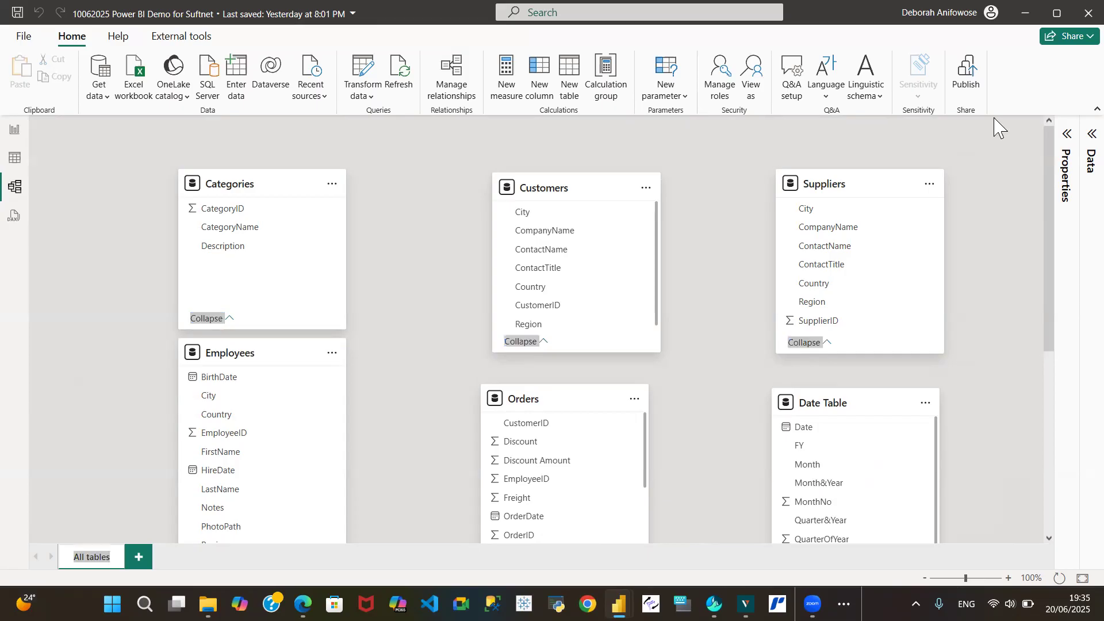
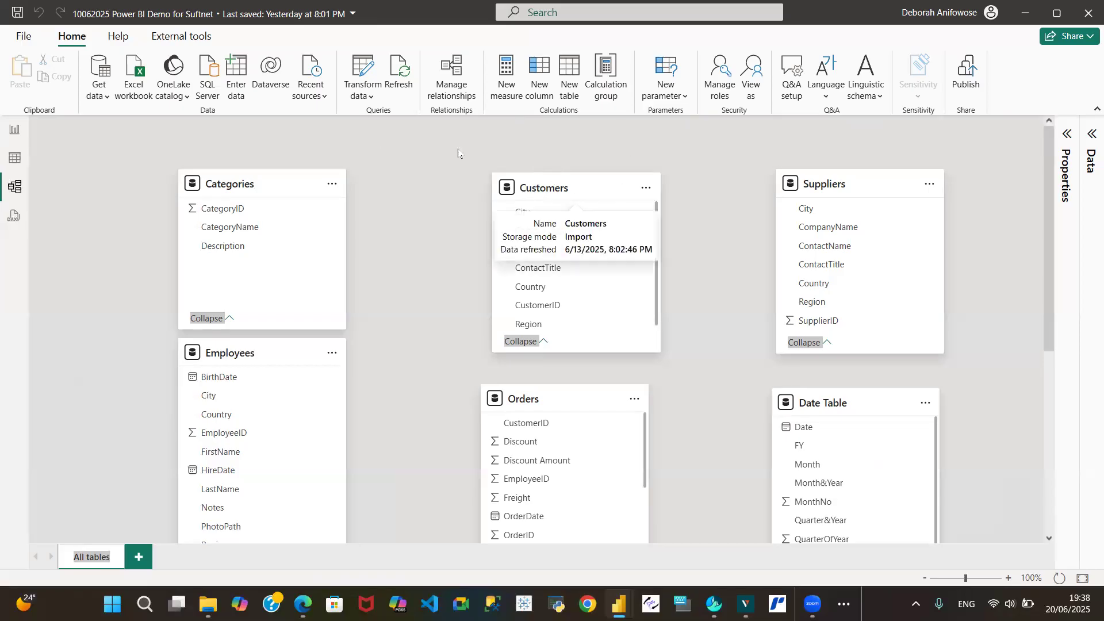
pyautogui.click(417, 159)
pyautogui.scroll(-1, 416, 159)
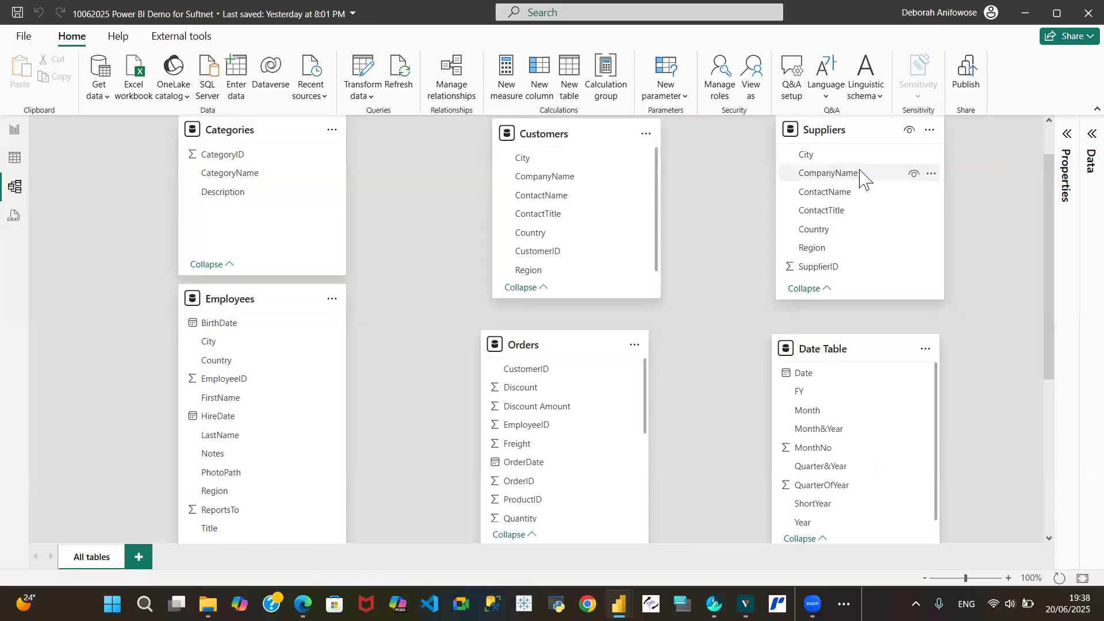
pyautogui.scroll(1, 1052, 215)
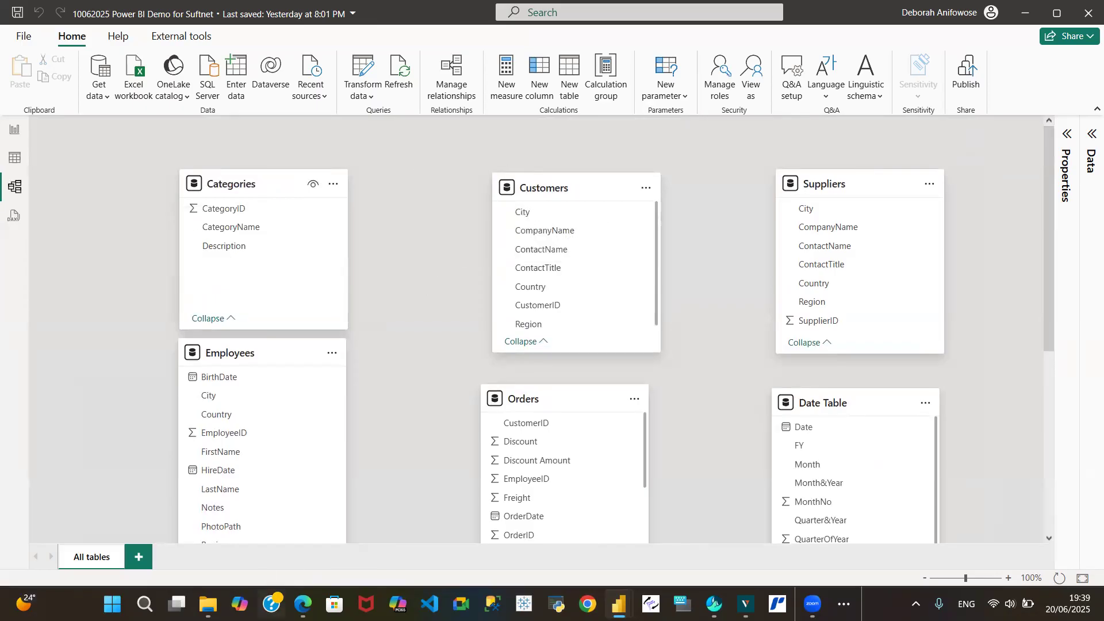
pyautogui.moveTo(208, 604)
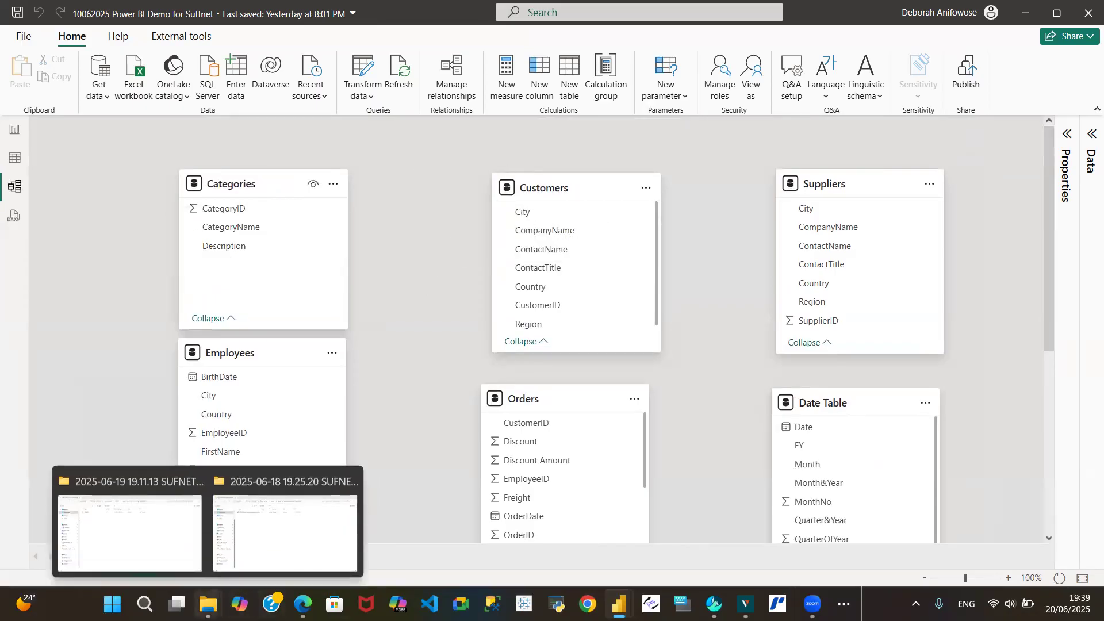
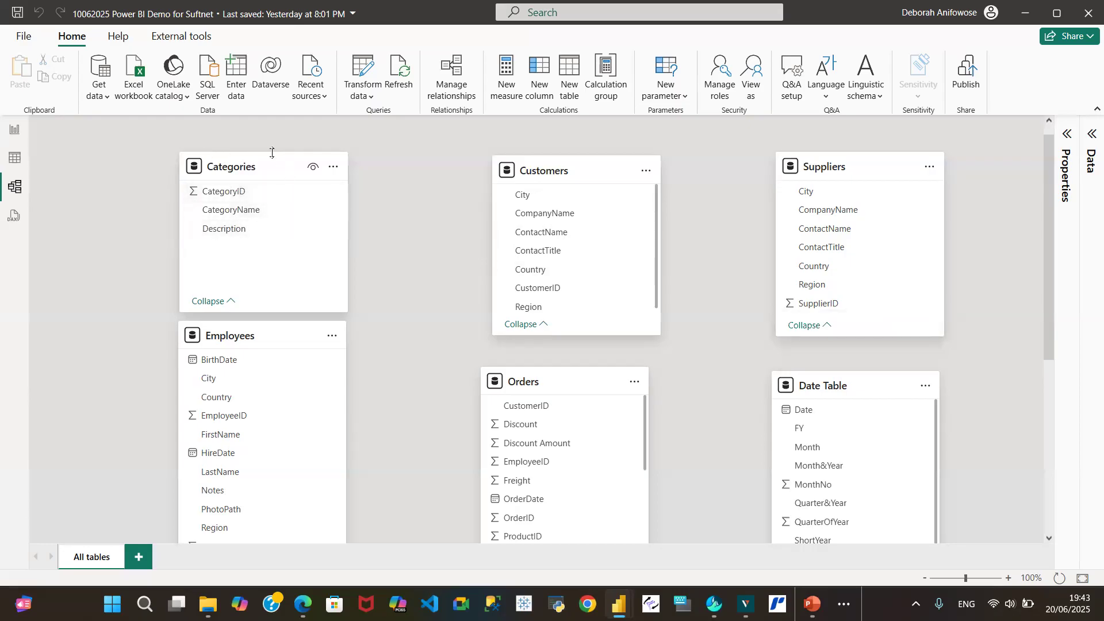
# Browse the tables and their fields in the model diagram
pyautogui.moveTo(1046, 281); pyautogui.dragTo(1041, 420)
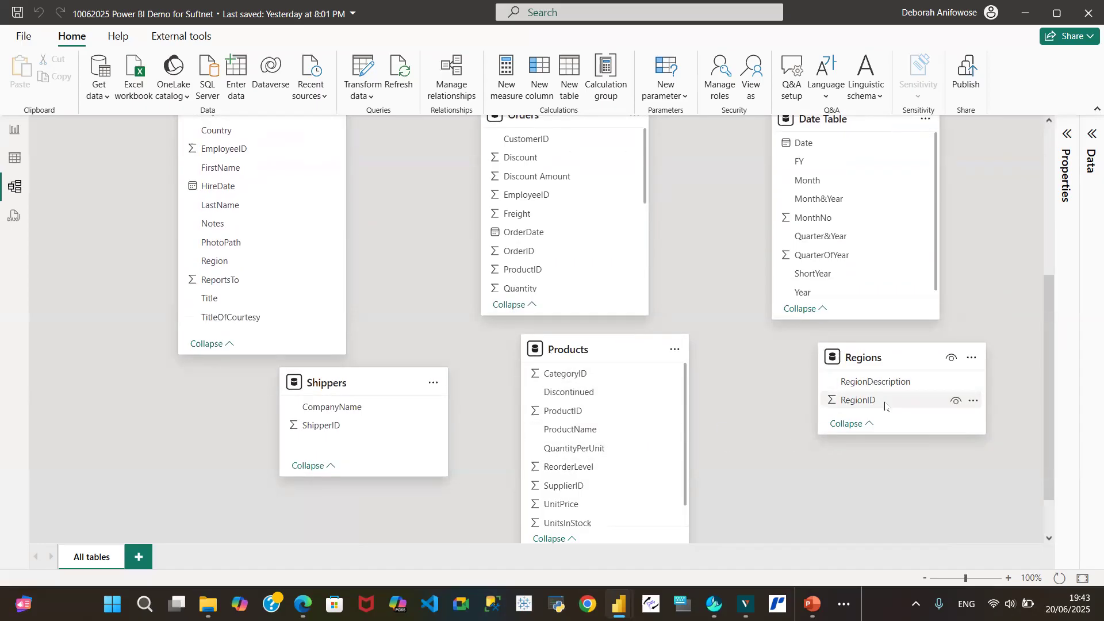
pyautogui.moveTo(1048, 420); pyautogui.dragTo(1067, 336)
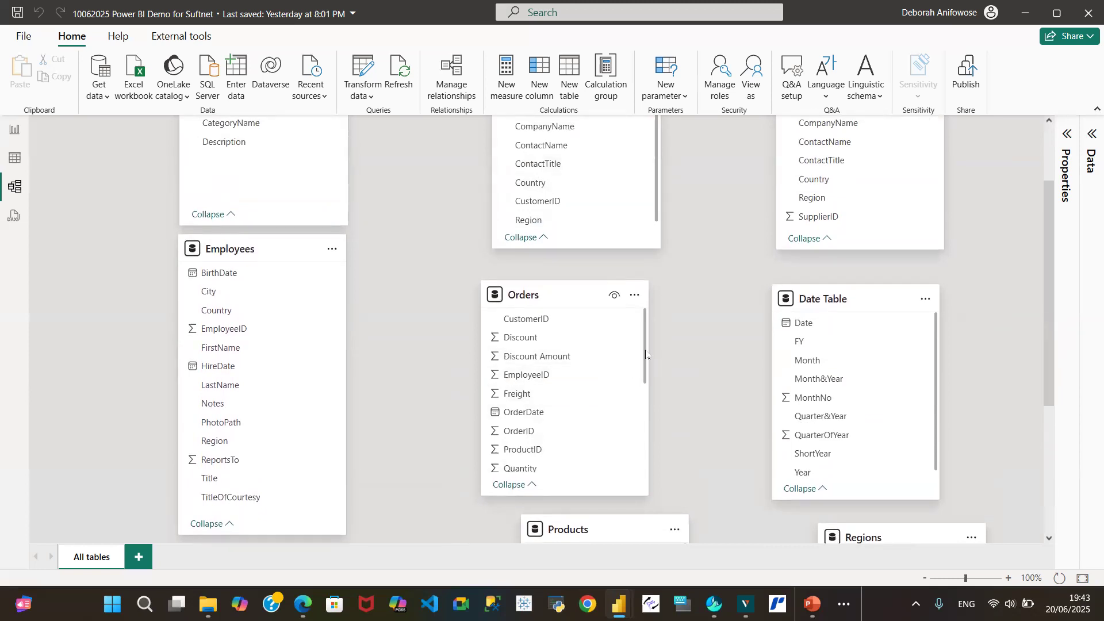
pyautogui.moveTo(645, 349); pyautogui.dragTo(650, 386)
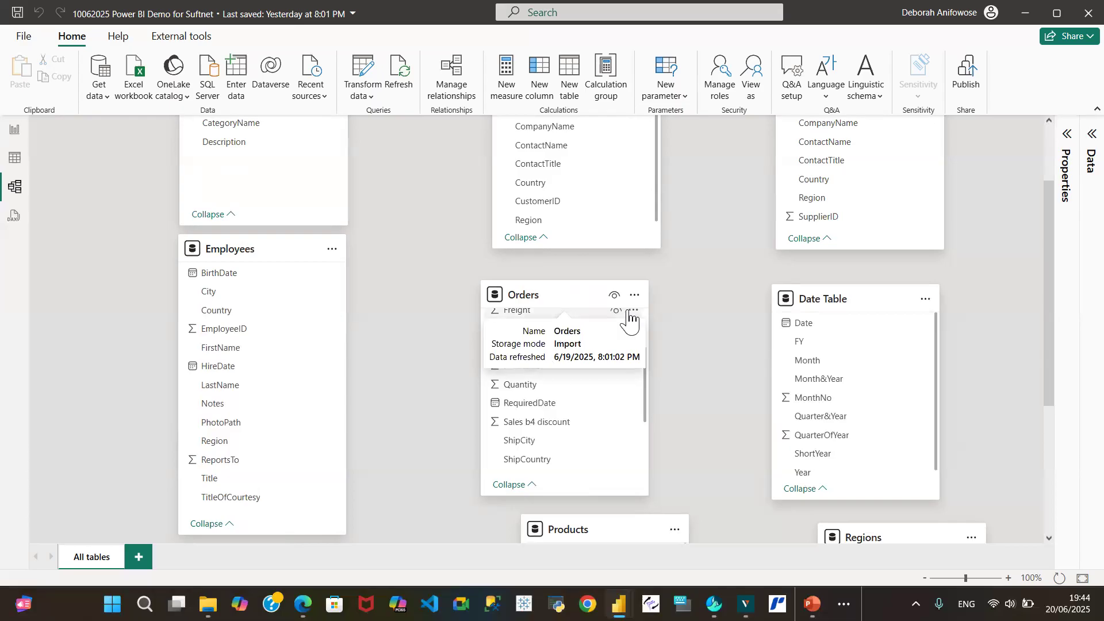
# Switch to table view and inspect the data in the Orders, Categories and Customers tables
pyautogui.click(14, 158)
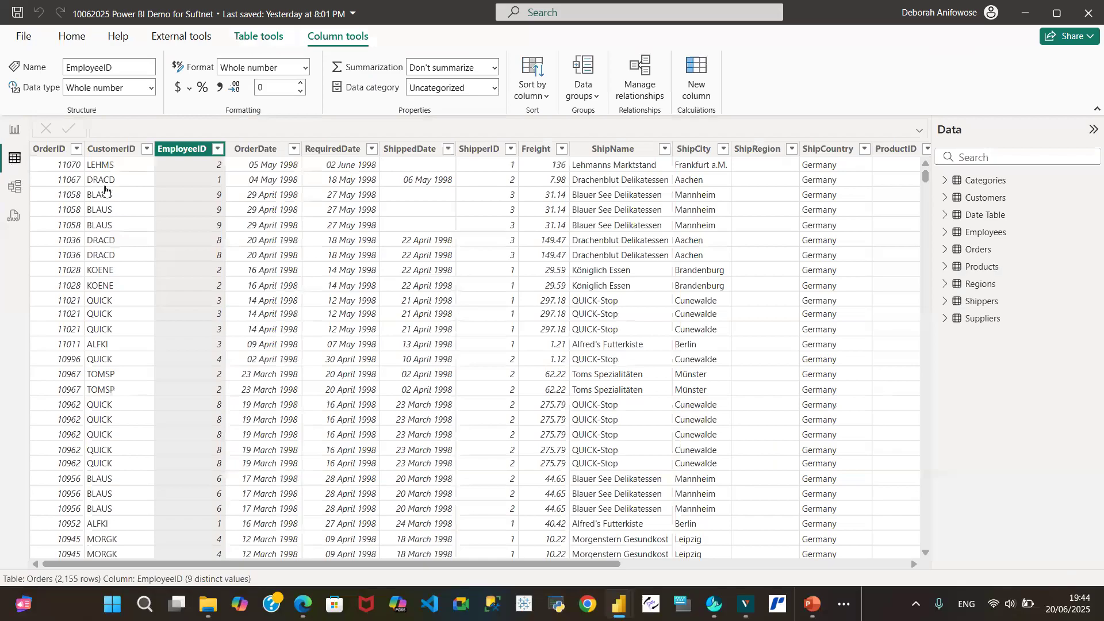
pyautogui.click(945, 249)
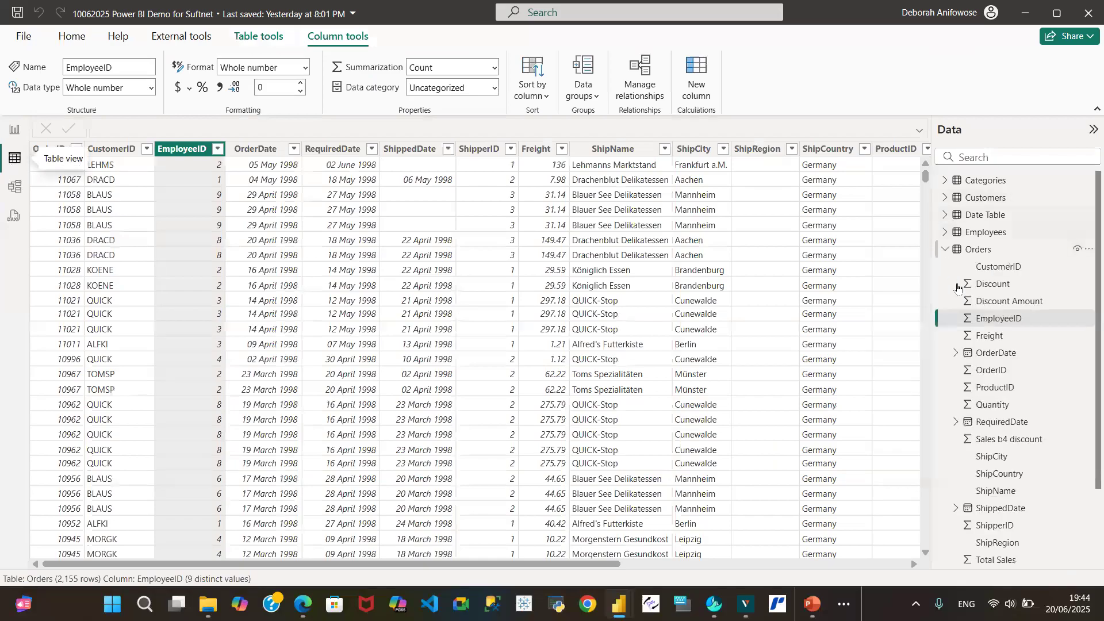
pyautogui.click(944, 250)
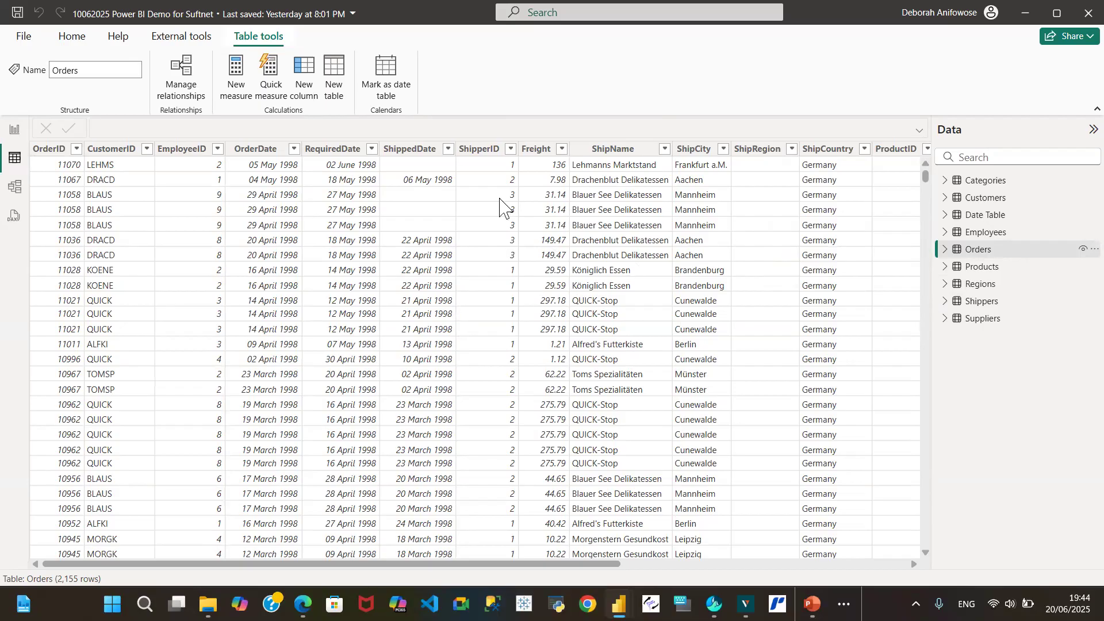
pyautogui.moveTo(469, 566); pyautogui.dragTo(755, 565)
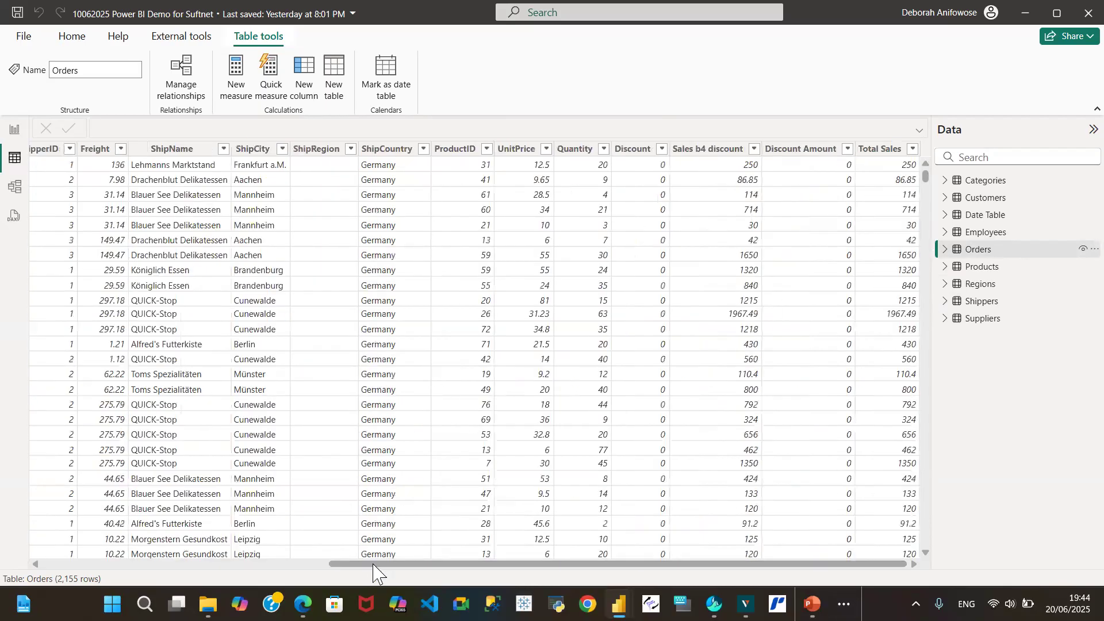
pyautogui.moveTo(363, 565); pyautogui.dragTo(118, 569)
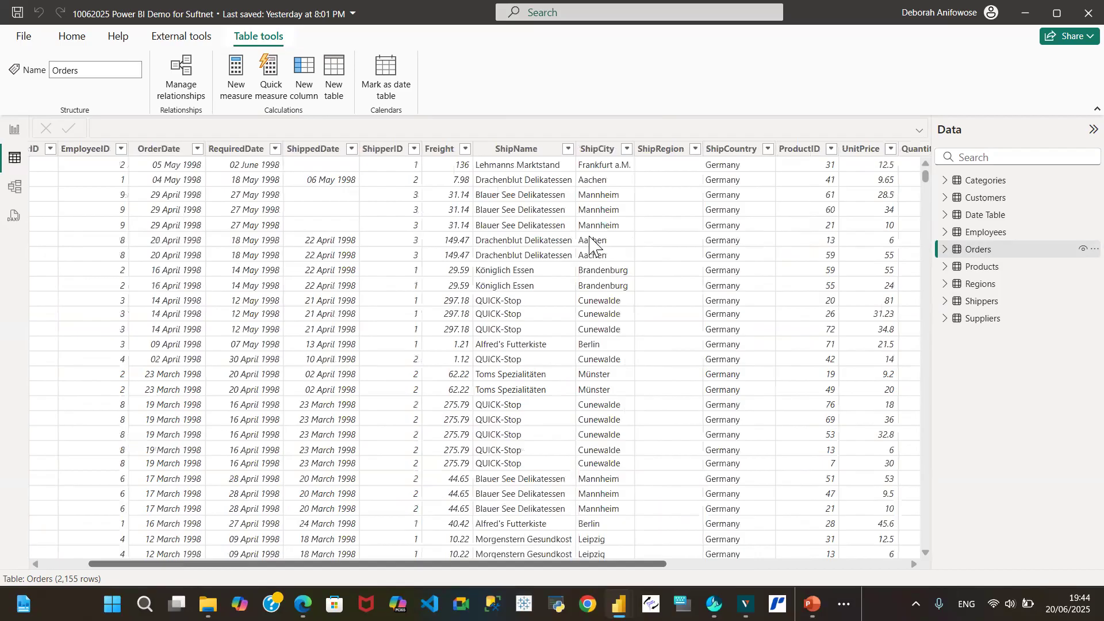
pyautogui.hscroll(-2, 586, 247)
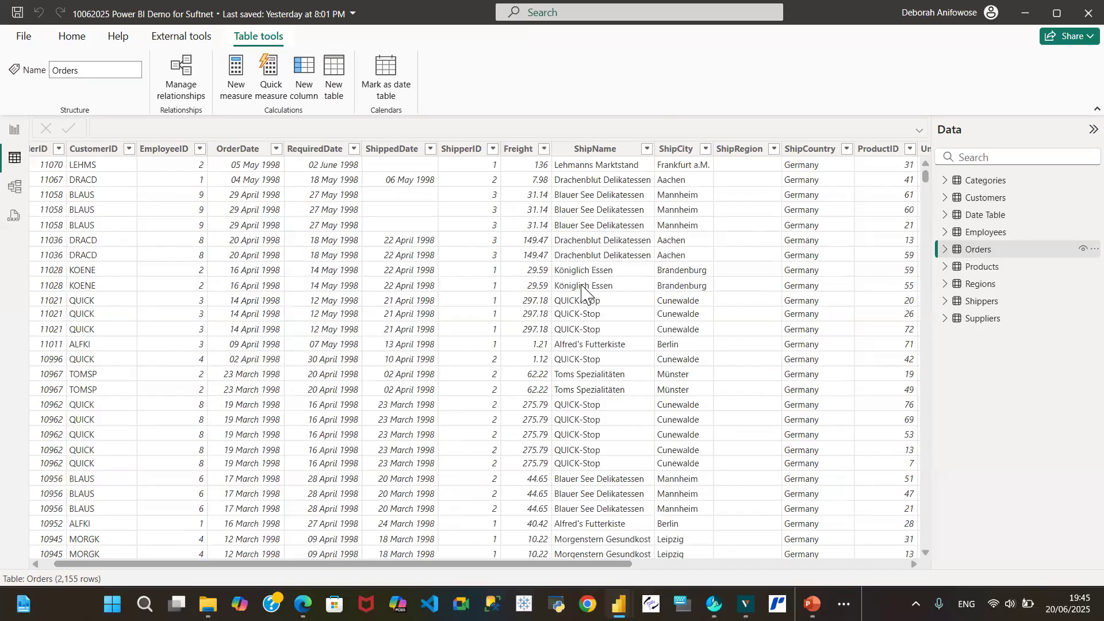
pyautogui.moveTo(610, 564); pyautogui.dragTo(808, 564)
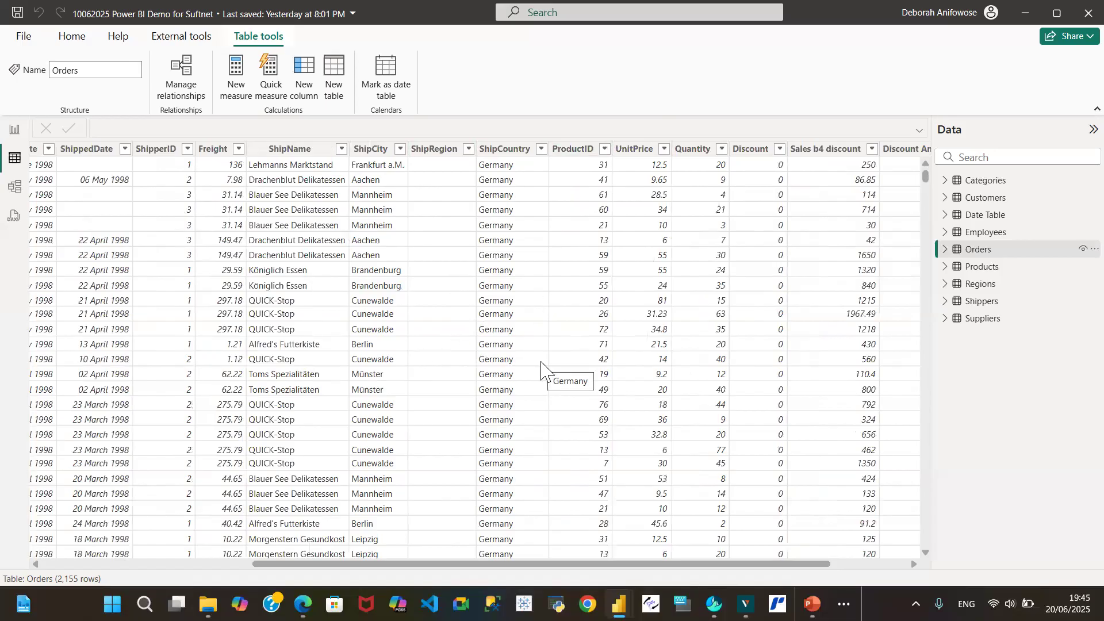
pyautogui.click(988, 182)
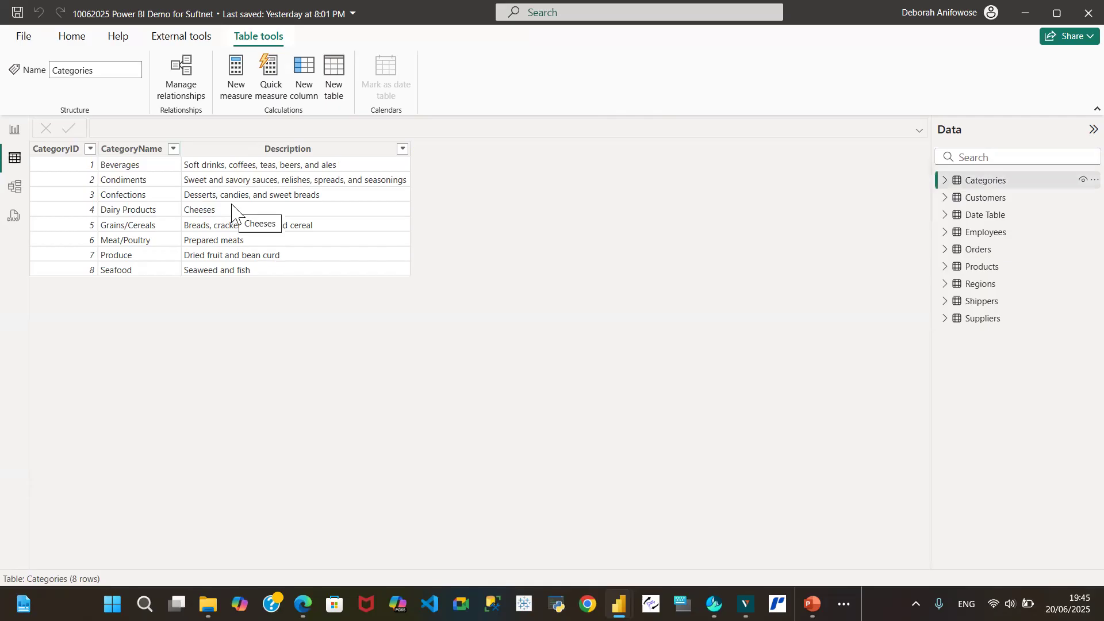
pyautogui.click(972, 199)
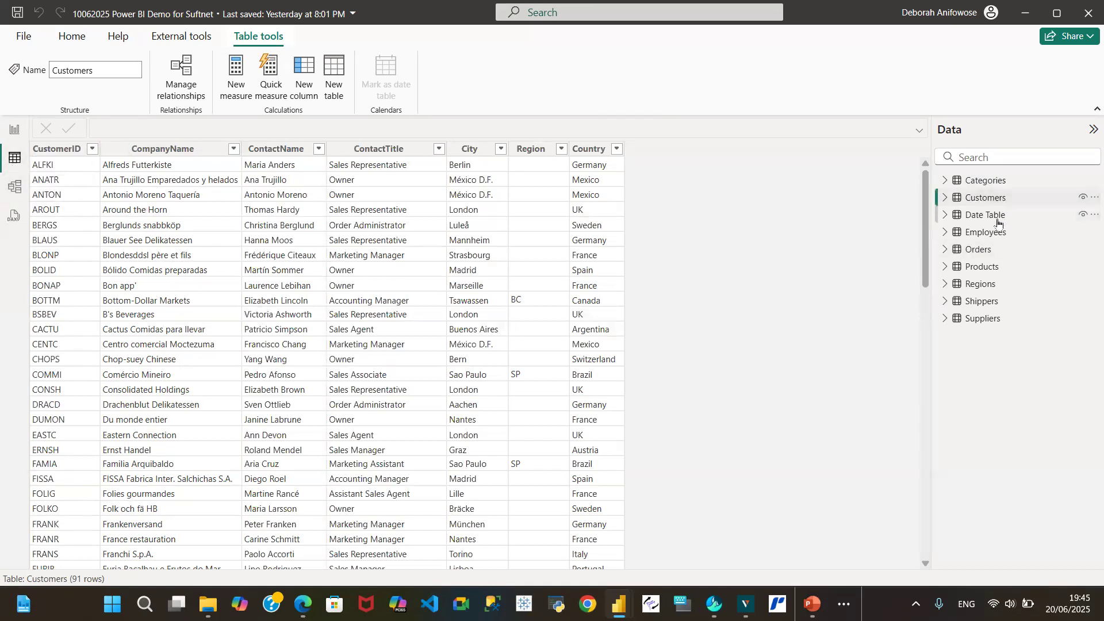
pyautogui.click(986, 249)
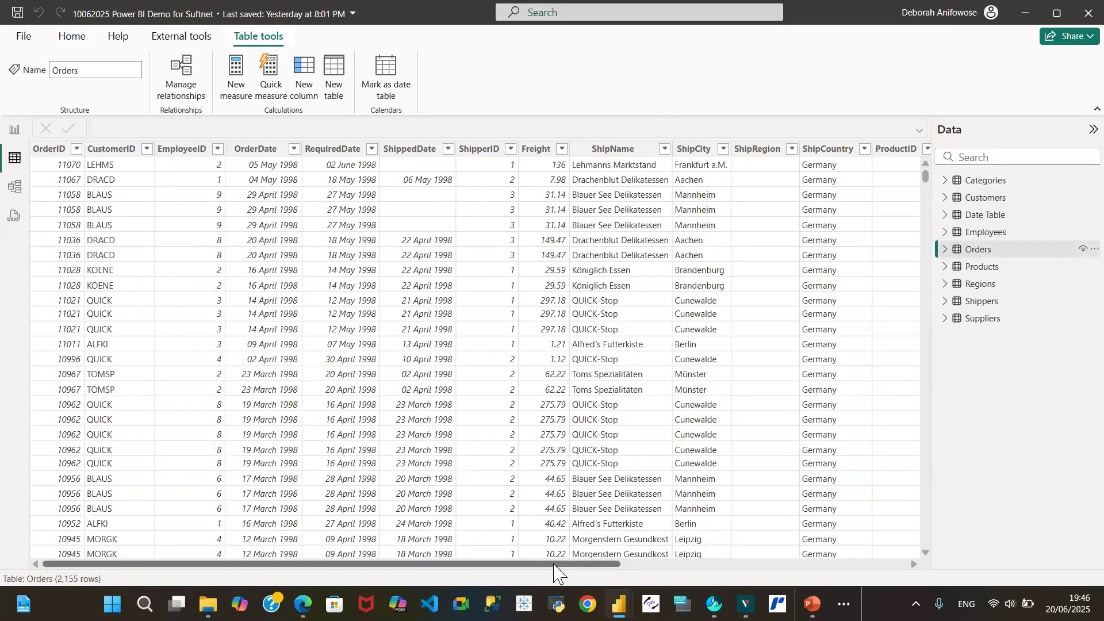
pyautogui.moveTo(555, 571); pyautogui.dragTo(703, 571)
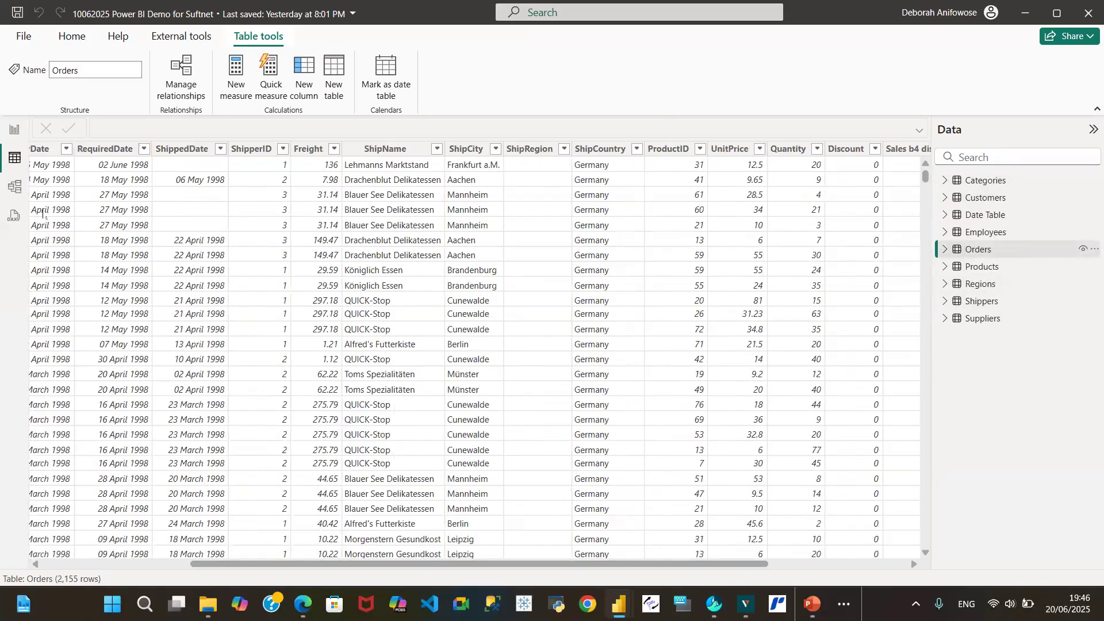
# Return to the model diagram and create a one-to-many relationship from Employees EmployeeID to Orders EmployeeID
pyautogui.click(16, 187)
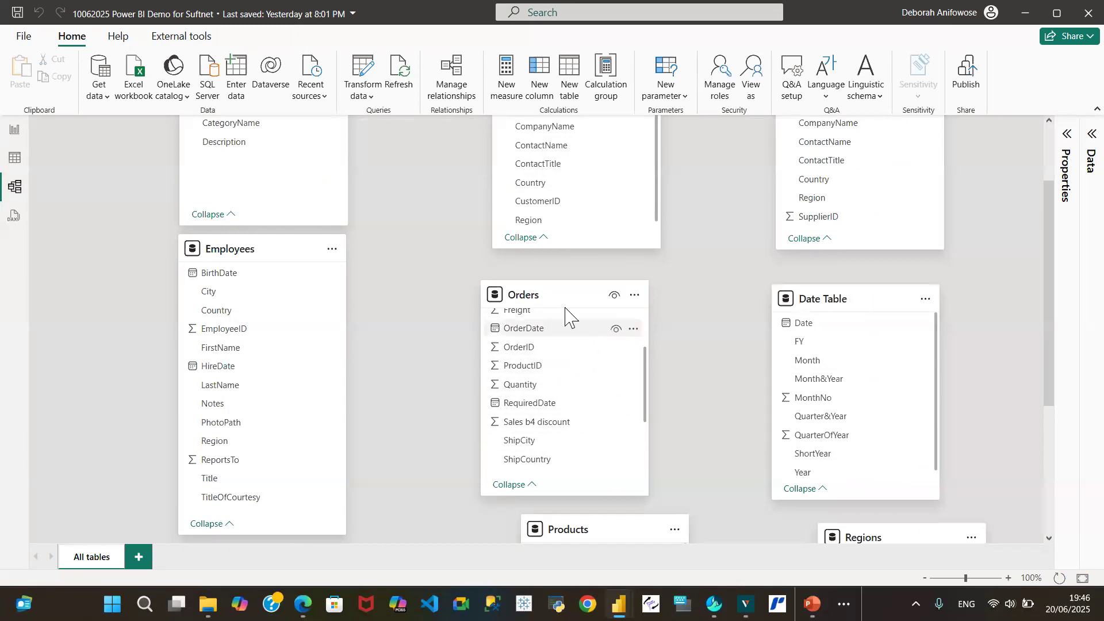
pyautogui.scroll(3, 572, 382)
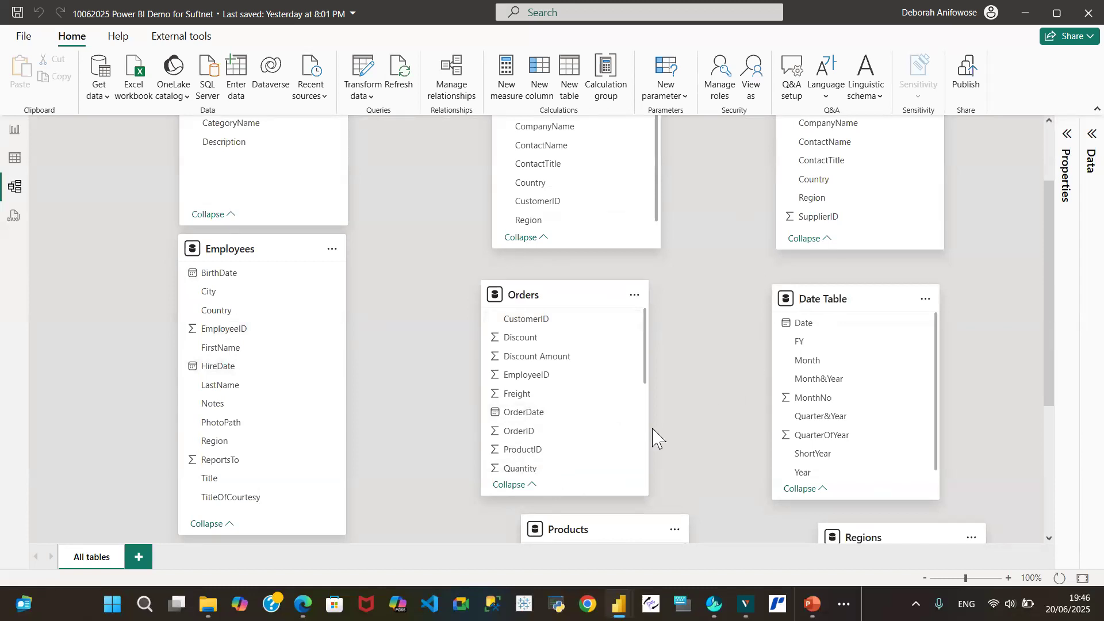
pyautogui.moveTo(1045, 375); pyautogui.dragTo(1047, 282)
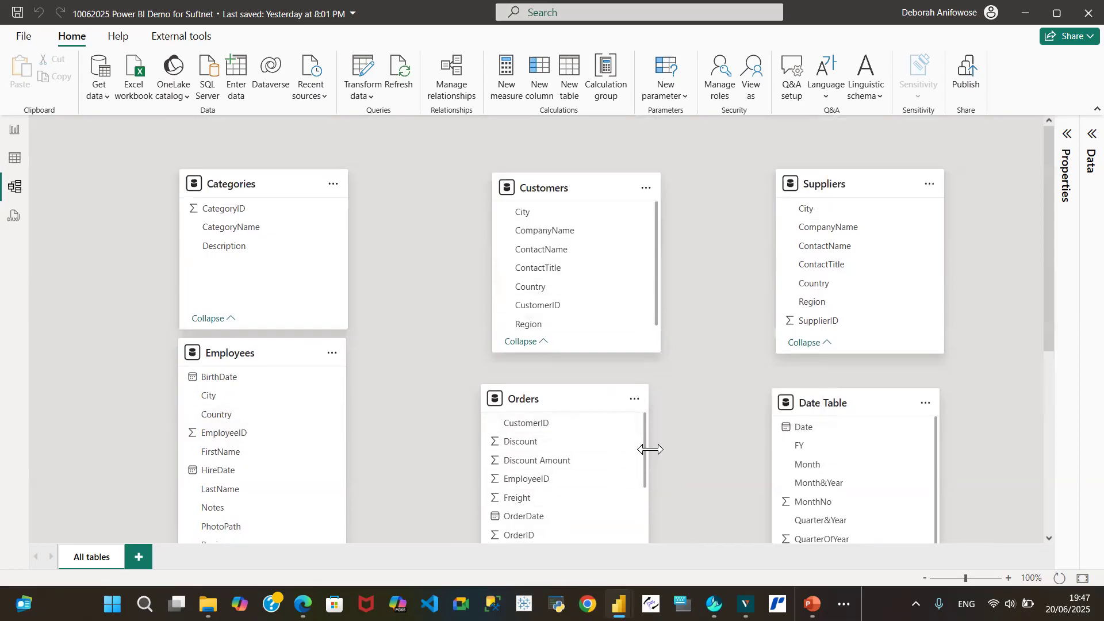
pyautogui.moveTo(559, 399); pyautogui.dragTo(584, 399)
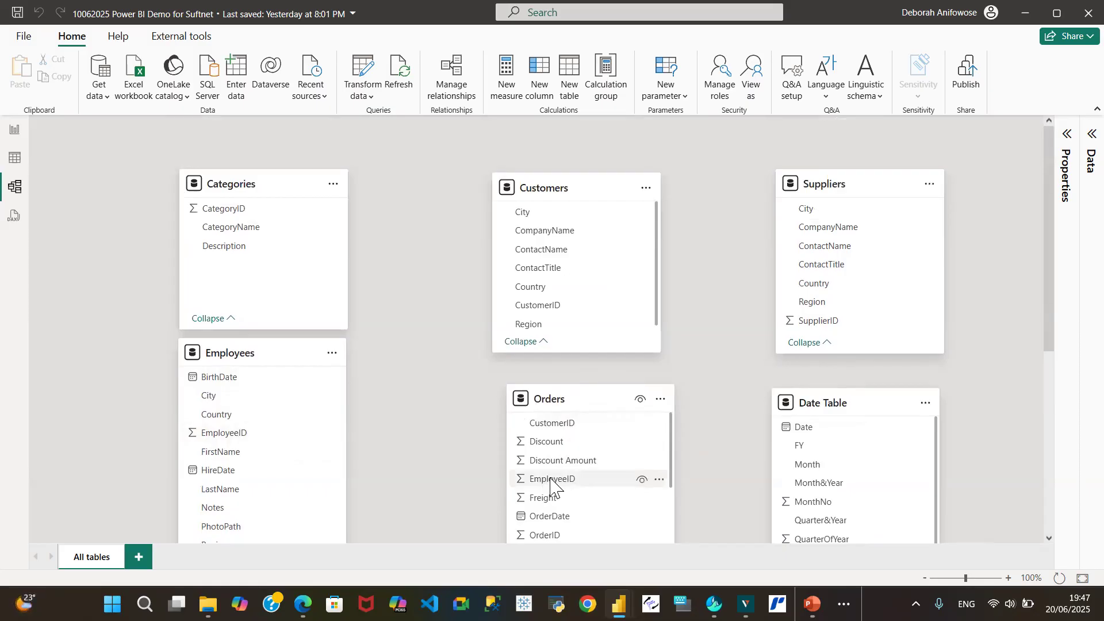
pyautogui.moveTo(223, 433); pyautogui.dragTo(555, 480)
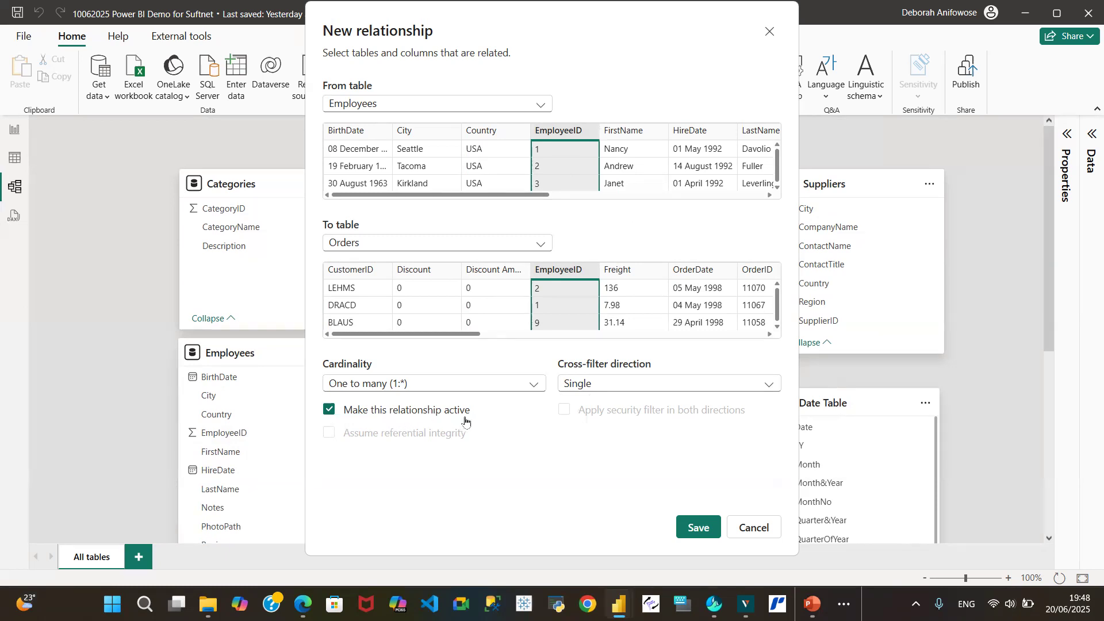
pyautogui.click(694, 529)
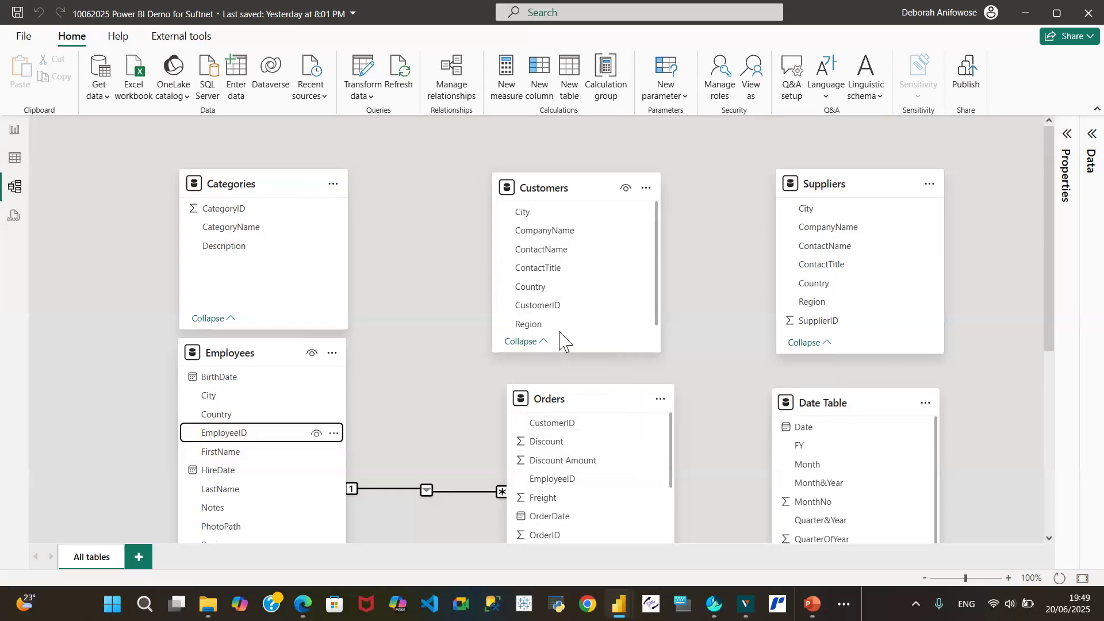
# Create a one-to-many relationship from Customers CustomerID to Orders CustomerID
pyautogui.moveTo(555, 305); pyautogui.dragTo(569, 418)
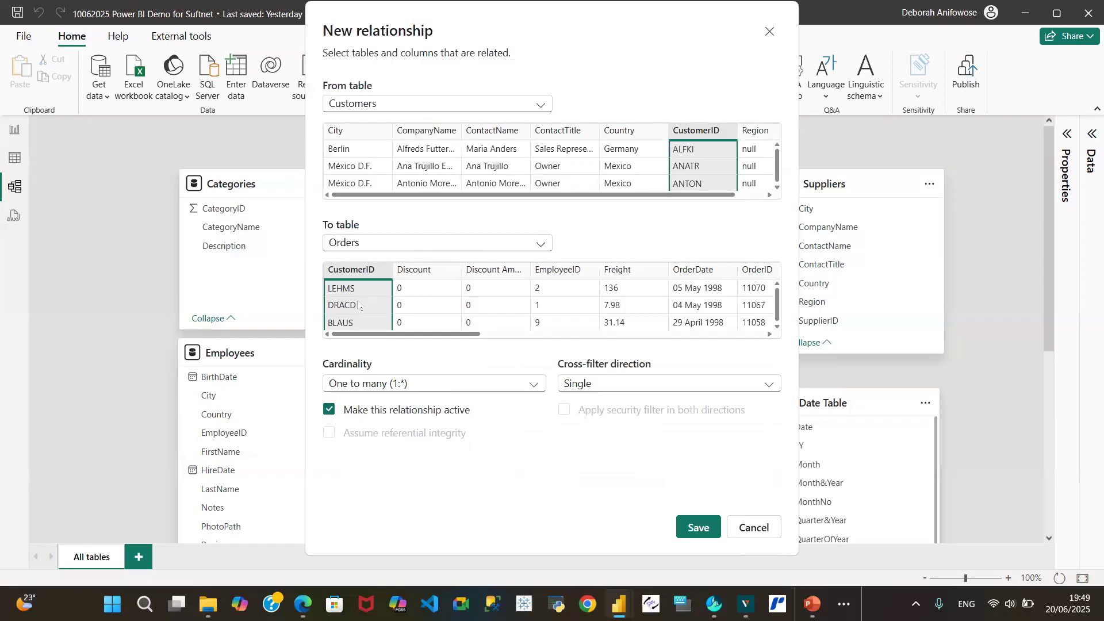
pyautogui.click(700, 527)
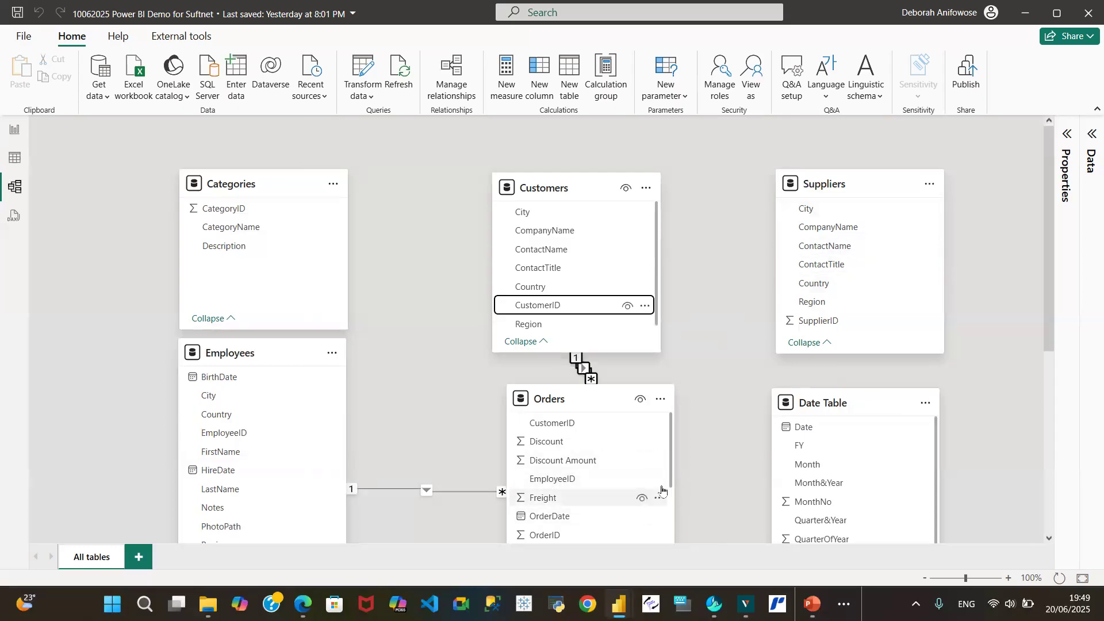
pyautogui.moveTo(670, 468); pyautogui.dragTo(686, 444)
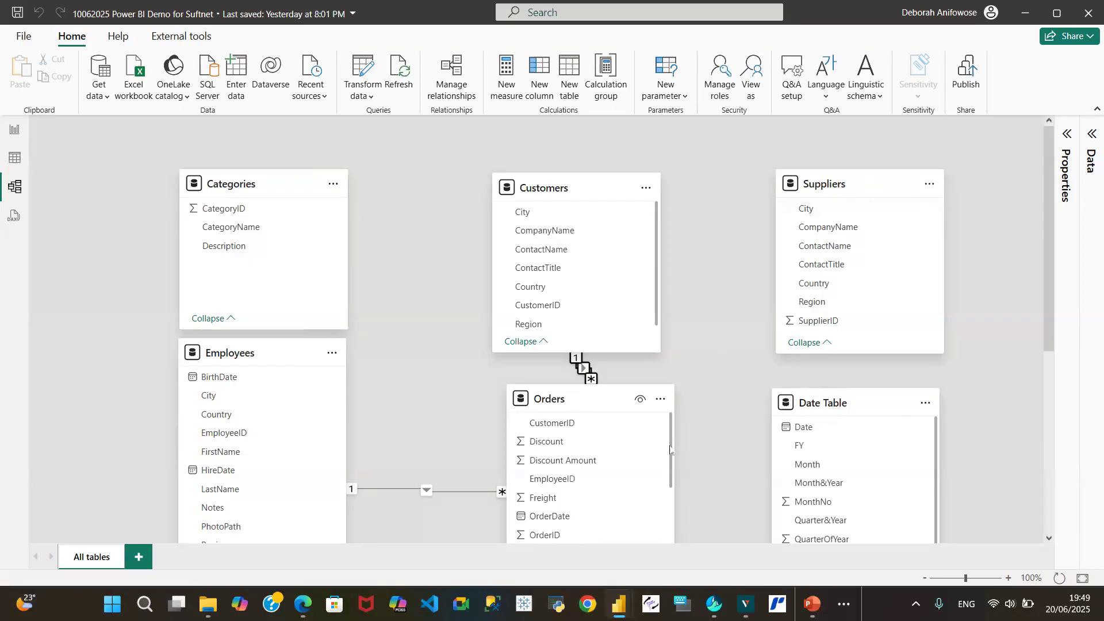
# Rearrange the diagram by repositioning the Orders, Suppliers, Shippers, Products and Regions tables
pyautogui.moveTo(577, 404); pyautogui.dragTo(521, 411)
pyautogui.moveTo(821, 182); pyautogui.dragTo(907, 567)
pyautogui.moveTo(1057, 301); pyautogui.dragTo(1064, 463)
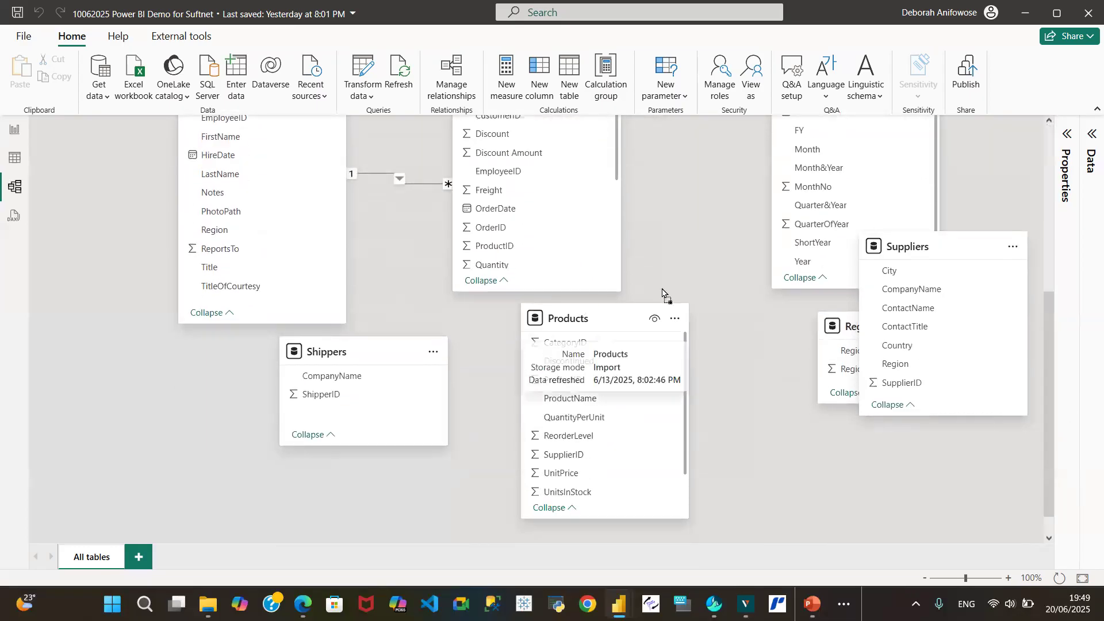
pyautogui.moveTo(663, 292); pyautogui.dragTo(895, 124)
pyautogui.moveTo(403, 385); pyautogui.dragTo(706, 255)
pyautogui.moveTo(921, 322); pyautogui.dragTo(493, 483)
pyautogui.moveTo(874, 402); pyautogui.dragTo(693, 470)
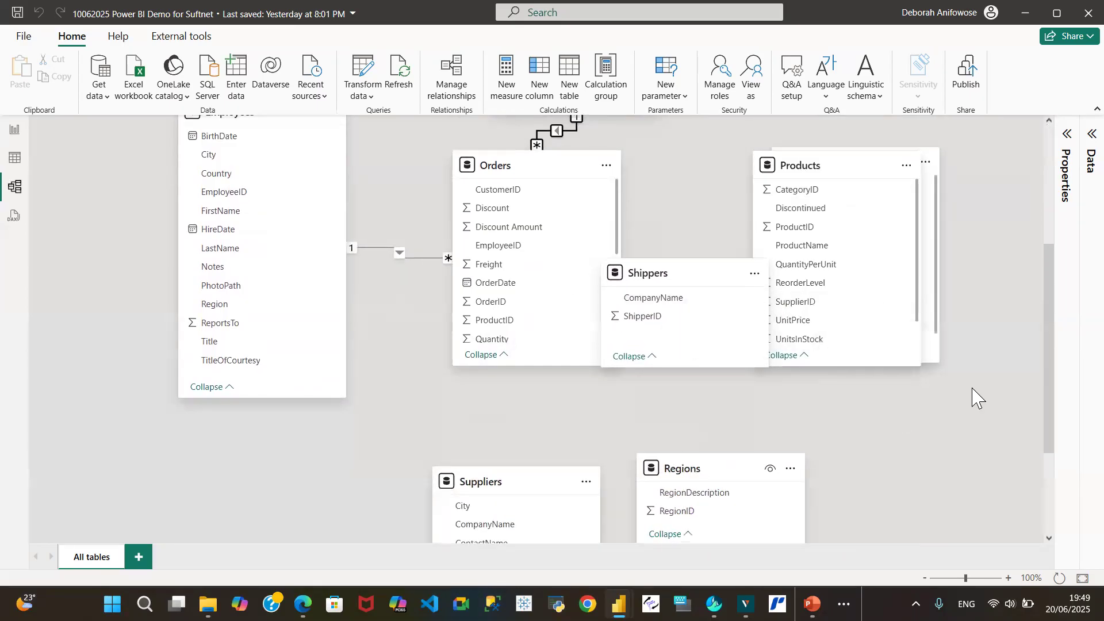
# Line up Categories, Customers, Shippers and Products along the top row, shifting Orders and Date Table lower
pyautogui.scroll(3, 1029, 379)
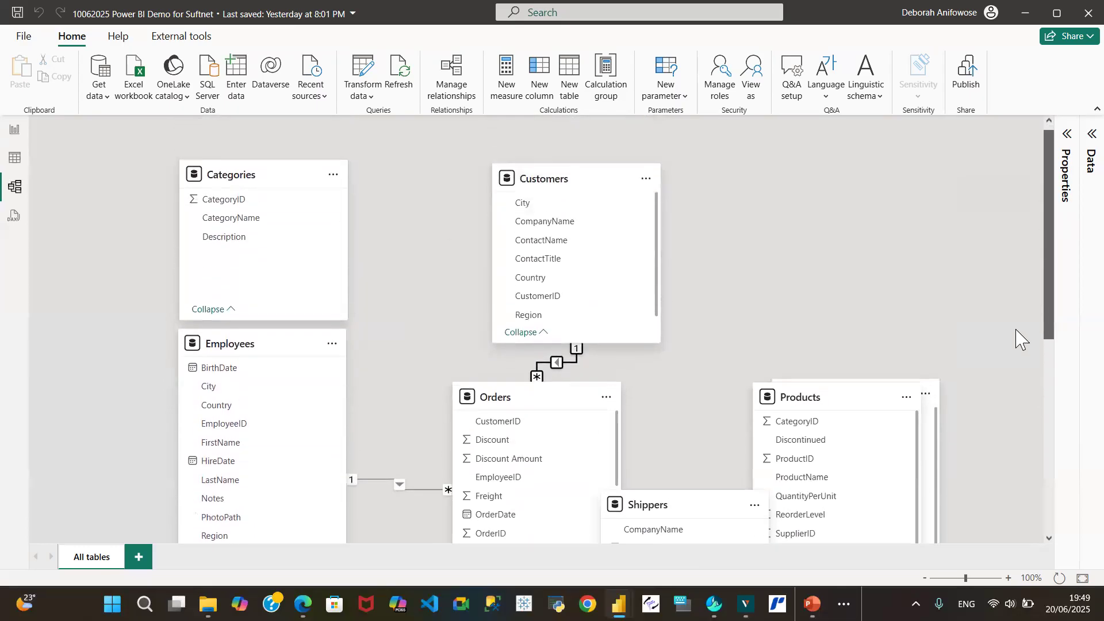
pyautogui.moveTo(818, 407); pyautogui.dragTo(844, 184)
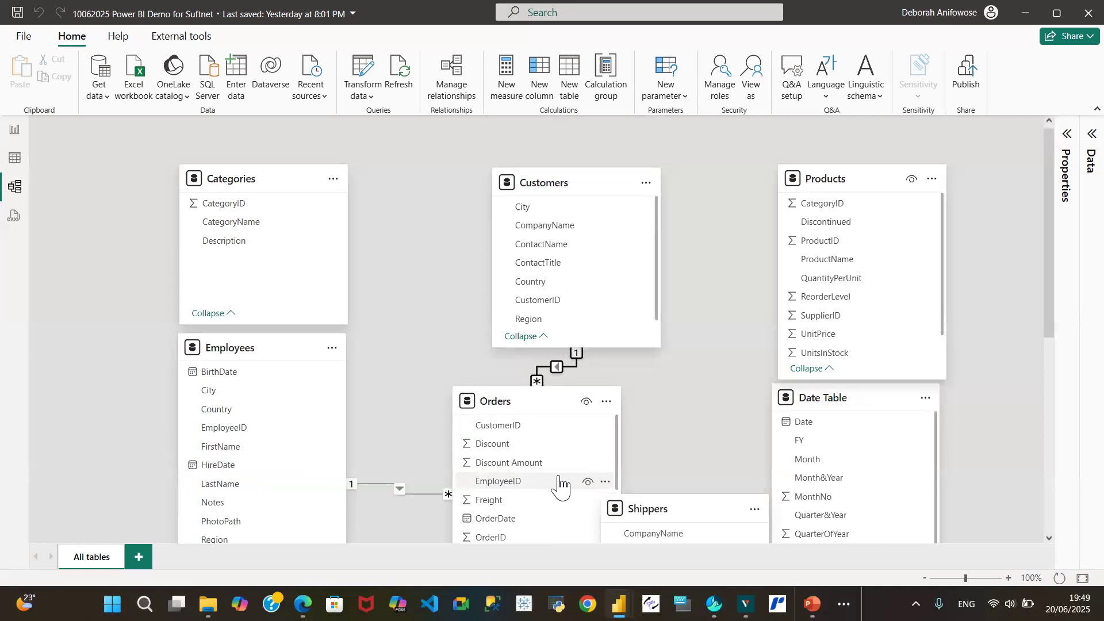
pyautogui.moveTo(661, 516); pyautogui.dragTo(710, 245)
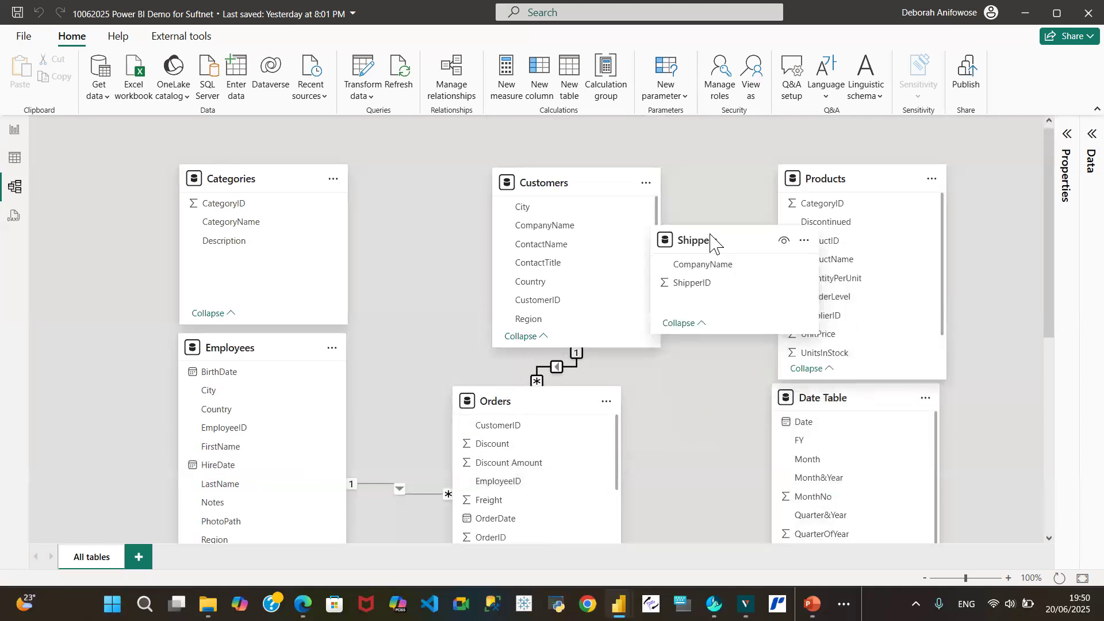
pyautogui.moveTo(571, 187); pyautogui.dragTo(441, 183)
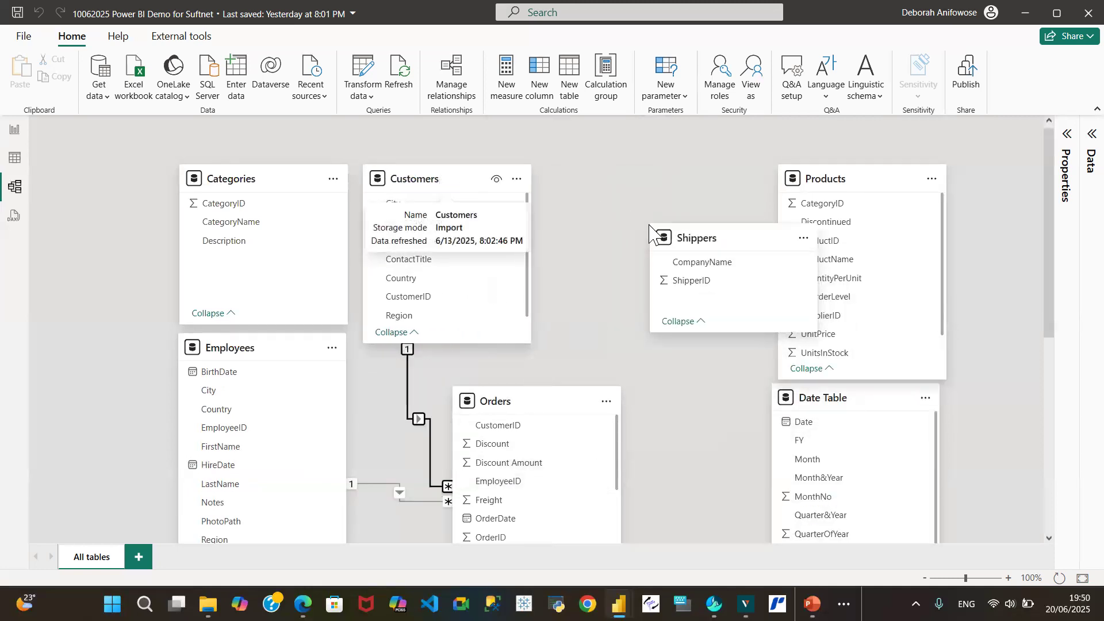
pyautogui.moveTo(716, 229); pyautogui.dragTo(620, 171)
pyautogui.moveTo(530, 412); pyautogui.dragTo(589, 437)
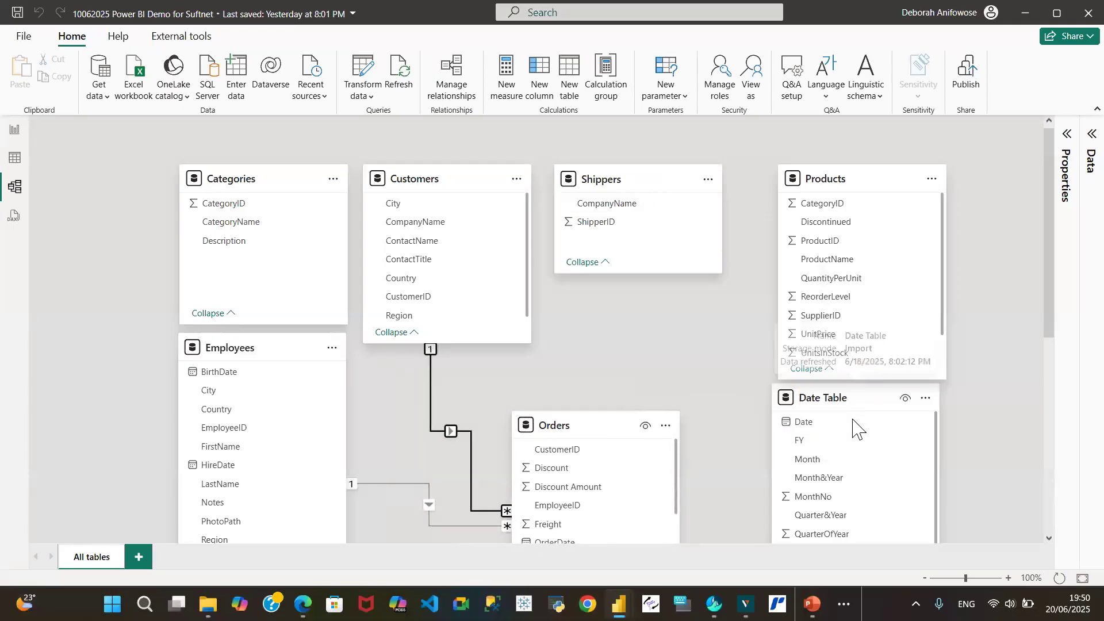
pyautogui.moveTo(841, 397); pyautogui.dragTo(841, 457)
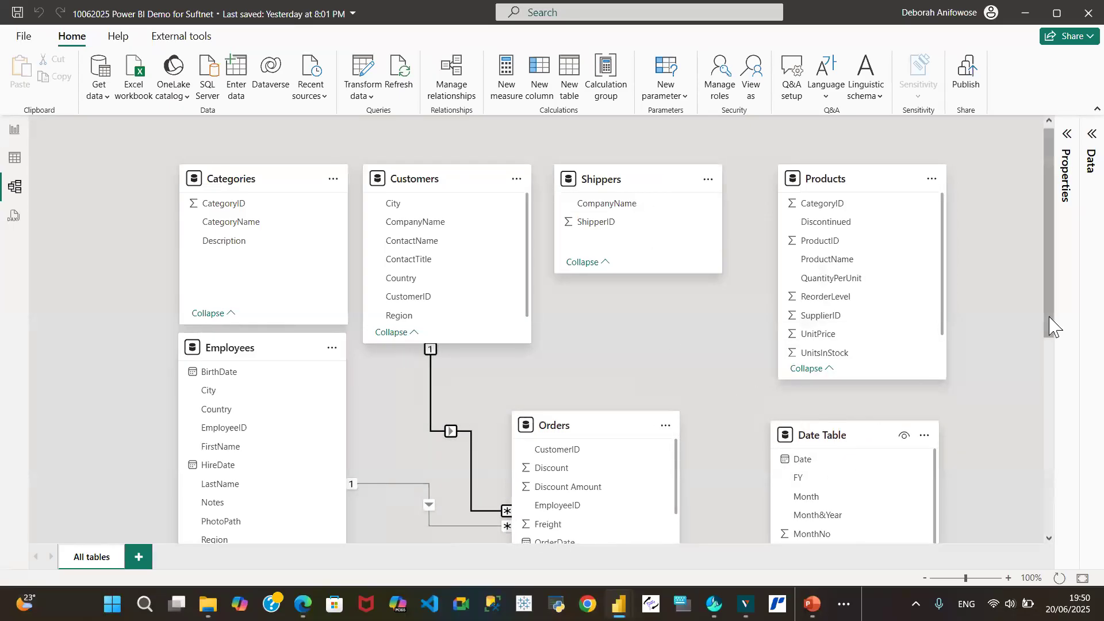
pyautogui.moveTo(1047, 320); pyautogui.dragTo(1054, 353)
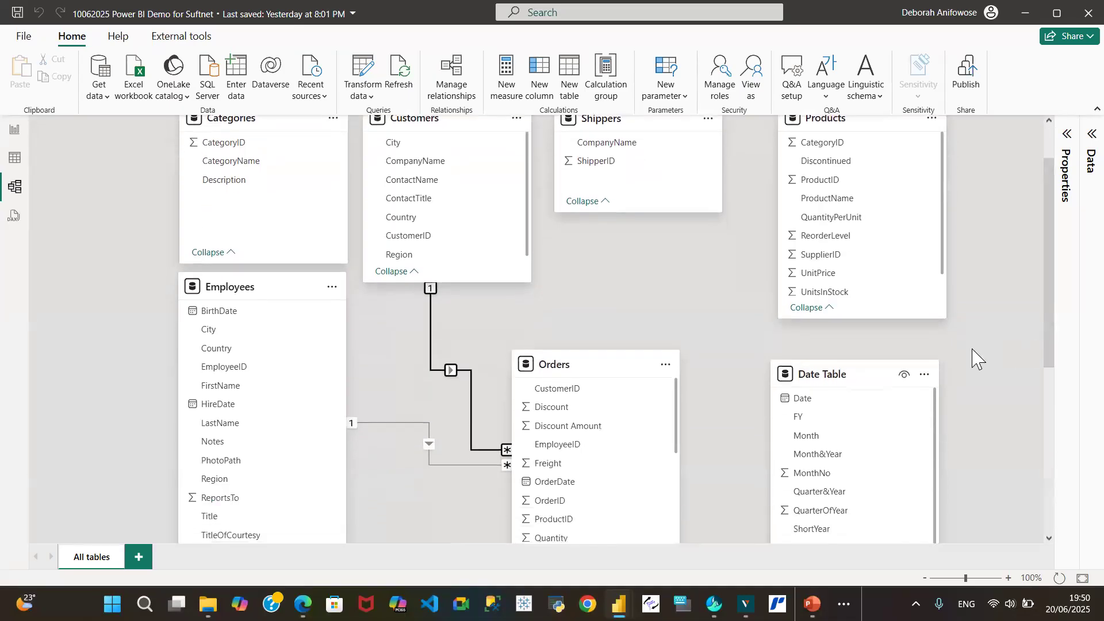
pyautogui.moveTo(1045, 307); pyautogui.dragTo(1052, 320)
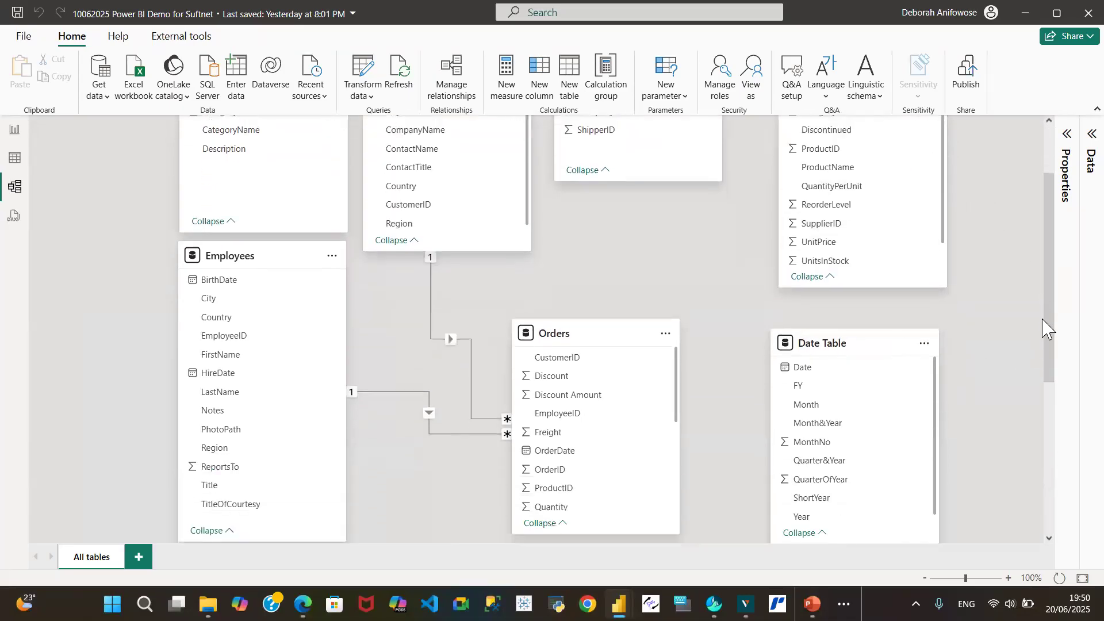
pyautogui.scroll(1, 1051, 343)
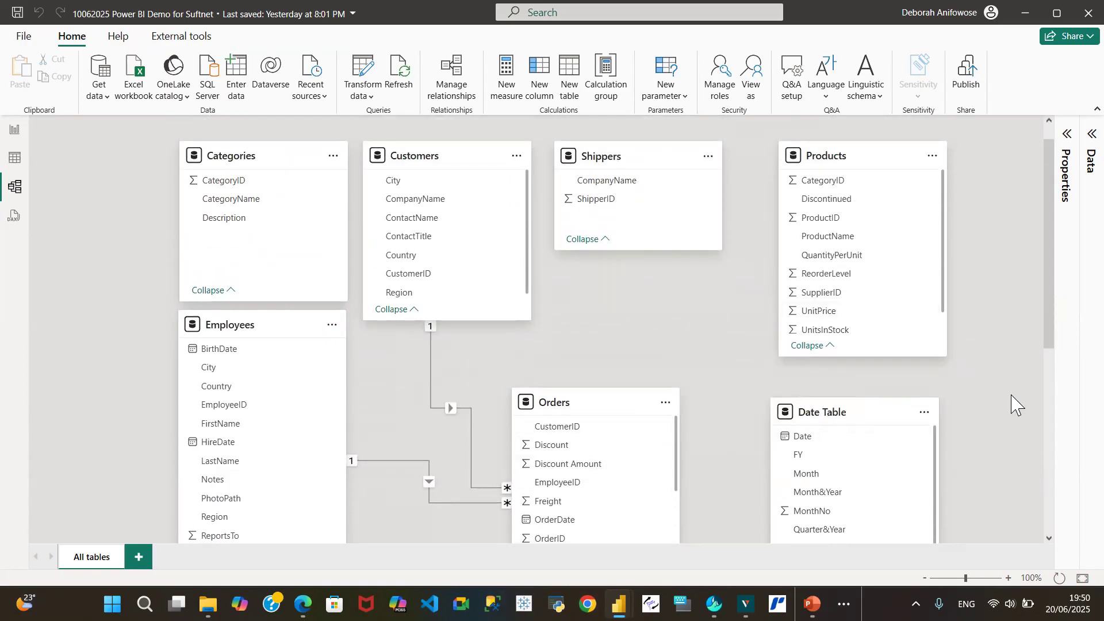
pyautogui.moveTo(1051, 329); pyautogui.dragTo(1055, 372)
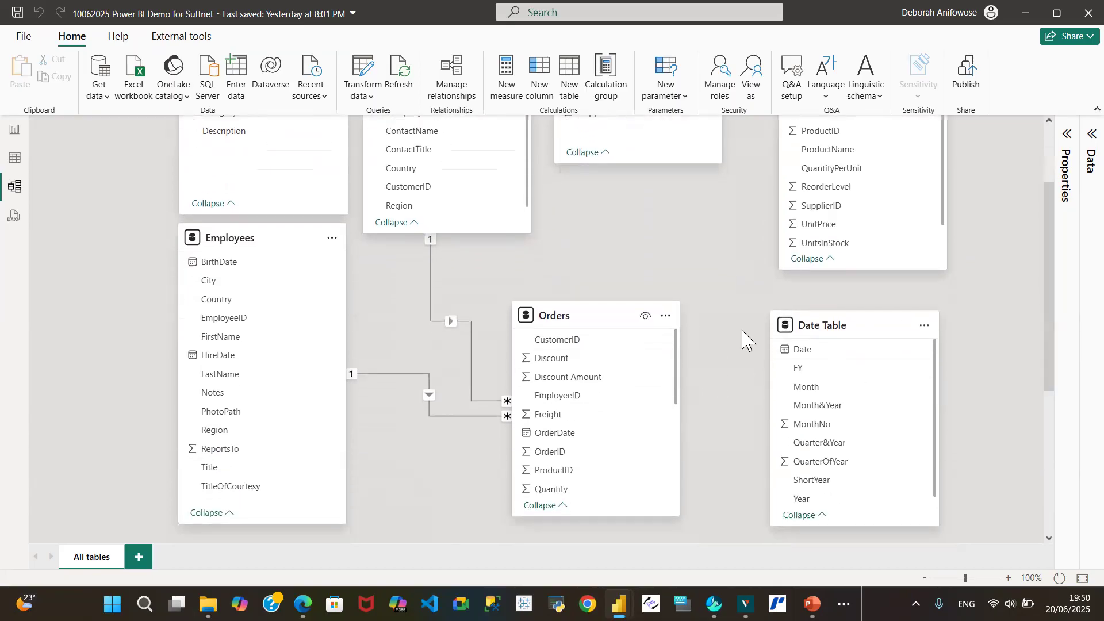
# Create a one-to-many relationship from Shippers ShipperID to Orders ShipperID
pyautogui.scroll(-3, 642, 466)
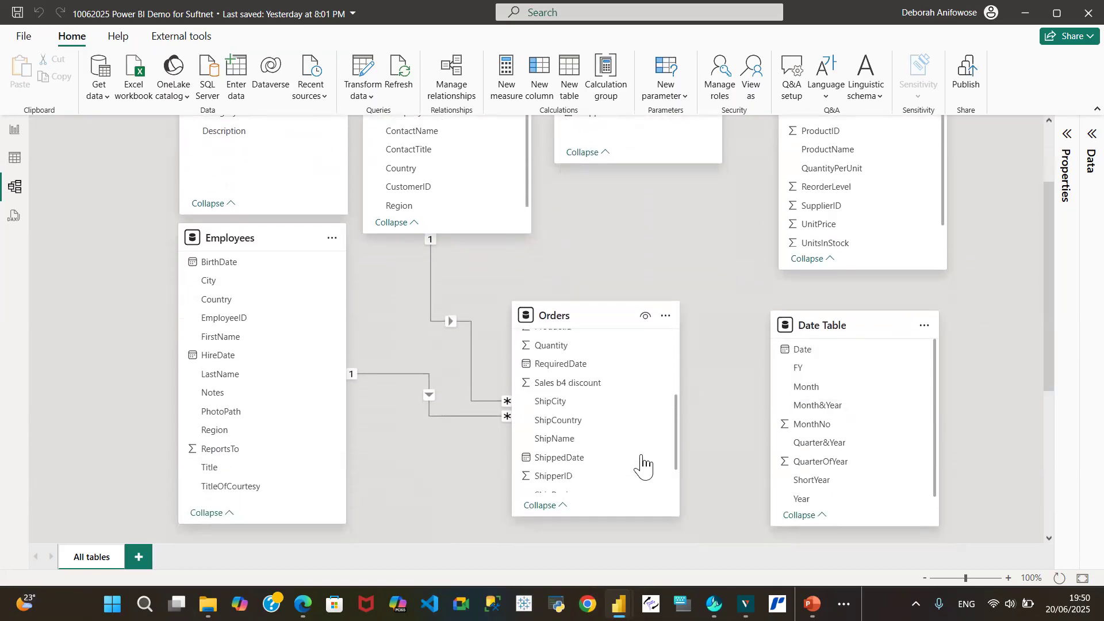
pyautogui.scroll(-2, 628, 460)
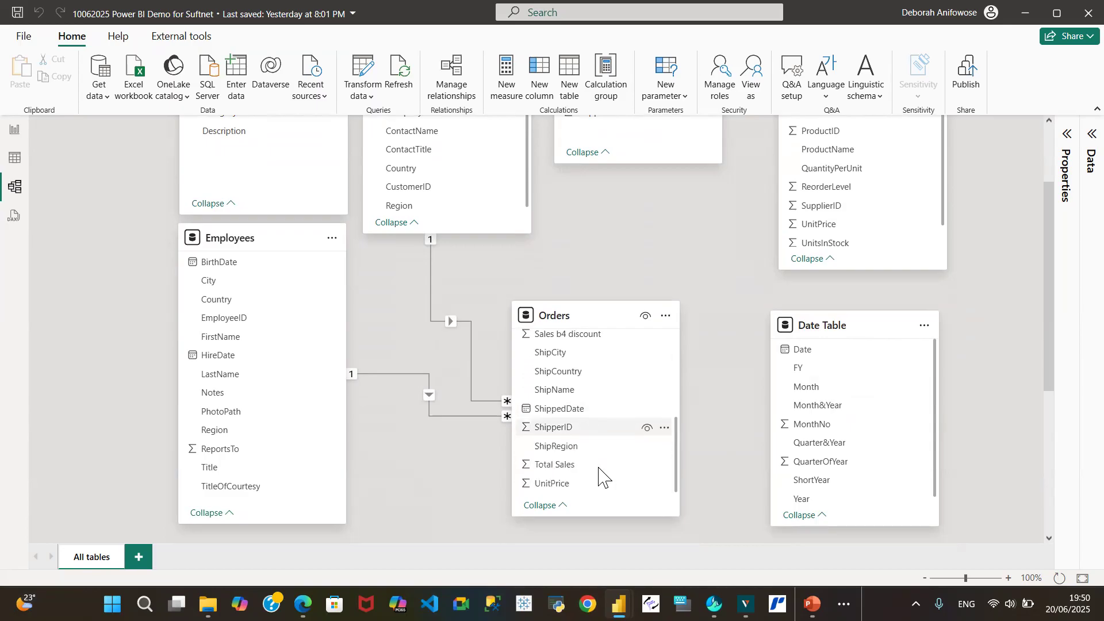
pyautogui.scroll(-3, 978, 306)
pyautogui.moveTo(1049, 343); pyautogui.dragTo(1050, 244)
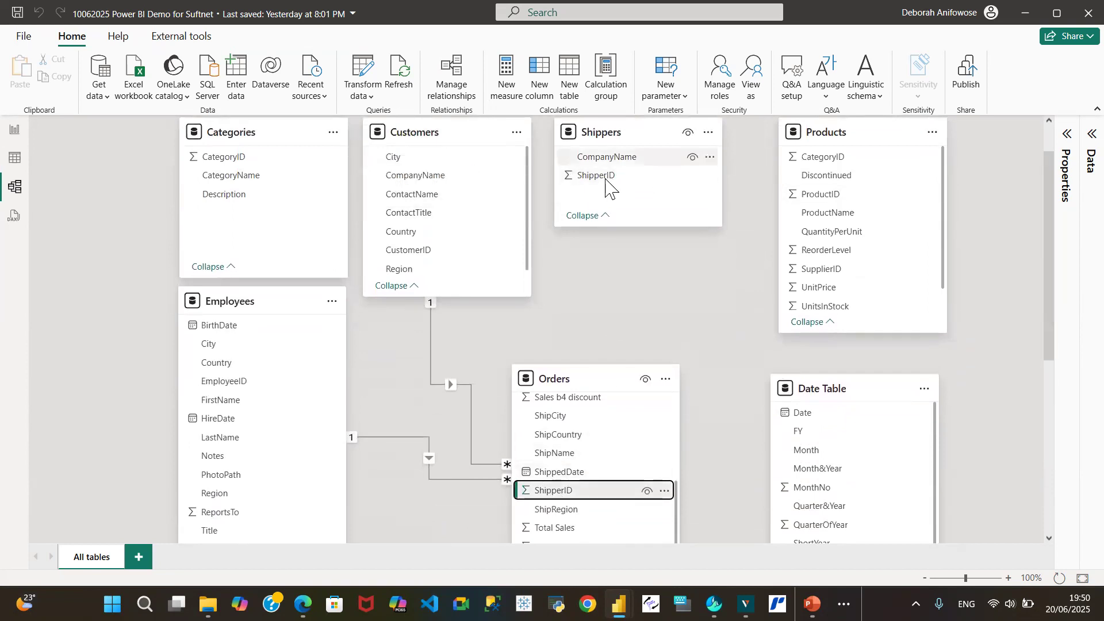
pyautogui.click(599, 178)
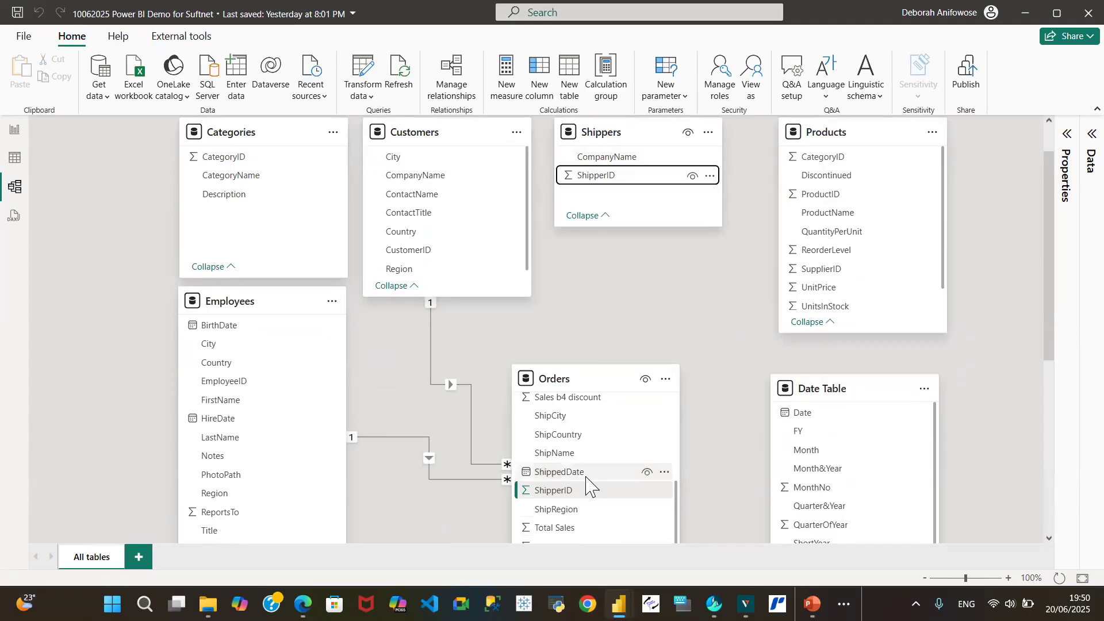
pyautogui.moveTo(543, 501)
pyautogui.mouseDown()
pyautogui.moveTo(559, 167)
pyautogui.moveTo(595, 385)
pyautogui.moveTo(592, 439)
pyautogui.moveTo(578, 491)
pyautogui.moveTo(536, 489)
pyautogui.mouseUp()
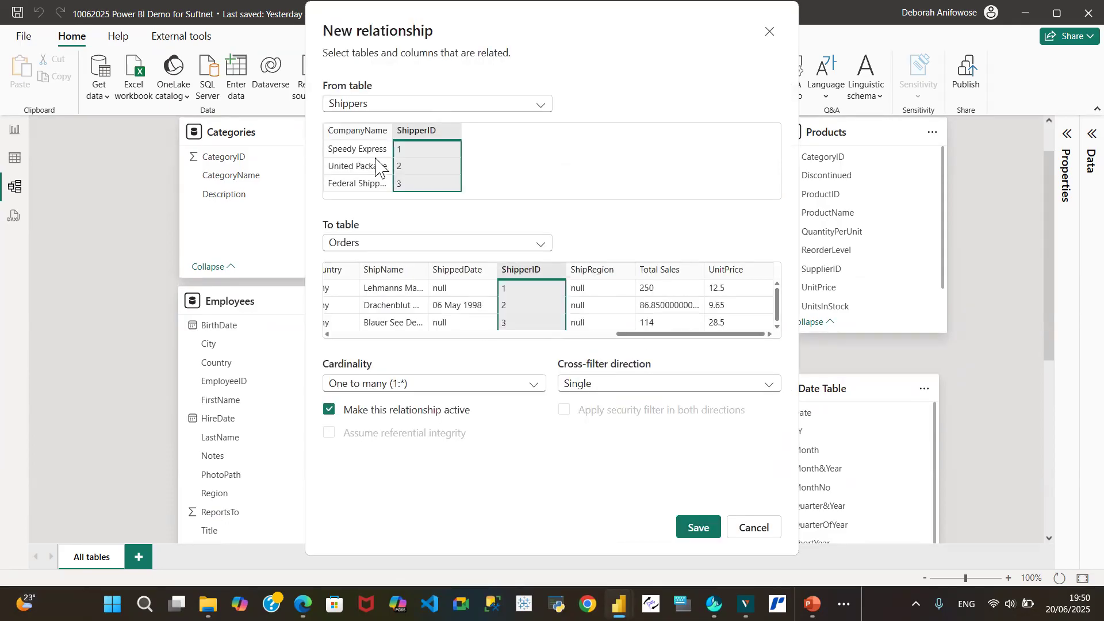
pyautogui.click(699, 528)
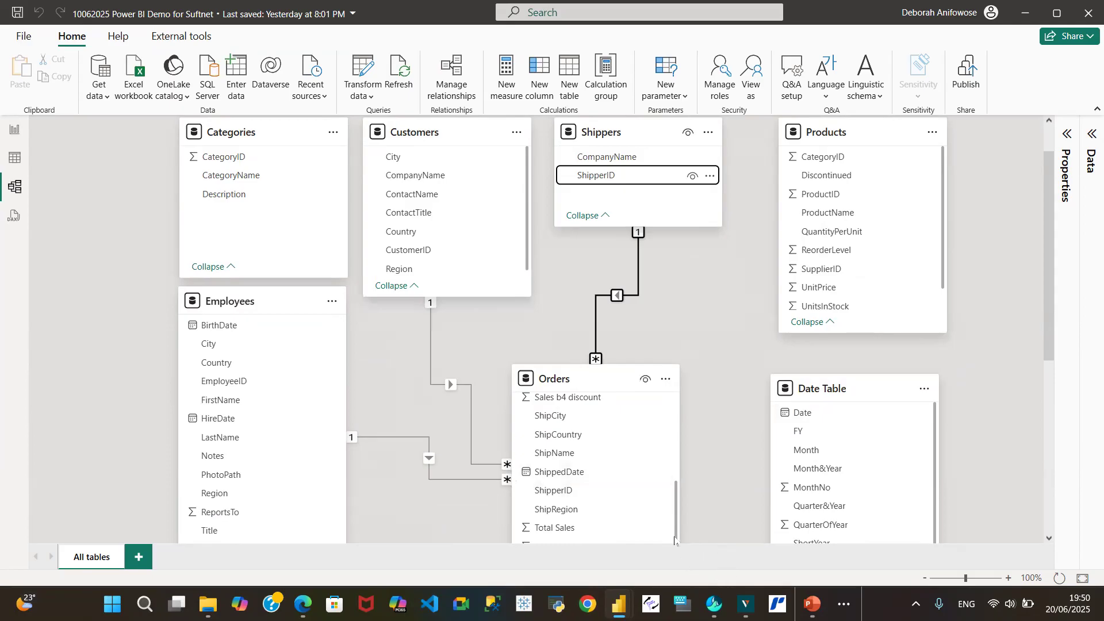
# Create a one-to-many relationship from Products ProductID to Orders ProductID
pyautogui.moveTo(674, 533); pyautogui.dragTo(687, 487)
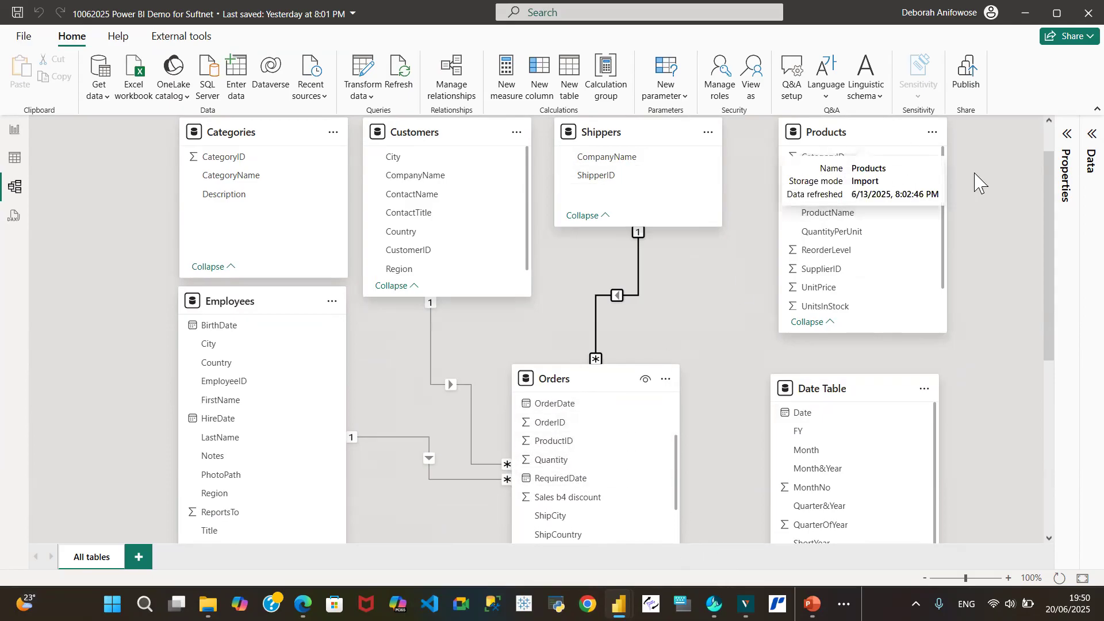
pyautogui.moveTo(838, 199); pyautogui.dragTo(561, 444)
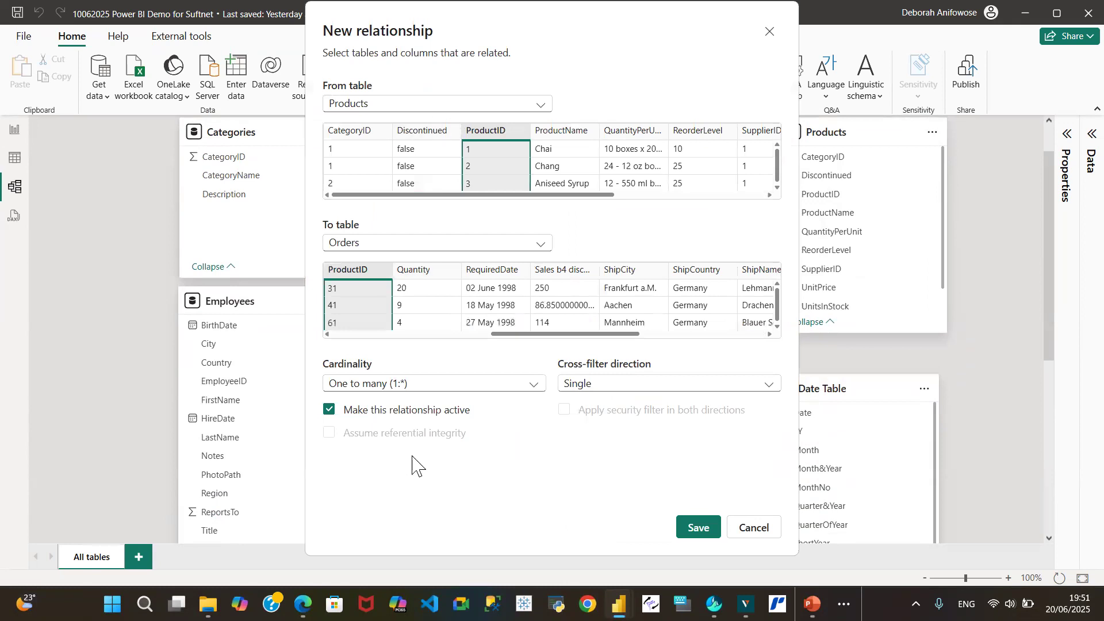
pyautogui.click(698, 527)
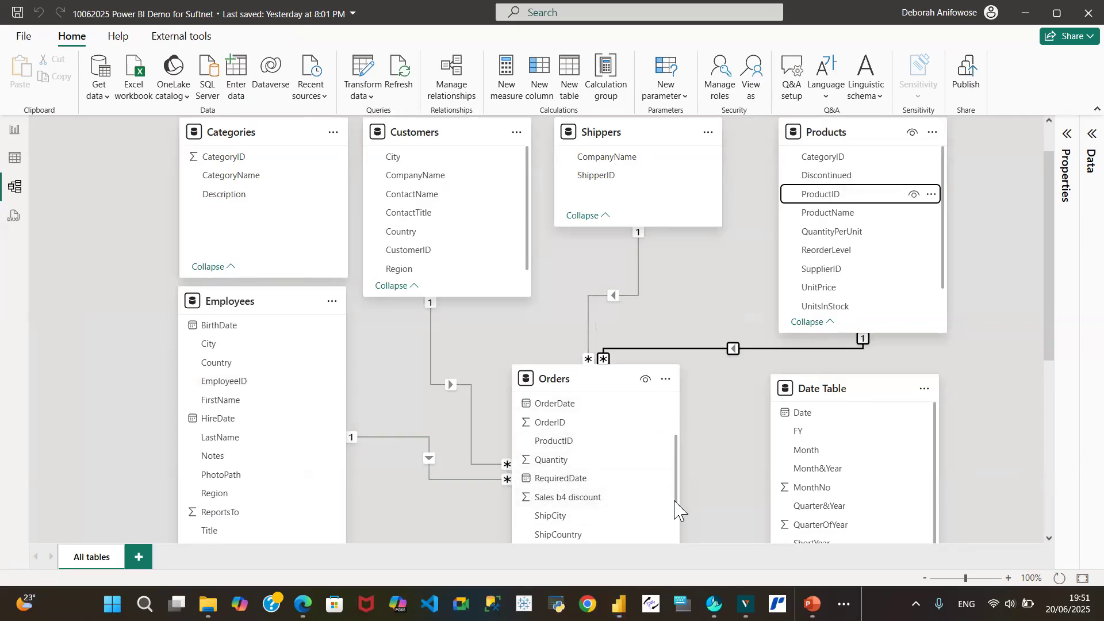
# Create a many-to-one relationship from Orders OrderDate to Date Table Date
pyautogui.scroll(2, 661, 489)
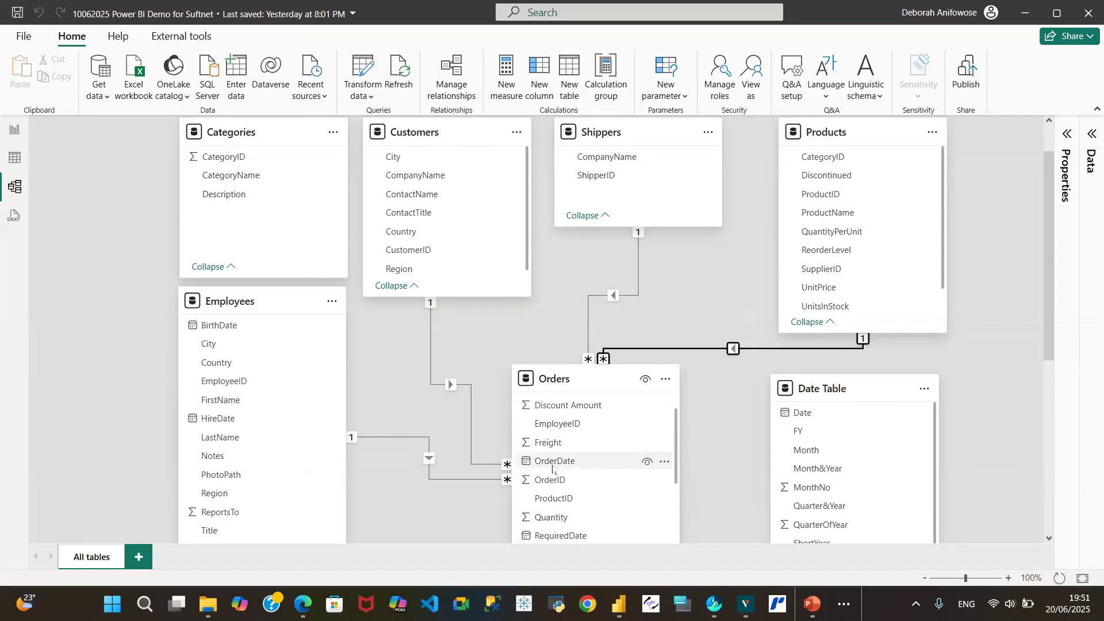
pyautogui.moveTo(559, 466); pyautogui.dragTo(816, 415)
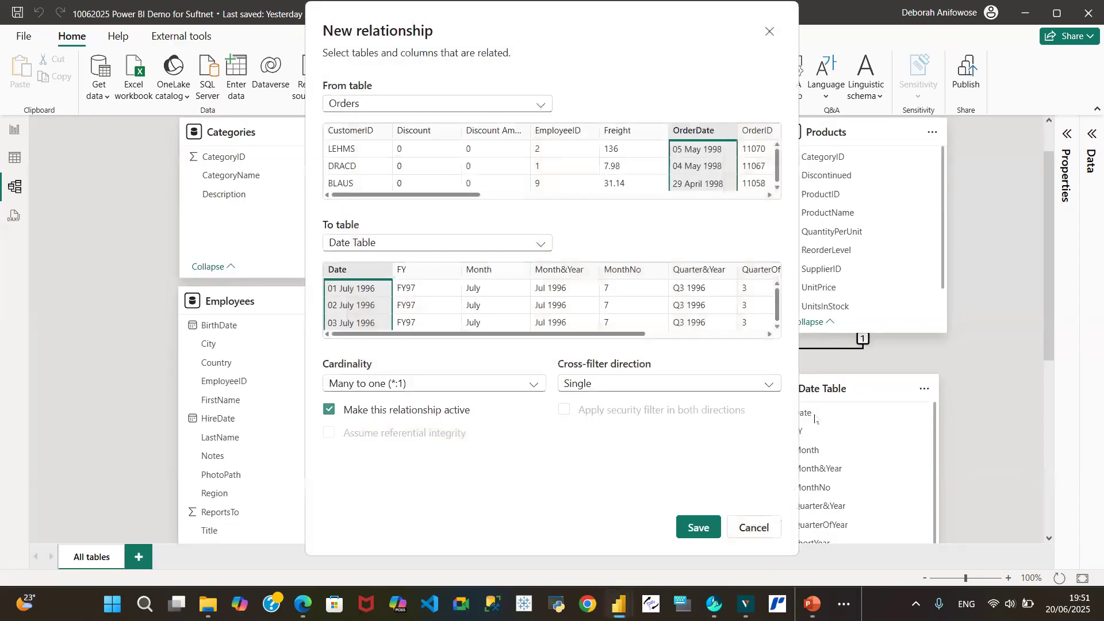
pyautogui.click(699, 529)
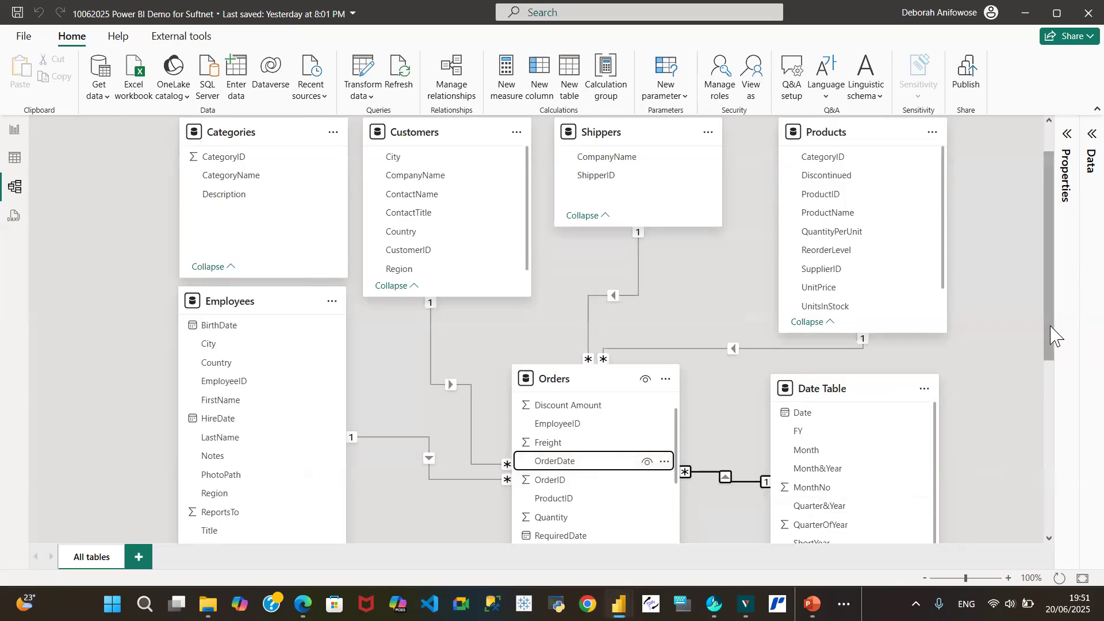
# Reposition the Suppliers and Regions tables in the lower part of the diagram, moving them toward the right
pyautogui.moveTo(1050, 331); pyautogui.dragTo(1064, 411)
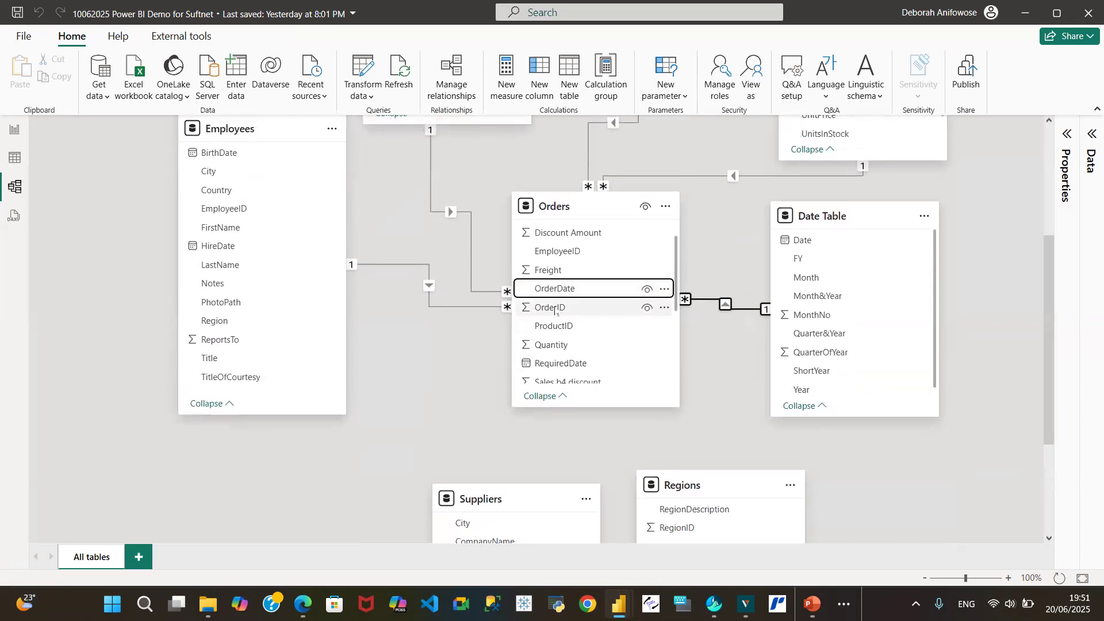
pyautogui.moveTo(677, 271); pyautogui.dragTo(680, 310)
pyautogui.scroll(3, 680, 311)
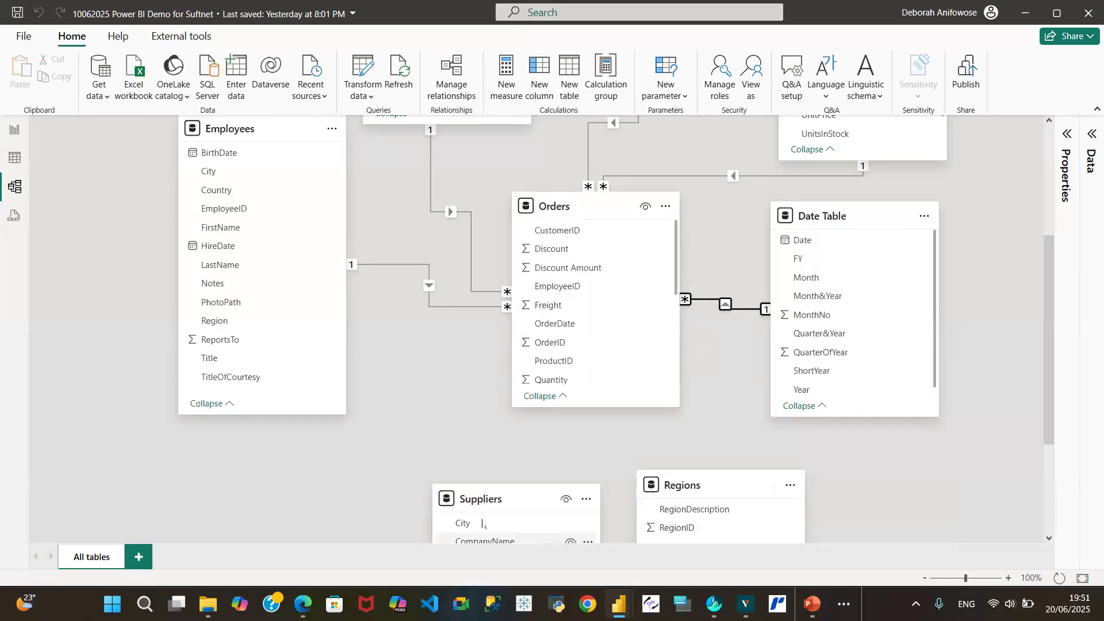
pyautogui.moveTo(518, 499); pyautogui.dragTo(477, 419)
pyautogui.moveTo(693, 487); pyautogui.dragTo(744, 449)
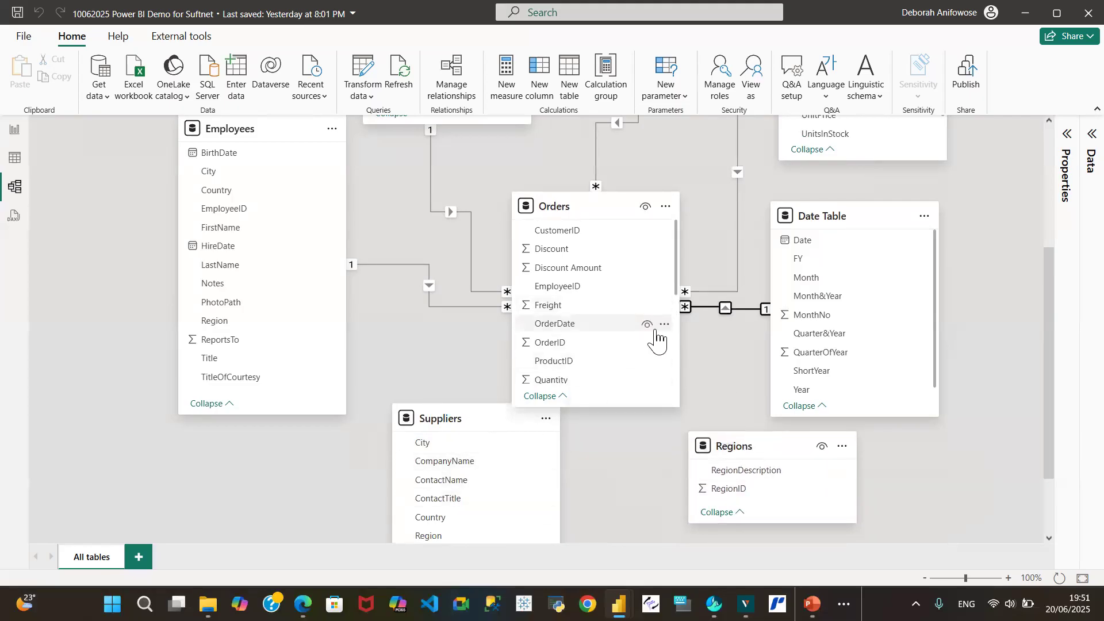
pyautogui.moveTo(442, 416)
pyautogui.mouseDown()
pyautogui.moveTo(439, 446)
pyautogui.moveTo(442, 419)
pyautogui.mouseUp()
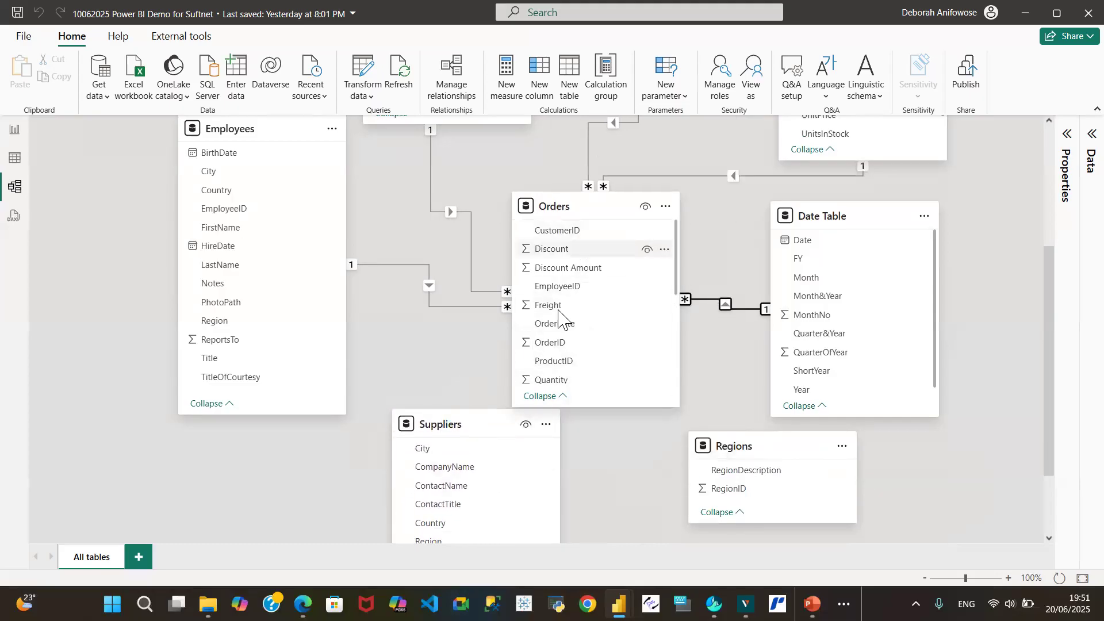
pyautogui.moveTo(679, 278)
pyautogui.mouseDown()
pyautogui.moveTo(682, 380)
pyautogui.moveTo(687, 282)
pyautogui.mouseUp()
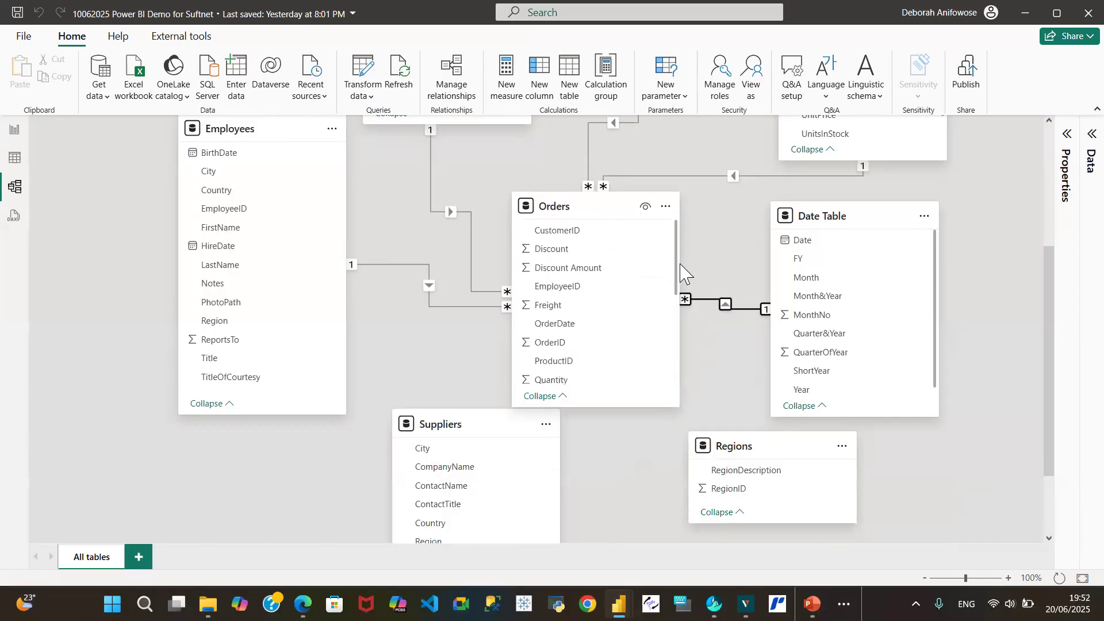
pyautogui.moveTo(449, 429); pyautogui.dragTo(914, 451)
pyautogui.moveTo(730, 449); pyautogui.dragTo(853, 458)
# Reorder the top row by moving Categories to the far right and shifting Customers, Shippers and Products left
pyautogui.moveTo(1050, 443); pyautogui.dragTo(1028, 260)
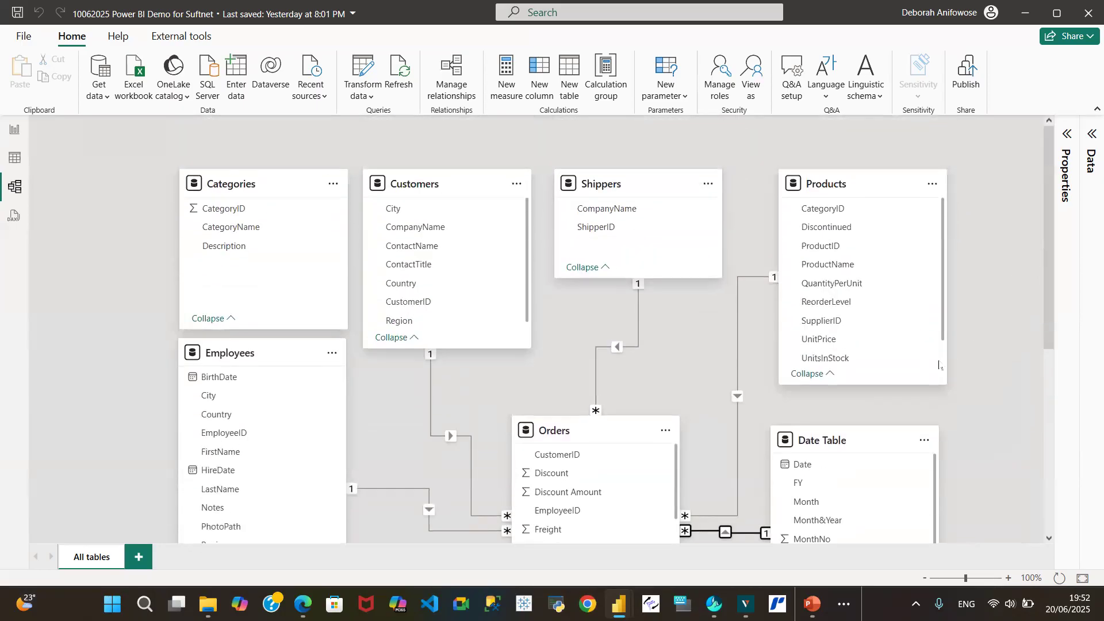
pyautogui.moveTo(1051, 299); pyautogui.dragTo(1013, 310)
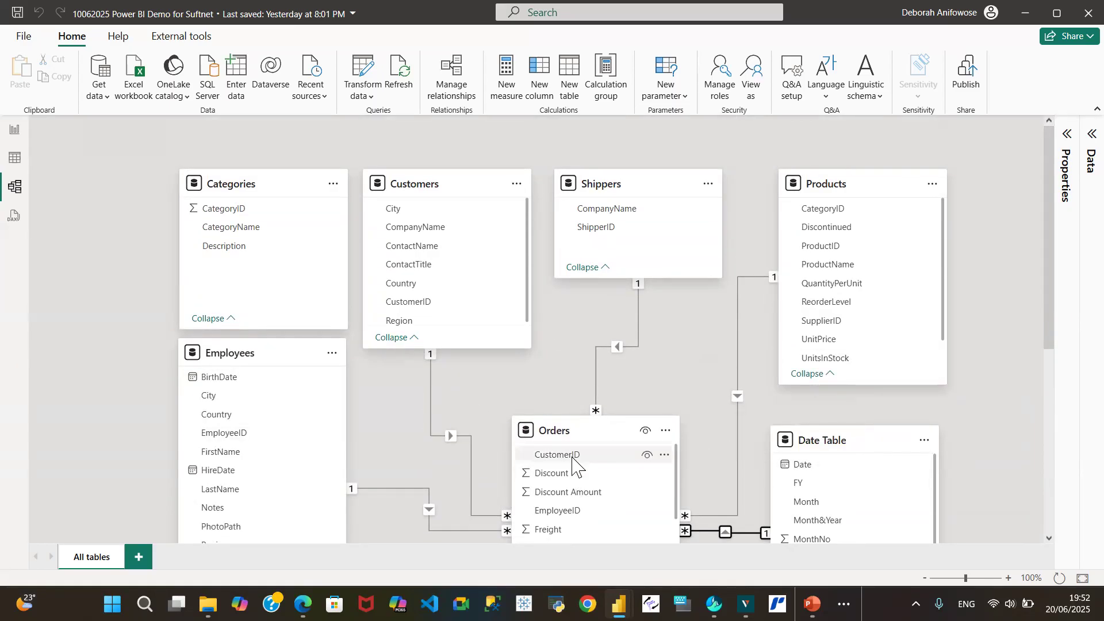
pyautogui.moveTo(1049, 339)
pyautogui.mouseDown()
pyautogui.moveTo(1050, 379)
pyautogui.moveTo(1052, 329)
pyautogui.mouseUp()
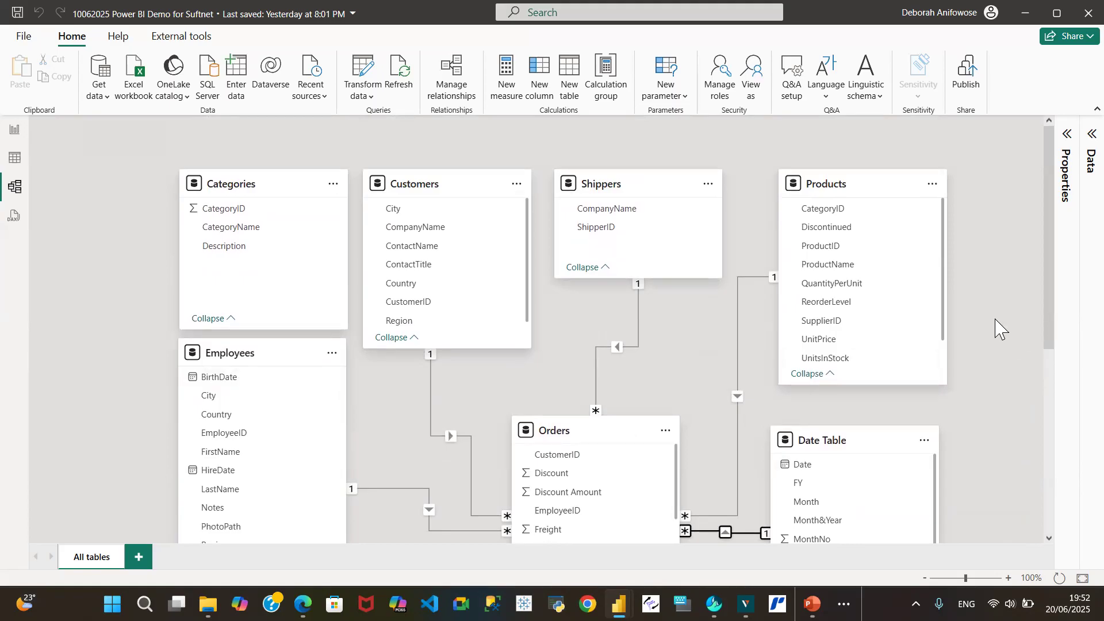
pyautogui.moveTo(251, 184); pyautogui.dragTo(920, 183)
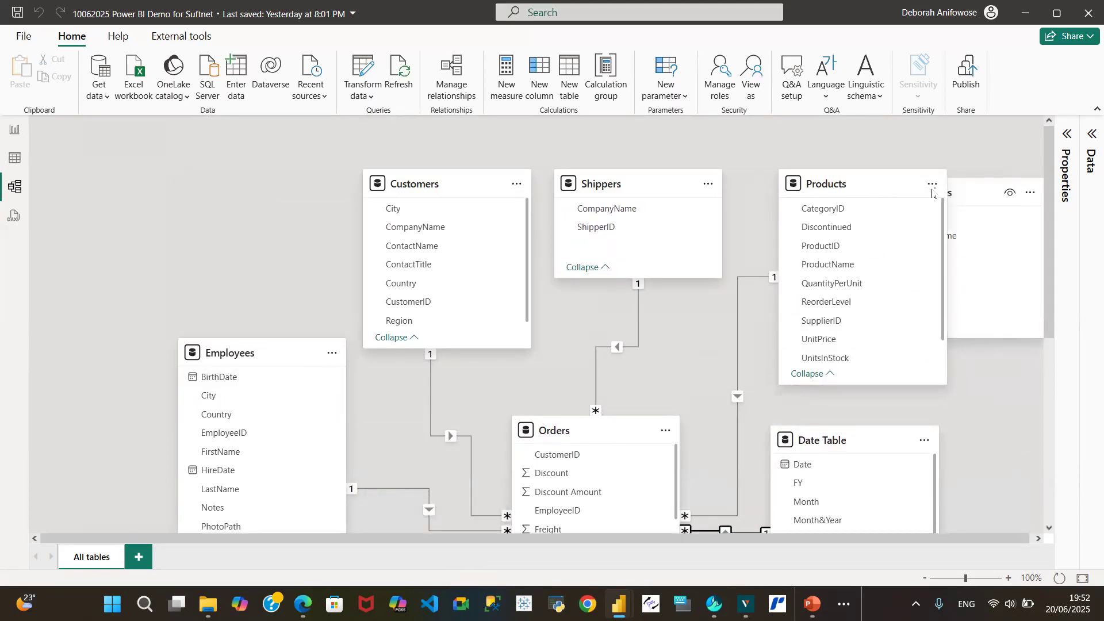
pyautogui.moveTo(443, 184); pyautogui.dragTo(214, 182)
pyautogui.moveTo(616, 185); pyautogui.dragTo(431, 185)
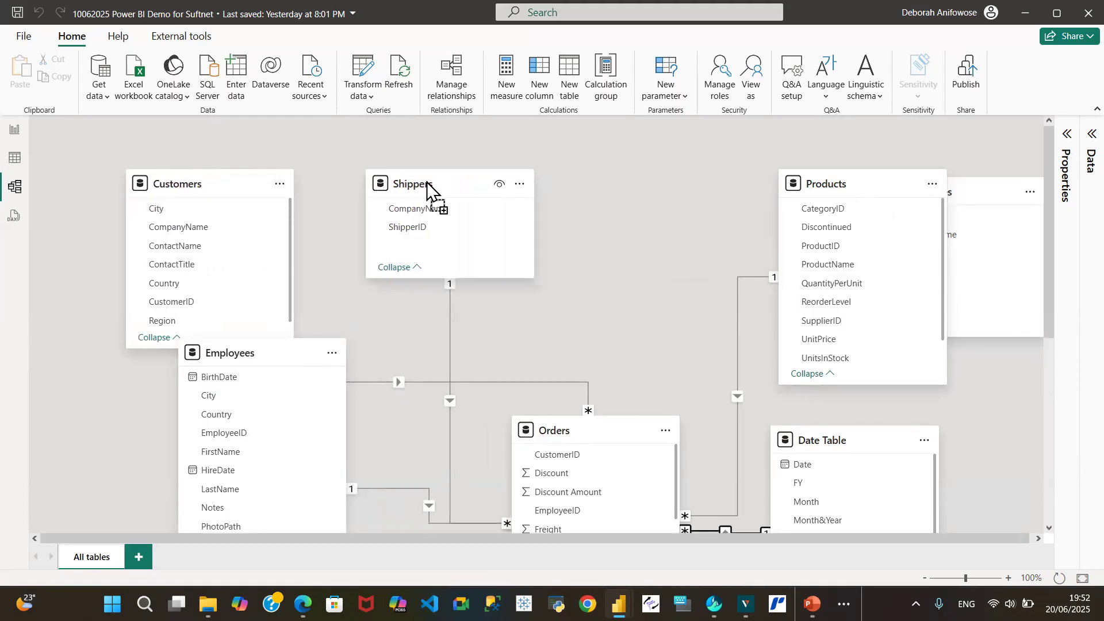
pyautogui.moveTo(792, 184); pyautogui.dragTo(596, 183)
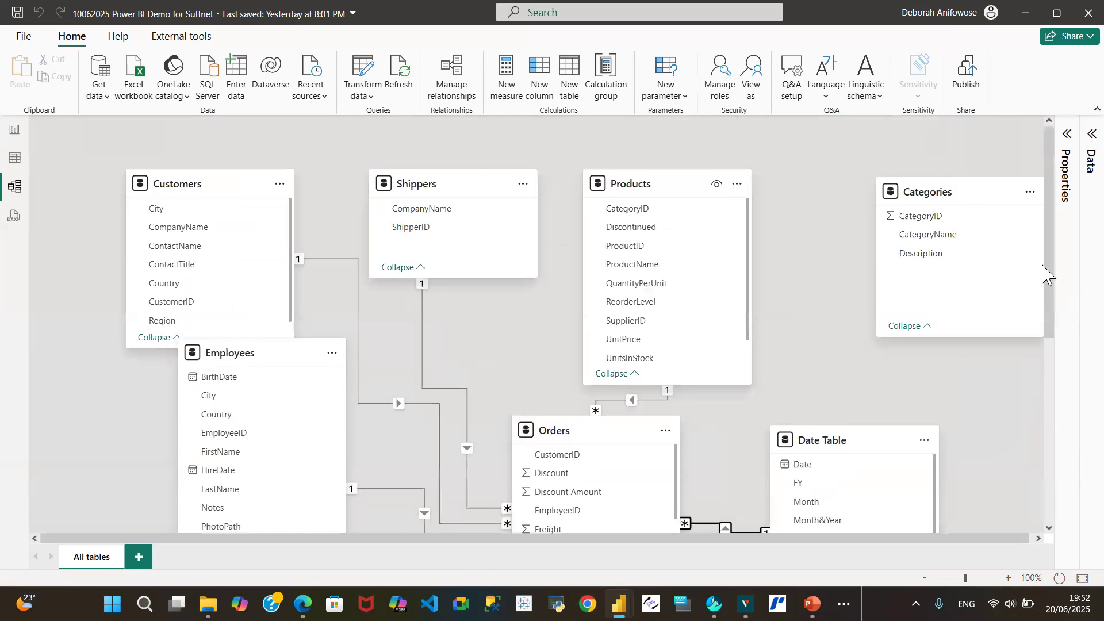
# Shift the Orders table slightly to the left
pyautogui.moveTo(1048, 265); pyautogui.dragTo(1069, 311)
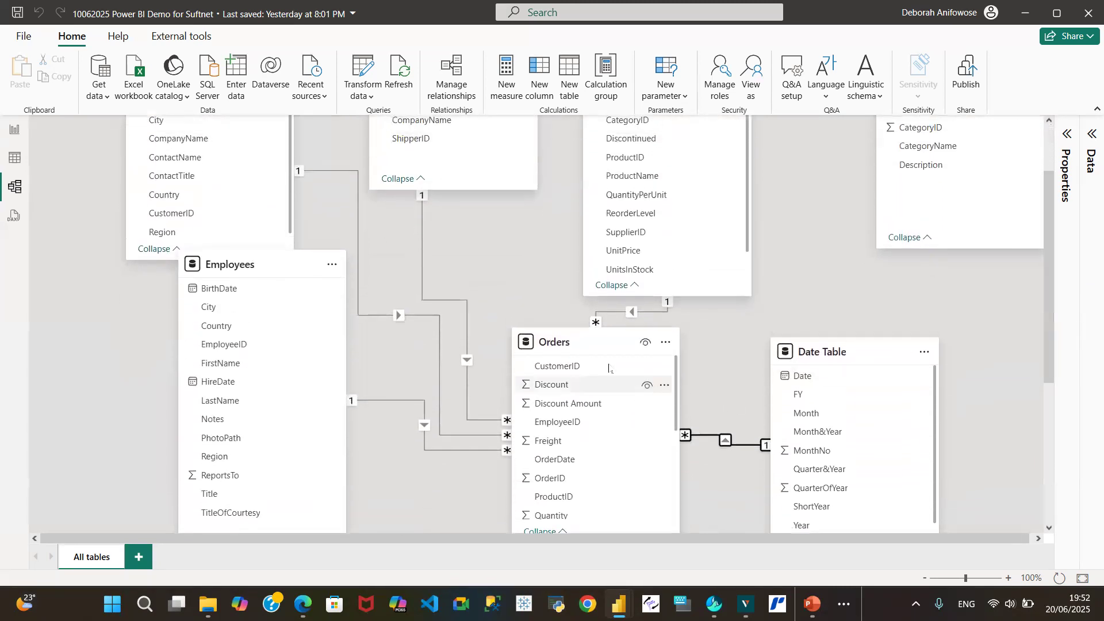
pyautogui.moveTo(577, 347); pyautogui.dragTo(524, 358)
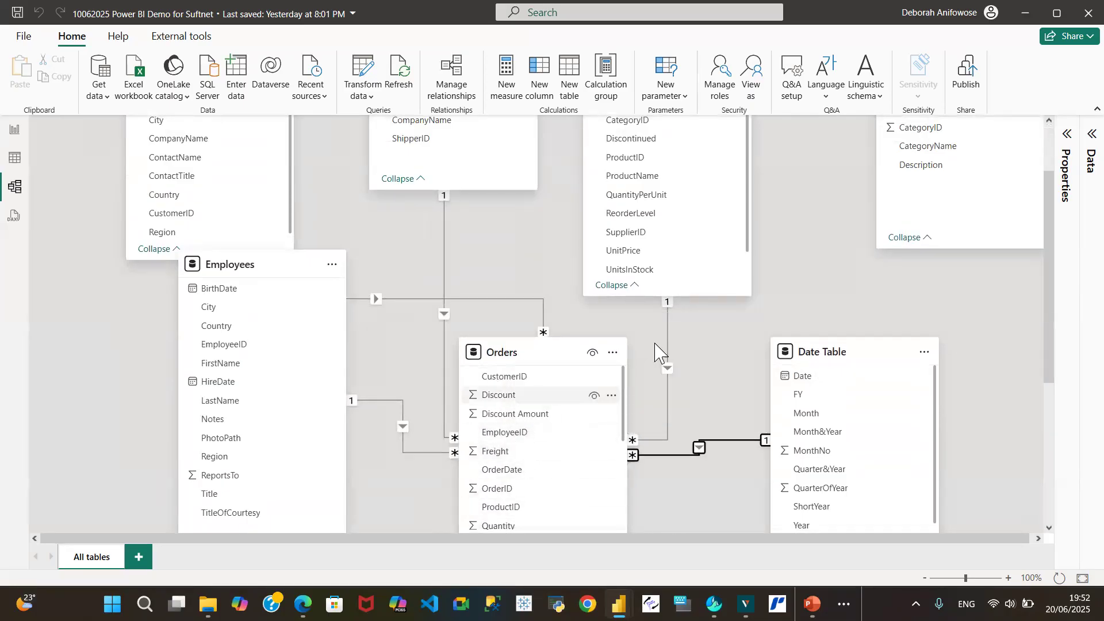
pyautogui.moveTo(1051, 290); pyautogui.dragTo(1050, 245)
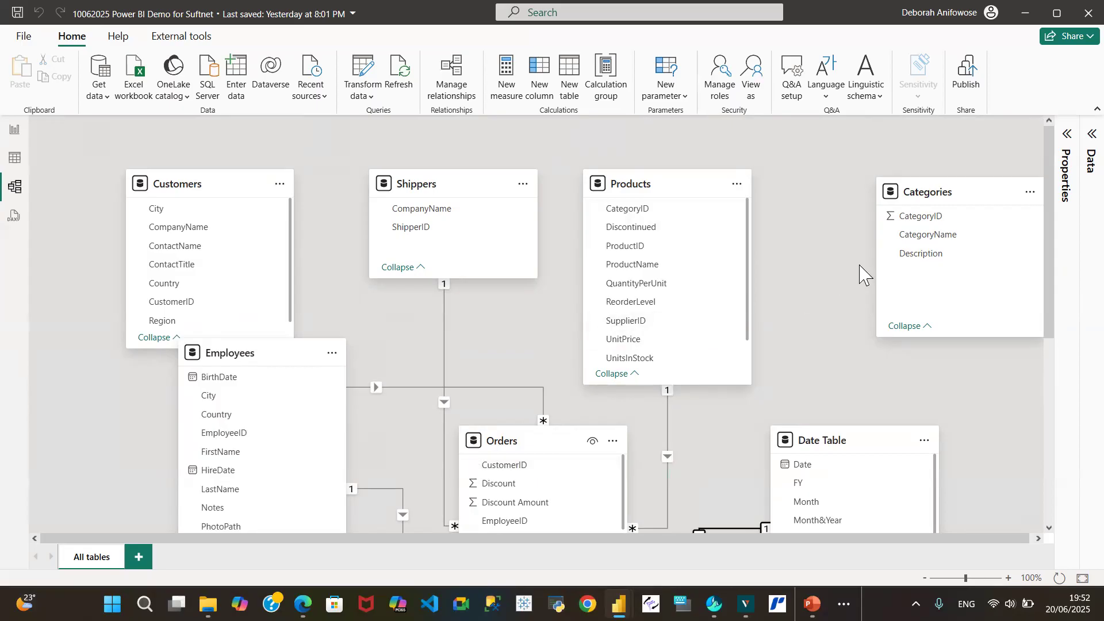
# Create a one-to-many relationship from Categories CategoryID to Products CategoryID
pyautogui.moveTo(927, 220); pyautogui.dragTo(635, 211)
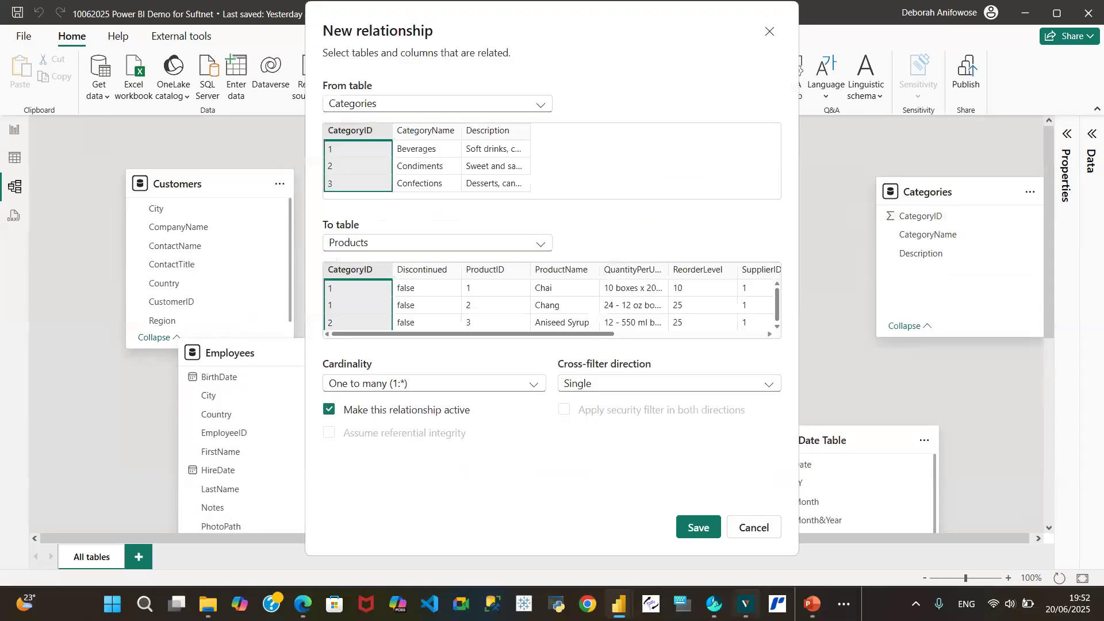
pyautogui.click(700, 529)
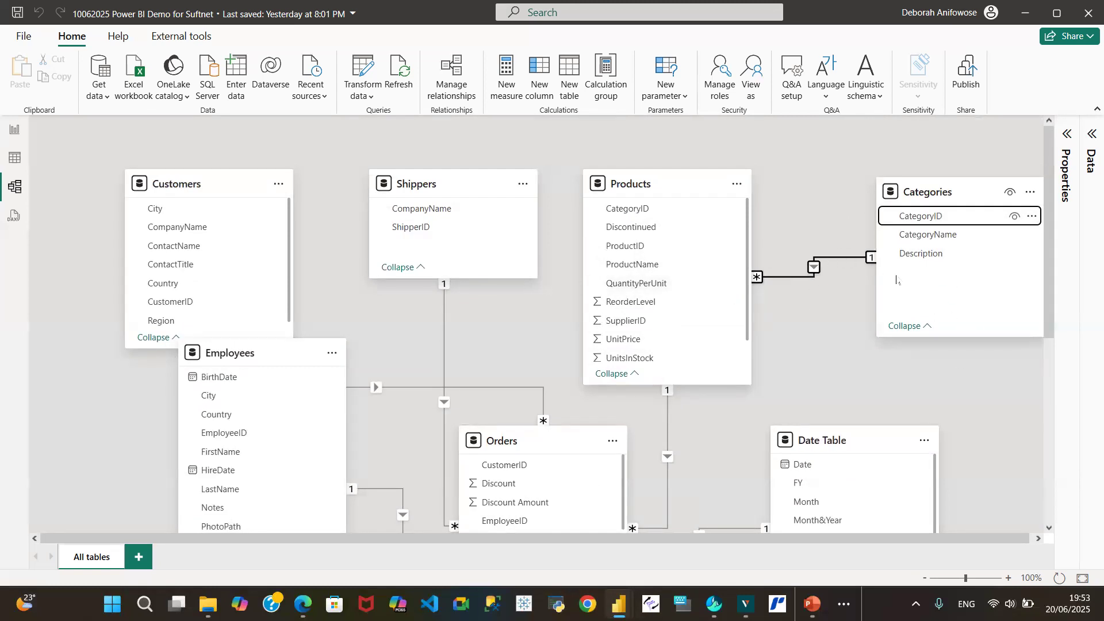
pyautogui.click(872, 258)
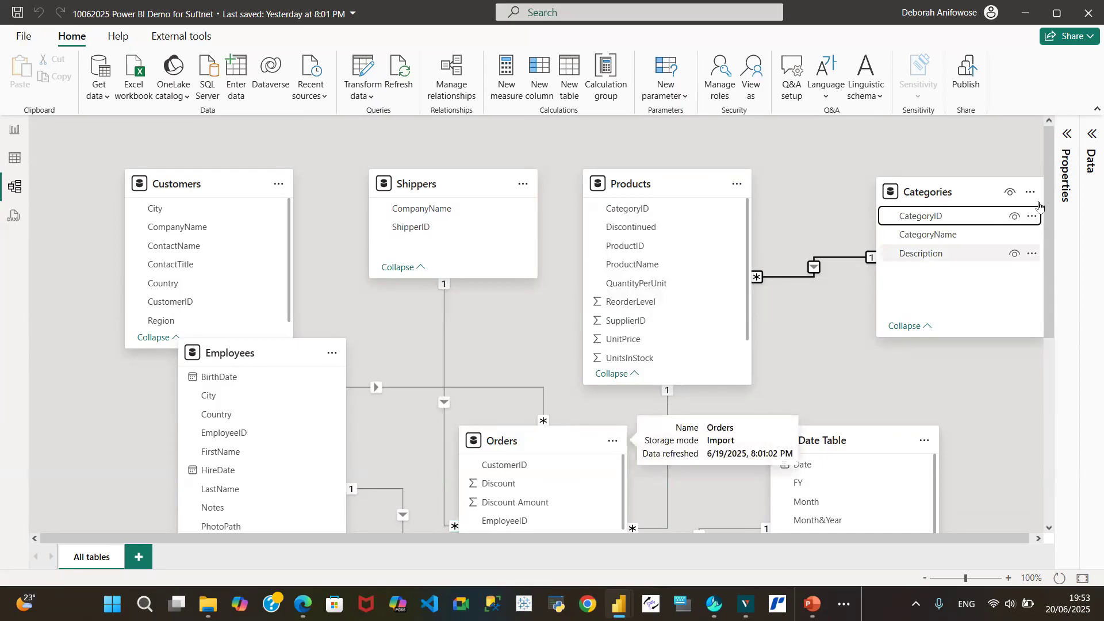
# Move the Suppliers table left so it sits below Orders, clear of the Regions table
pyautogui.moveTo(1055, 217); pyautogui.dragTo(1072, 396)
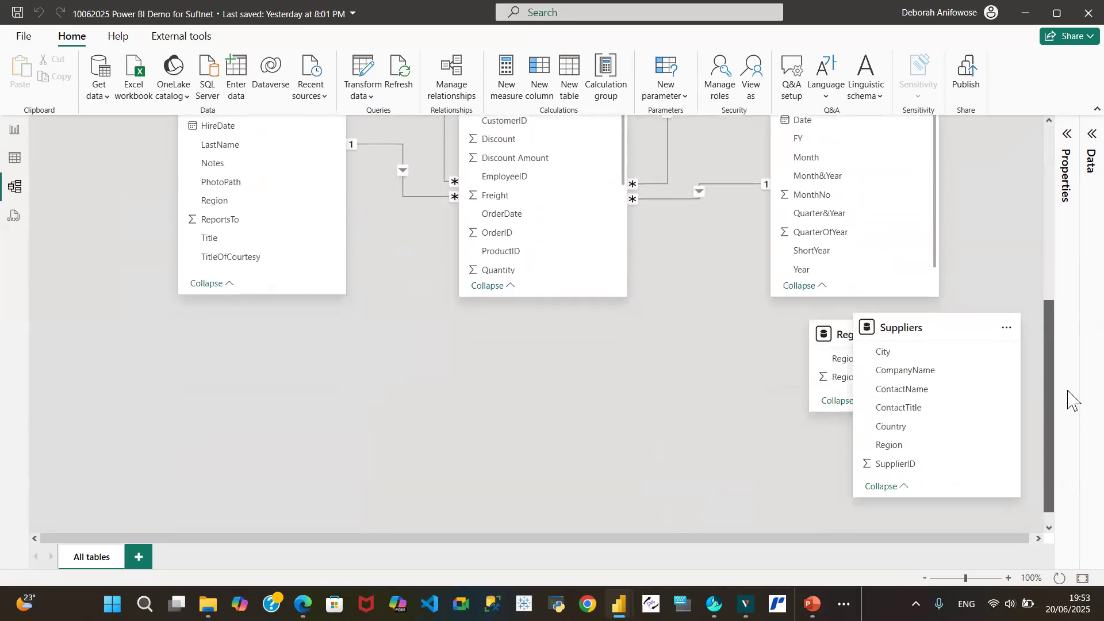
pyautogui.moveTo(885, 327); pyautogui.dragTo(536, 327)
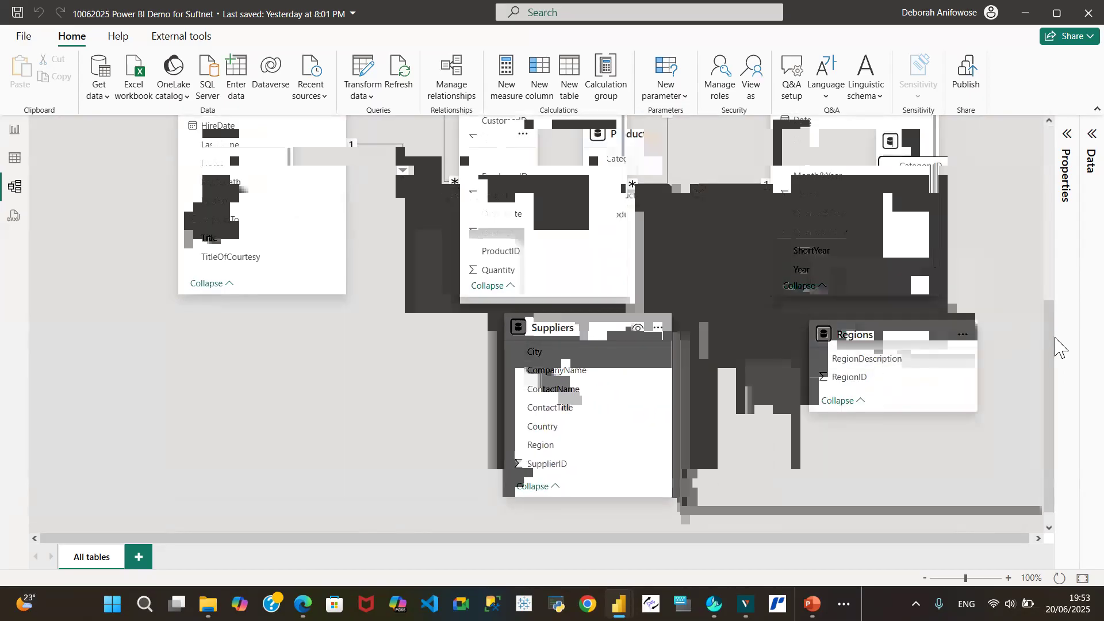
pyautogui.moveTo(1055, 345); pyautogui.dragTo(1060, 209)
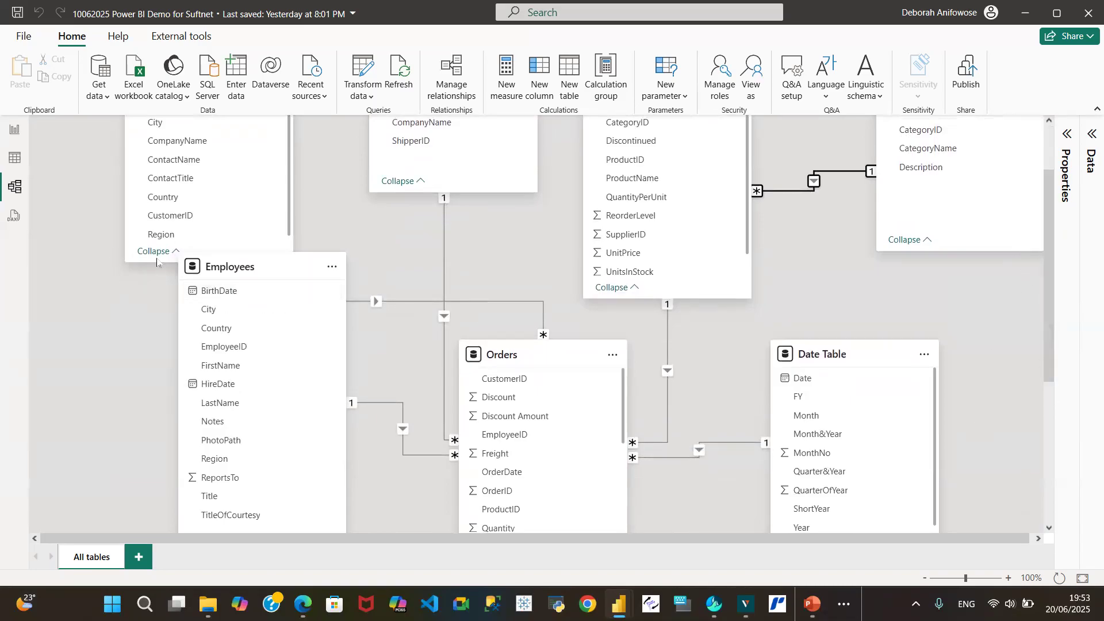
# Lengthen the Customers table slightly and move the Date Table up and further to the right
pyautogui.moveTo(155, 261)
pyautogui.mouseDown()
pyautogui.moveTo(155, 283)
pyautogui.moveTo(160, 270)
pyautogui.mouseUp()
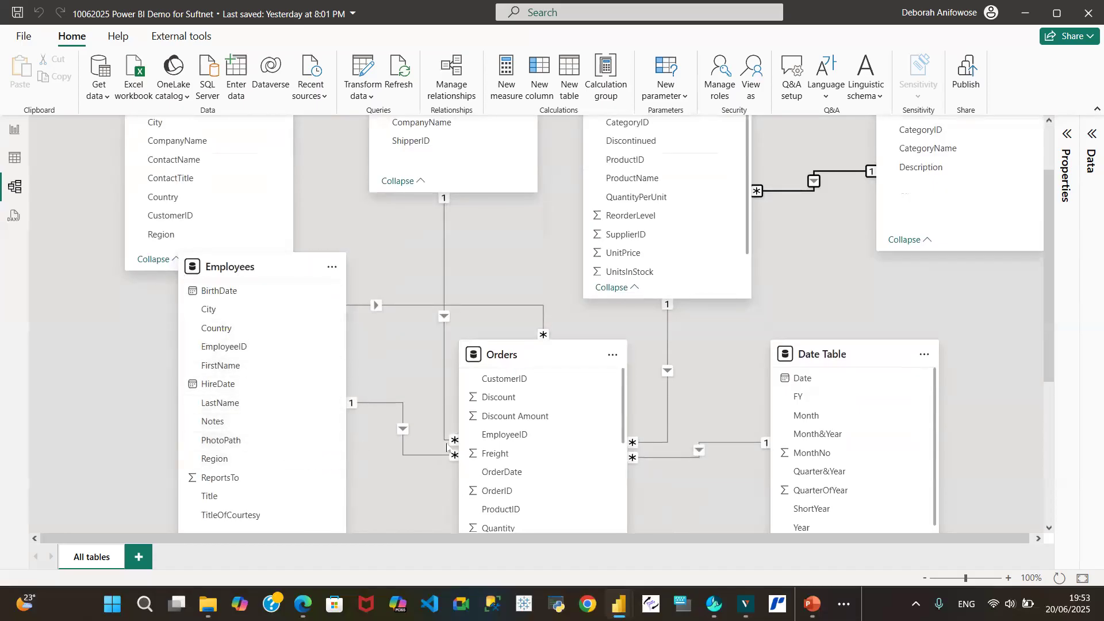
pyautogui.moveTo(1052, 354); pyautogui.dragTo(1074, 320)
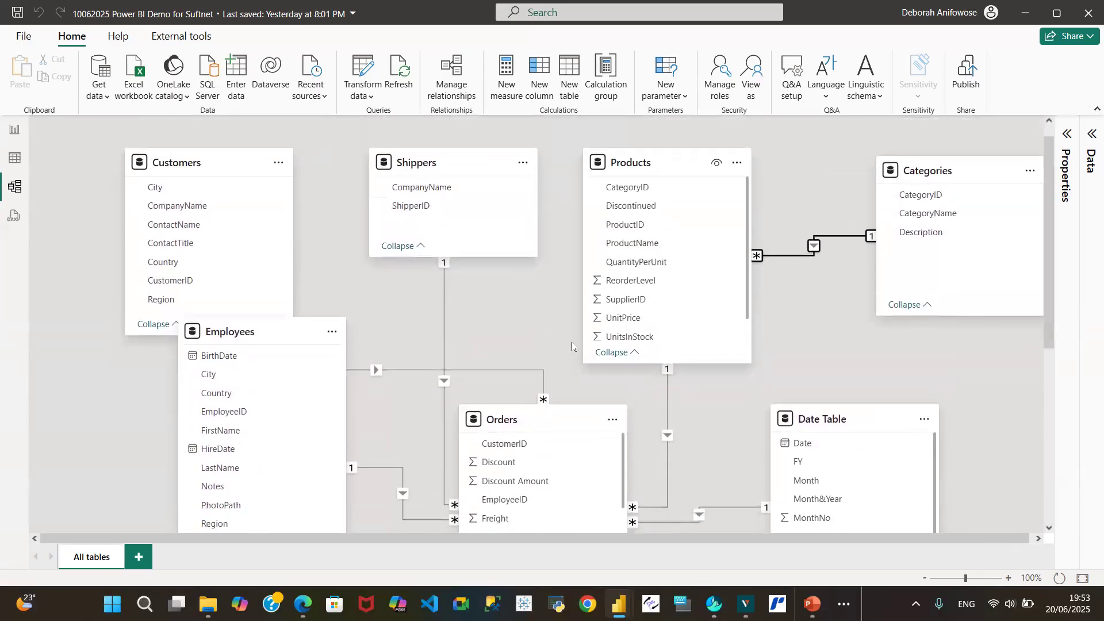
pyautogui.moveTo(848, 421); pyautogui.dragTo(918, 371)
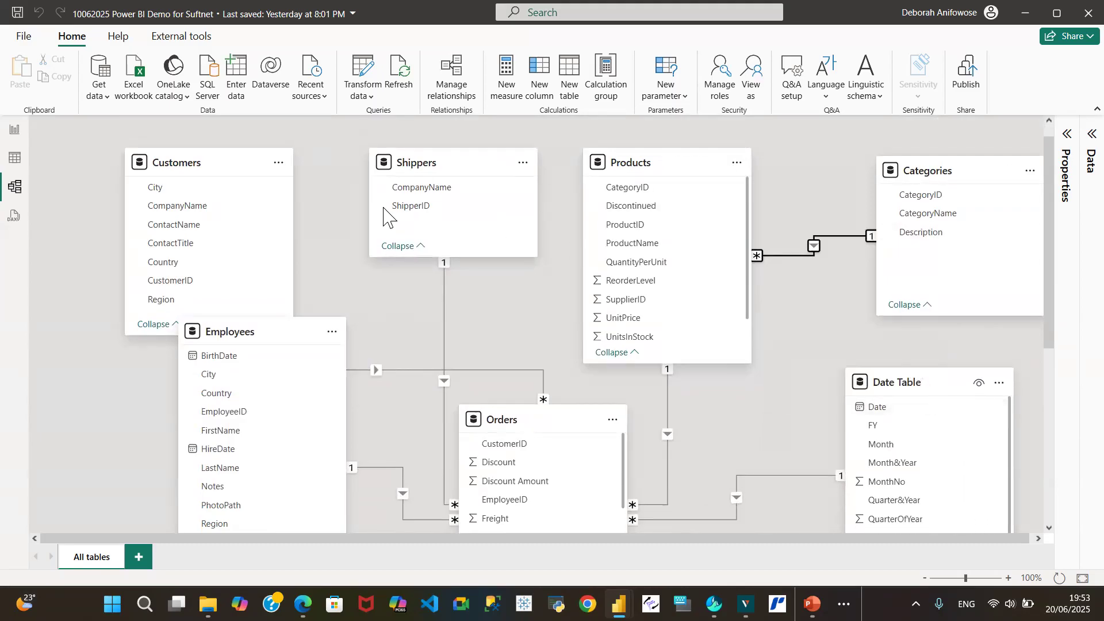
# Move the Employees table down below Customers and shift the Orders table up and to the left
pyautogui.moveTo(253, 332); pyautogui.dragTo(189, 403)
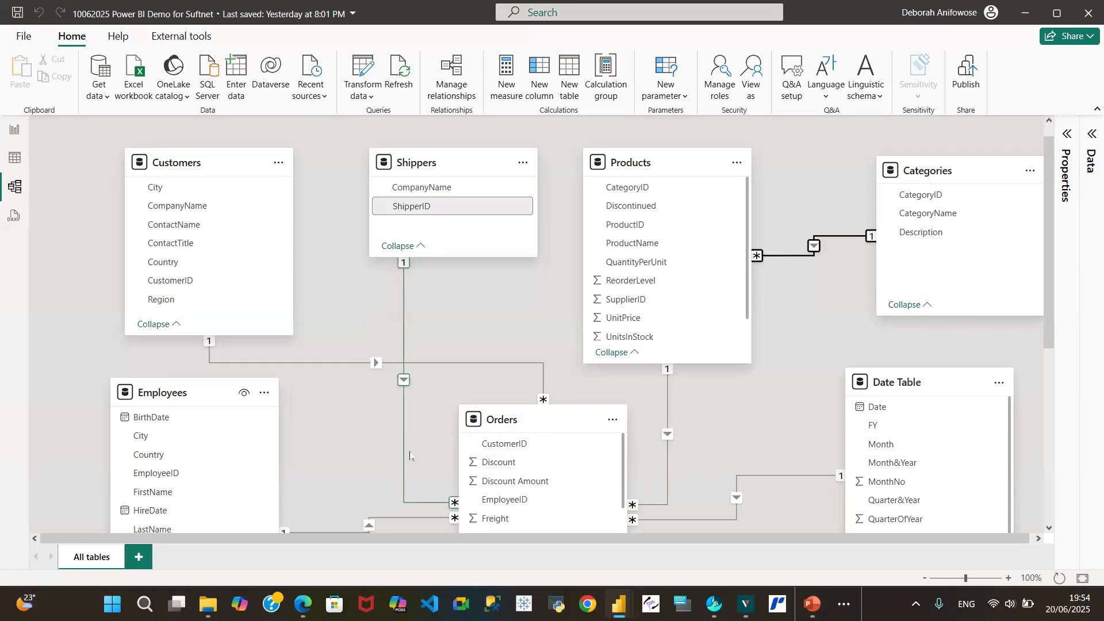
pyautogui.moveTo(1051, 292); pyautogui.dragTo(1072, 307)
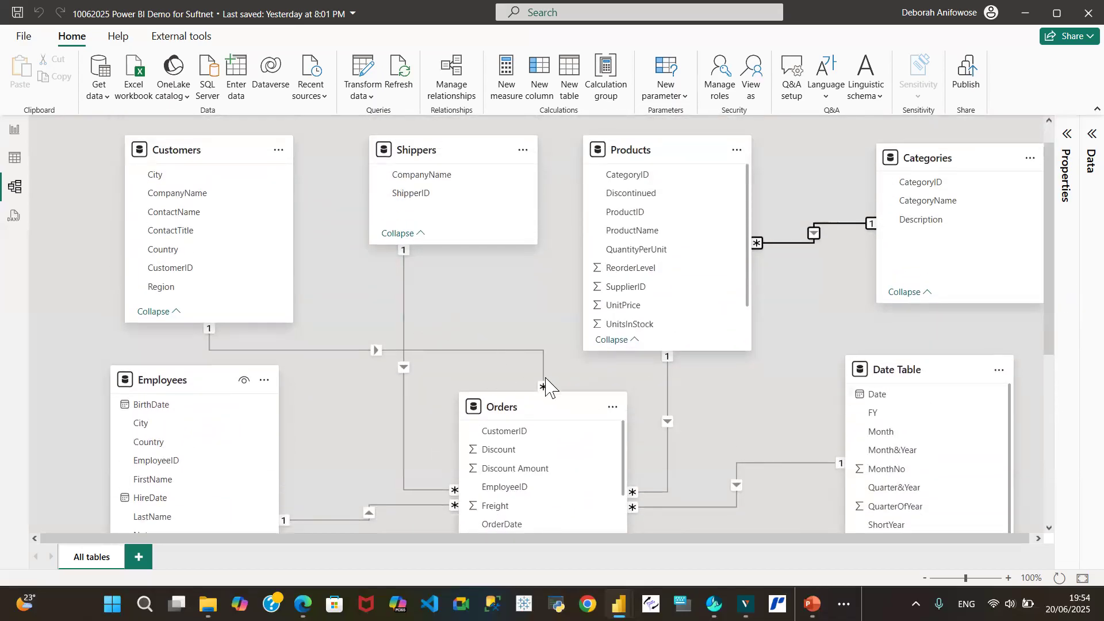
pyautogui.moveTo(546, 414); pyautogui.dragTo(497, 370)
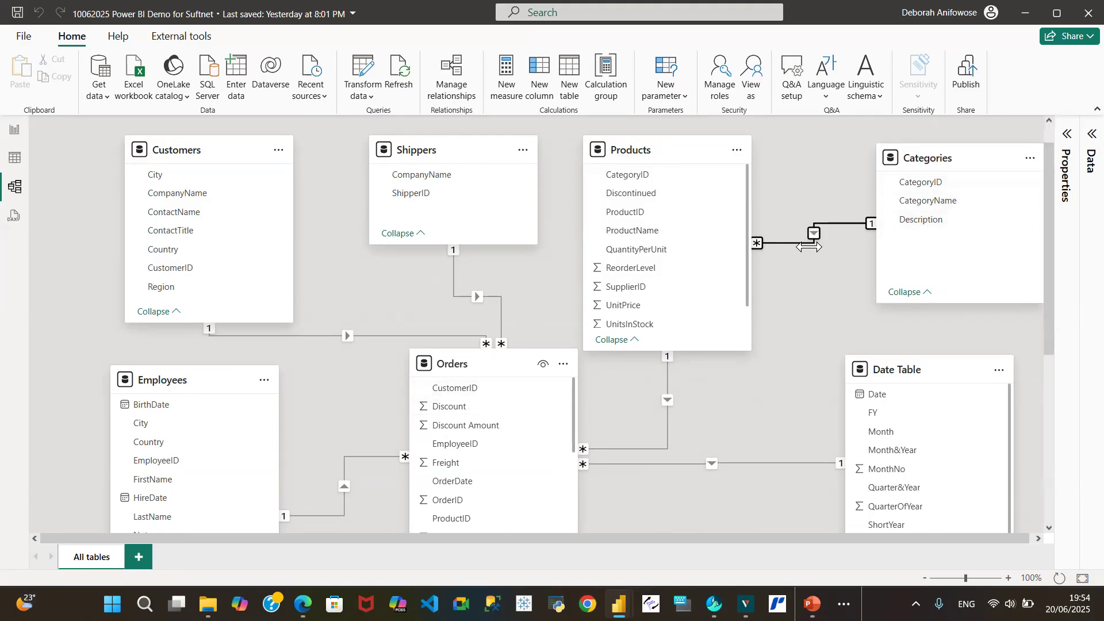
pyautogui.moveTo(1048, 264); pyautogui.dragTo(1081, 225)
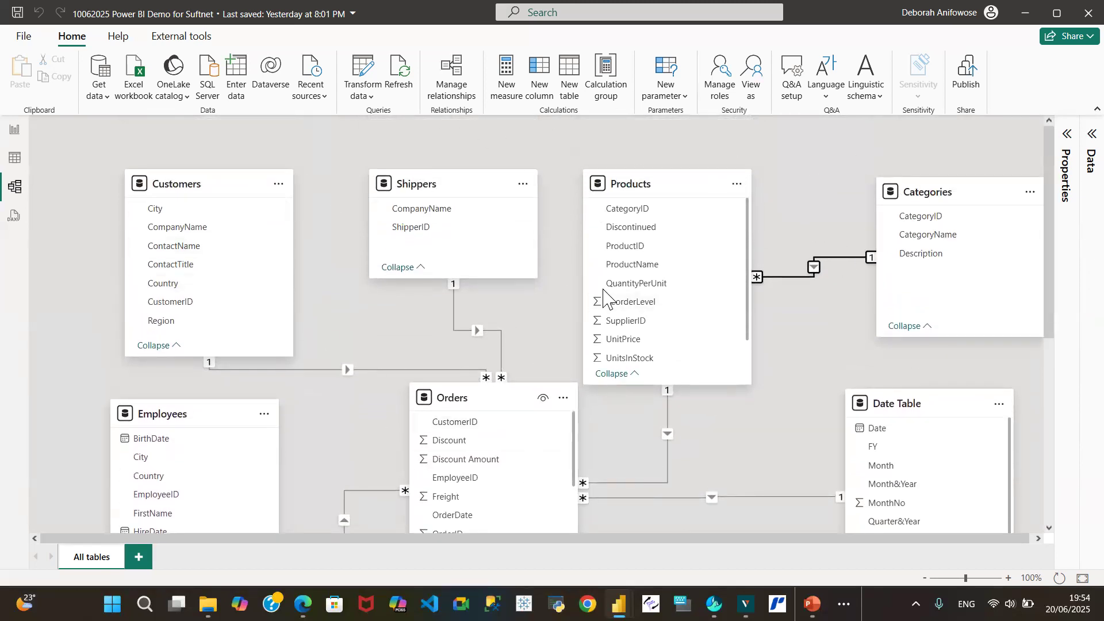
pyautogui.moveTo(1047, 285); pyautogui.dragTo(1079, 224)
pyautogui.moveTo(467, 398)
pyautogui.mouseDown()
pyautogui.moveTo(458, 456)
pyautogui.moveTo(468, 396)
pyautogui.mouseUp()
# Scroll through the Orders table's field list to review its columns
pyautogui.moveTo(1053, 284)
pyautogui.mouseDown()
pyautogui.moveTo(1053, 399)
pyautogui.moveTo(1056, 269)
pyautogui.mouseUp()
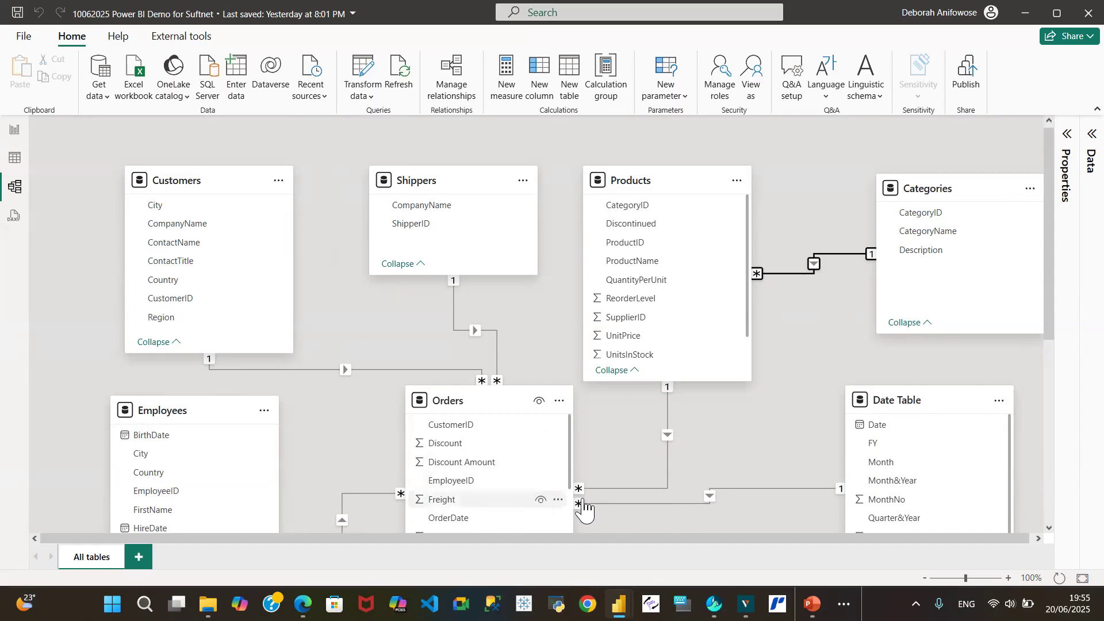
pyautogui.moveTo(1048, 299); pyautogui.dragTo(1054, 367)
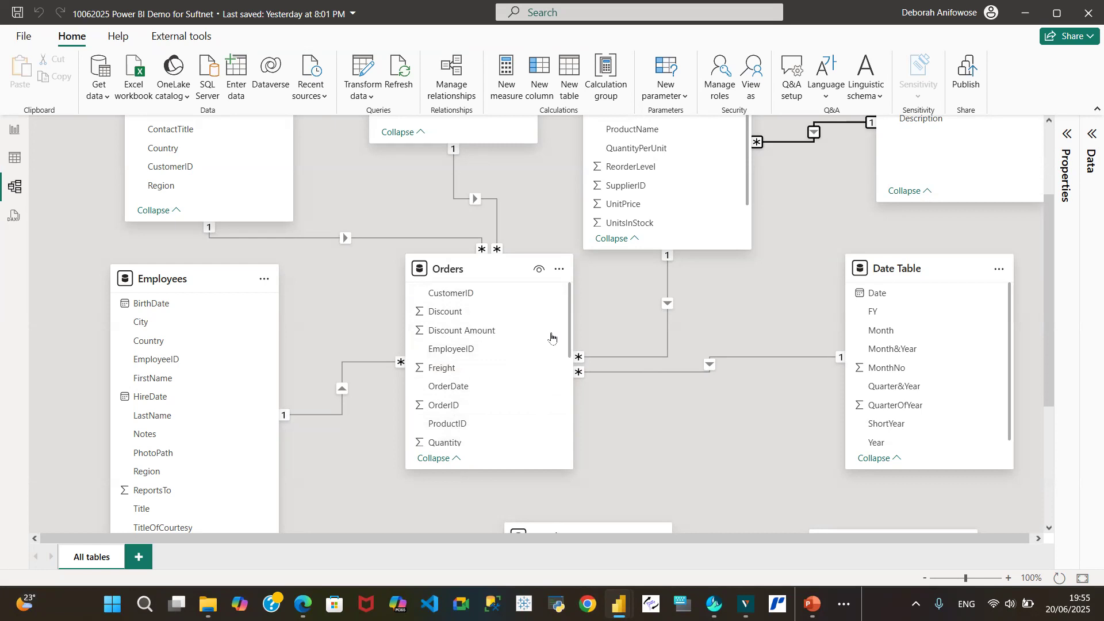
pyautogui.moveTo(573, 345); pyautogui.dragTo(589, 443)
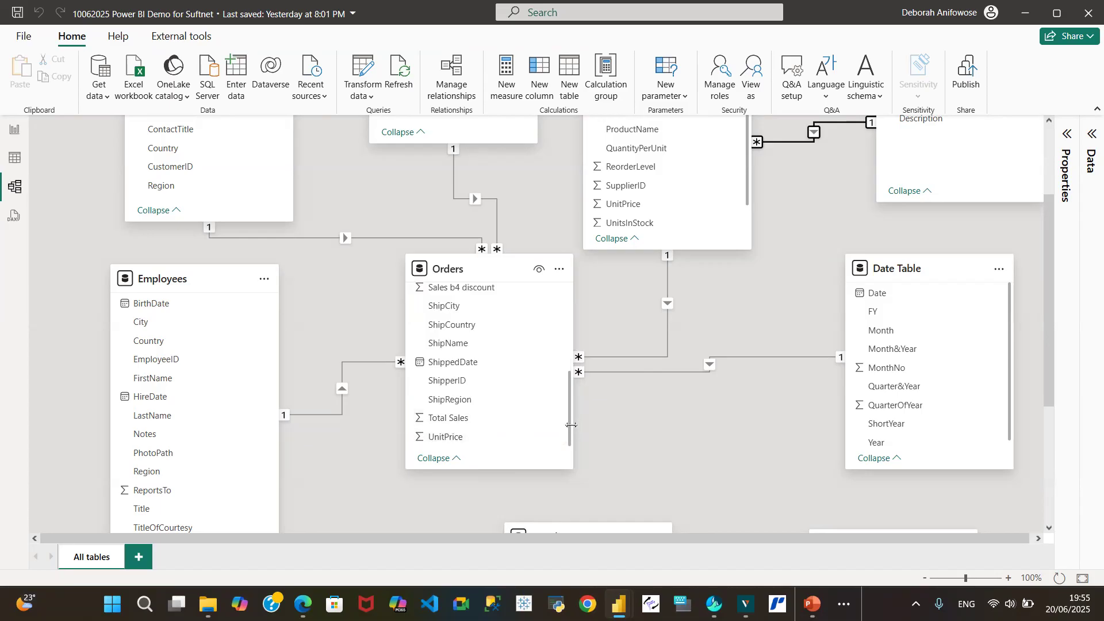
pyautogui.moveTo(571, 425); pyautogui.dragTo(575, 382)
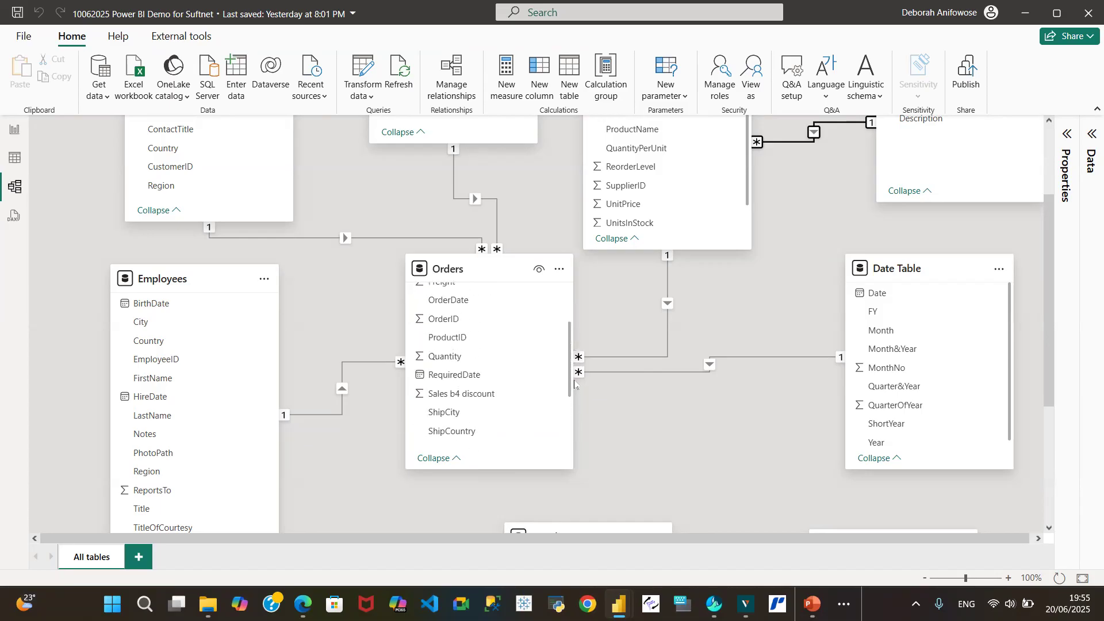
pyautogui.scroll(3, 446, 379)
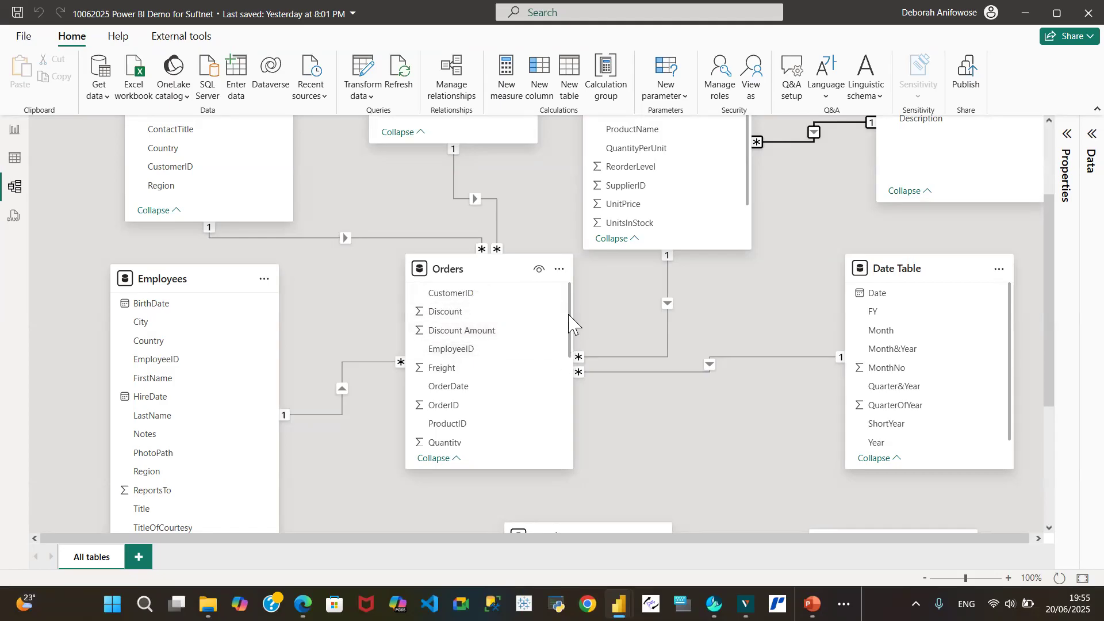
pyautogui.scroll(3, 740, 362)
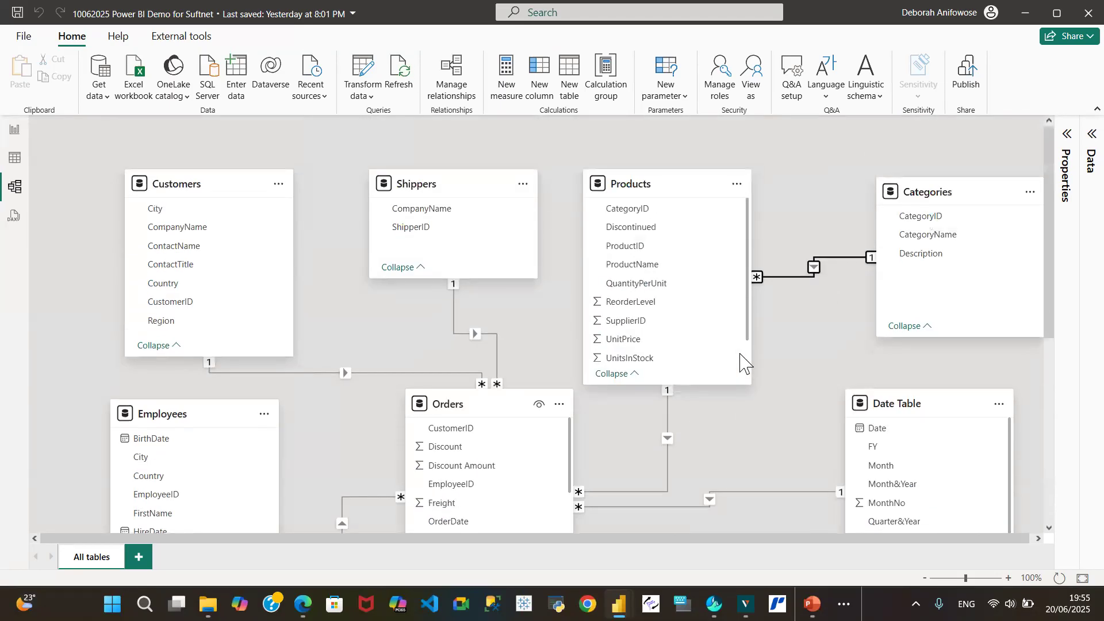